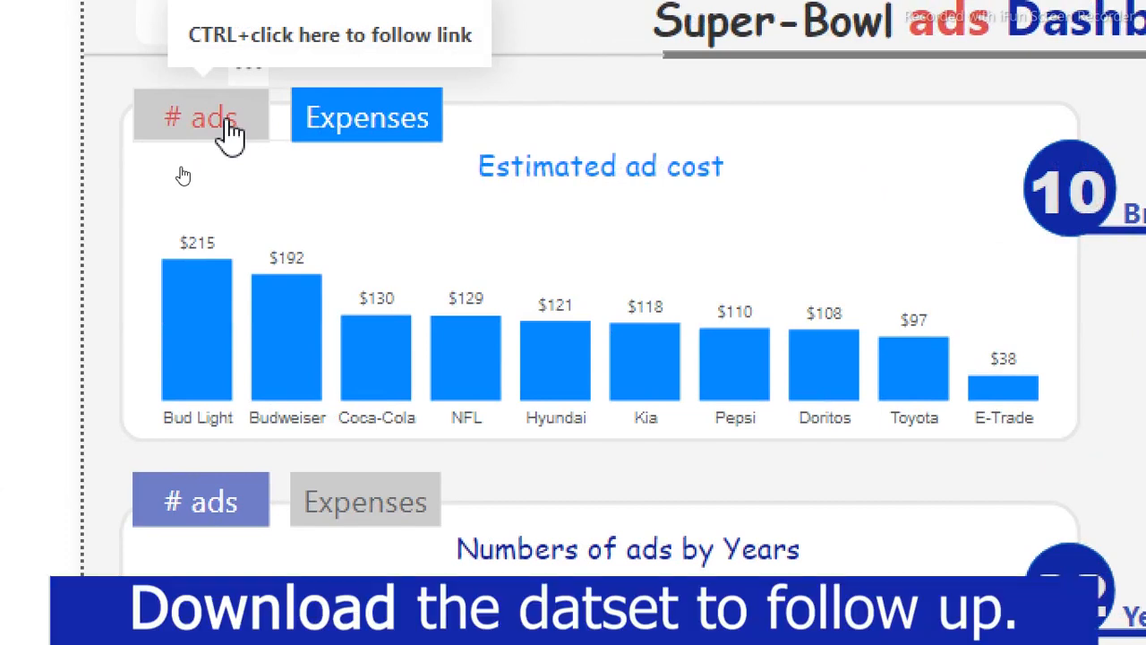
Step: Compare the # ads and Expenses views of the brand and year charts, and go to the report's Overview page
ctrl+click(226, 120)
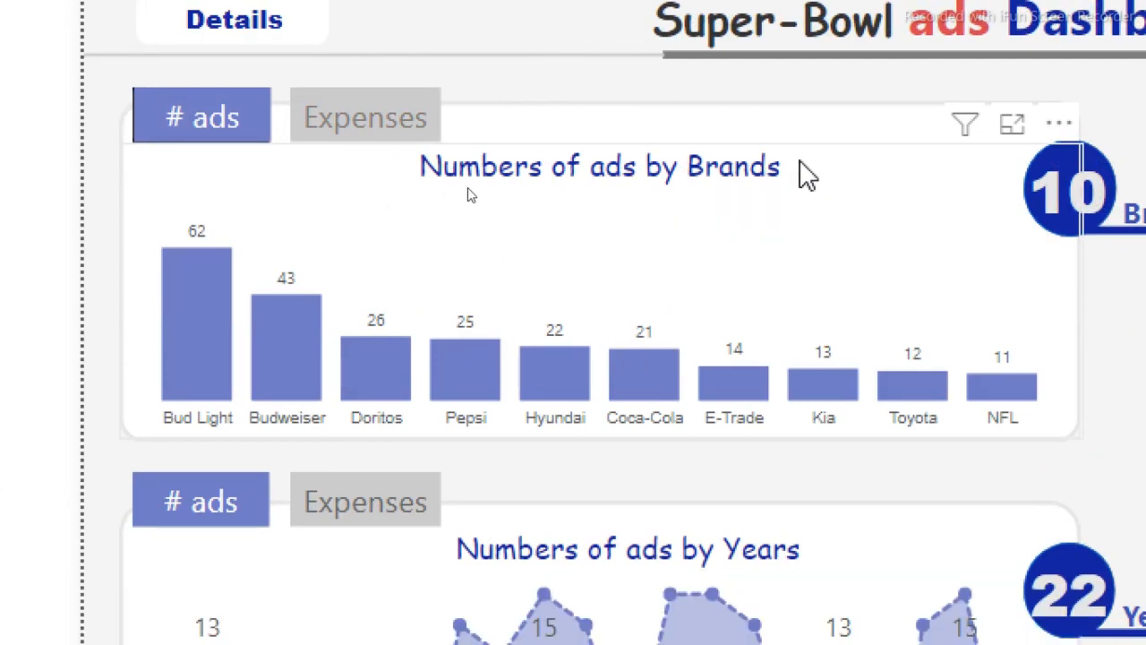
ctrl+click(373, 128)
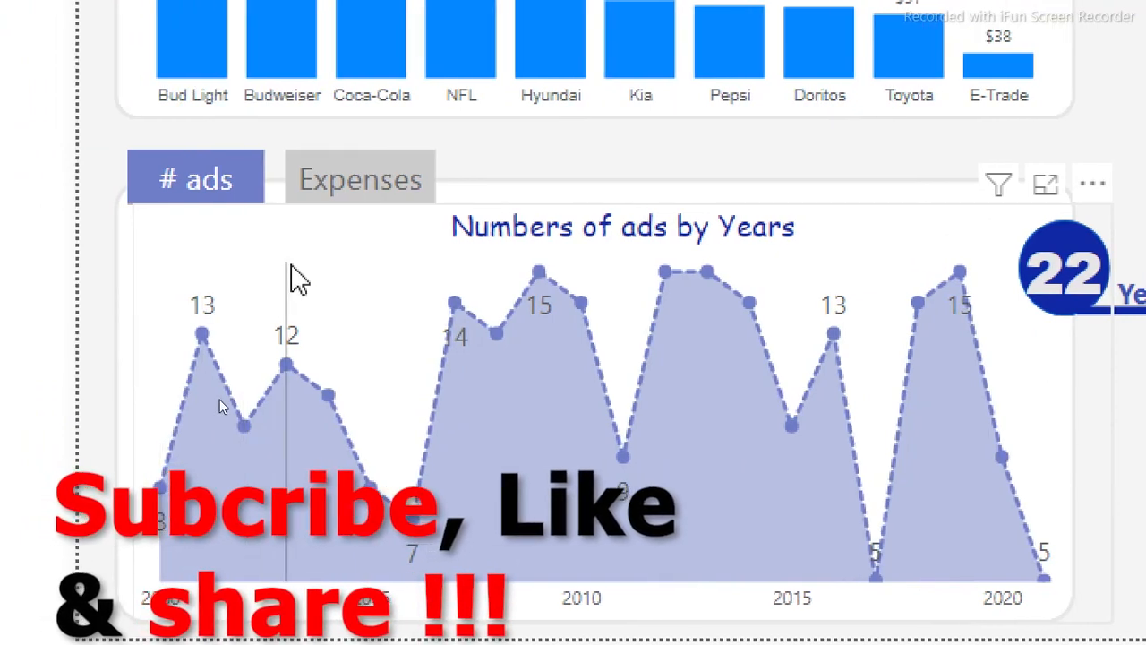
click(375, 184)
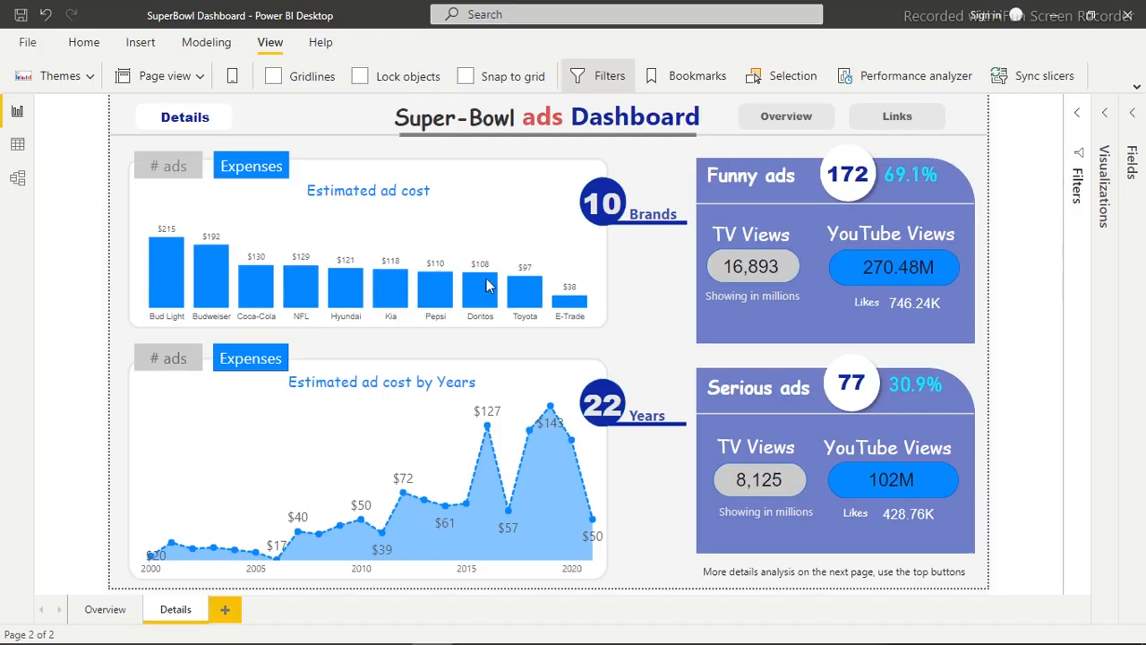
click(175, 363)
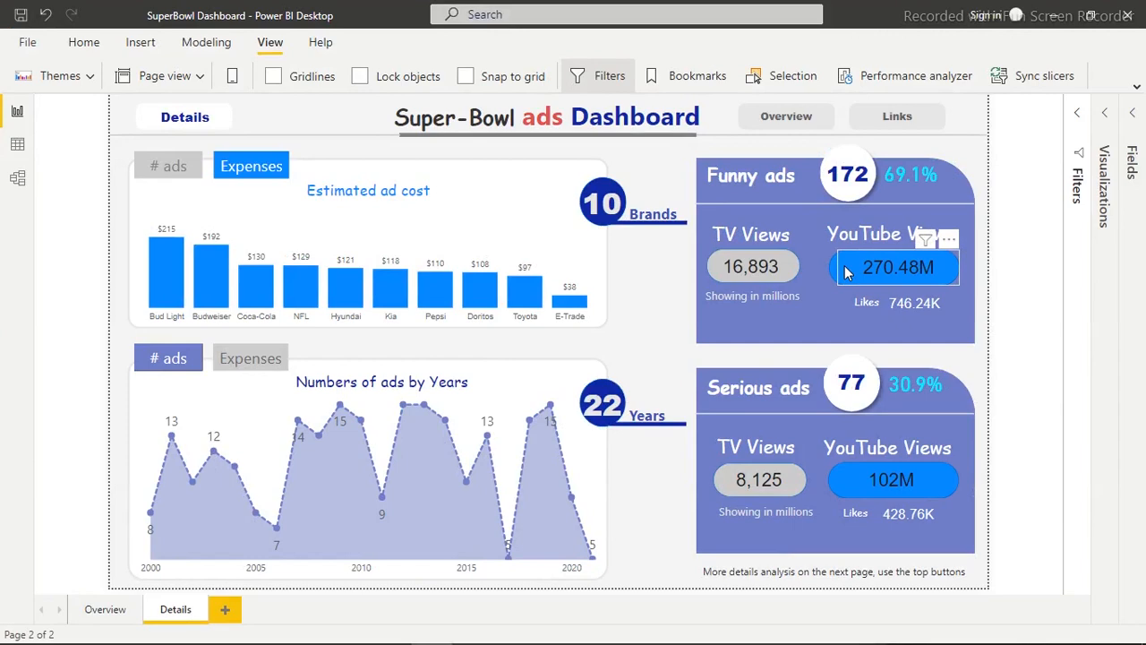
click(791, 122)
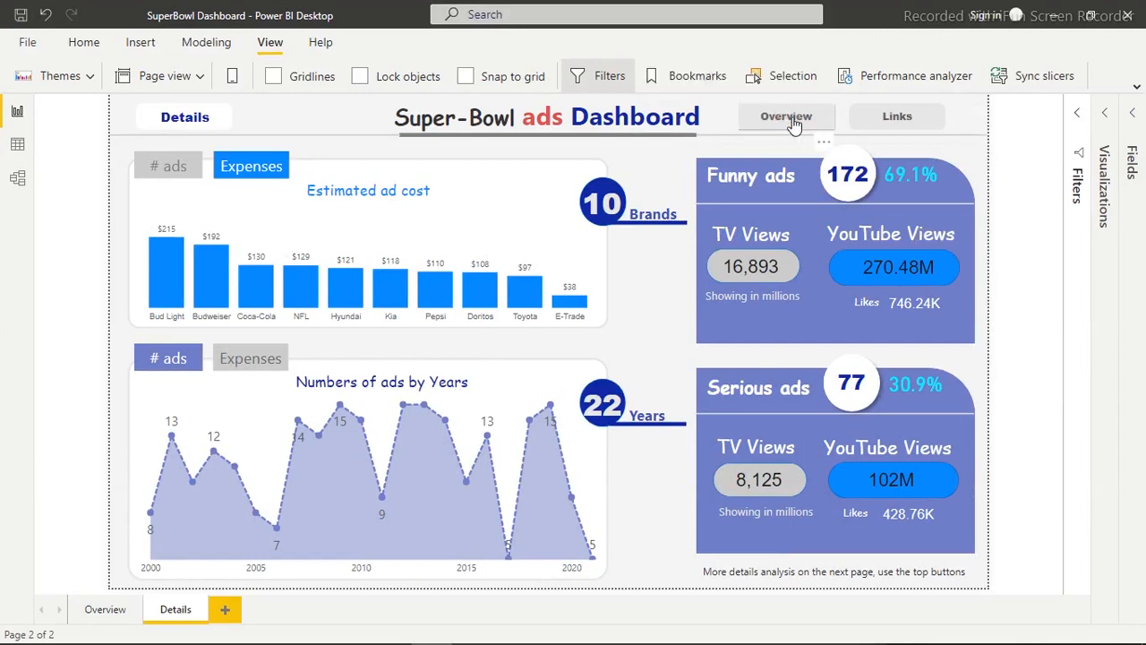
ctrl+click(791, 121)
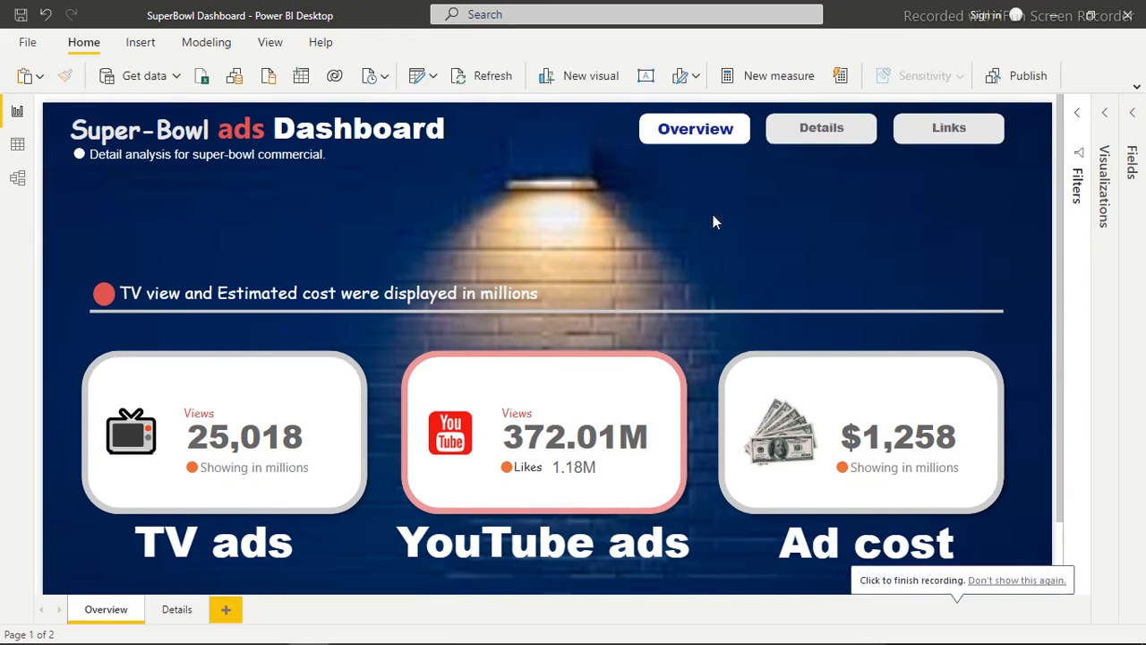
Step: Create a new report and connect it to an Excel Workbook data source
click(34, 45)
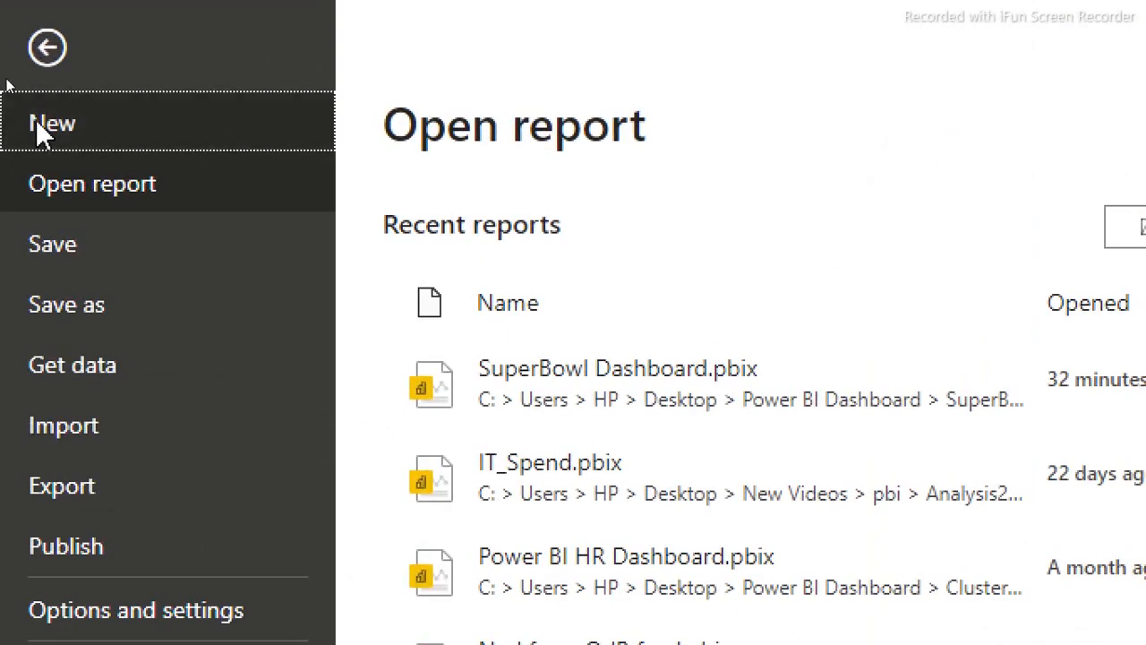
click(81, 110)
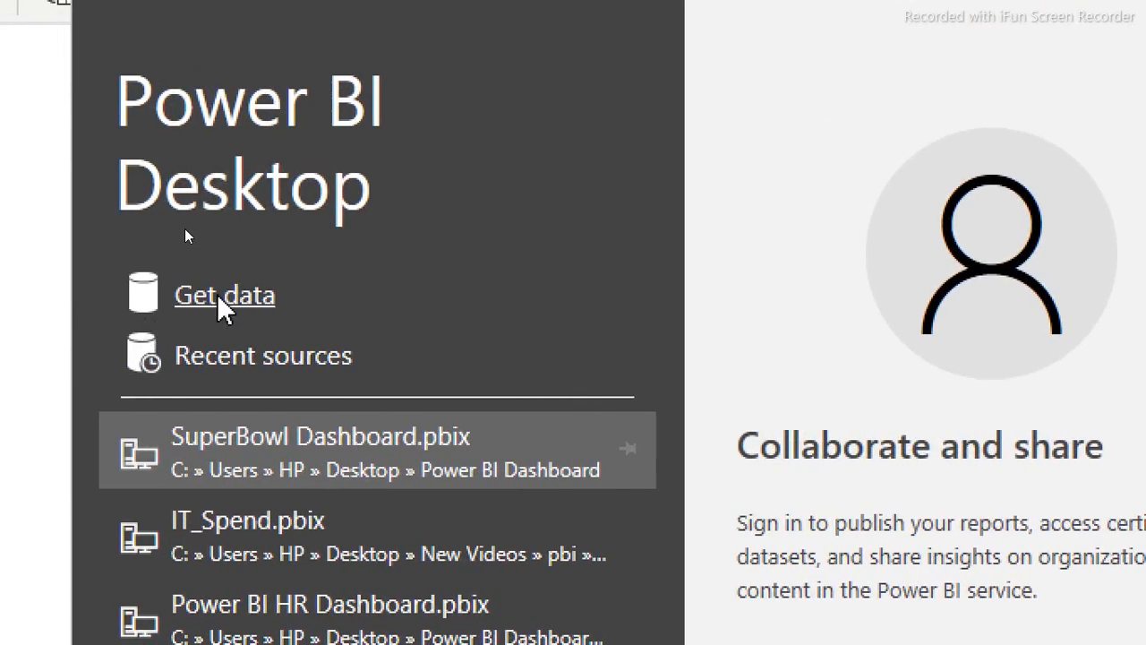
click(218, 298)
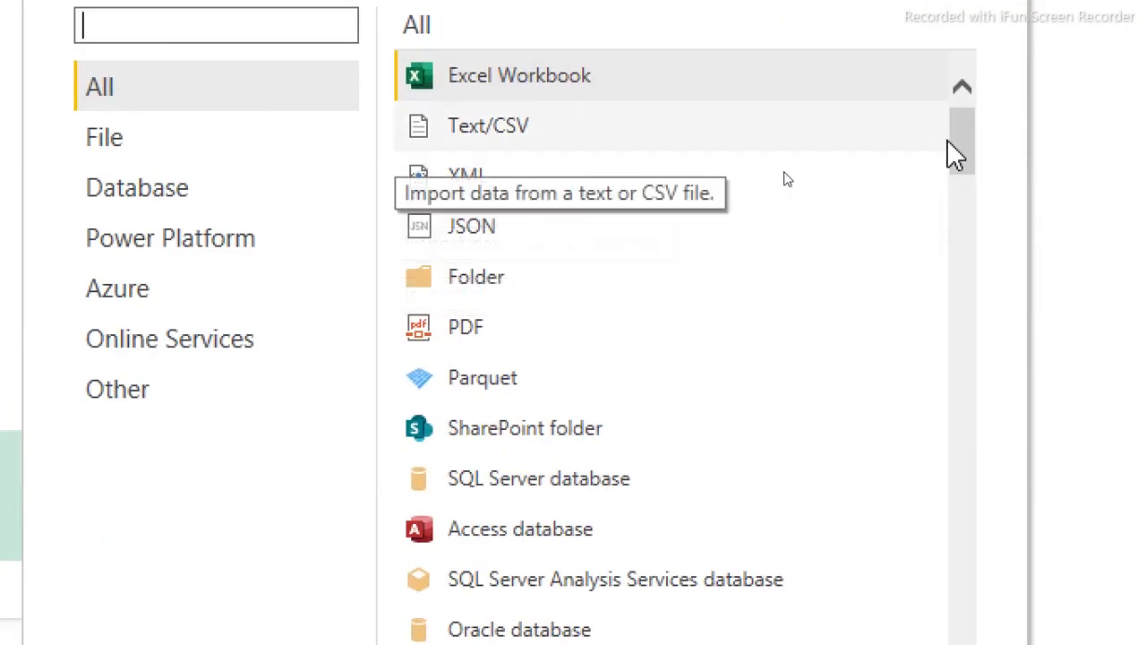
drag(959, 148, 944, 0)
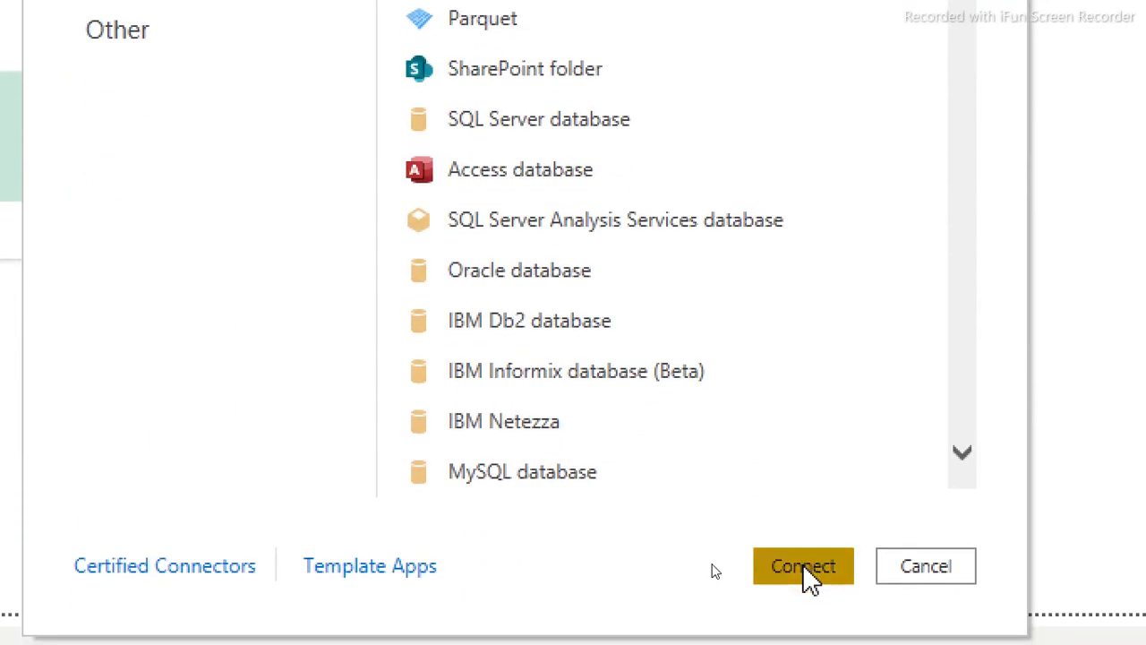
click(803, 567)
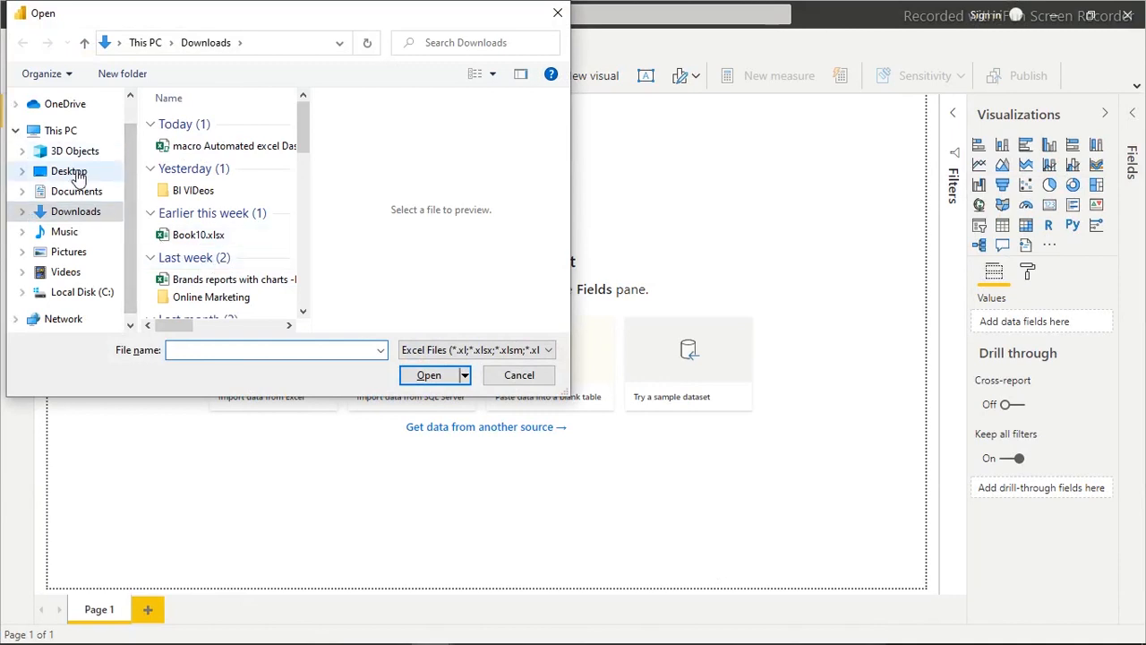
Step: Open superbowl_commercials Dashboard.xlsx from the Superbowl Commercials folder inside the Desktop's Dashboard folder
click(70, 172)
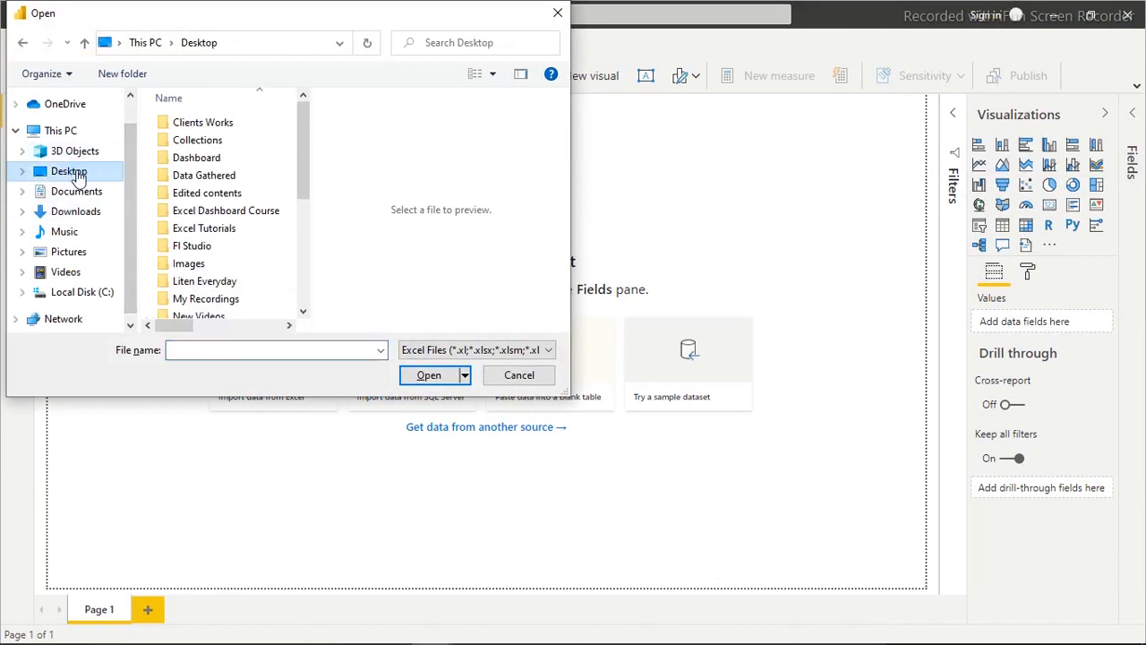
double_click(206, 158)
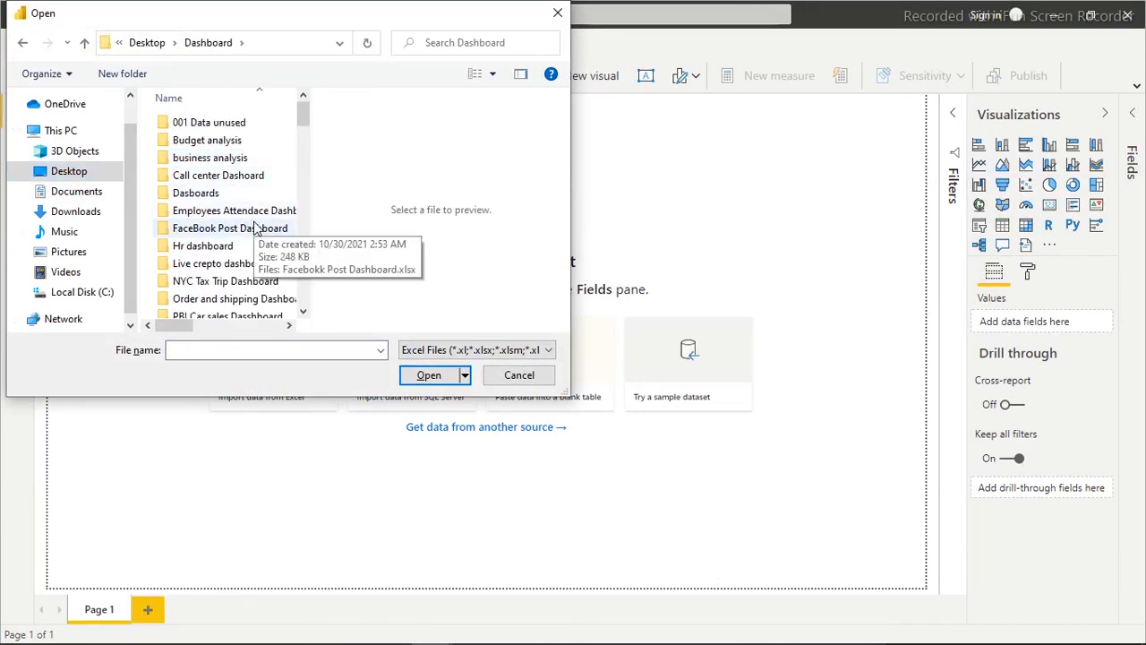
scroll(255, 229, down, 3)
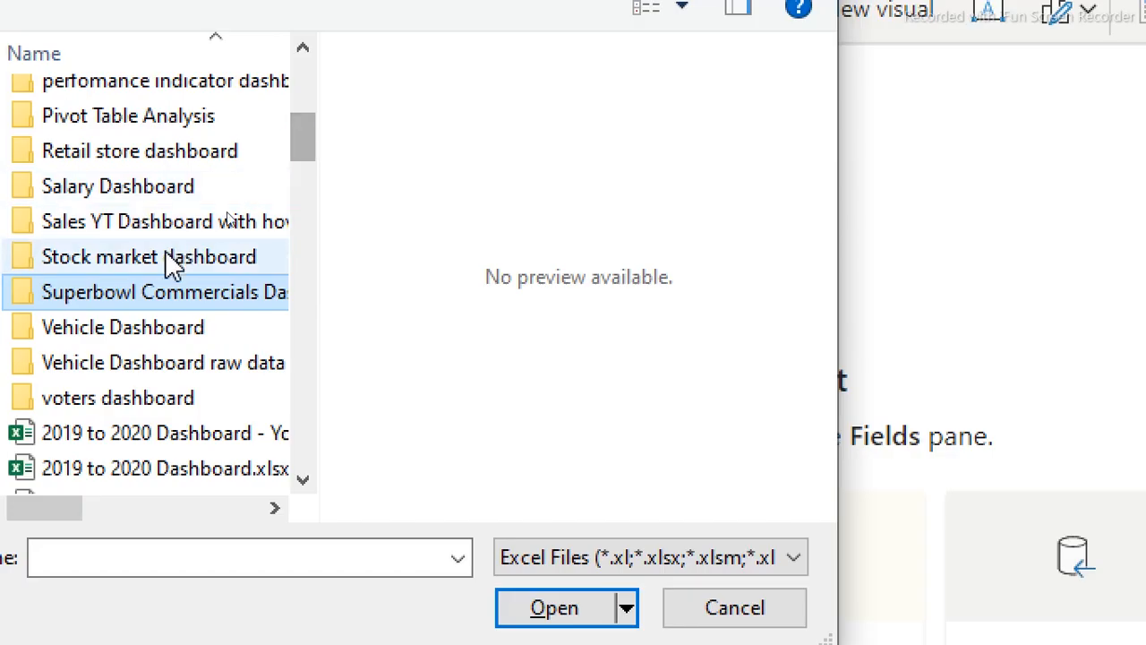
click(204, 218)
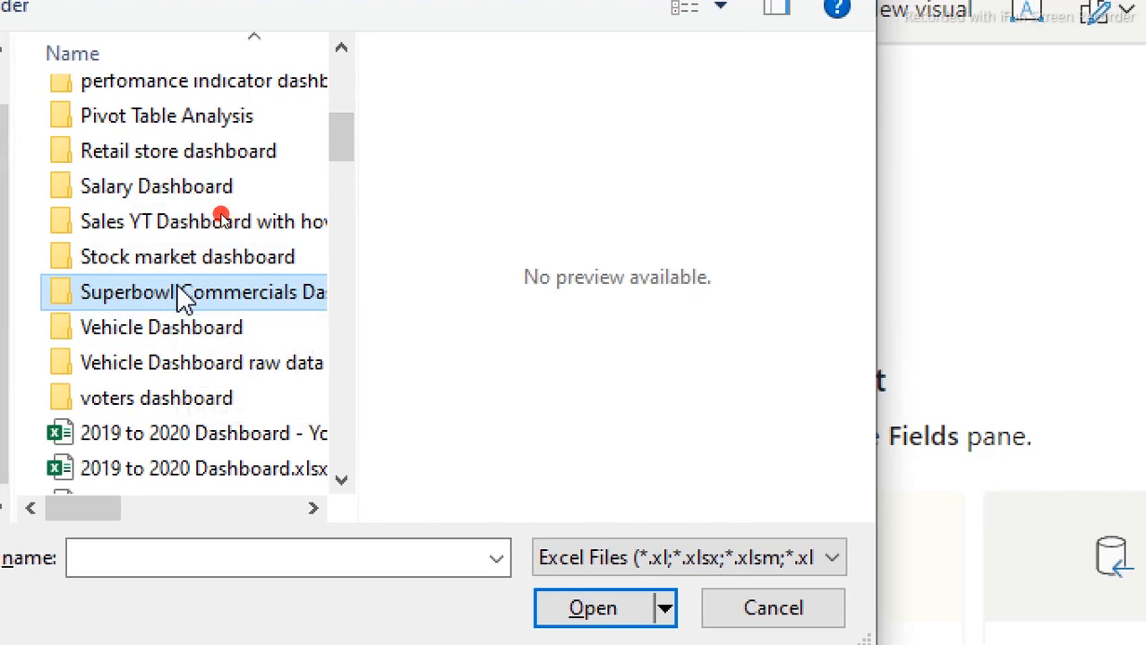
double_click(179, 297)
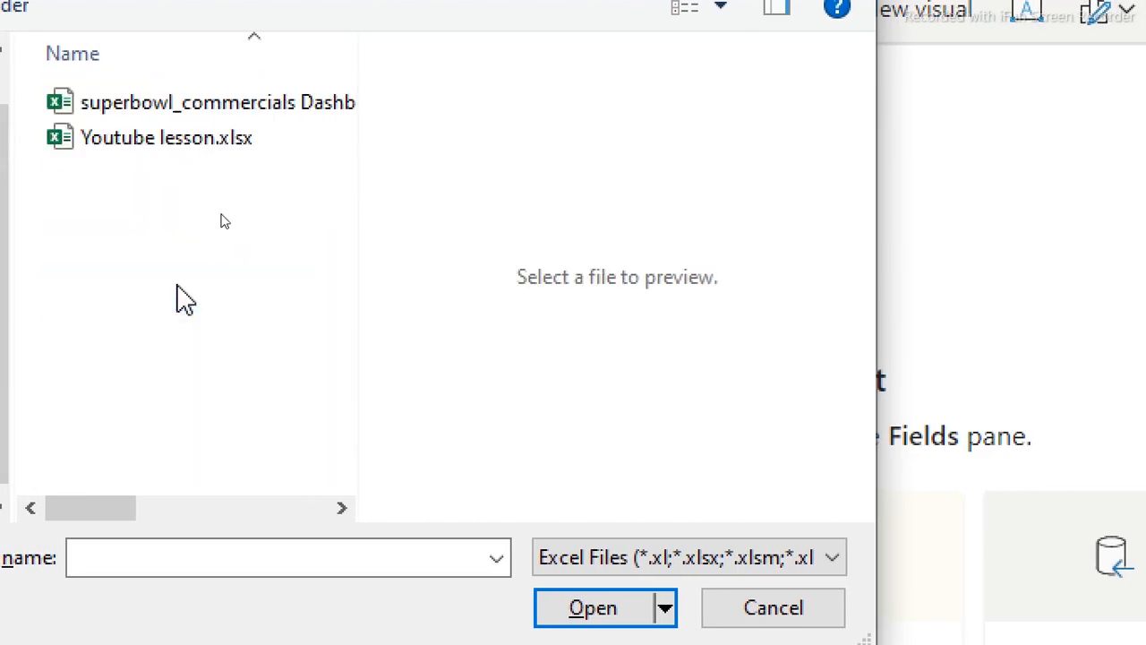
click(224, 115)
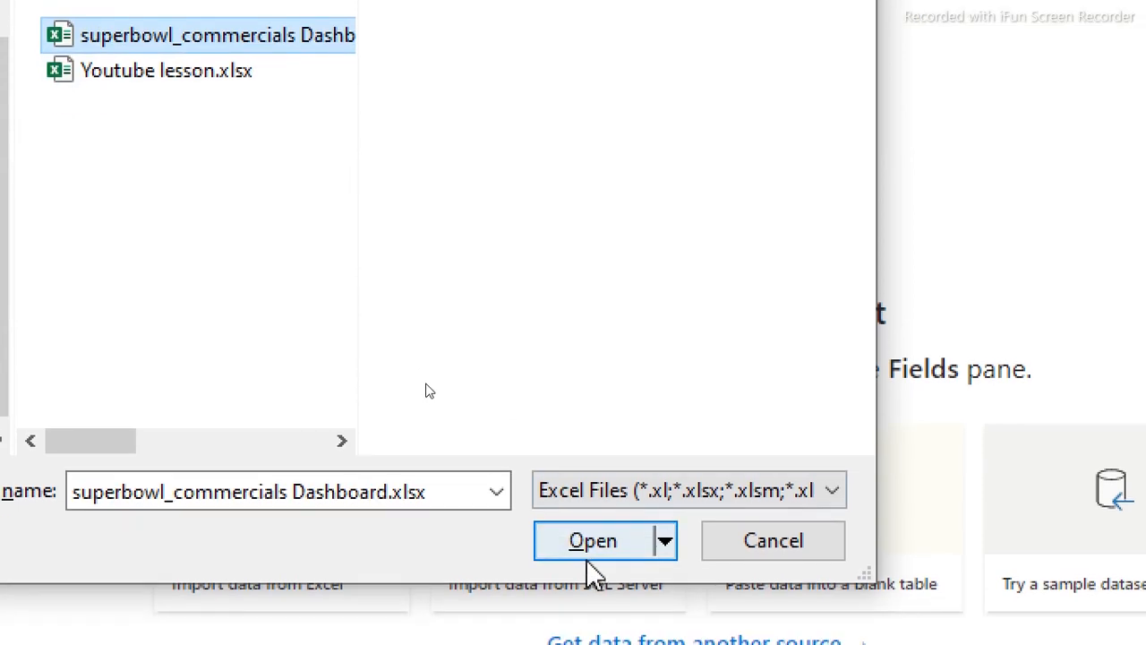
click(593, 557)
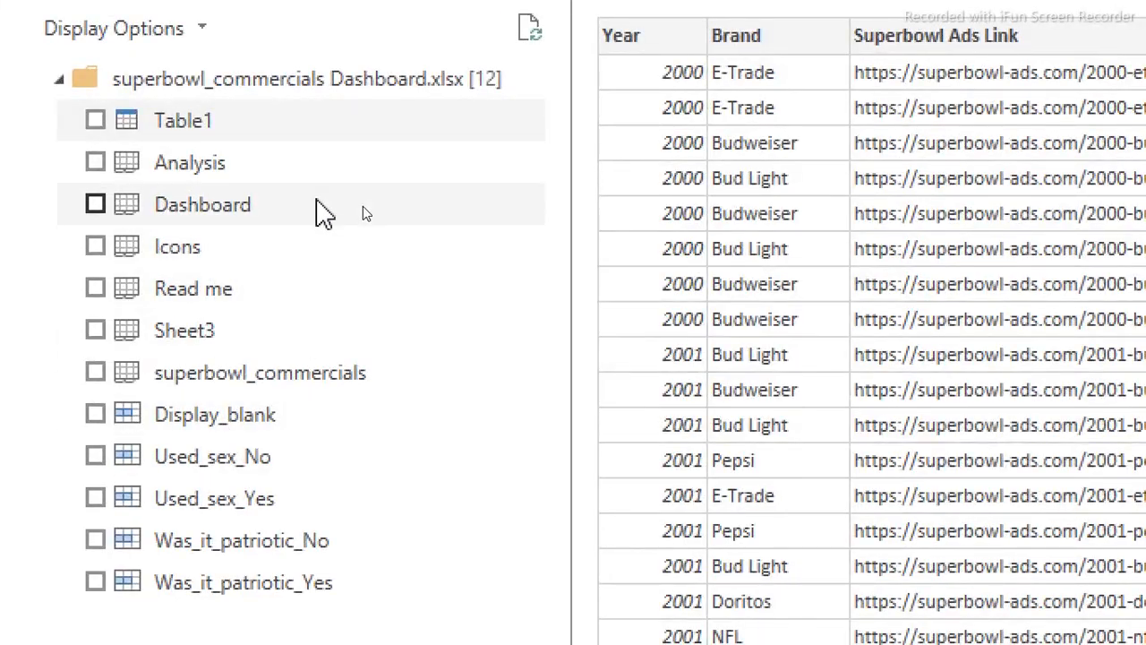
Step: Preview the Analysis sheet and Table1, and load Table1 into Power Query Editor for transformation
click(188, 169)
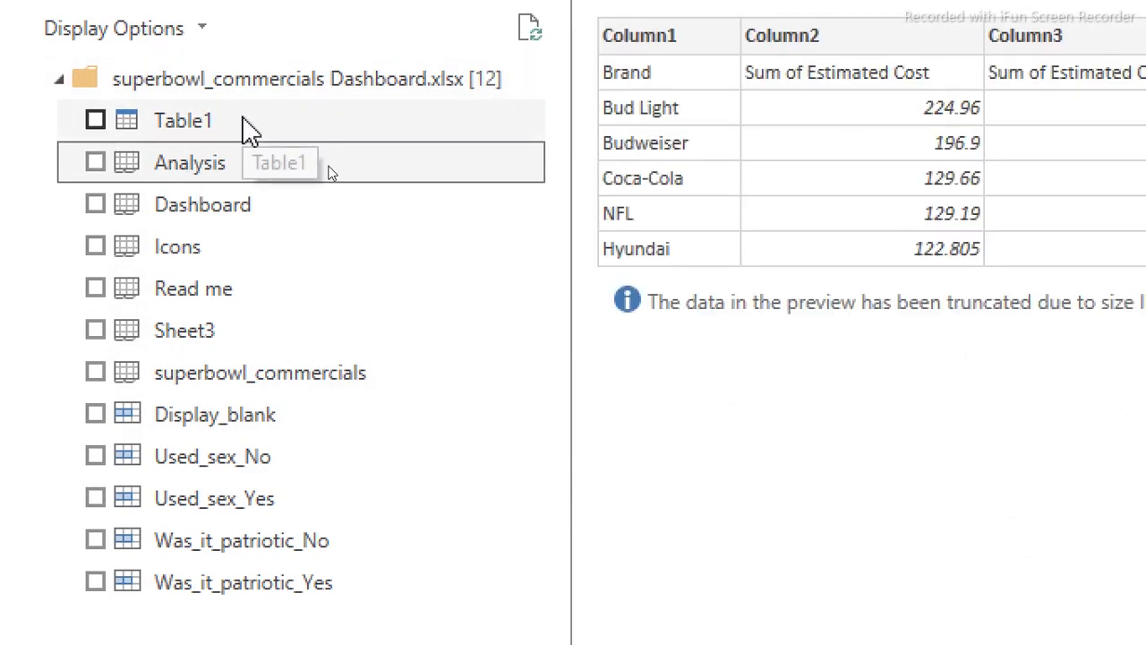
click(249, 122)
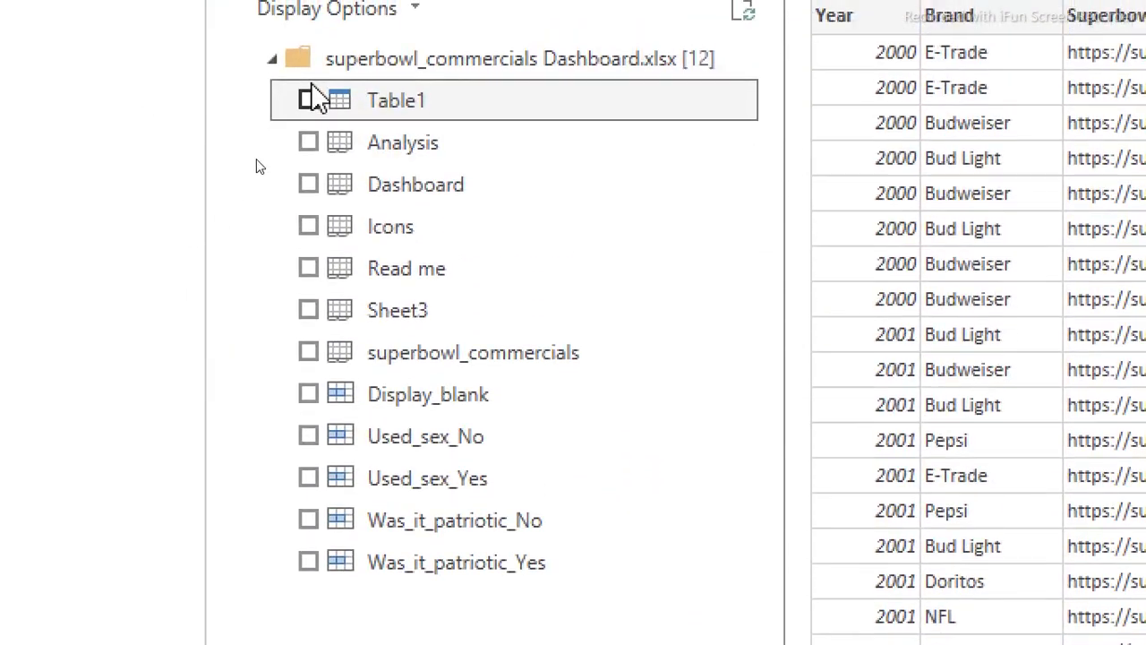
click(308, 100)
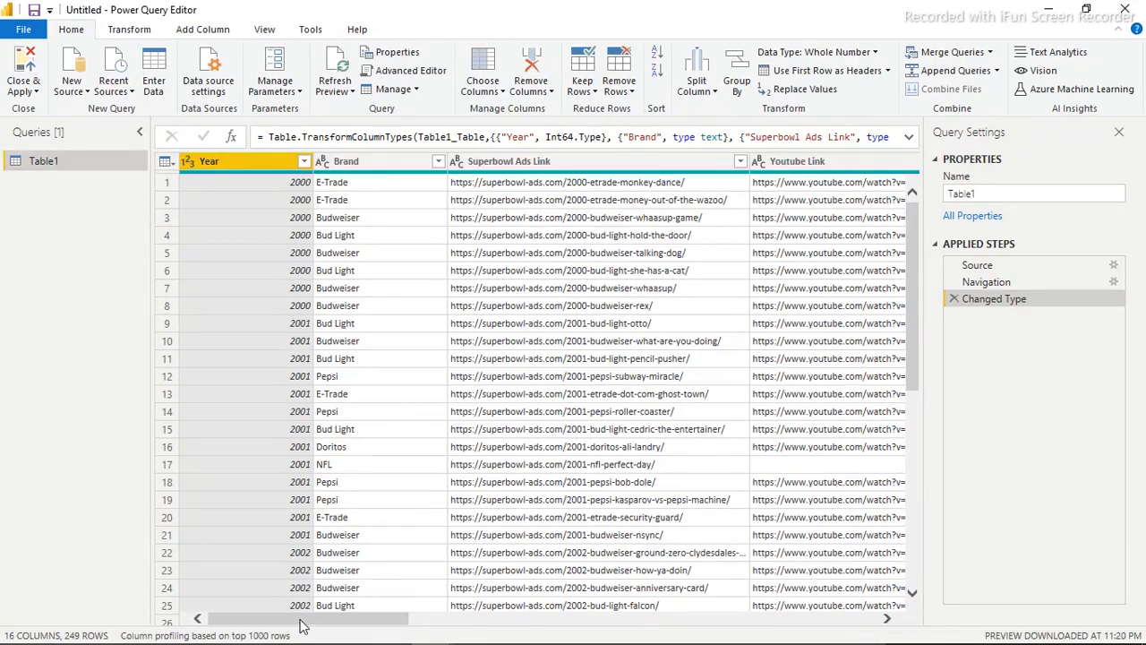
Step: Review the columns of the Table1 query and rename the query to FactTable
drag(302, 620, 913, 631)
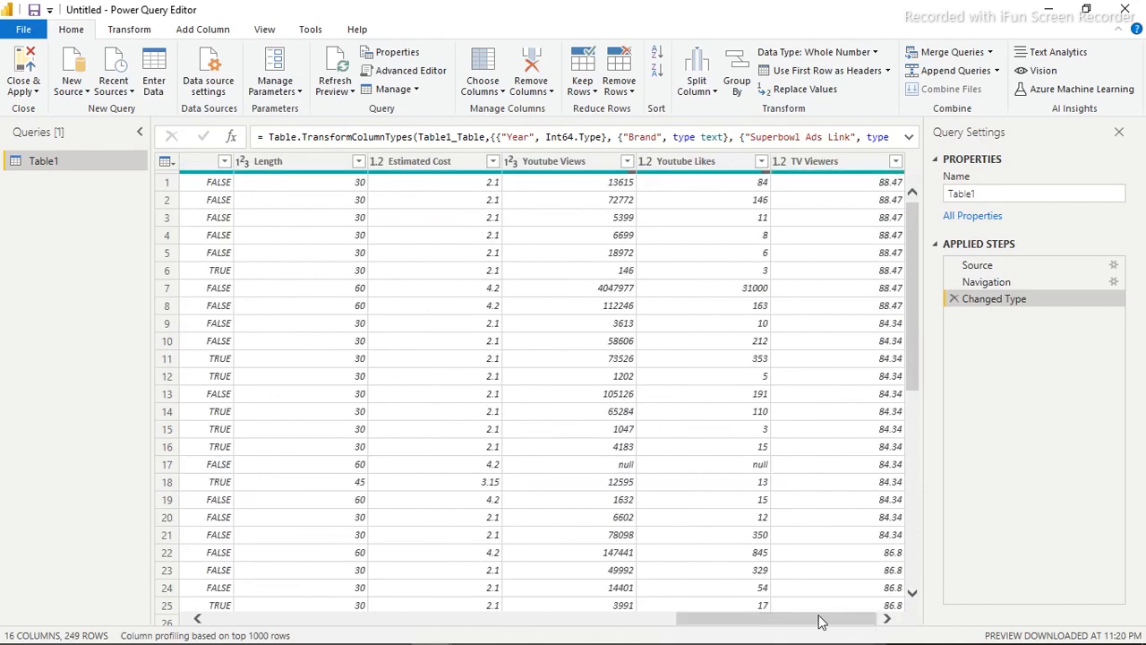
drag(813, 624, 315, 624)
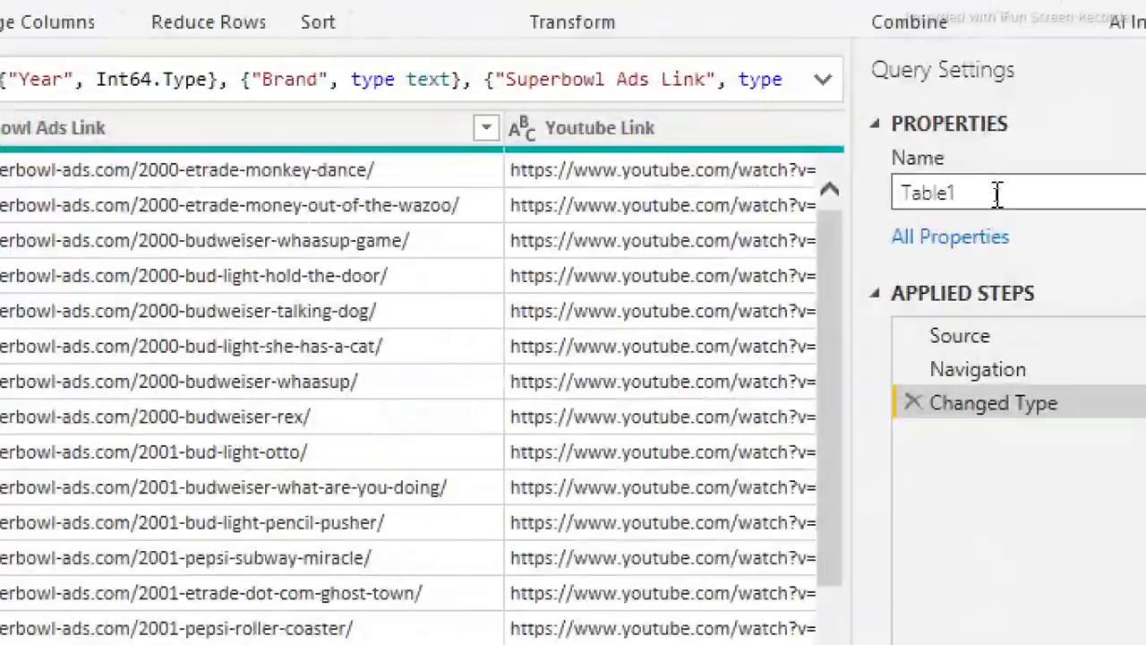
double_click(997, 194)
text(FactTable)
key(Return)
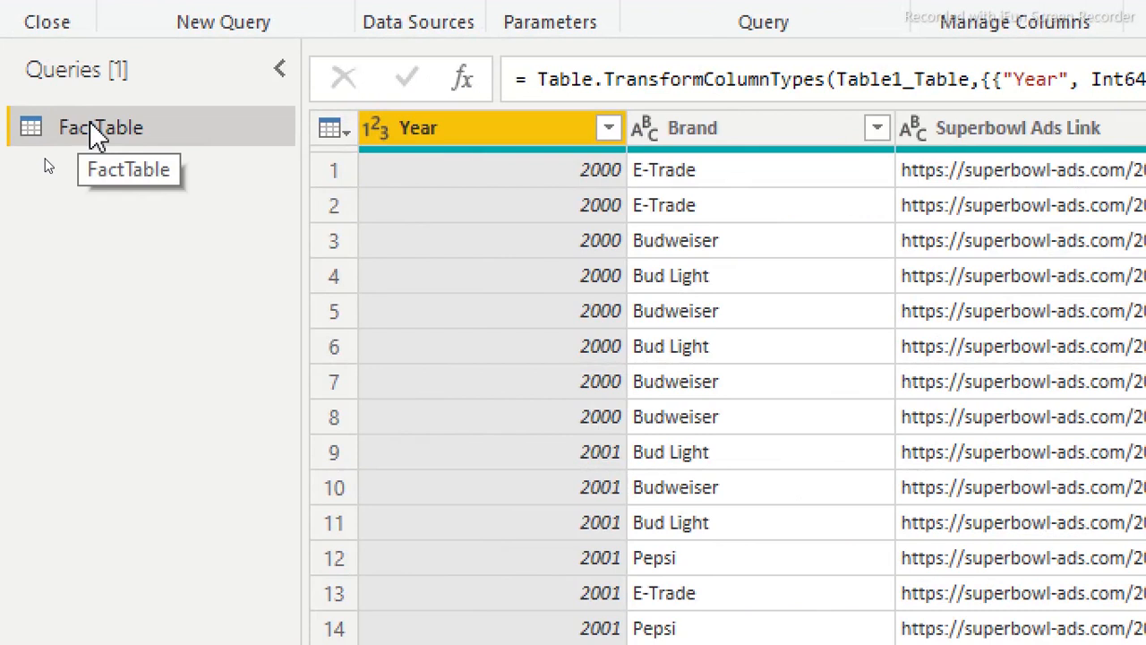
Step: Duplicate the FactTable query and name the copy Dim_Brands
right_click(97, 136)
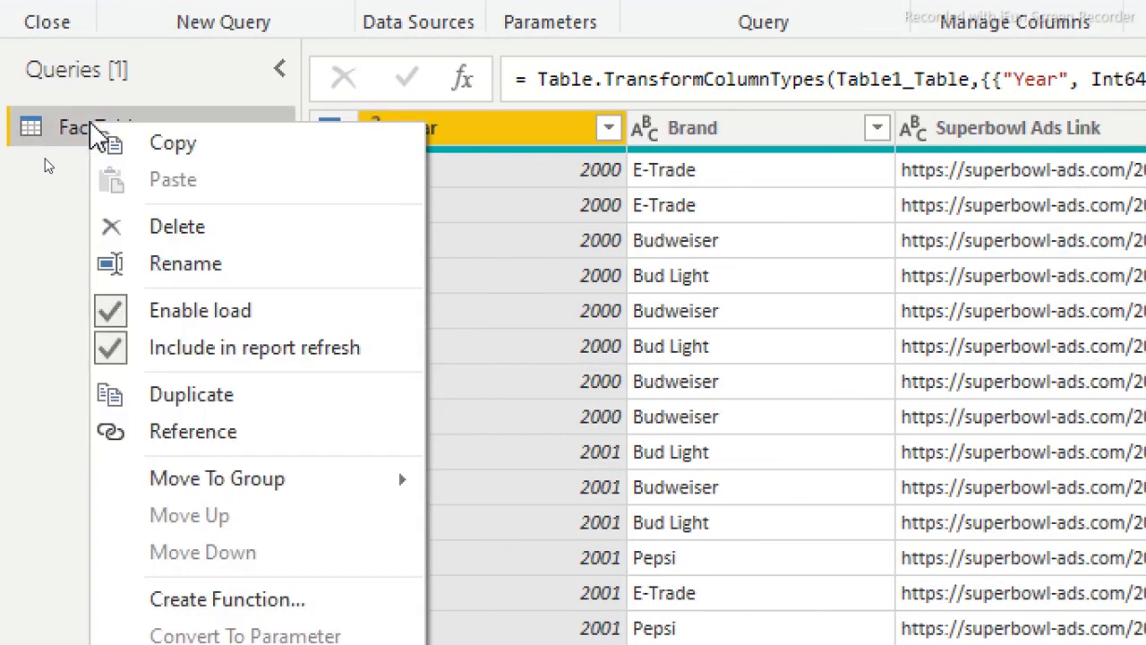
click(175, 408)
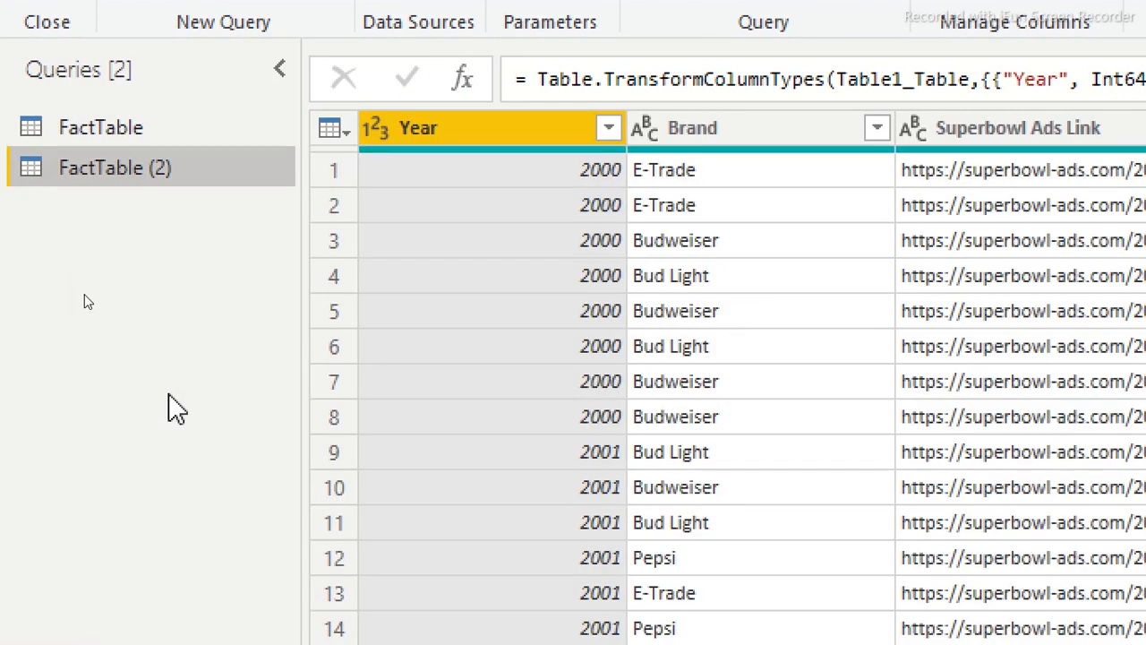
double_click(123, 170)
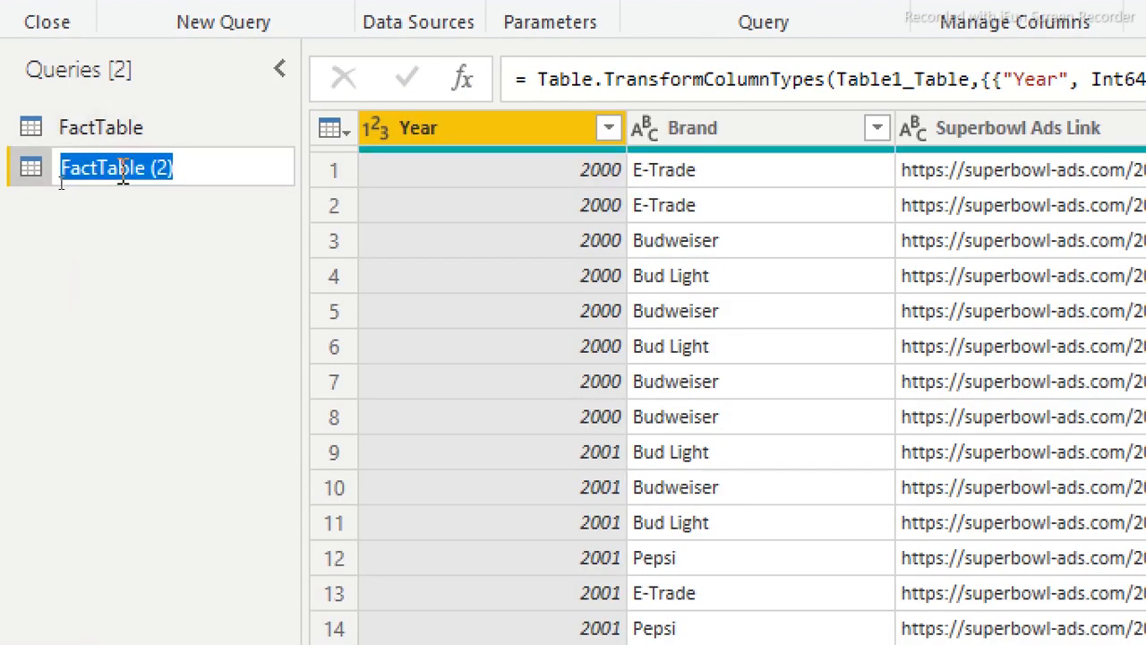
text(Dim_)
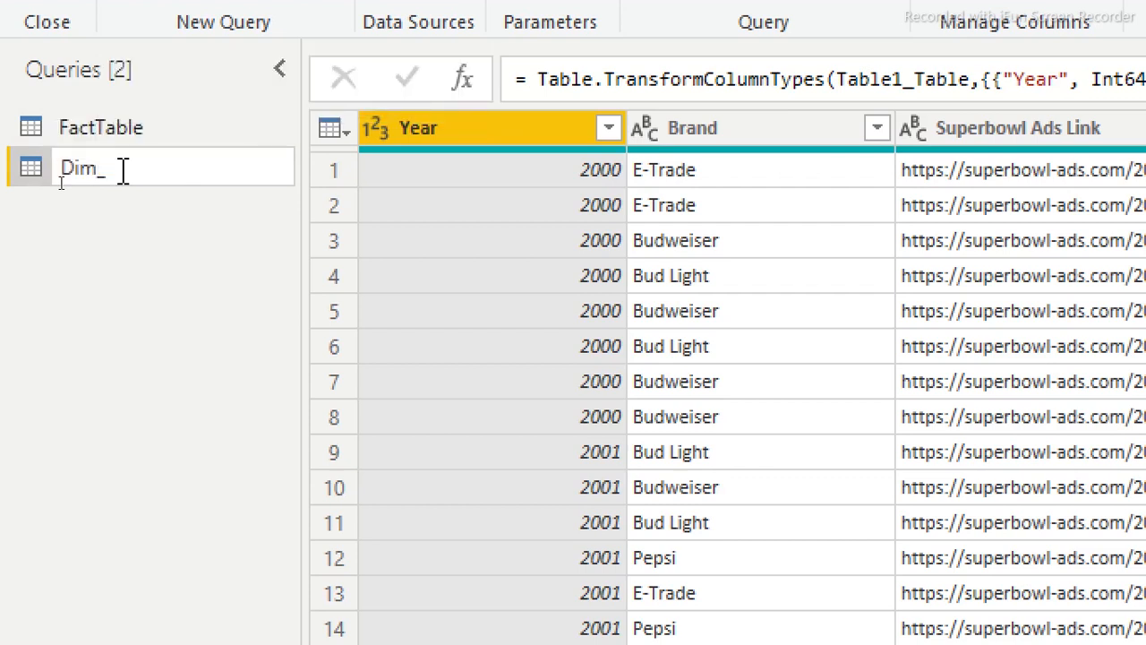
text(Brands)
key(Return)
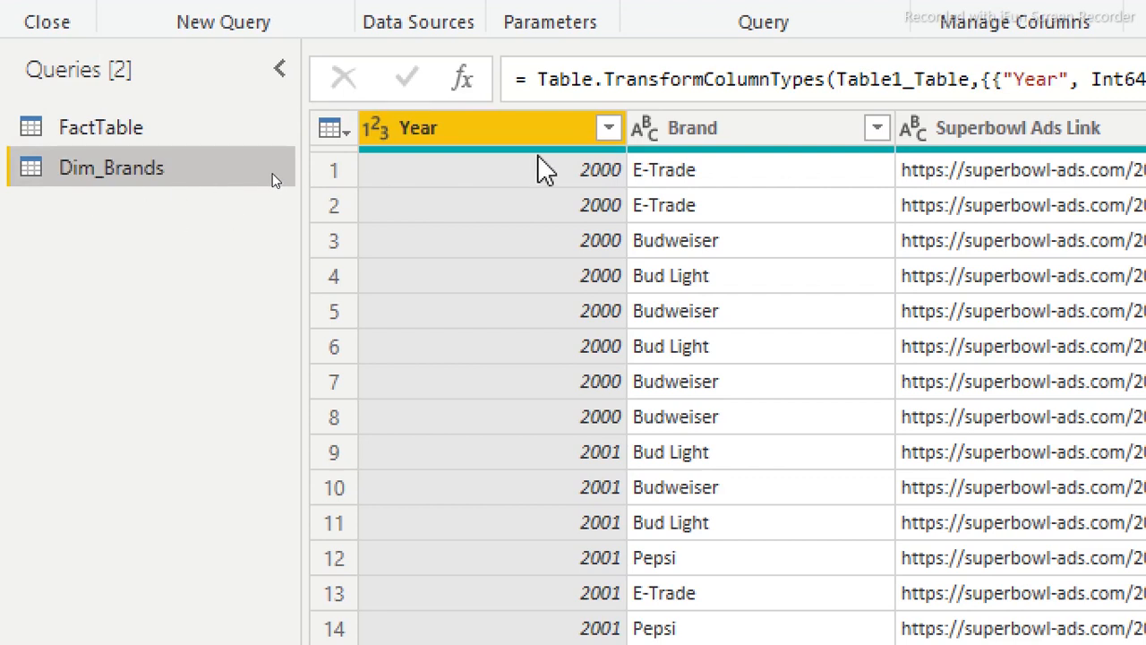
Step: Keep only the Brand column in the Dim_Brands query and remove its duplicate values
click(719, 130)
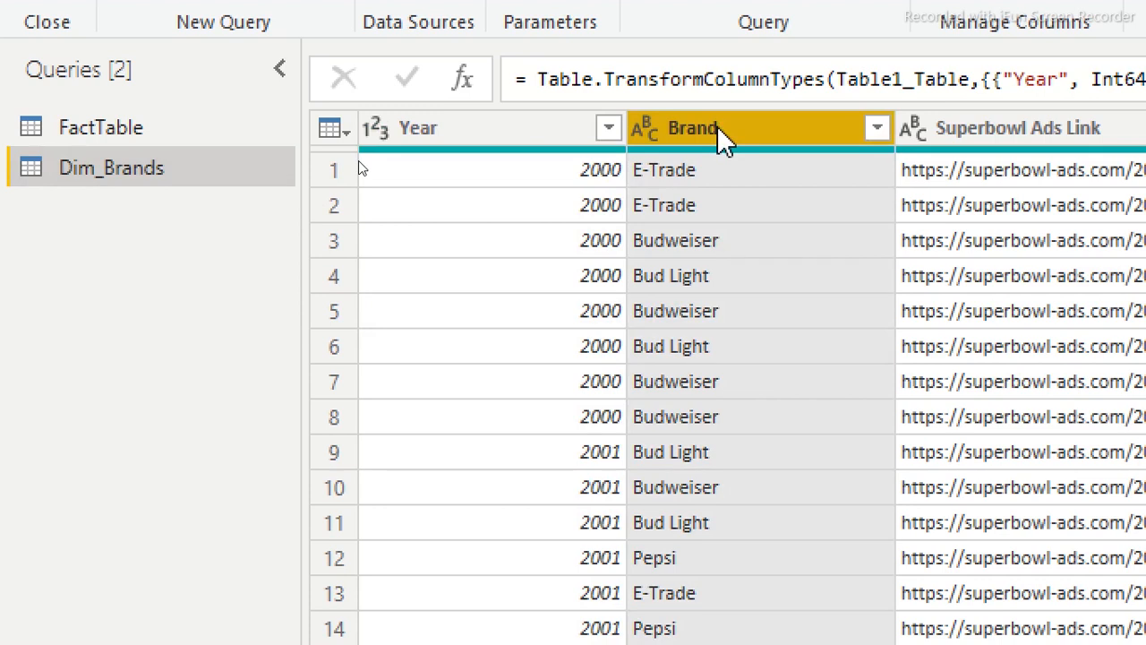
right_click(722, 136)
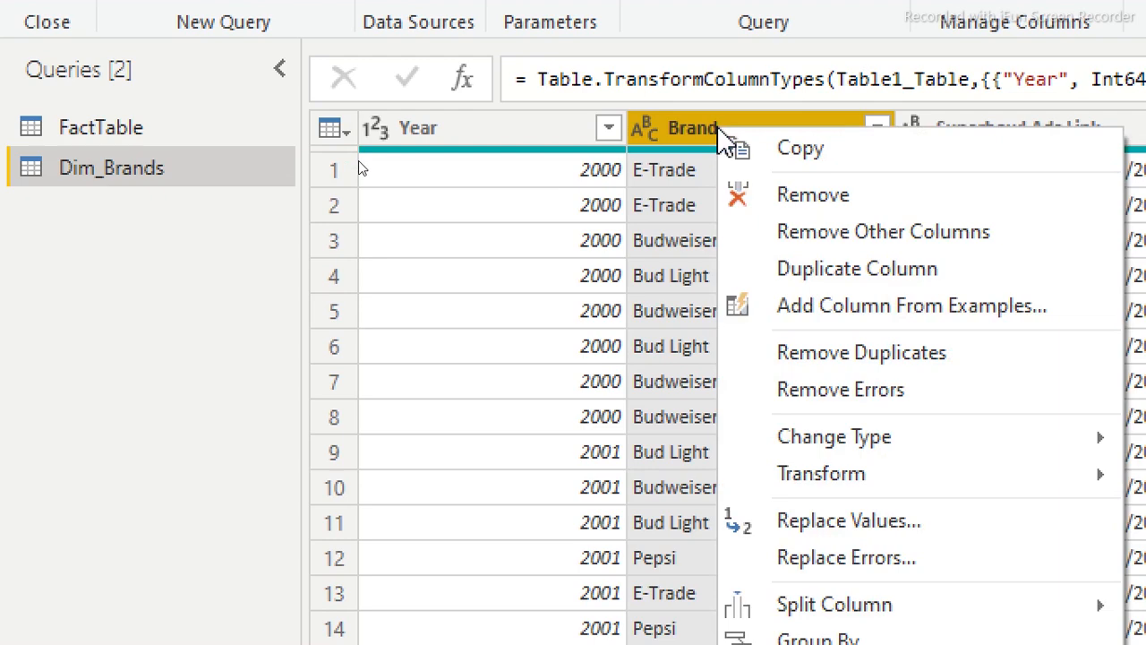
click(808, 225)
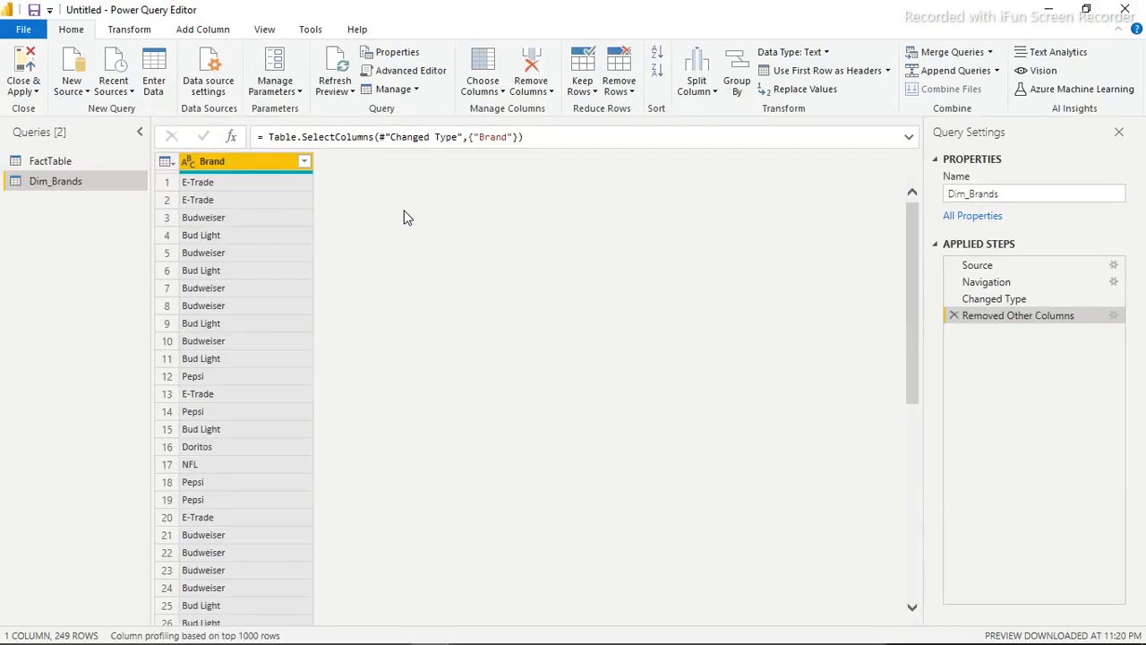
click(910, 224)
drag(906, 351, 921, 252)
right_click(237, 170)
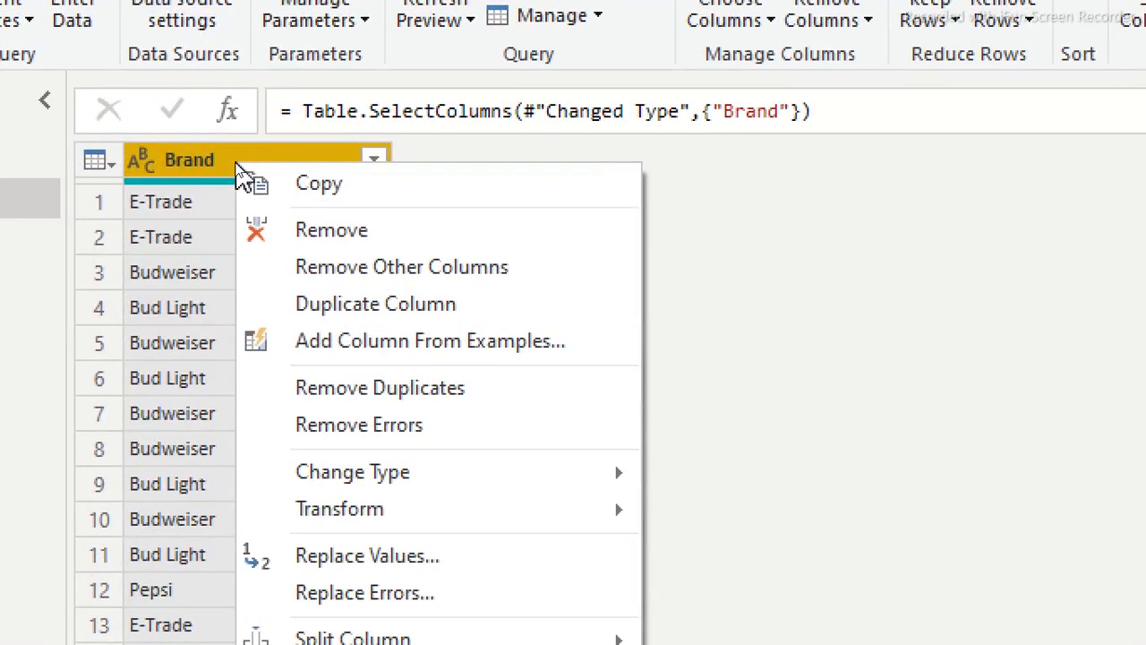
click(348, 387)
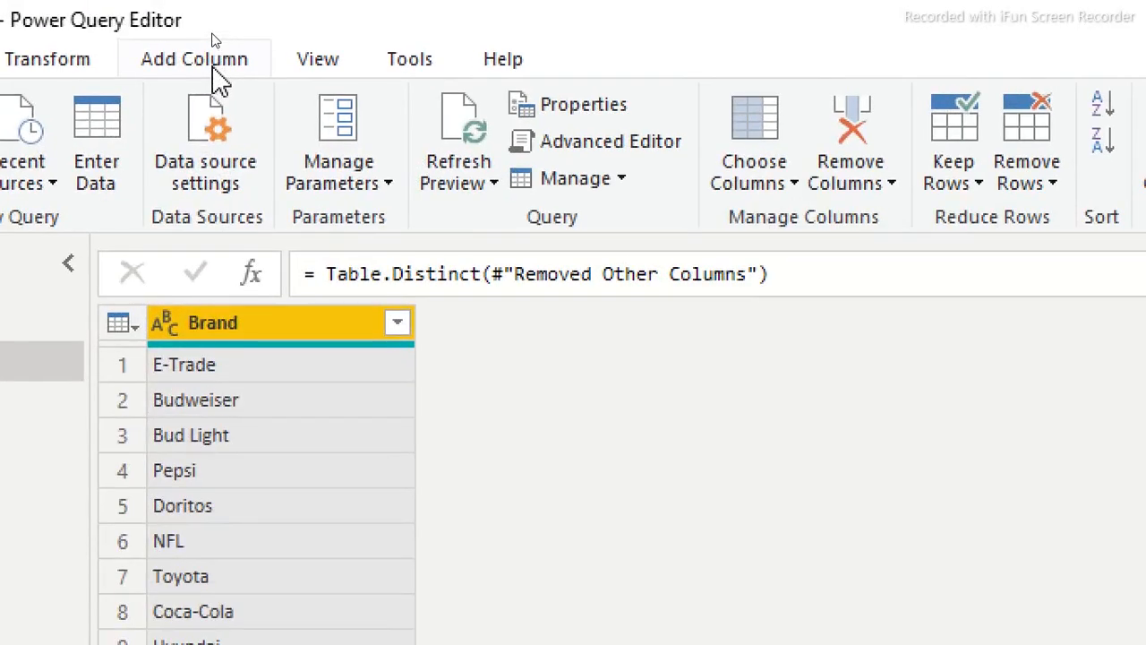
Step: Add an index column starting from 0 to the Dim_Brands query
click(219, 71)
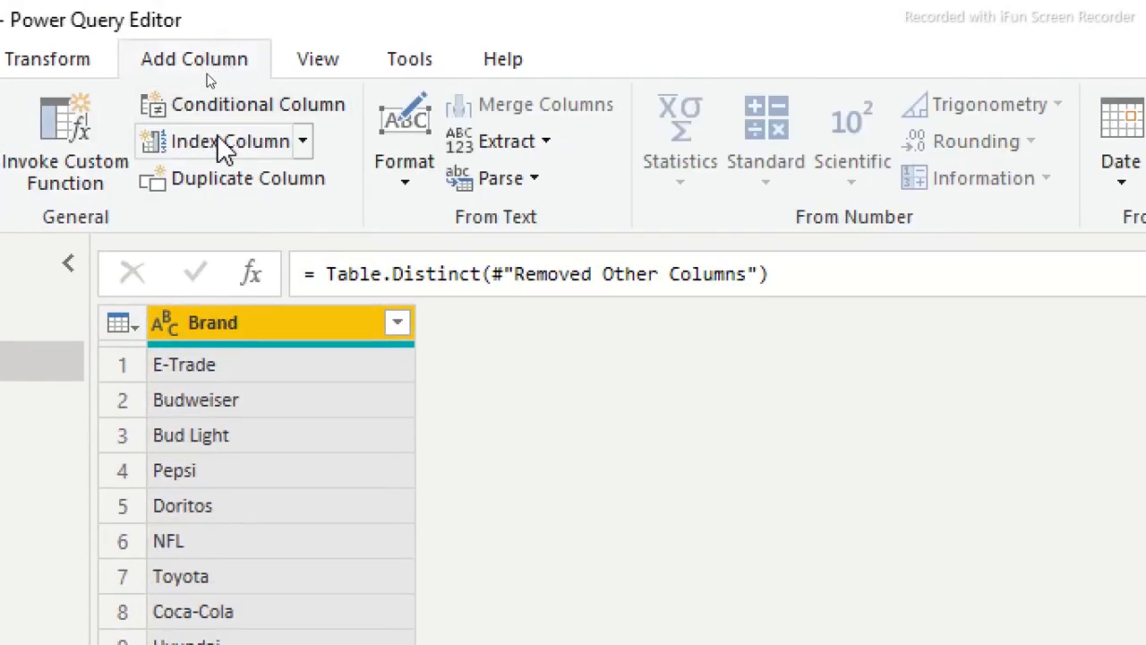
click(304, 141)
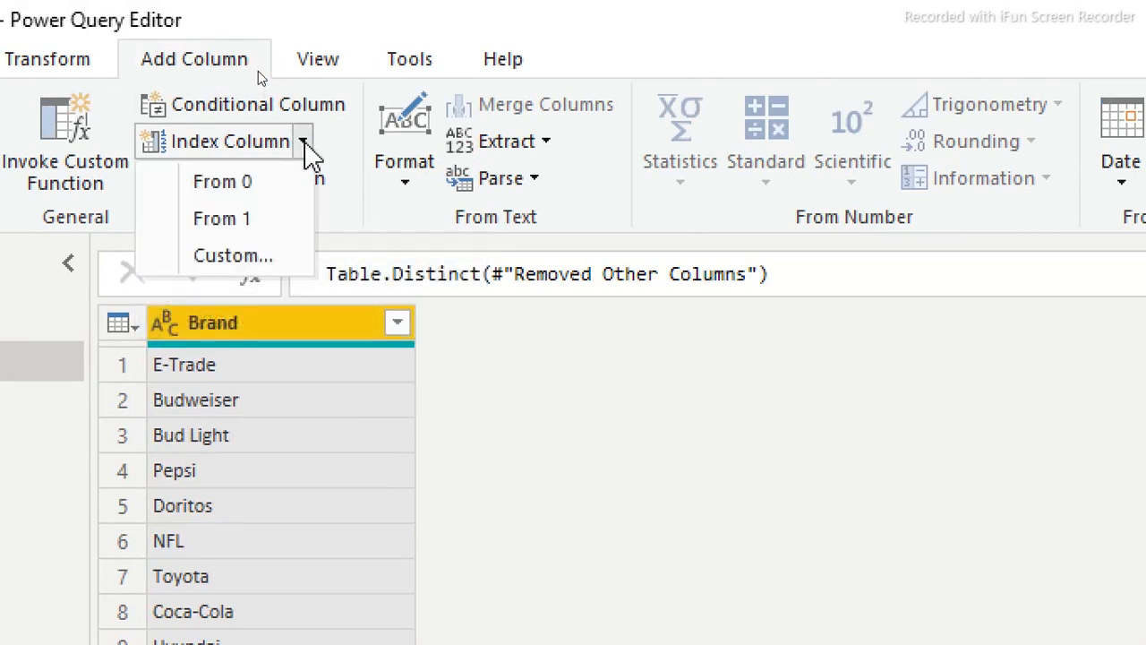
click(250, 190)
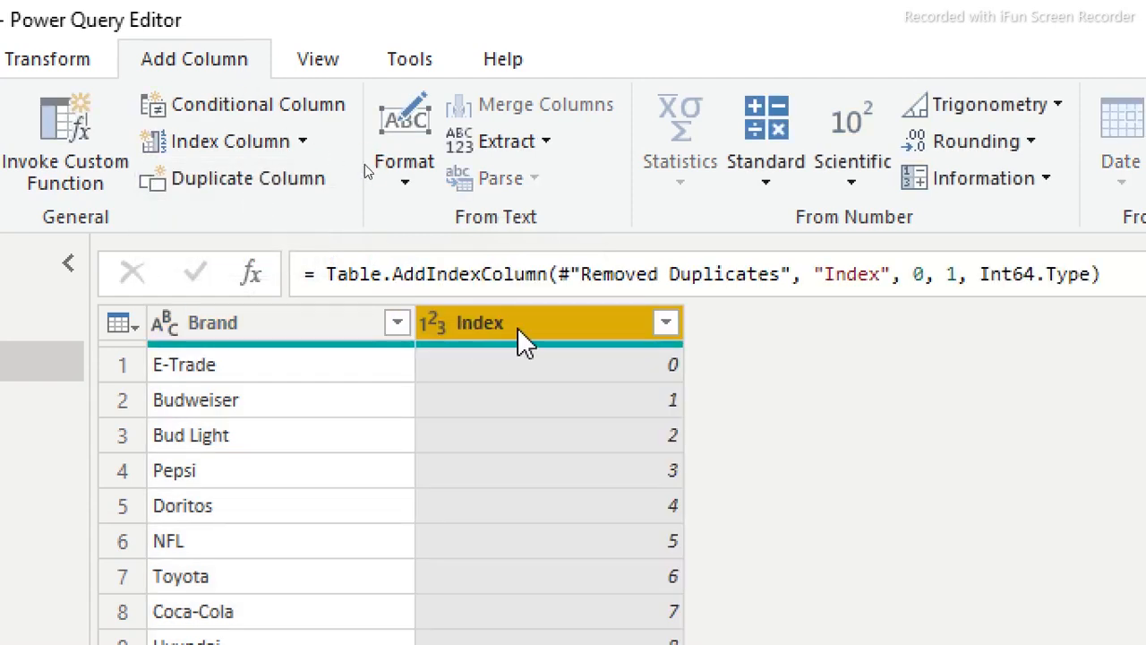
Step: Rename the index column of Dim_Brands as Brand ID and move it in front of the Brand column
double_click(518, 327)
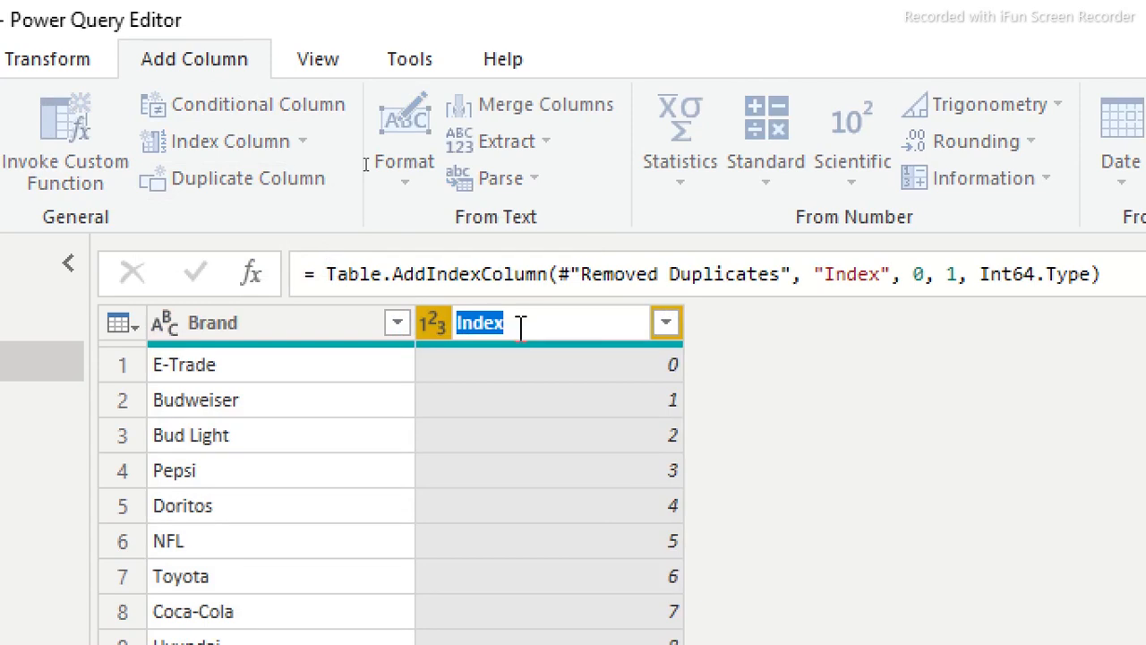
text(Brand ID)
key(Return)
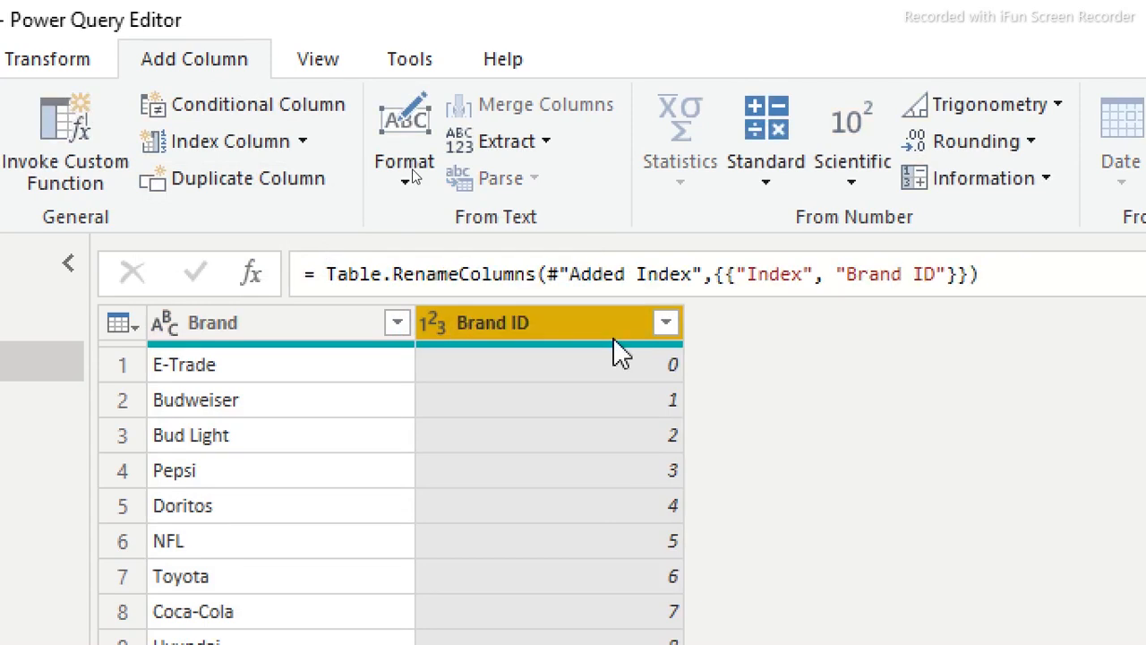
drag(598, 324, 280, 358)
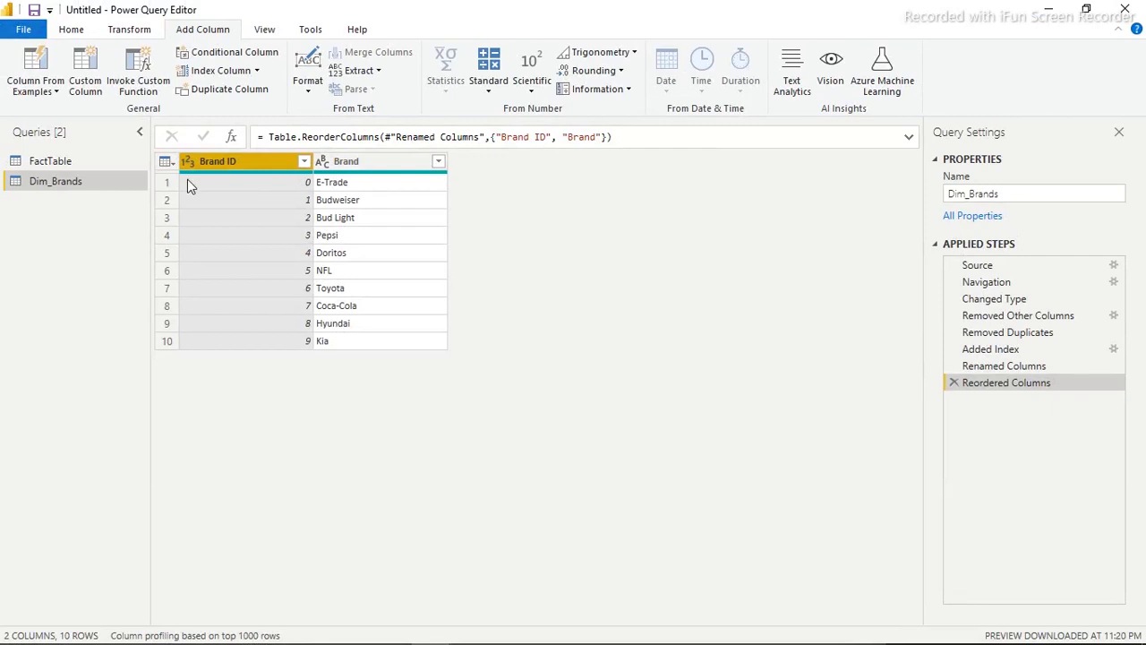
Step: Duplicate the FactTable query and name the copy Dim_Year
click(57, 161)
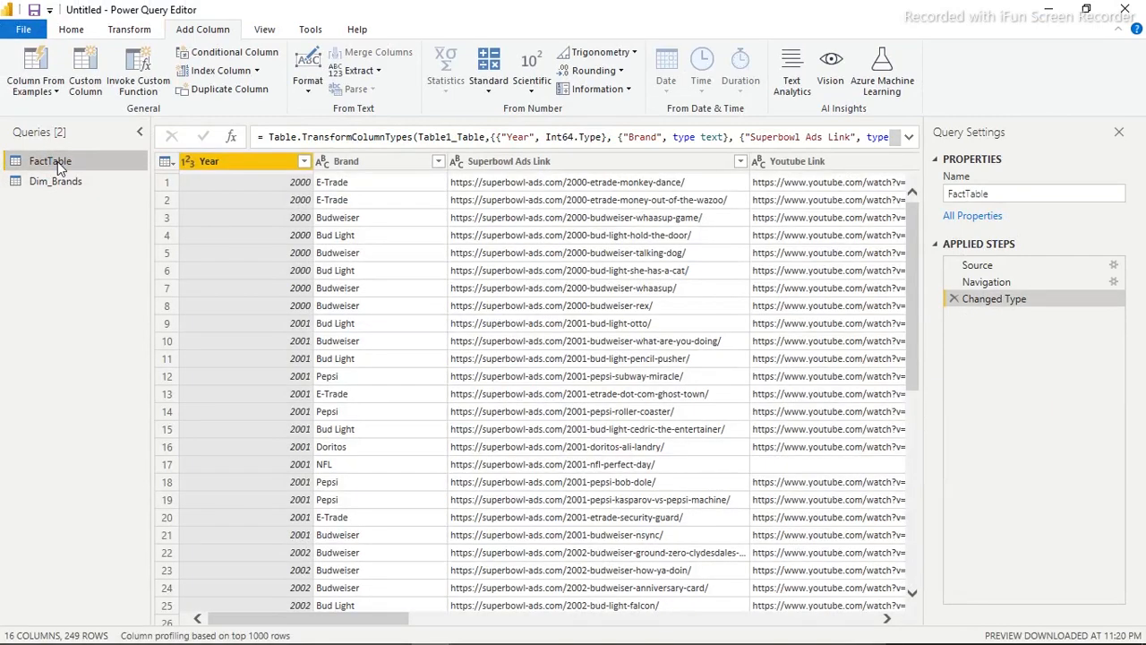
right_click(58, 161)
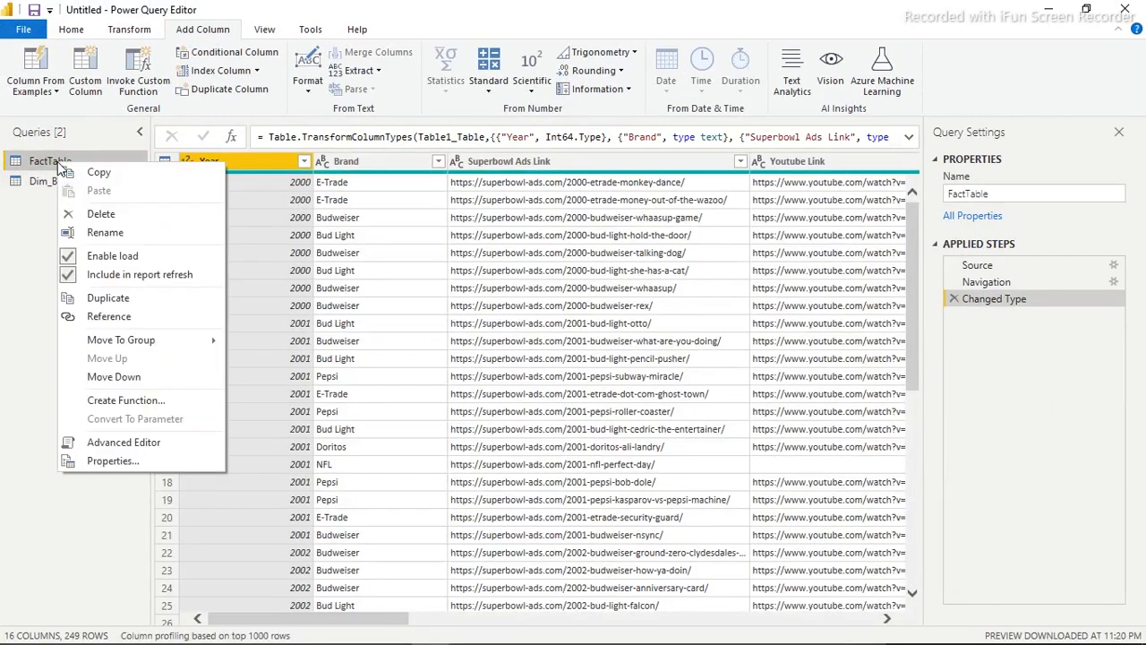
click(115, 301)
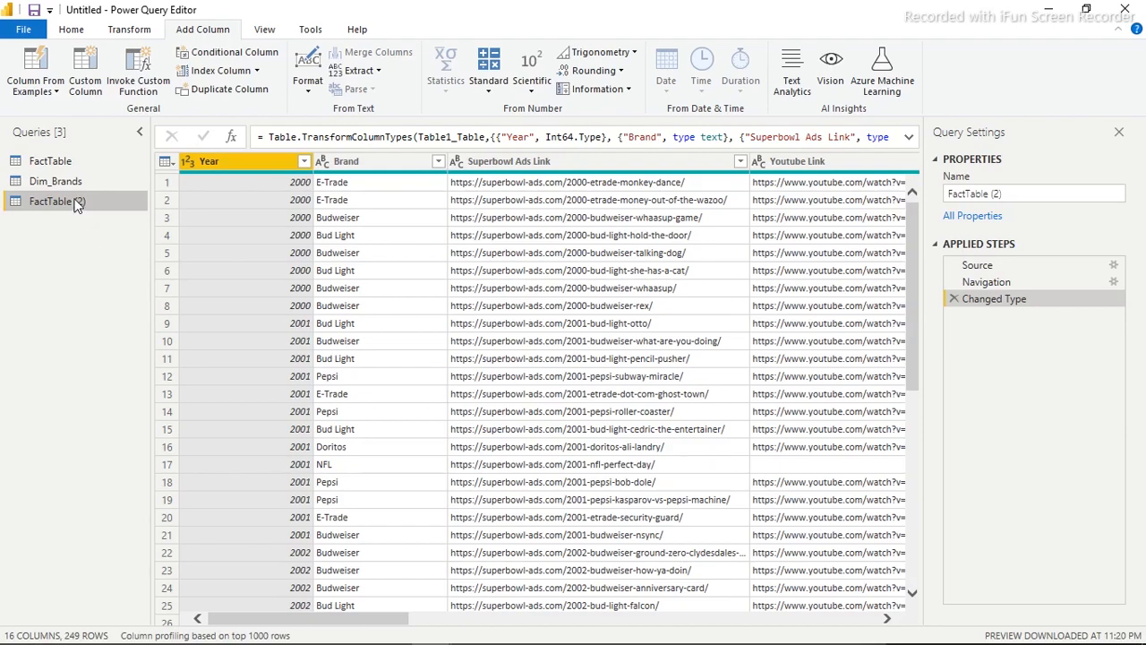
double_click(77, 203)
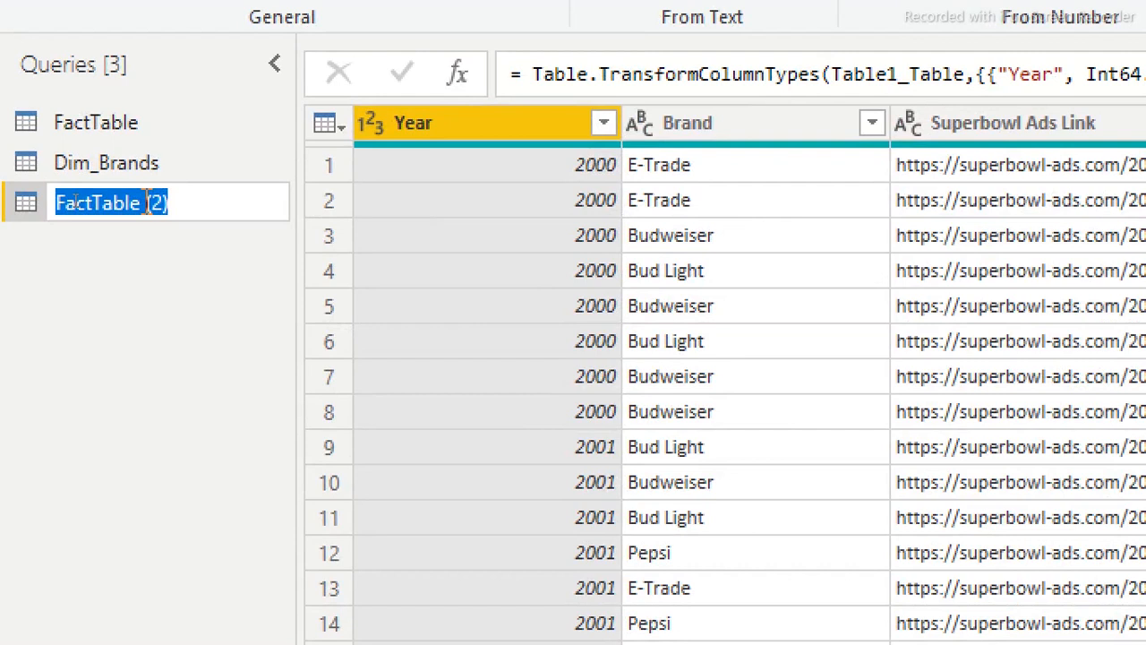
text(Dim_Year)
key(Return)
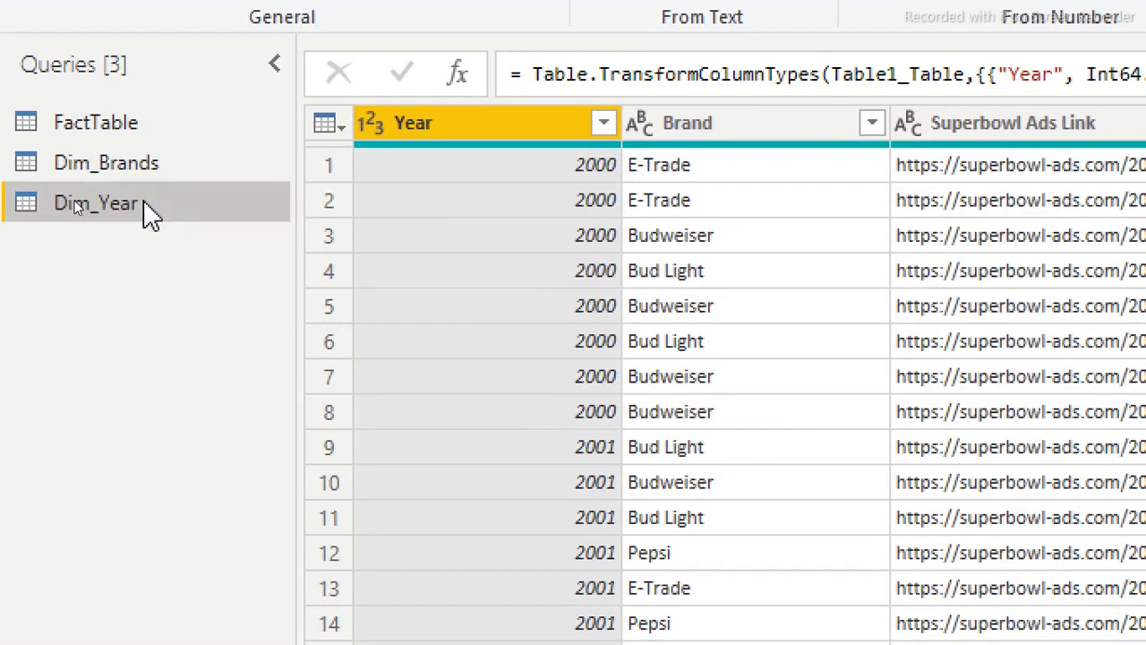
Step: Try removing duplicate Year values from the full Dim_Year table, and delete that applied step
click(739, 122)
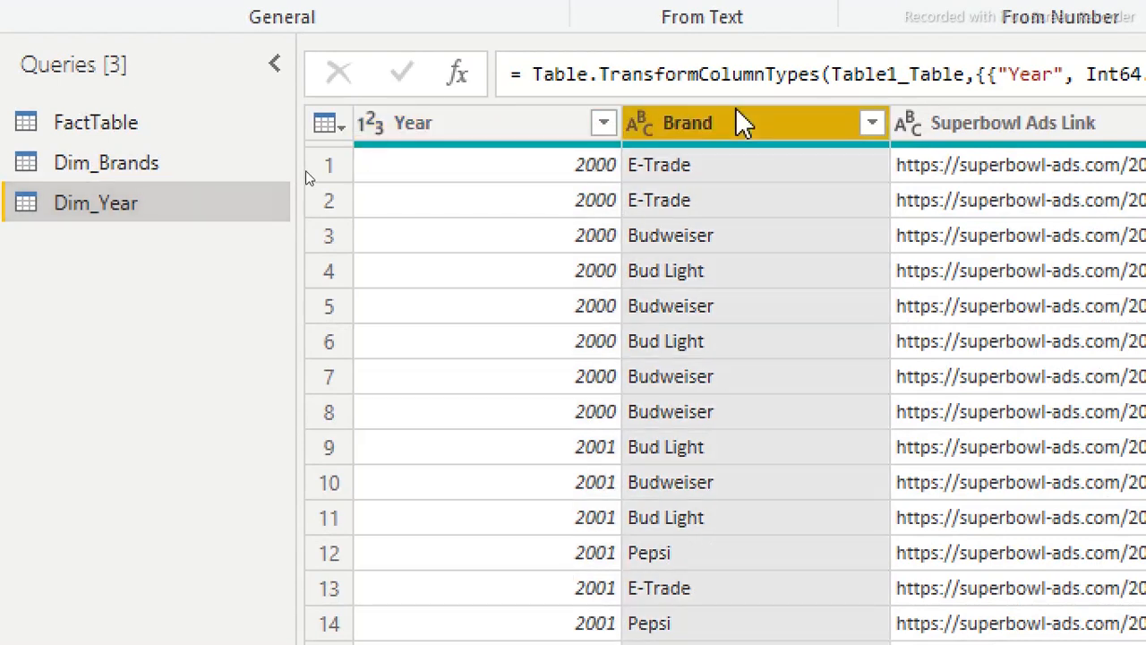
click(493, 130)
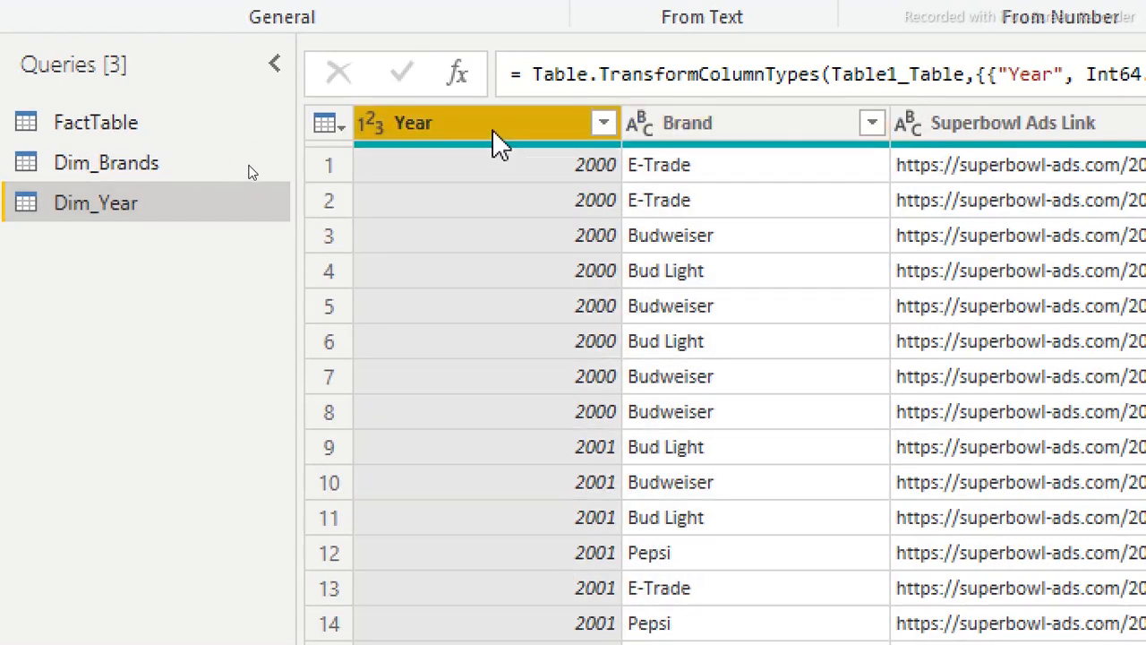
right_click(498, 143)
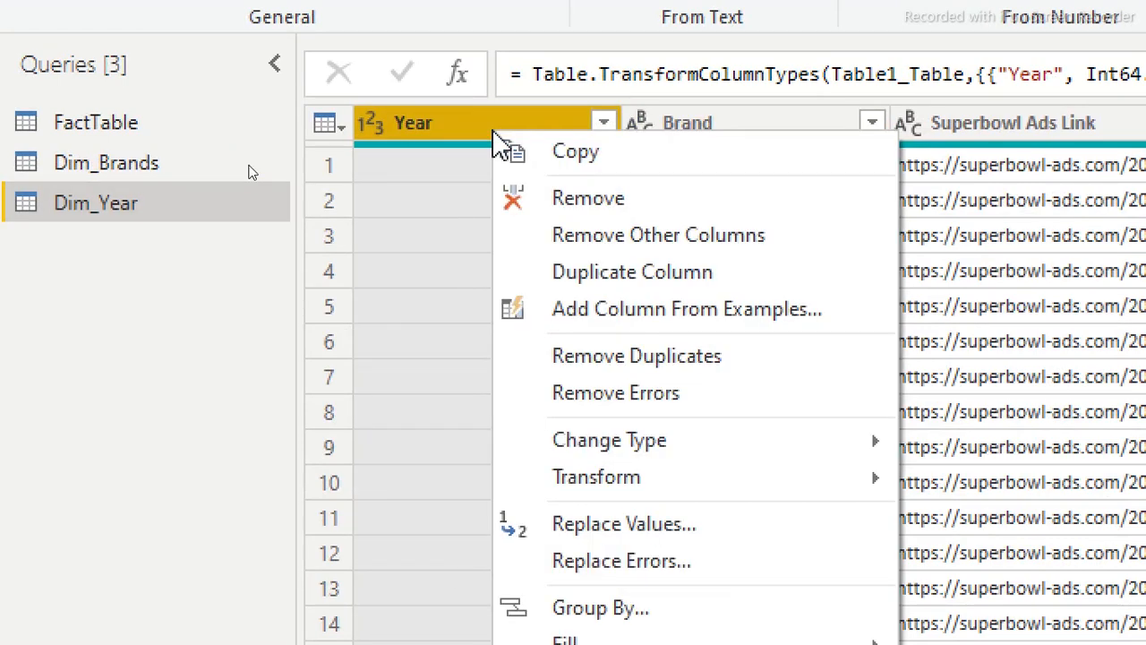
click(607, 375)
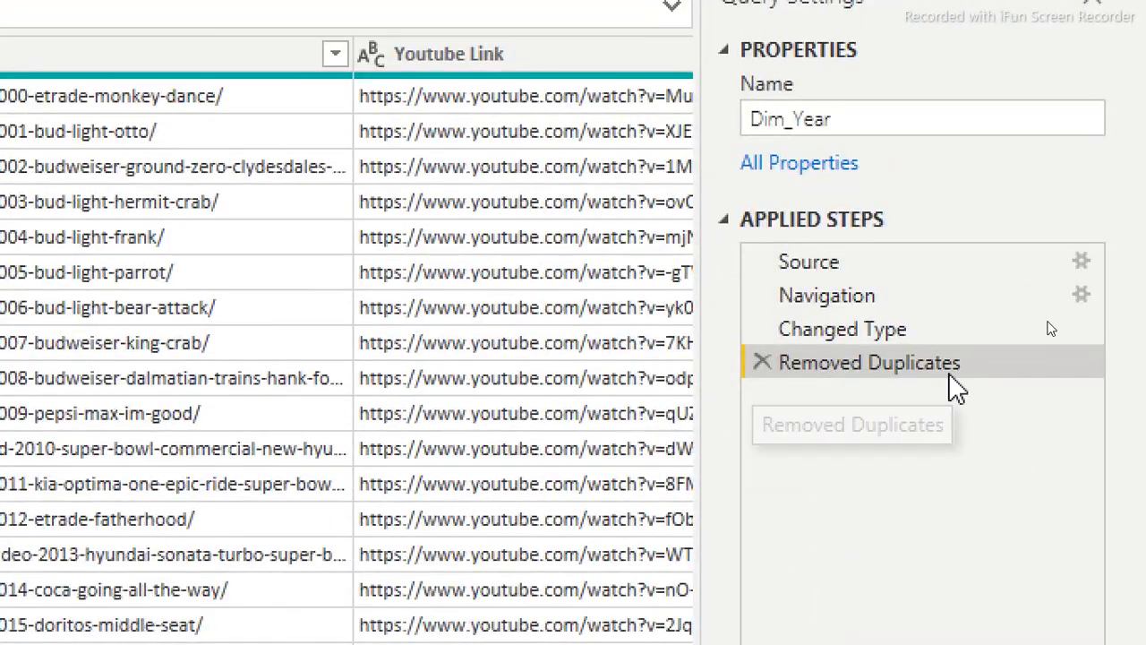
click(761, 362)
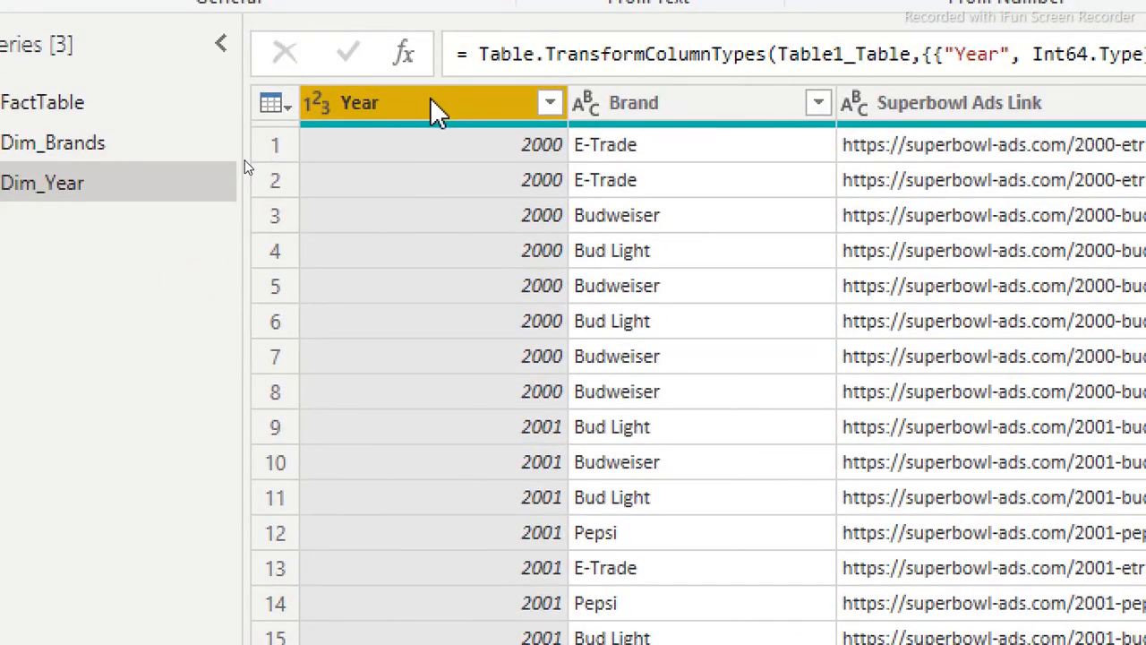
Step: Keep only the Year column in the Dim_Year query and remove its duplicate values
right_click(436, 112)
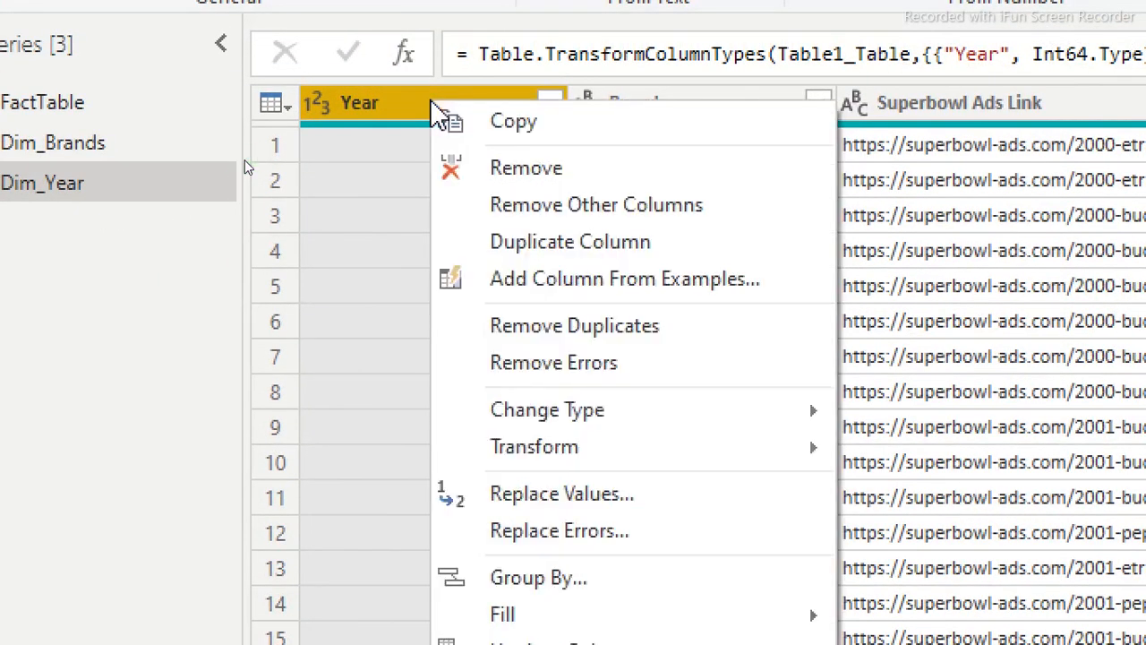
click(566, 208)
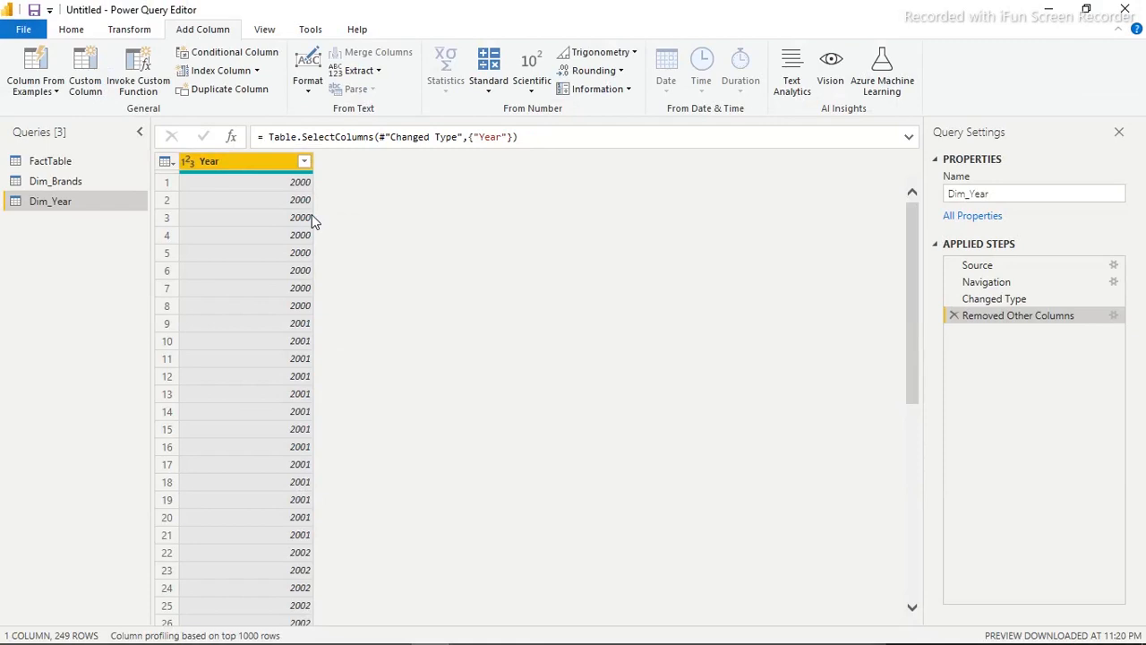
right_click(242, 163)
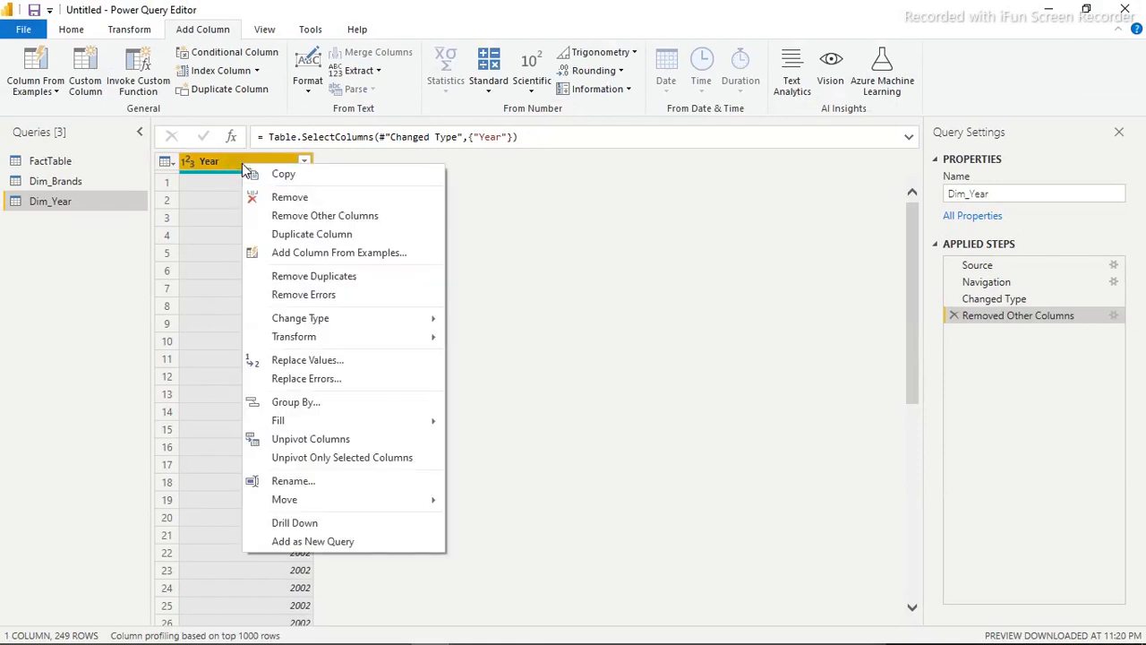
click(296, 277)
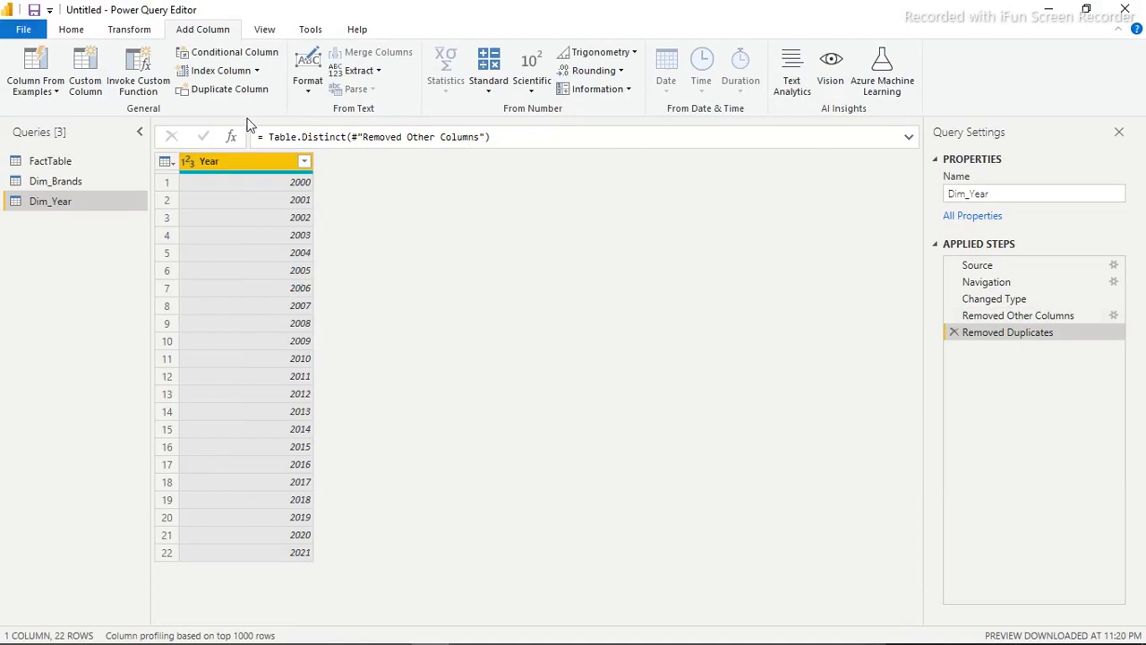
click(215, 77)
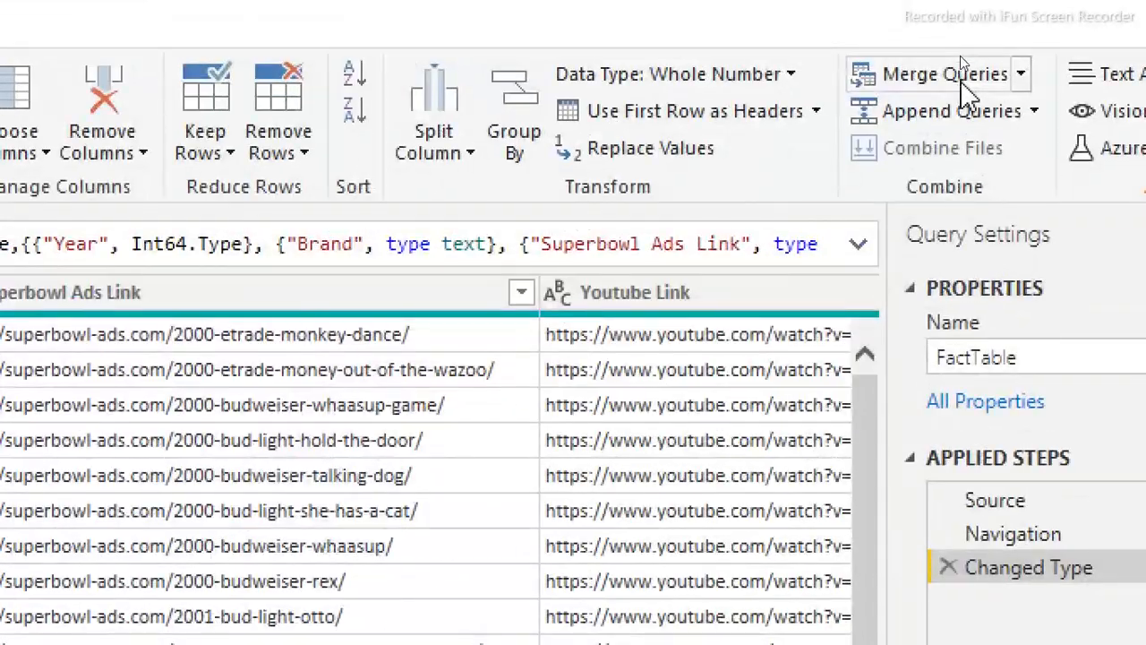
Step: Merge the FactTable query with Dim_Brands, matching on the Brand column of both tables with a left outer join
click(962, 63)
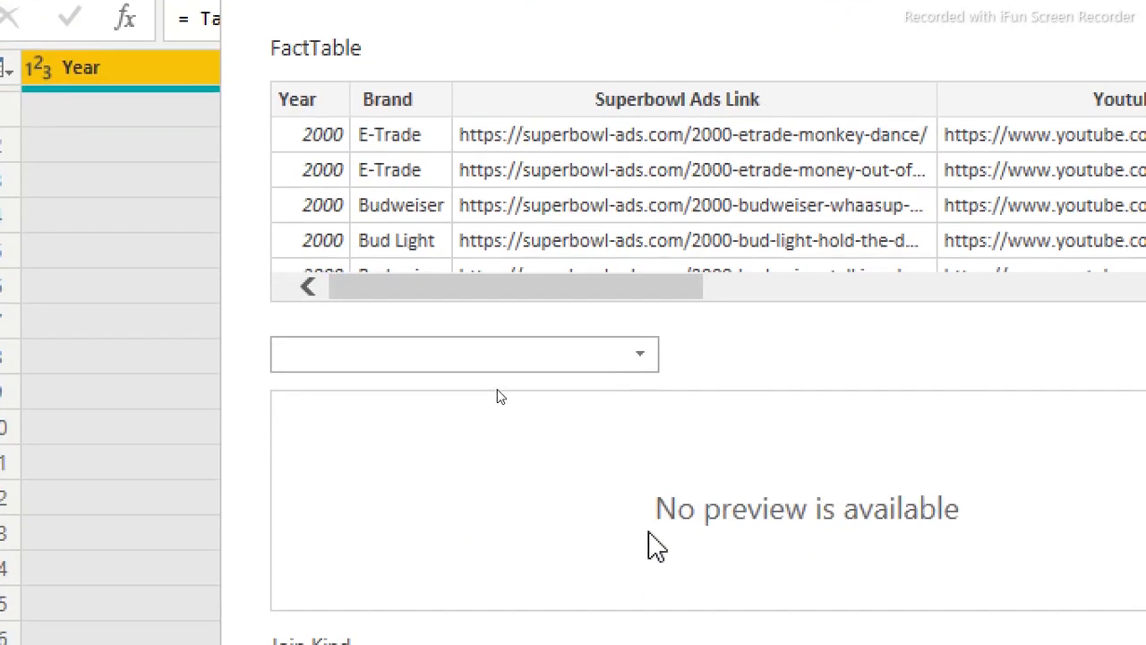
click(641, 359)
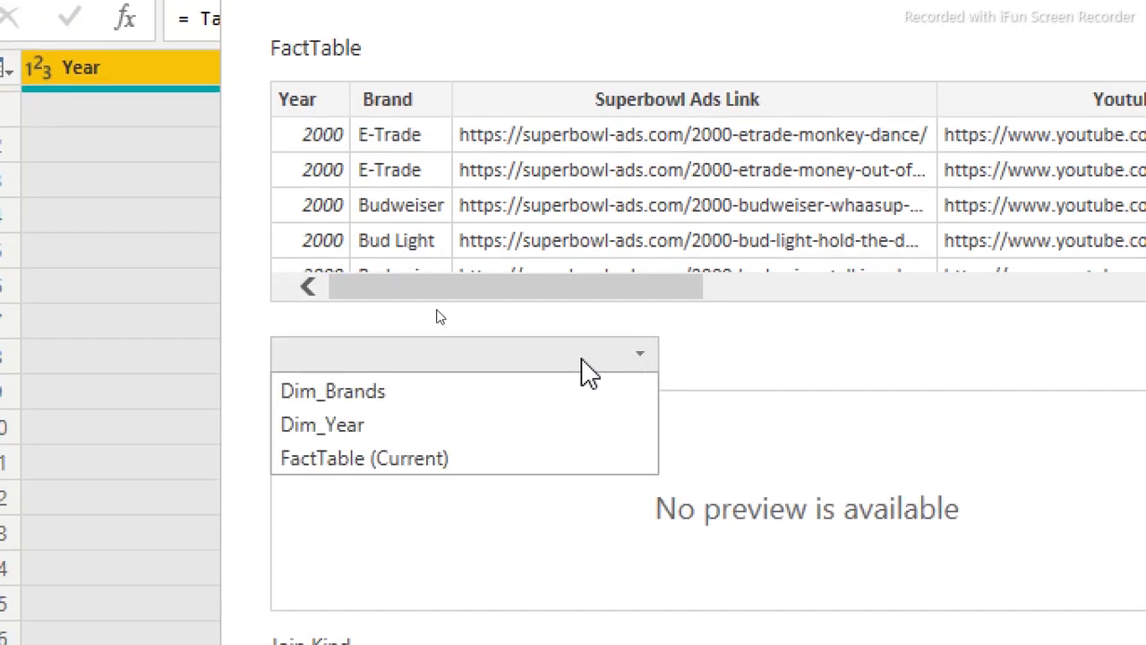
click(438, 401)
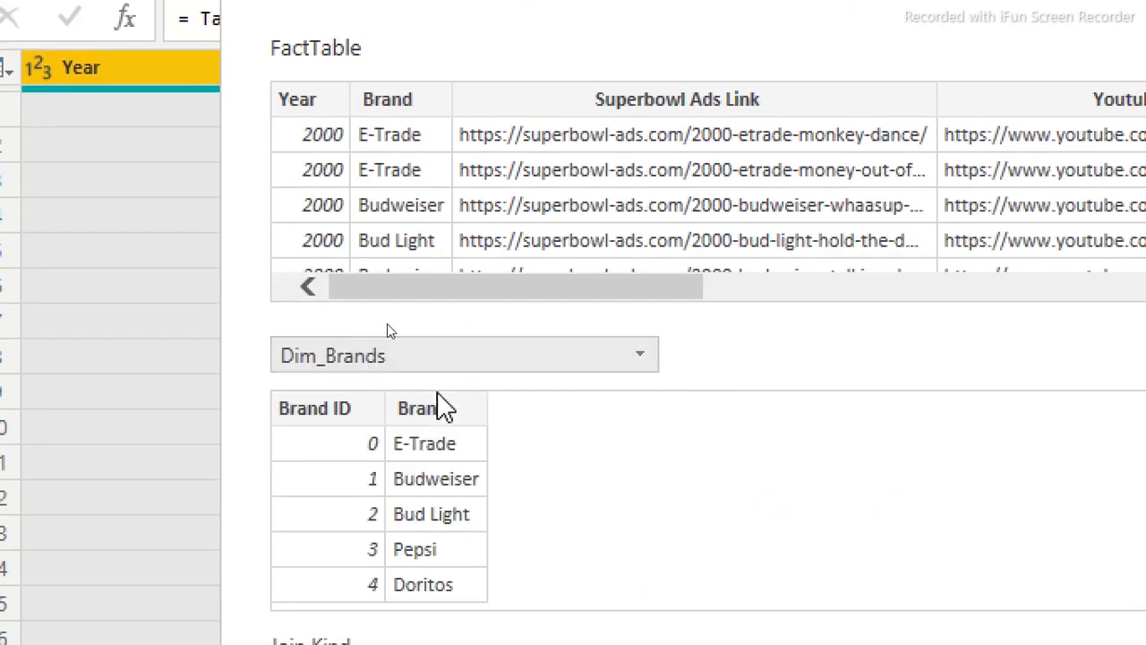
drag(506, 285, 144, 298)
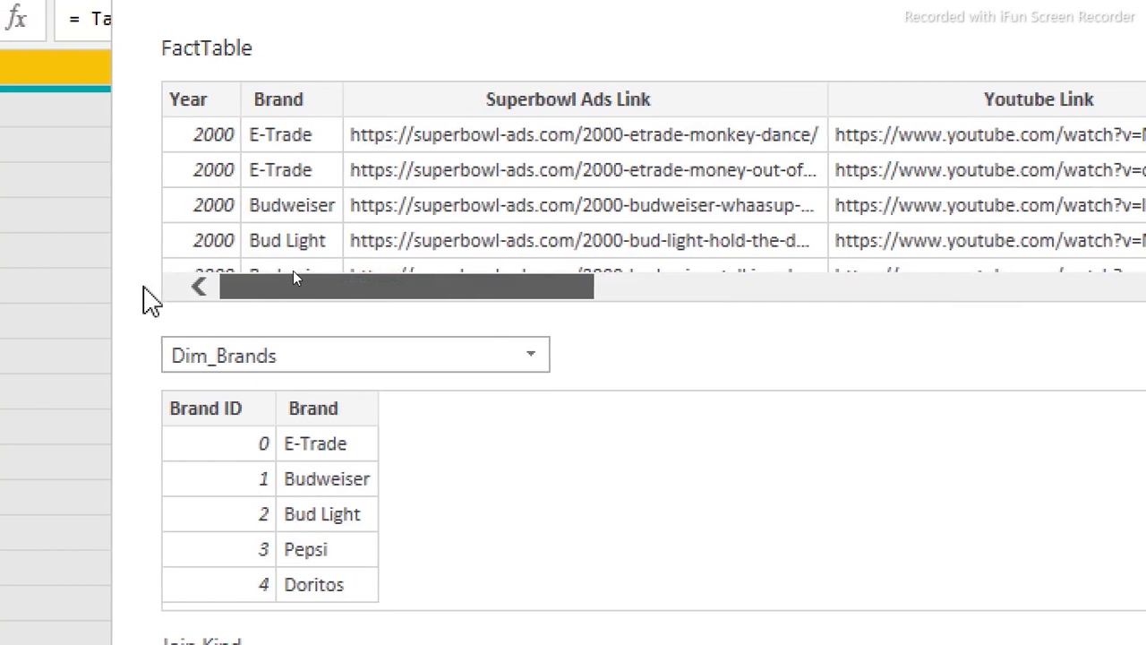
click(318, 410)
click(286, 98)
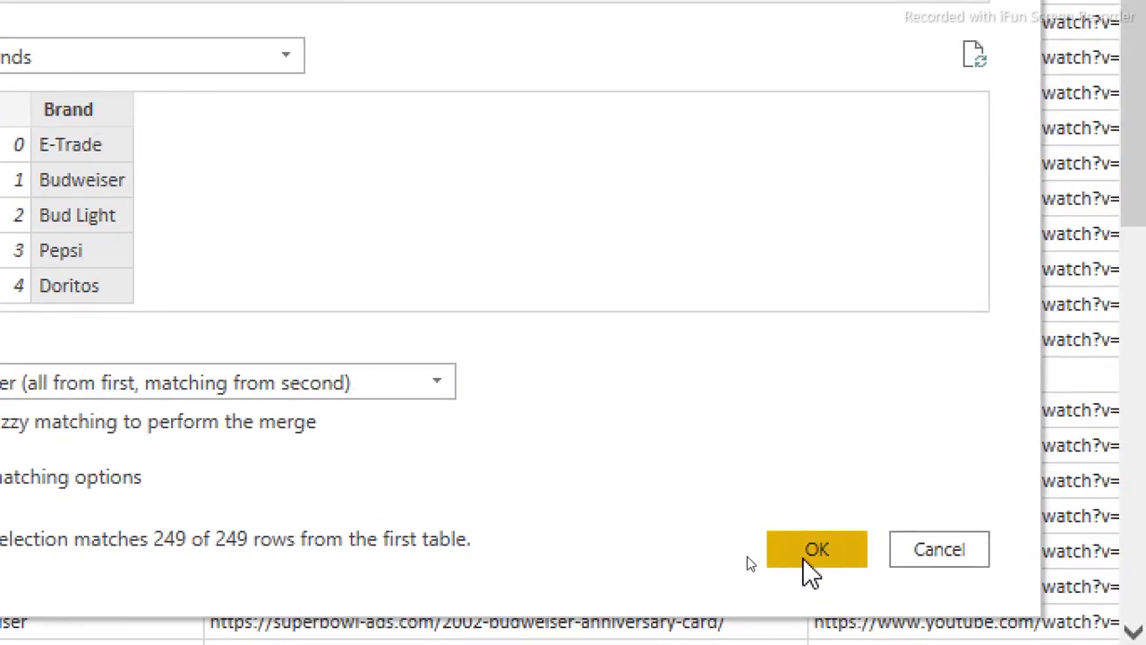
click(810, 564)
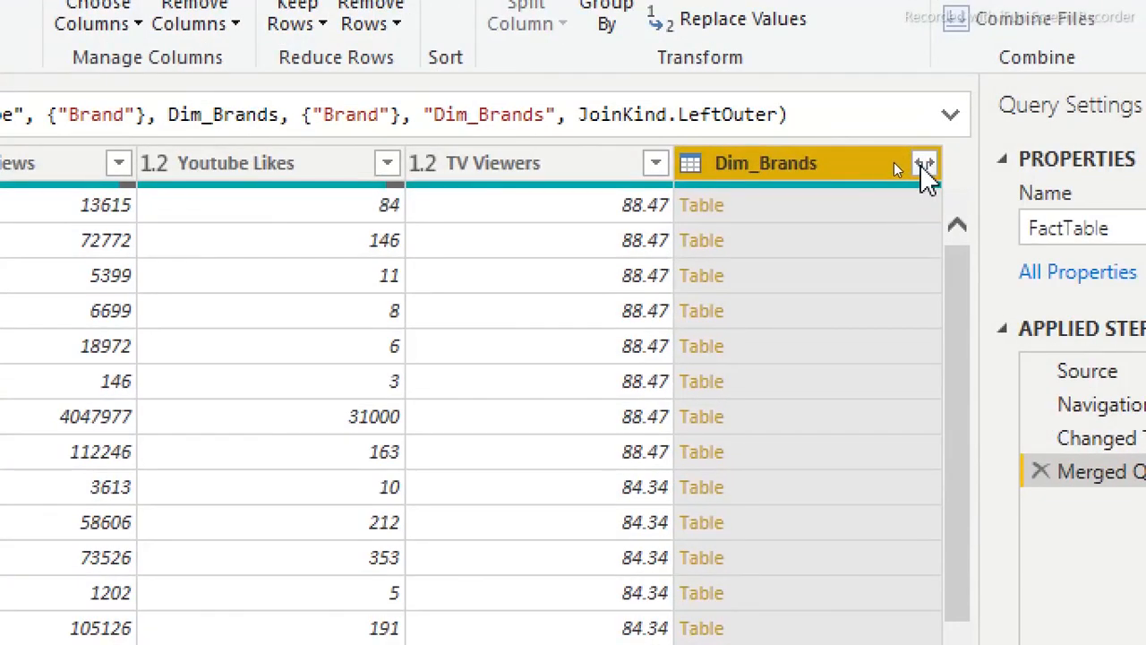
Step: Expand the merged Dim_Brands column to only Brand ID, without using the original column name as prefix
click(922, 166)
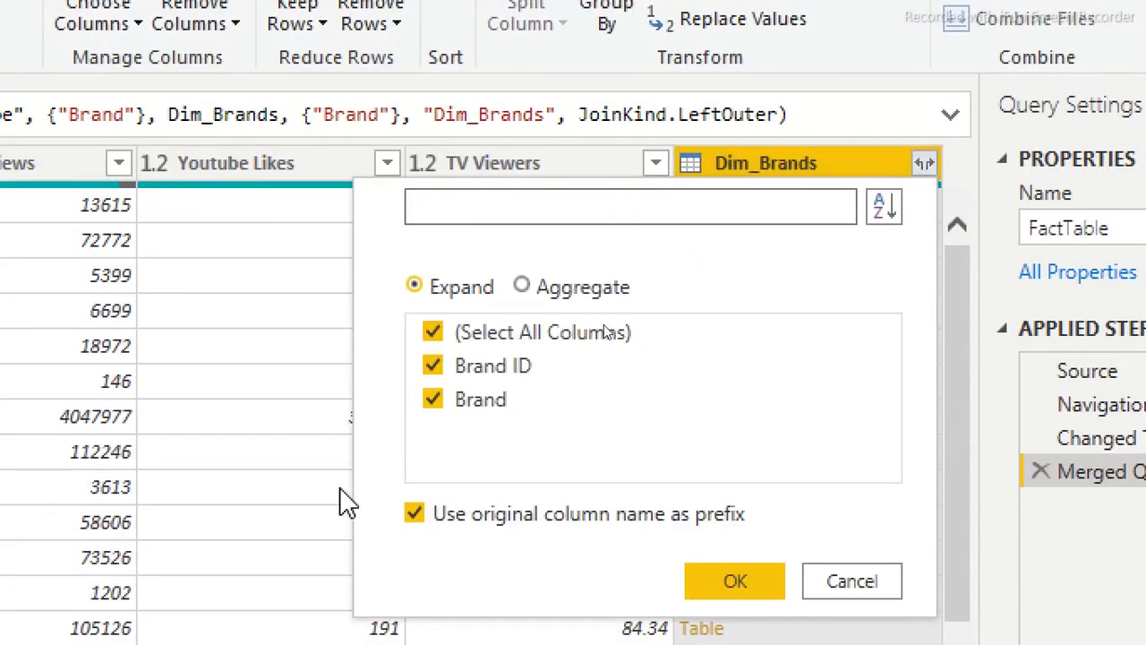
click(415, 516)
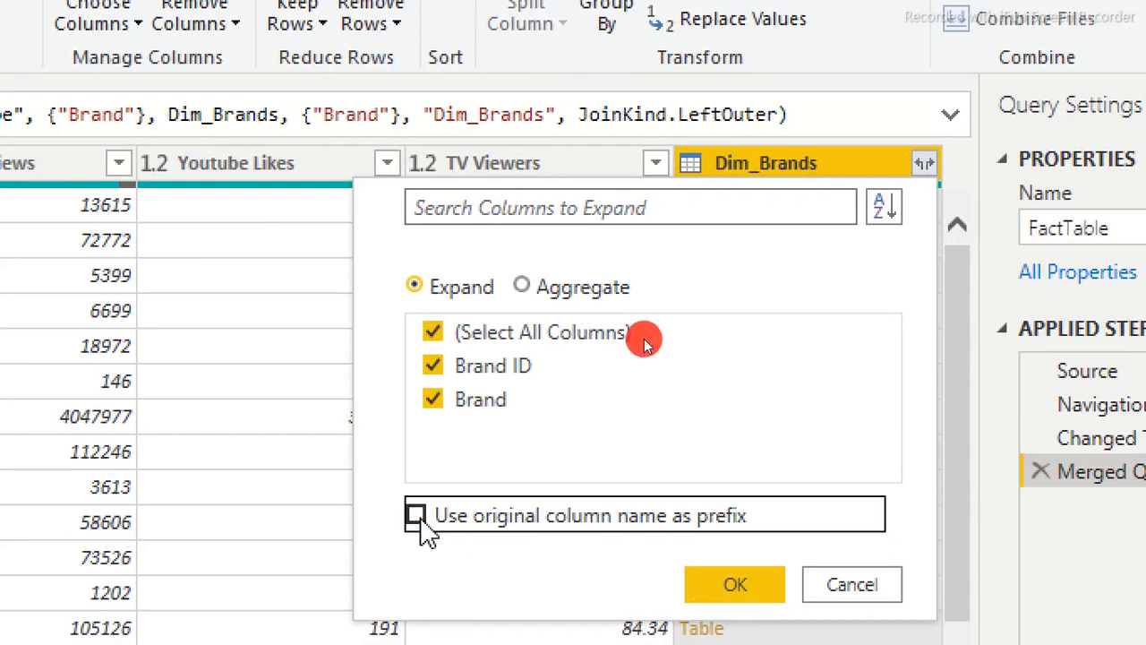
click(433, 333)
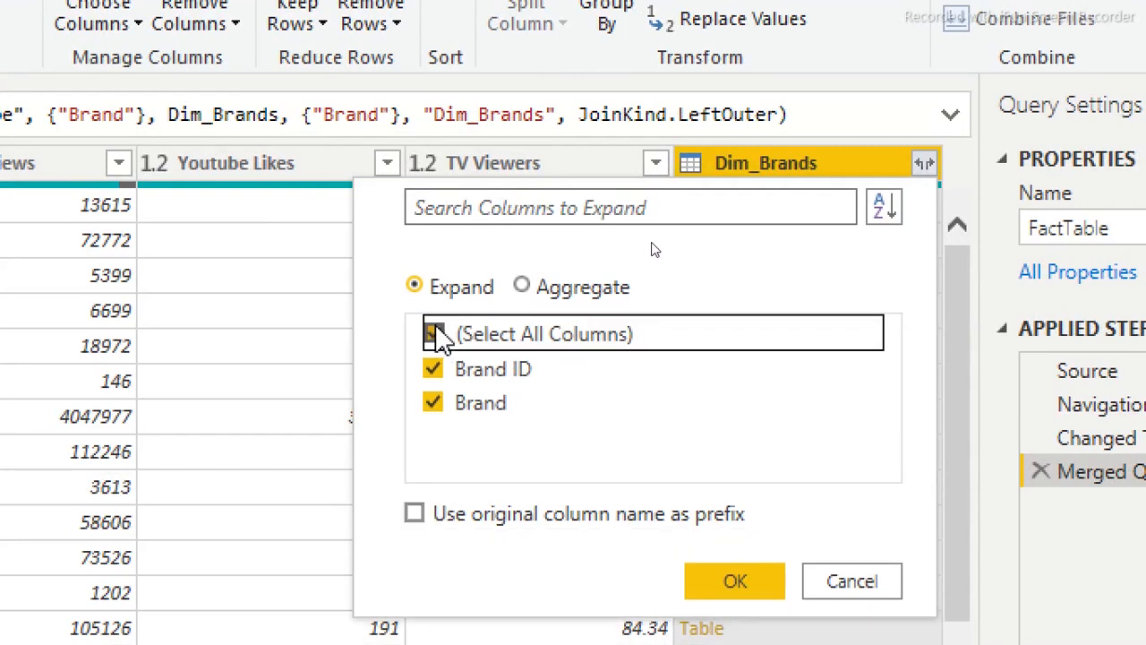
click(433, 370)
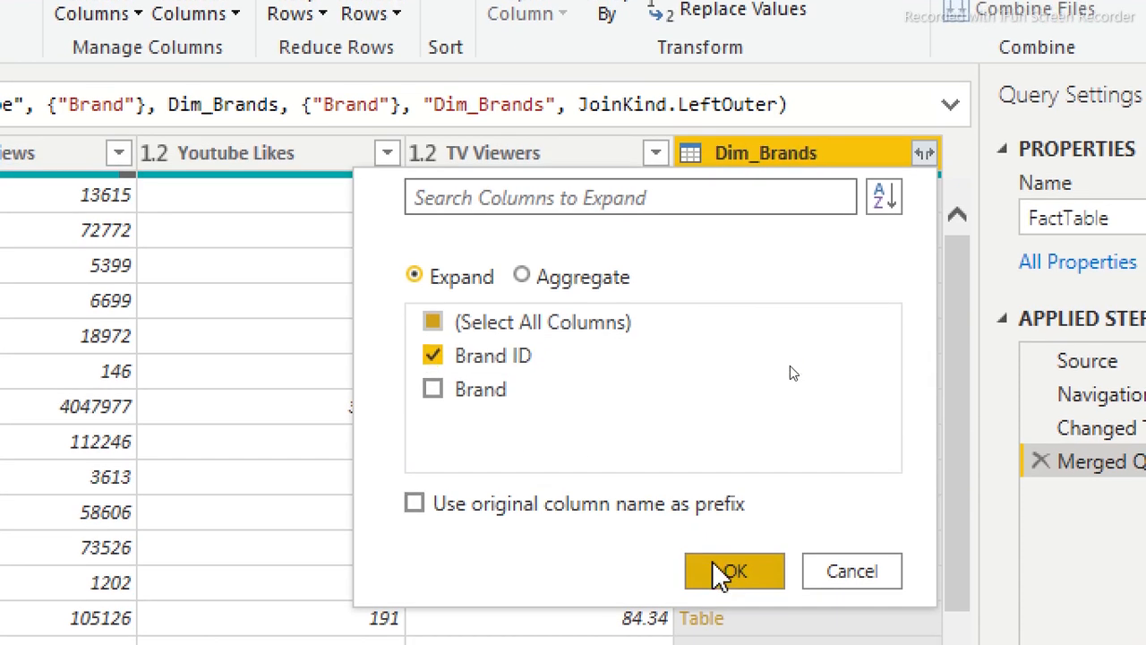
click(732, 571)
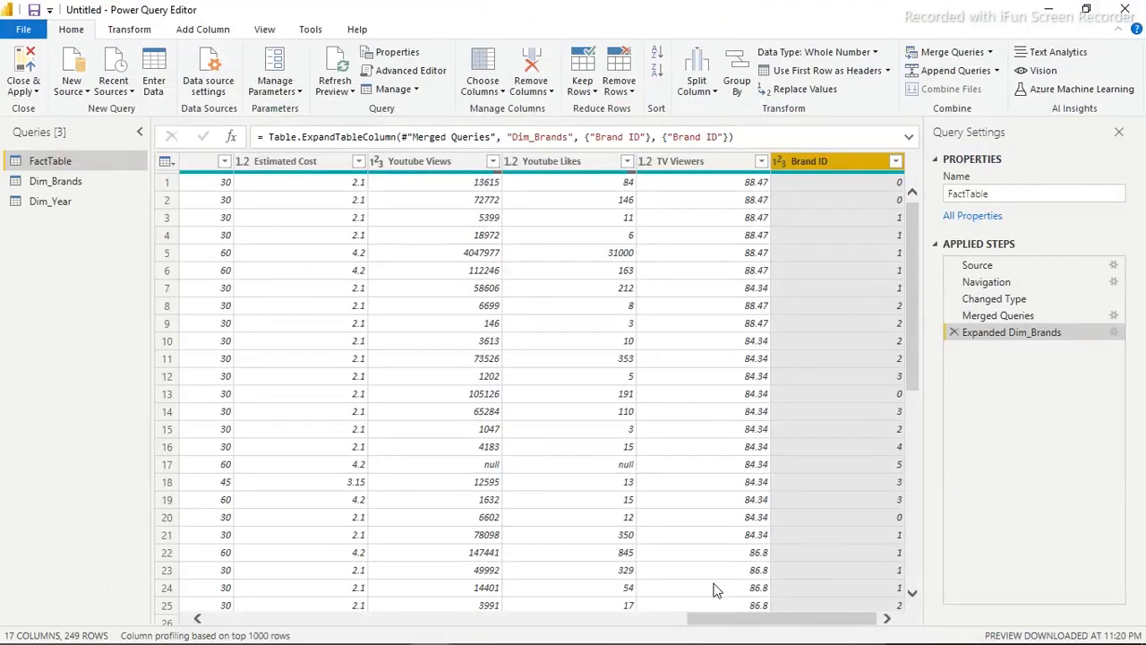
Step: Remove the Brand text column from the FactTable query
drag(717, 617, 87, 620)
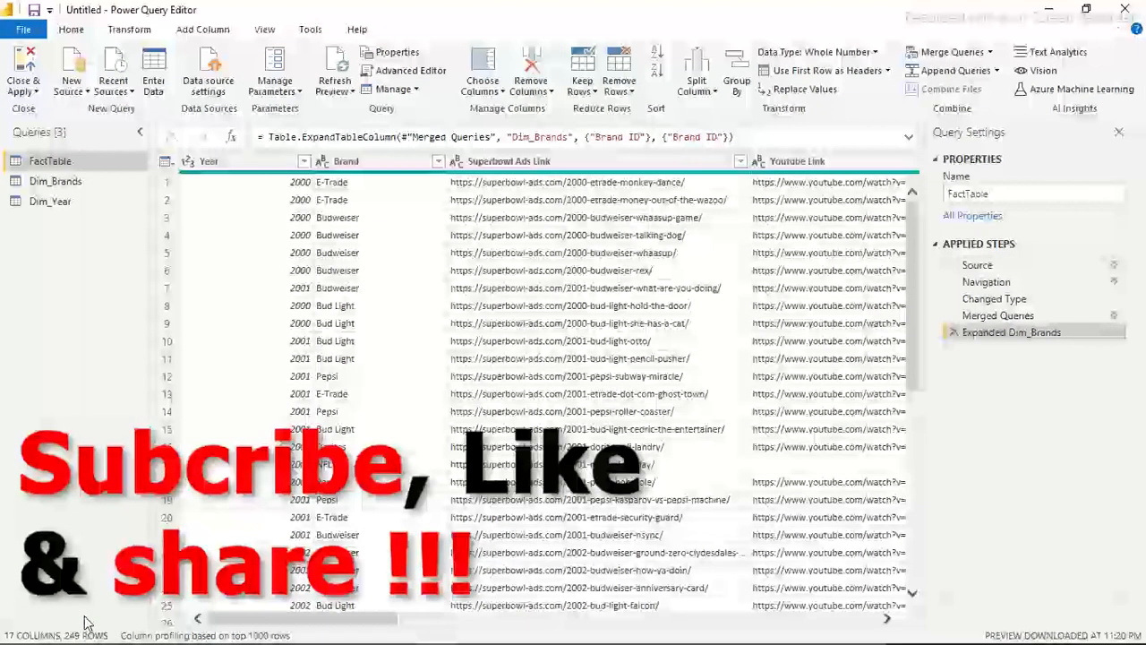
click(365, 163)
right_click(366, 163)
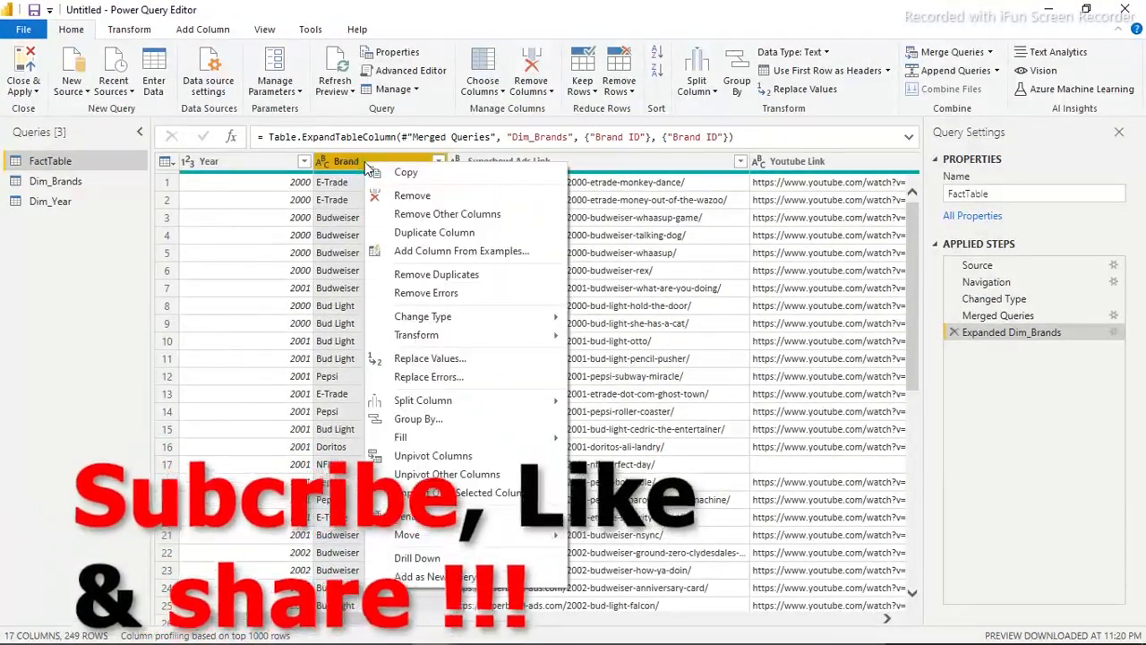
click(411, 198)
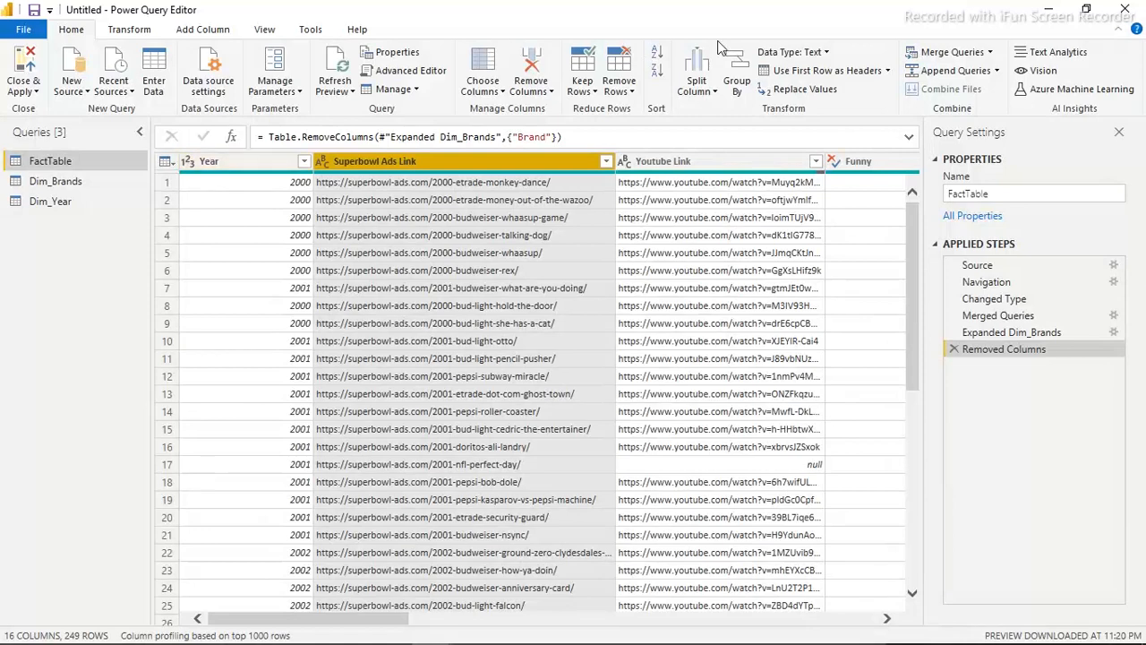
Step: Merge the FactTable query with Dim_Year, matching on the Year column of both tables with a left outer join
click(947, 53)
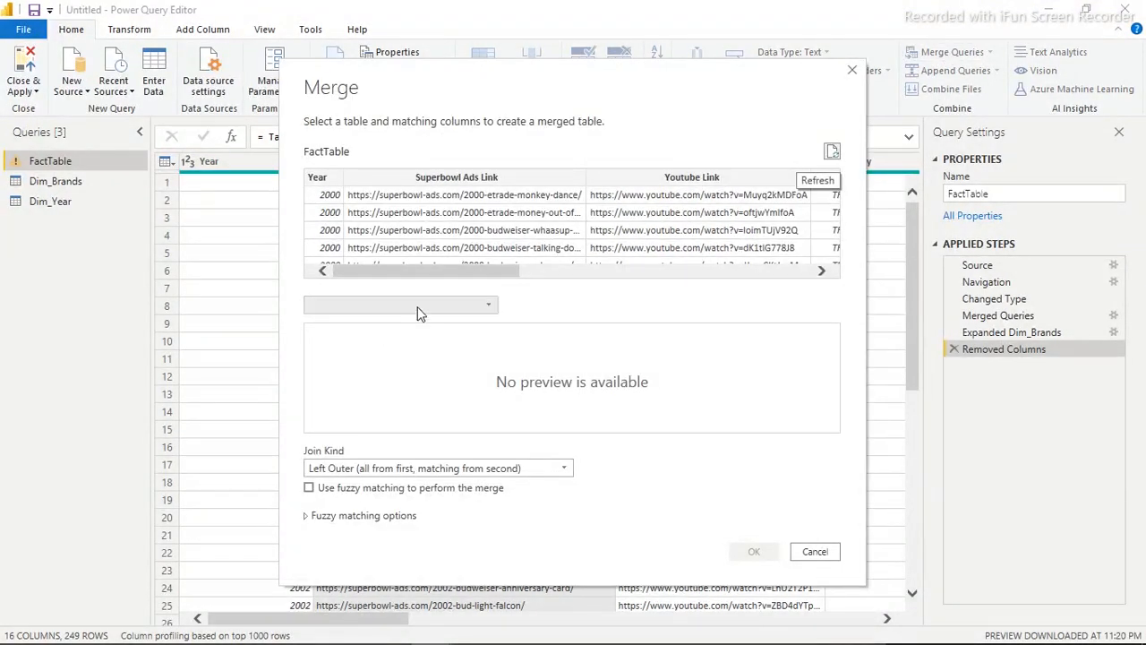
click(421, 311)
click(374, 339)
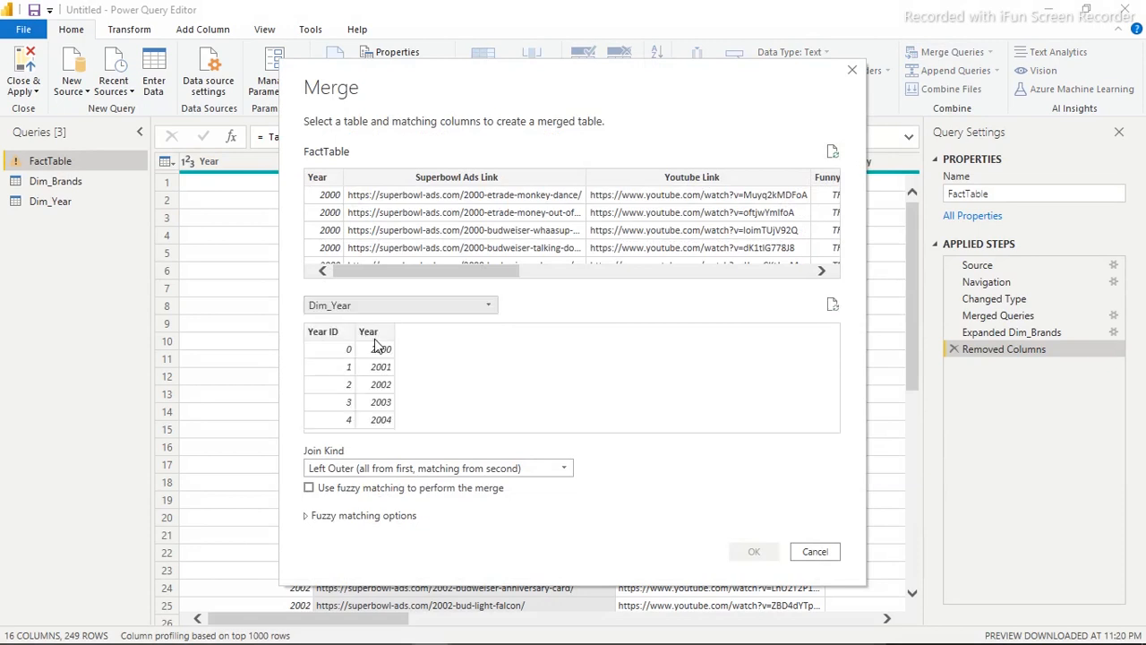
click(321, 178)
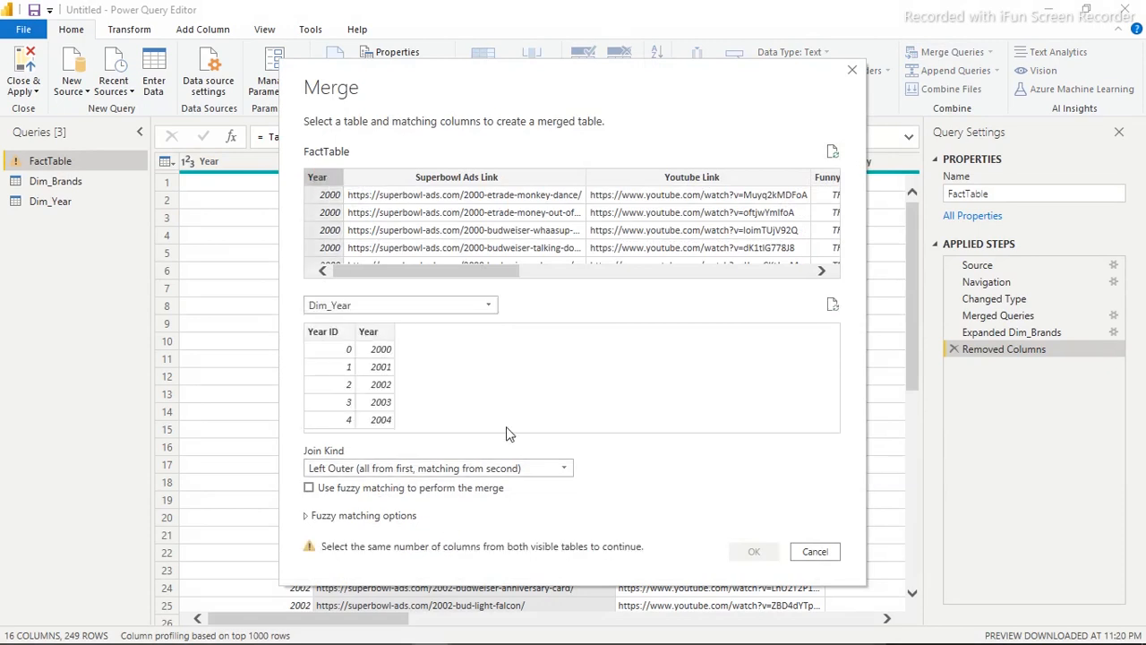
click(324, 331)
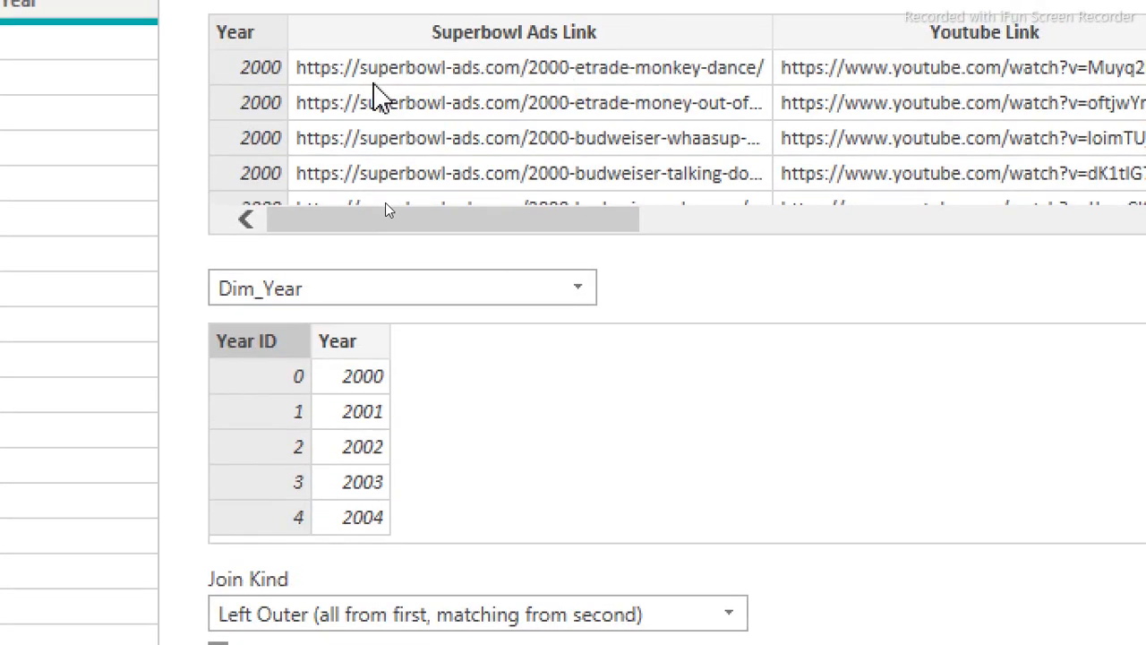
click(338, 342)
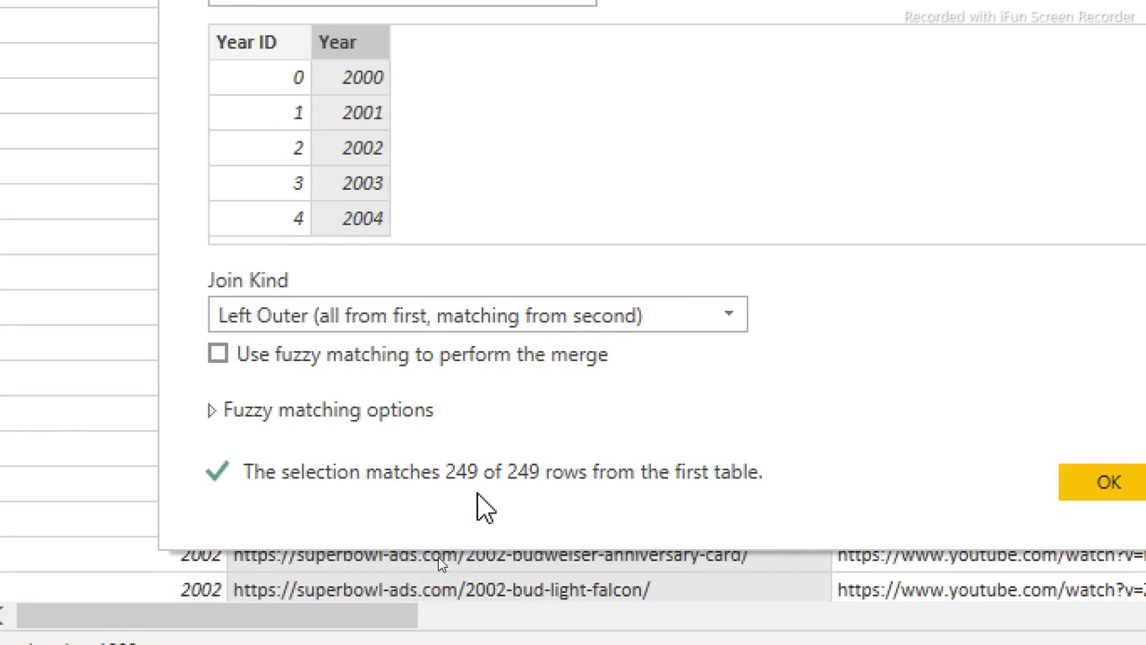
click(1111, 483)
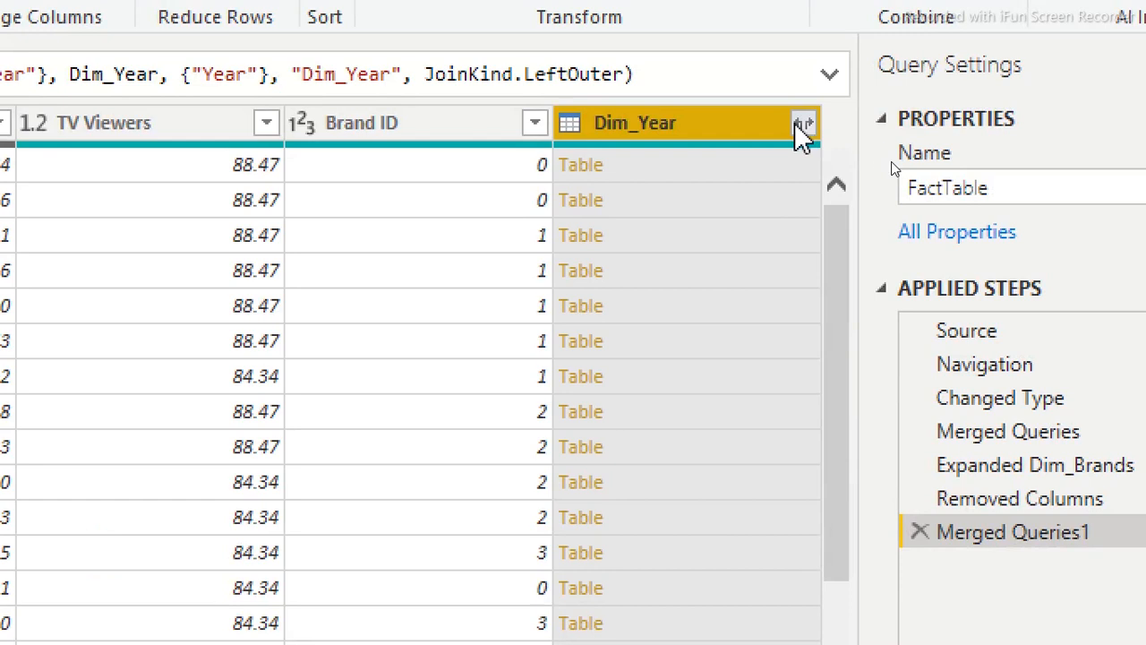
Step: Expand the merged Dim_Year column to only Year ID, without using the original column name as prefix
click(806, 123)
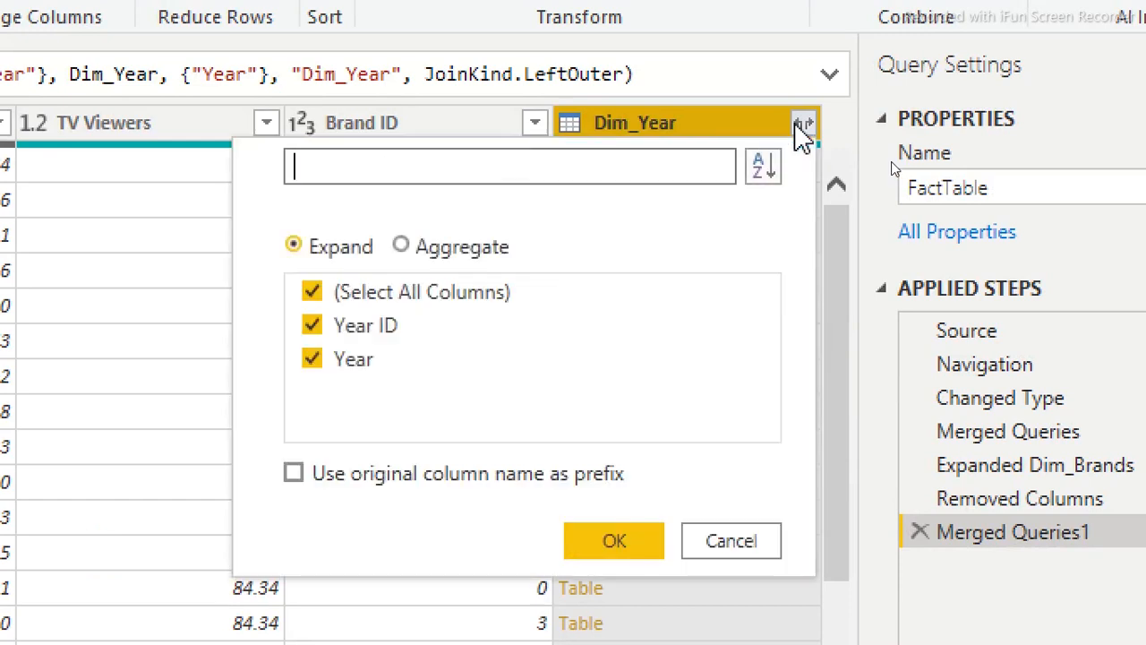
click(313, 292)
click(313, 328)
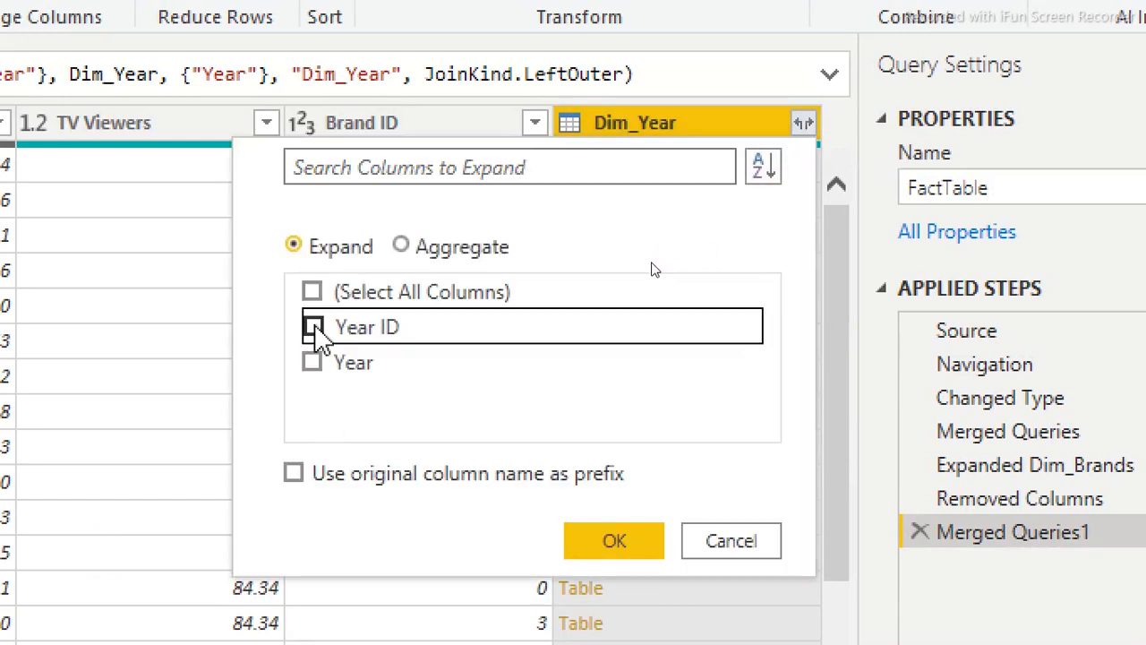
click(606, 541)
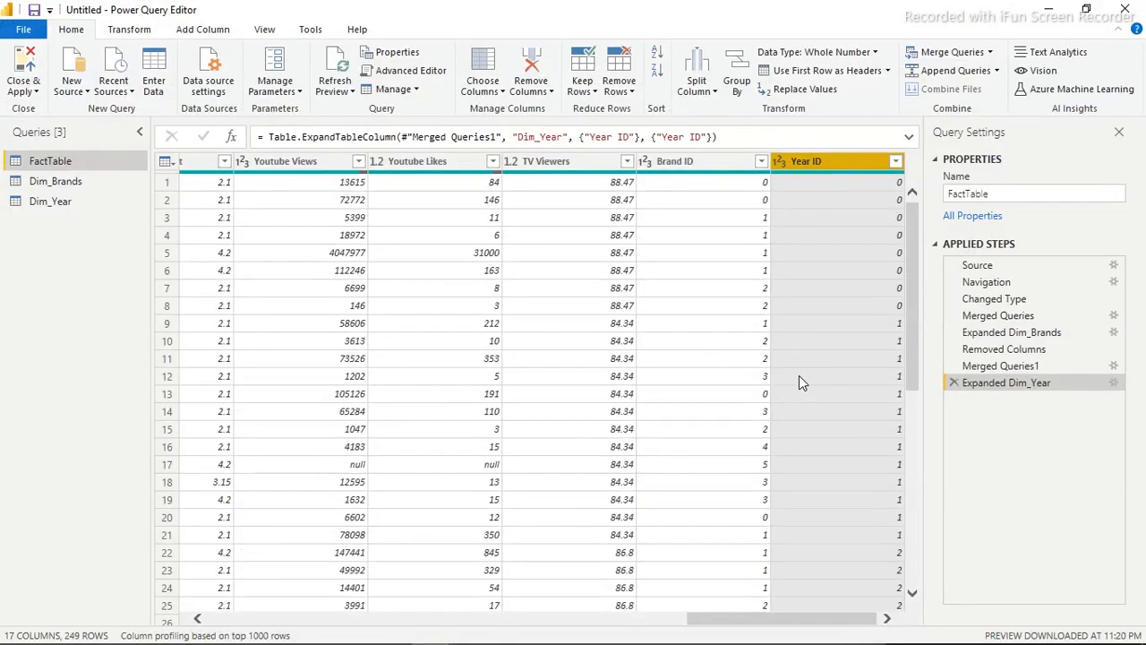
Step: Remove the original Year column from the FactTable query
drag(764, 627, 205, 578)
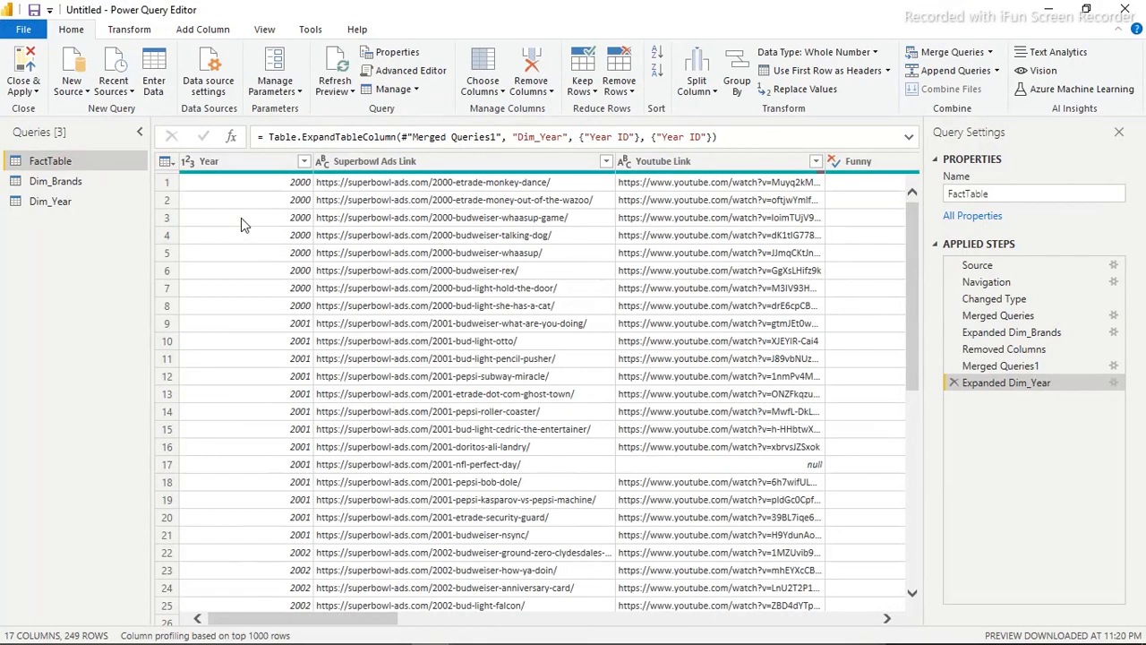
right_click(237, 164)
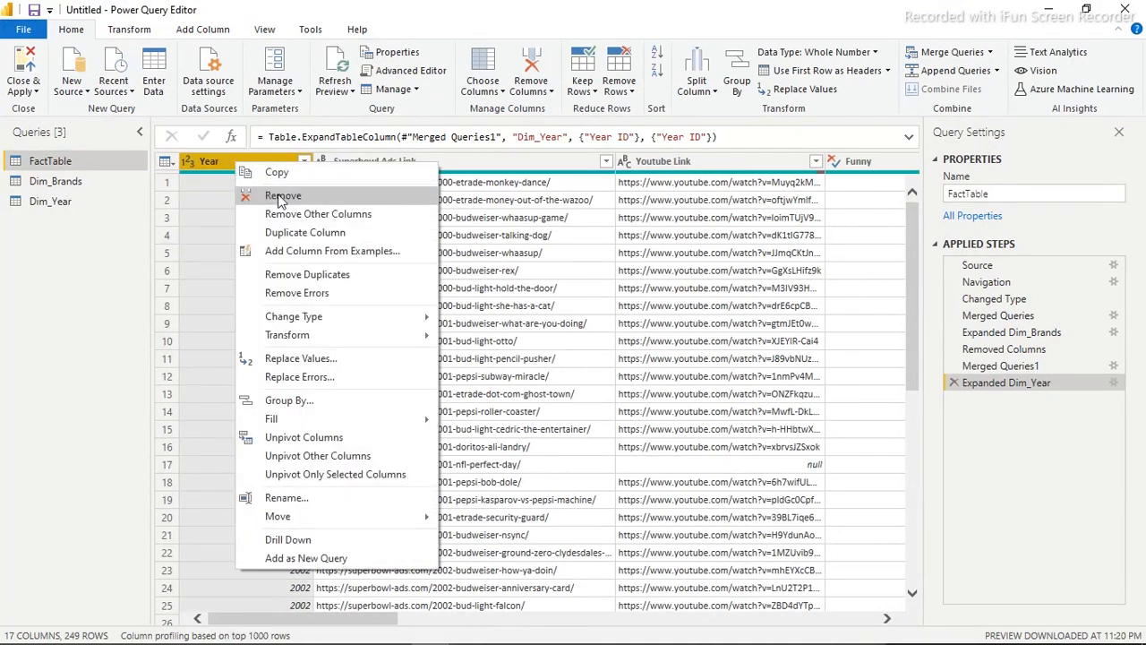
click(275, 197)
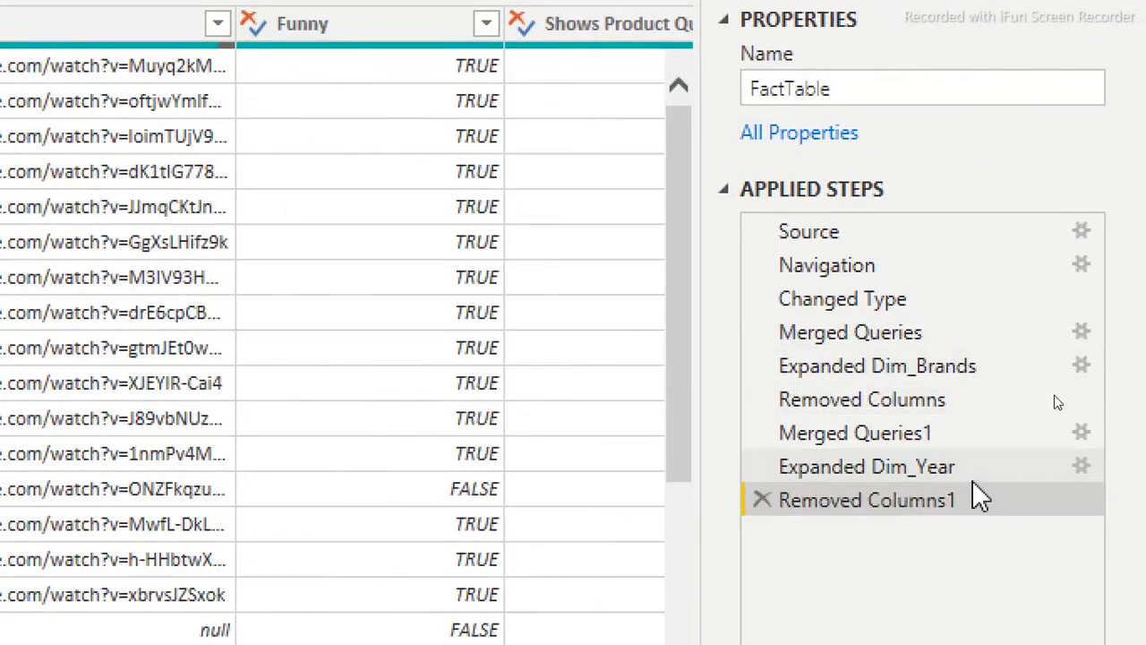
Step: Rename the last applied step of FactTable as "I removed date column", and close the query editor applying all changes
right_click(923, 517)
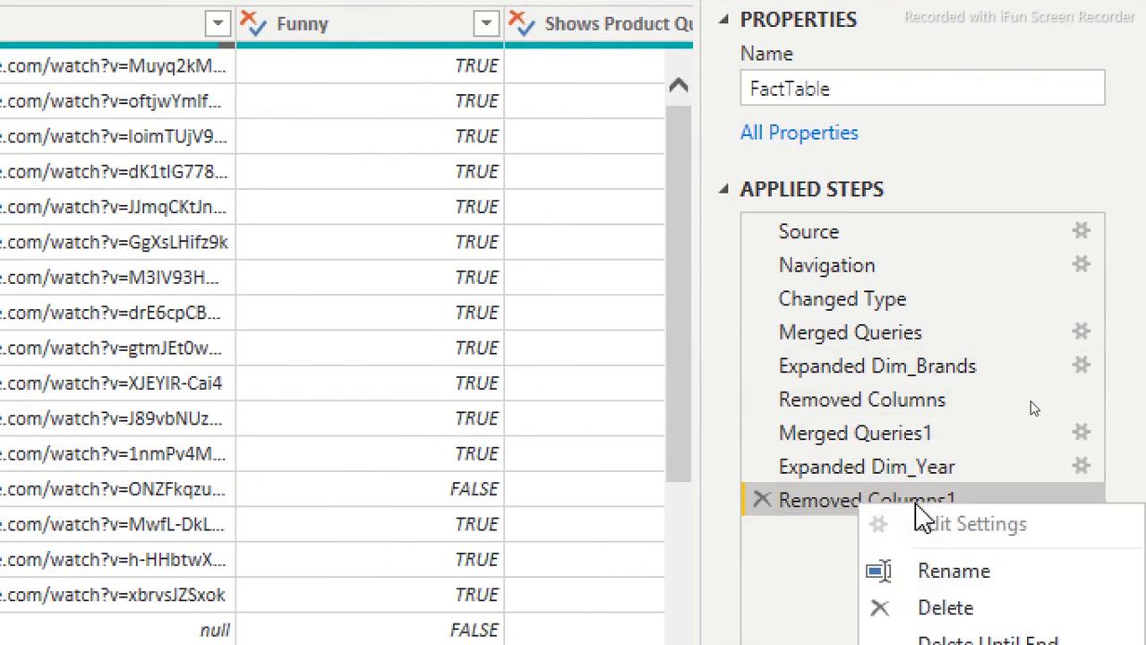
click(951, 566)
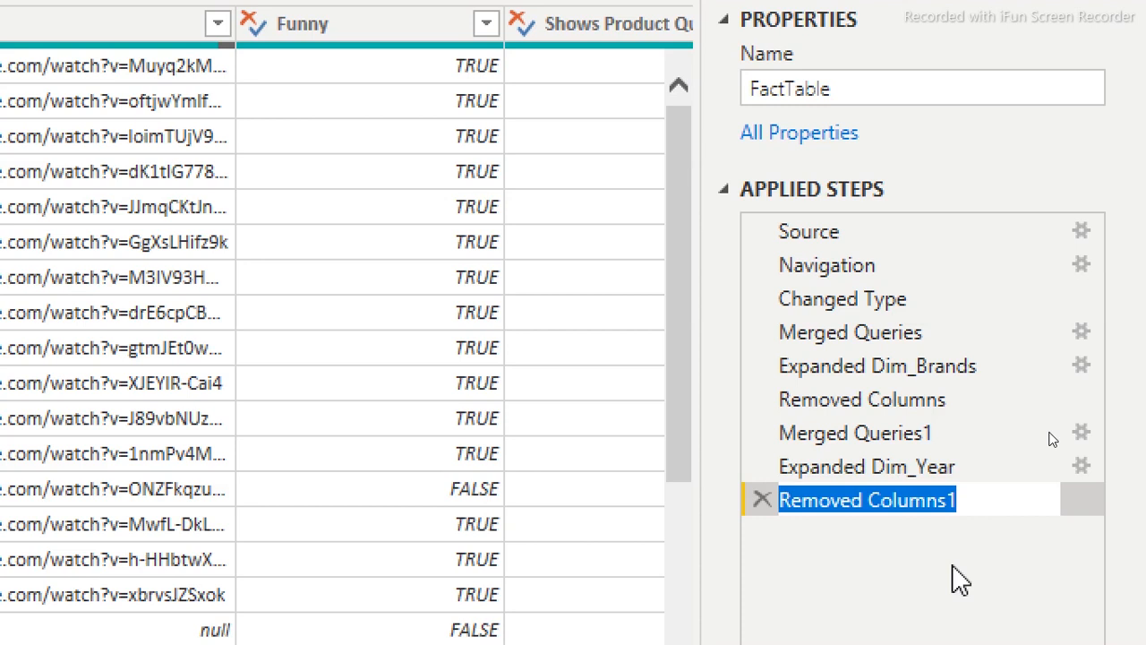
text(I removed date column)
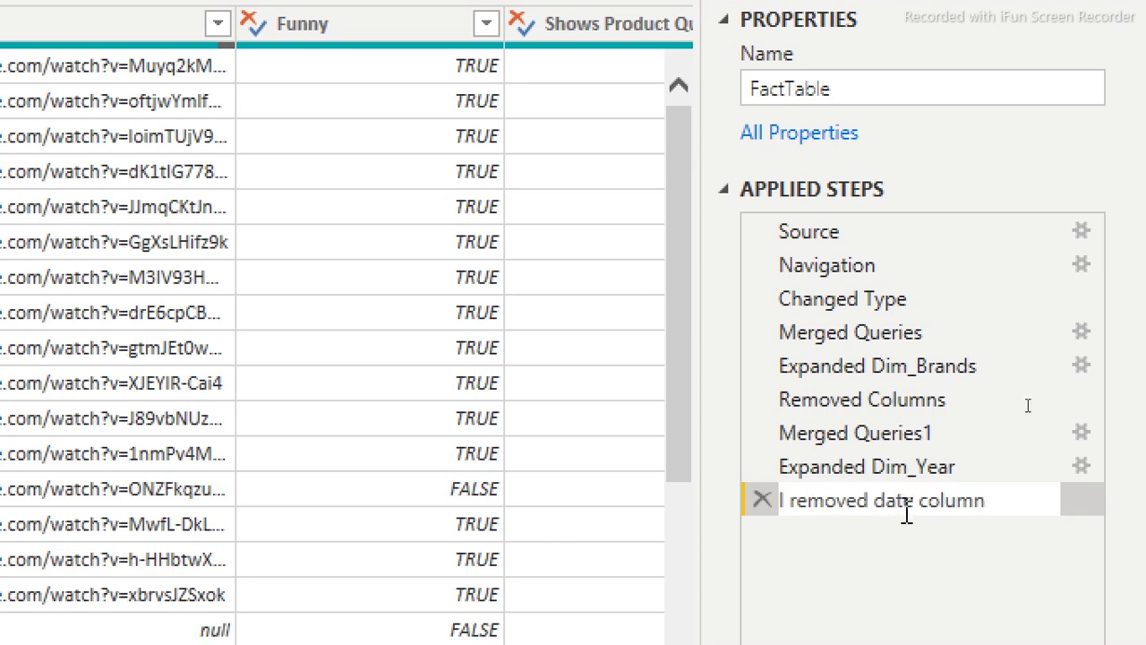
key(Return)
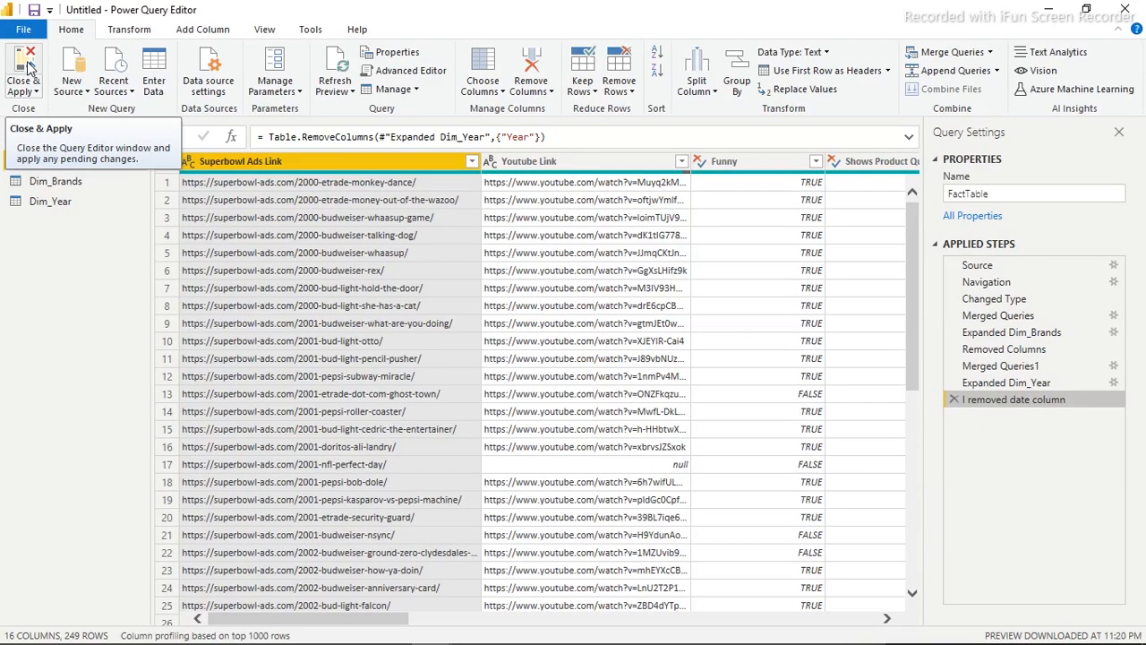
click(27, 67)
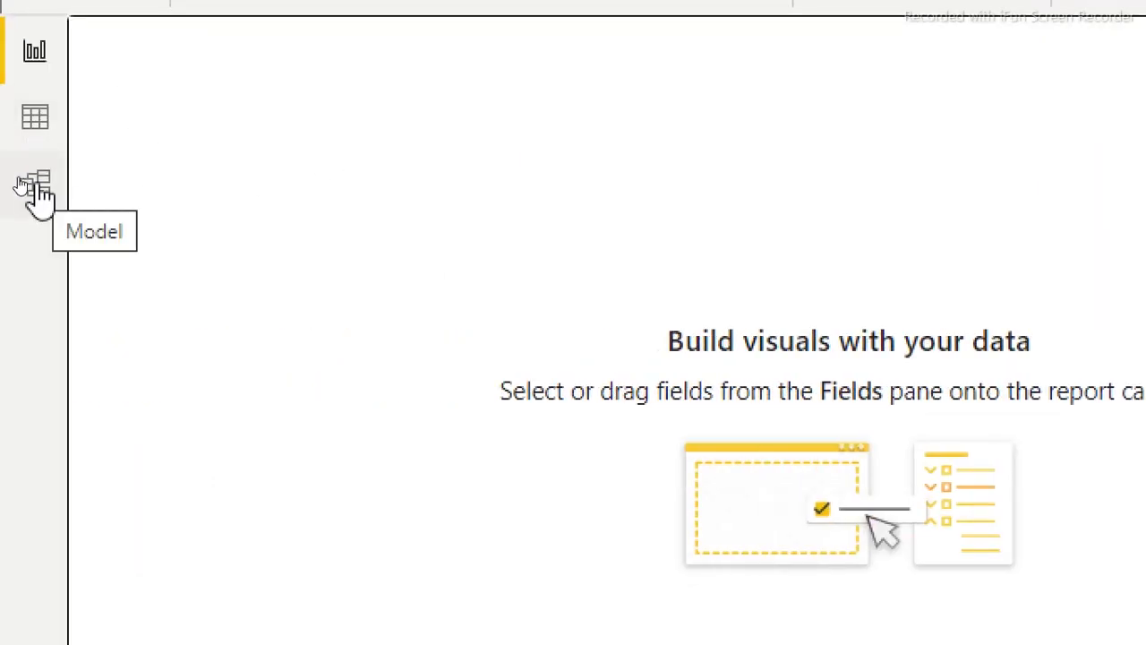
Step: Arrange the model diagram with FactTable above, Dim_Brands below it to the left and Dim_Year below it to the right
click(38, 188)
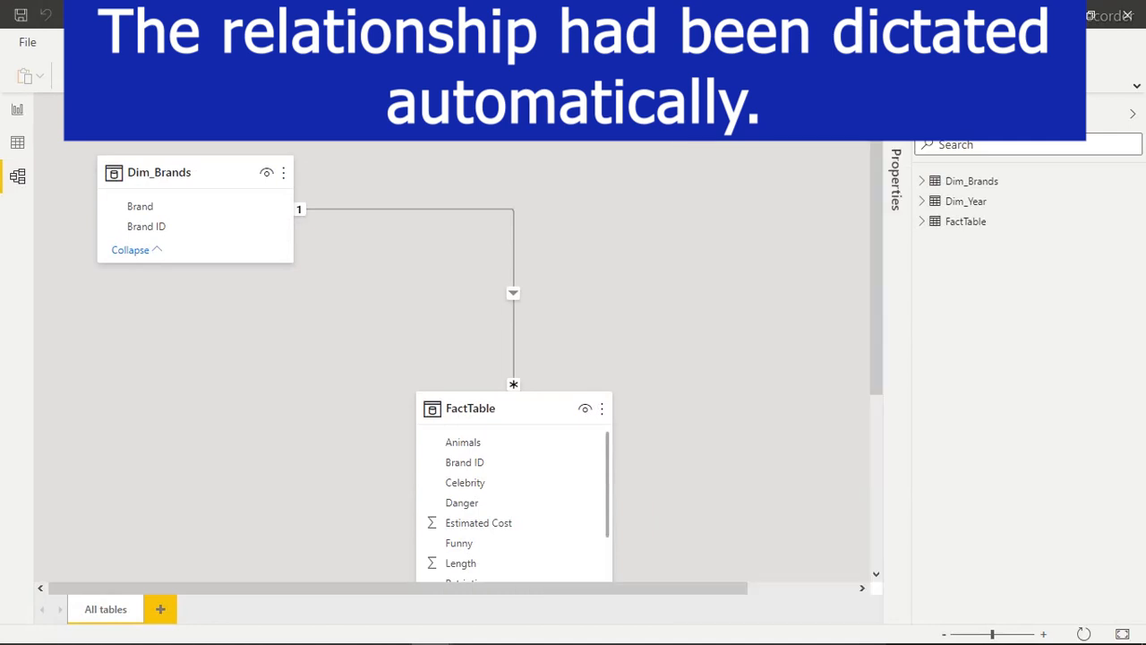
drag(865, 375, 693, 129)
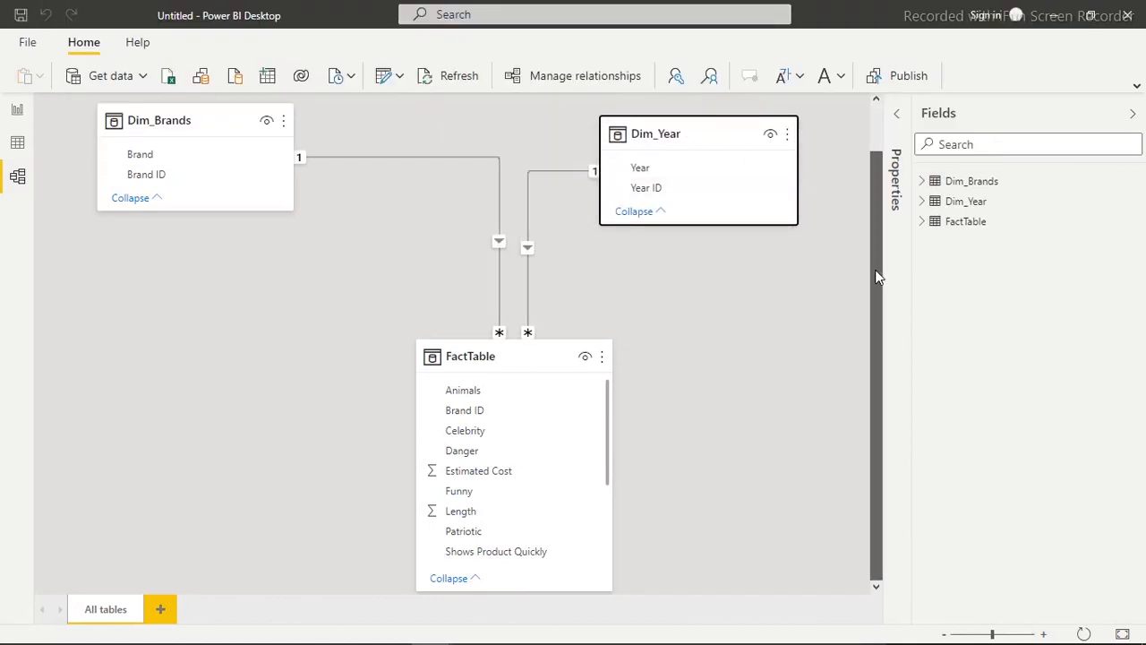
click(497, 353)
drag(520, 356, 448, 153)
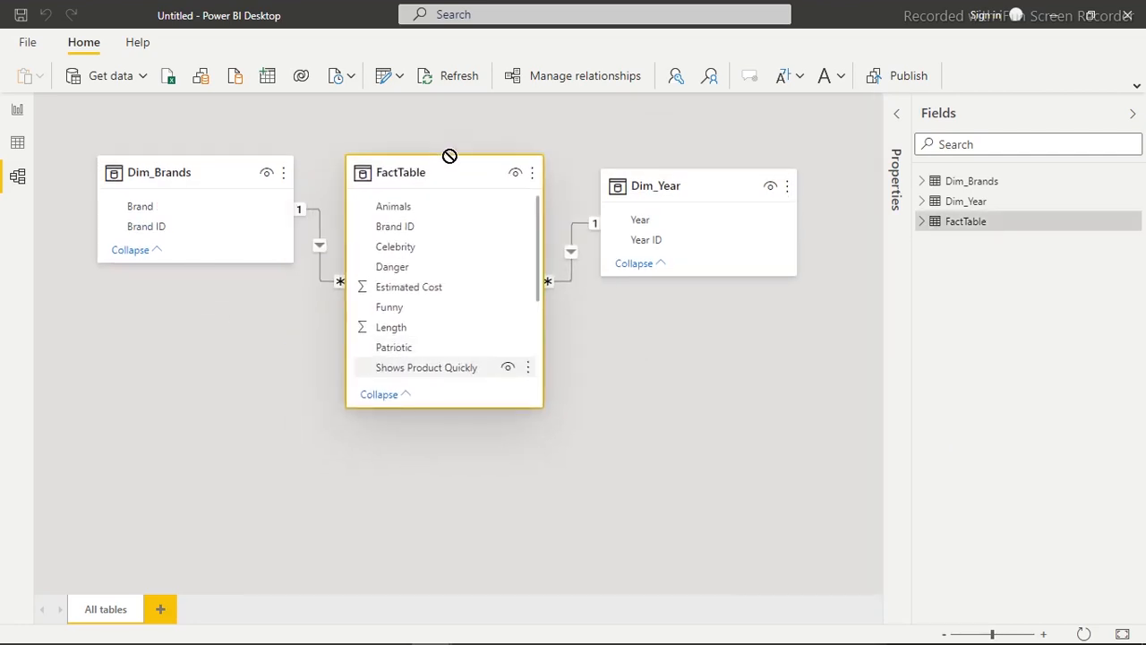
drag(222, 174, 229, 454)
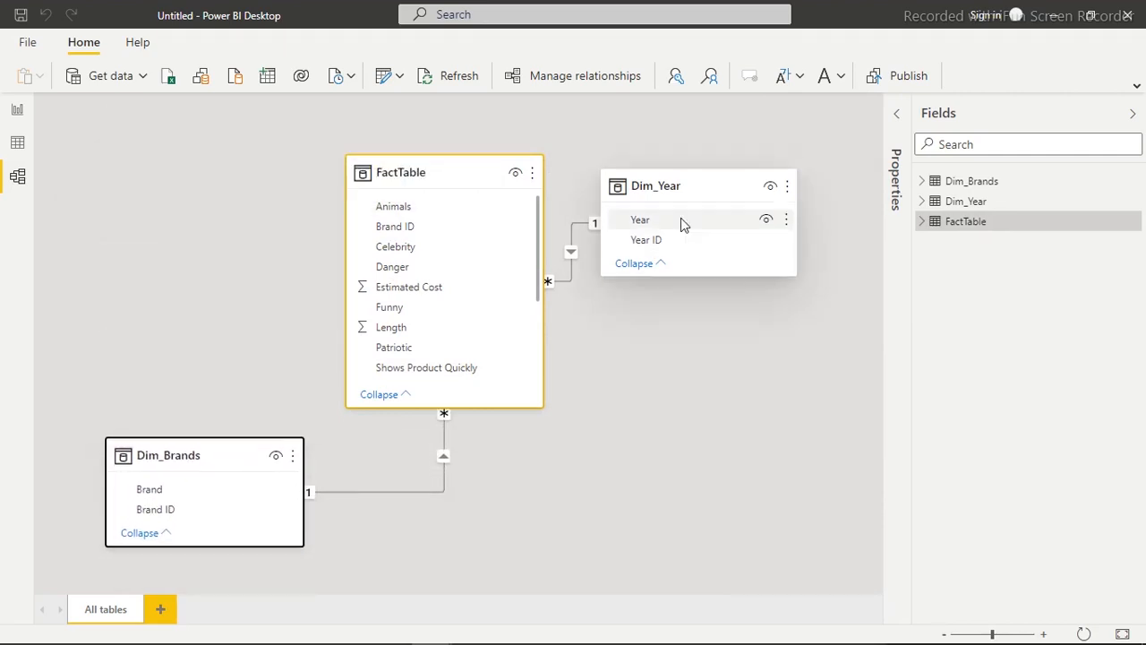
drag(701, 185, 681, 468)
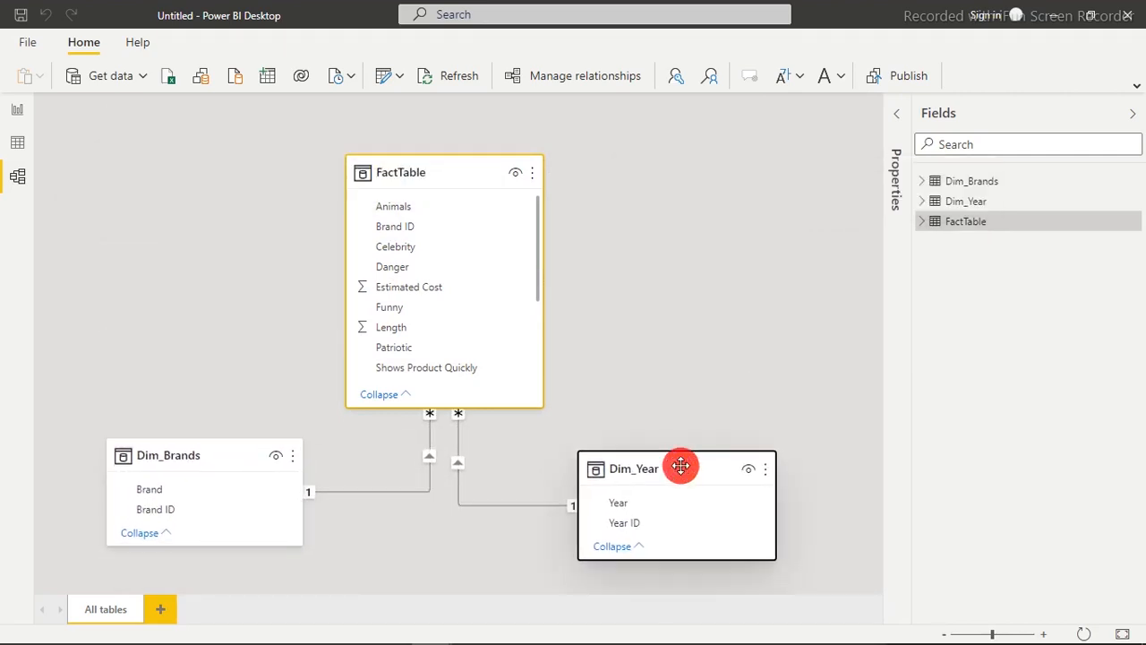
Step: Examine the rows of FactTable in the data view
click(391, 396)
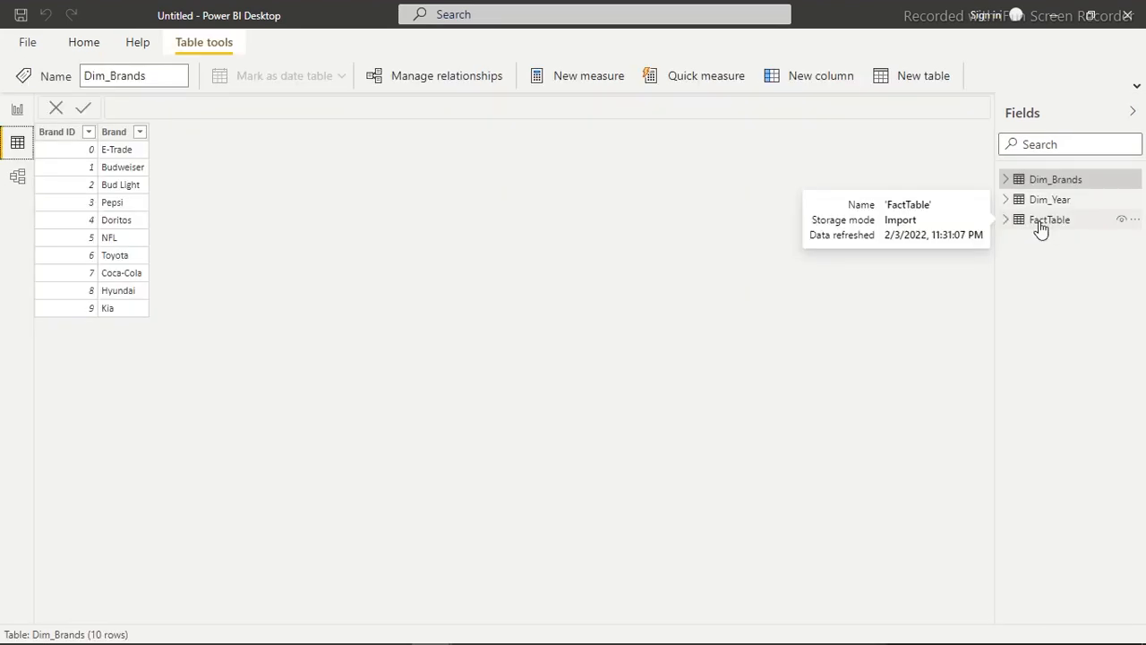
click(1048, 220)
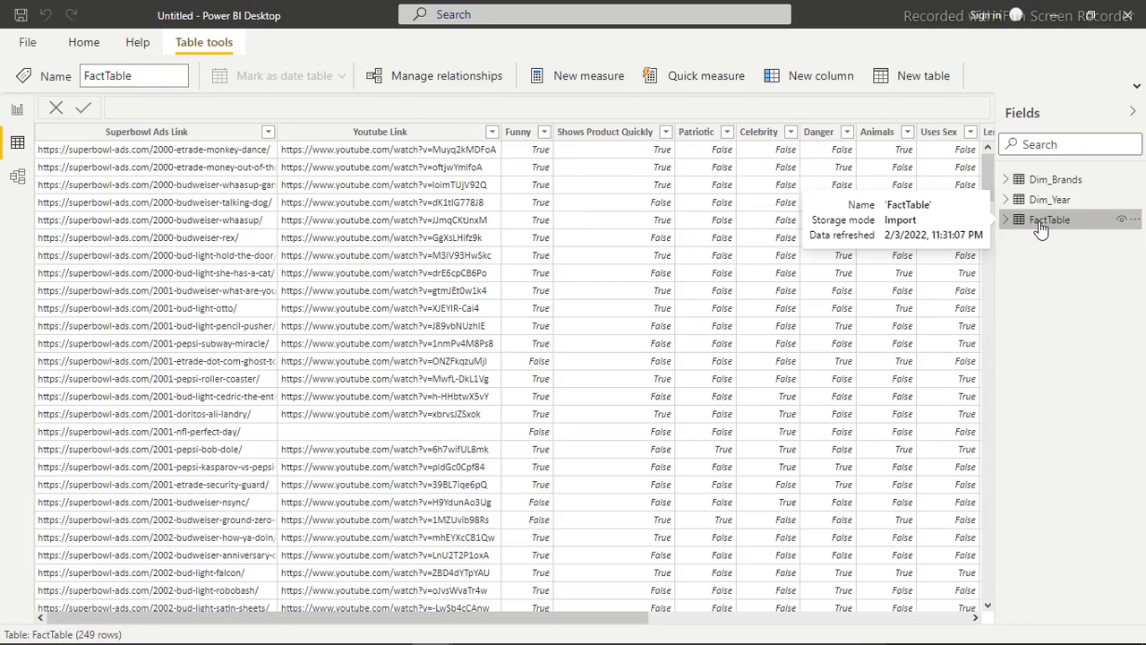
Step: Set the background colour of the report page to #E6E6E6
click(15, 112)
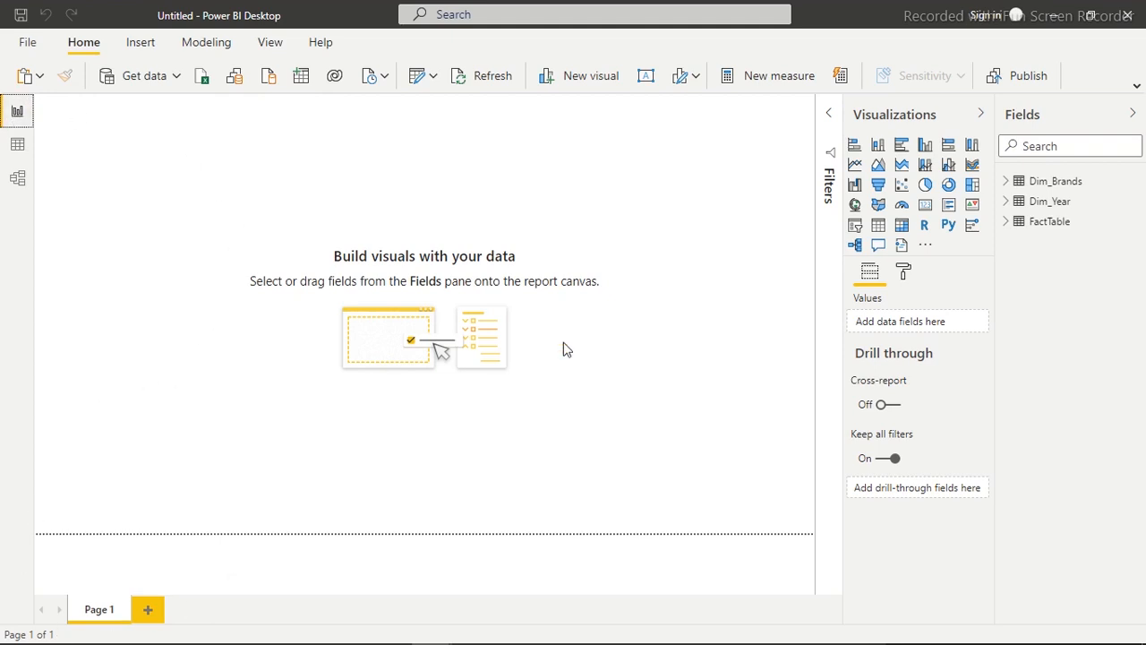
click(905, 273)
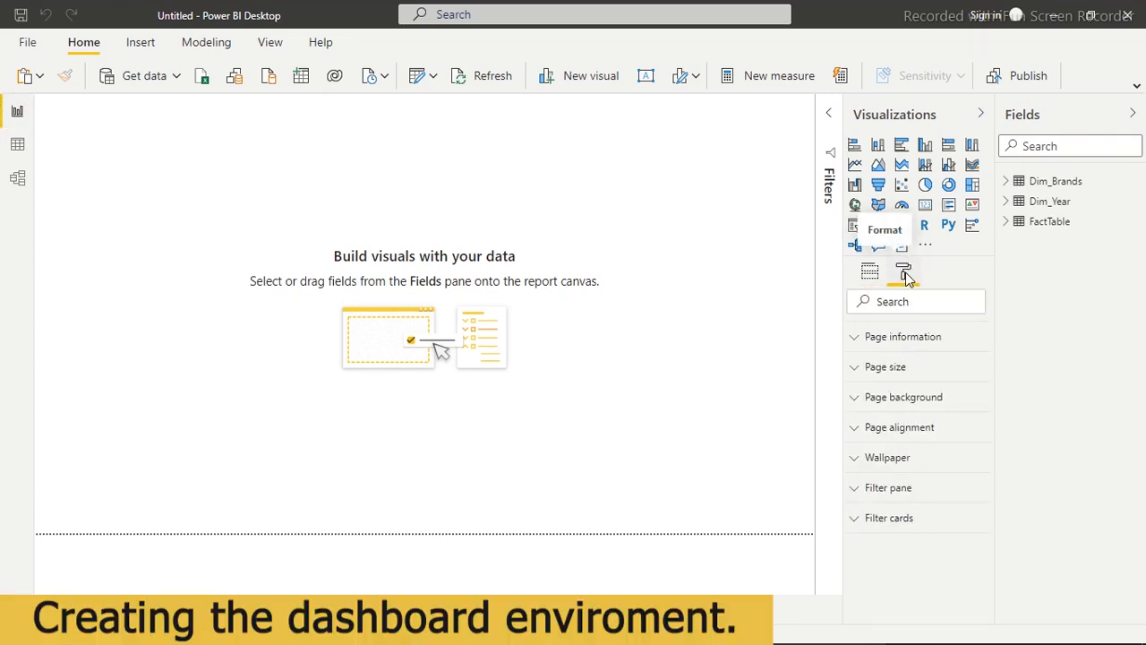
click(889, 400)
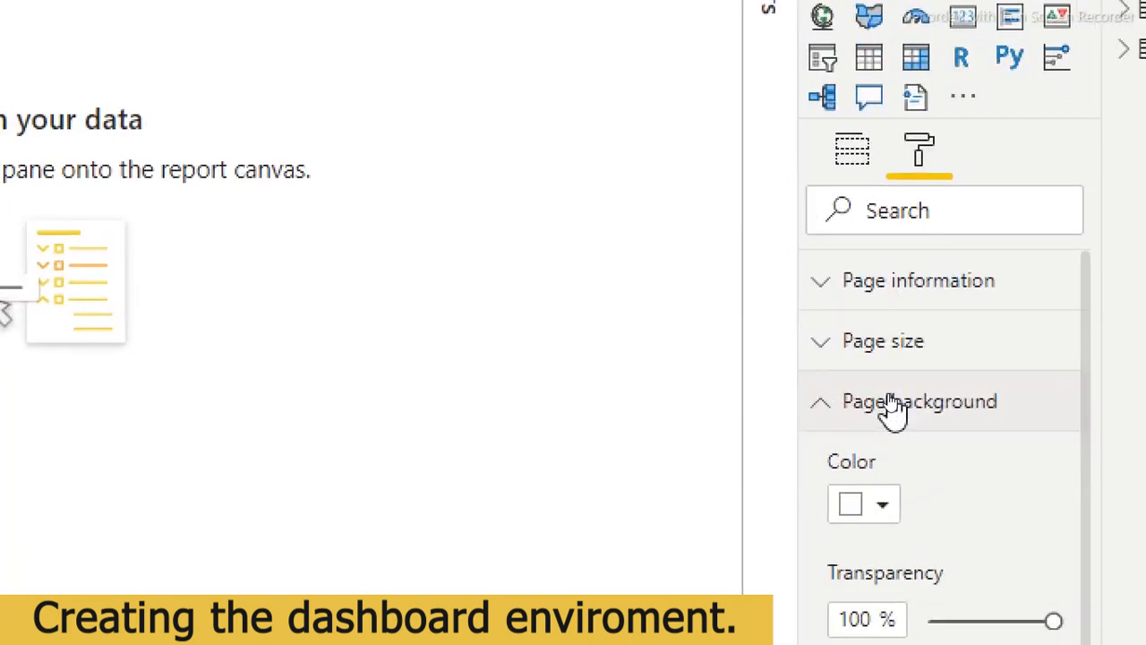
click(849, 507)
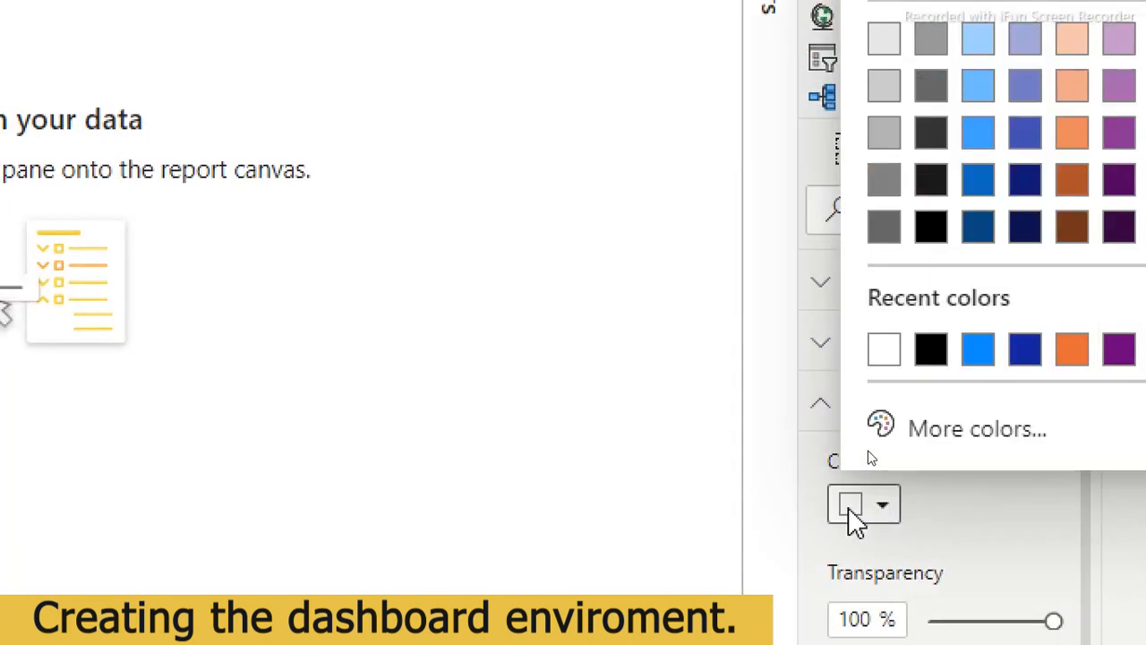
click(994, 443)
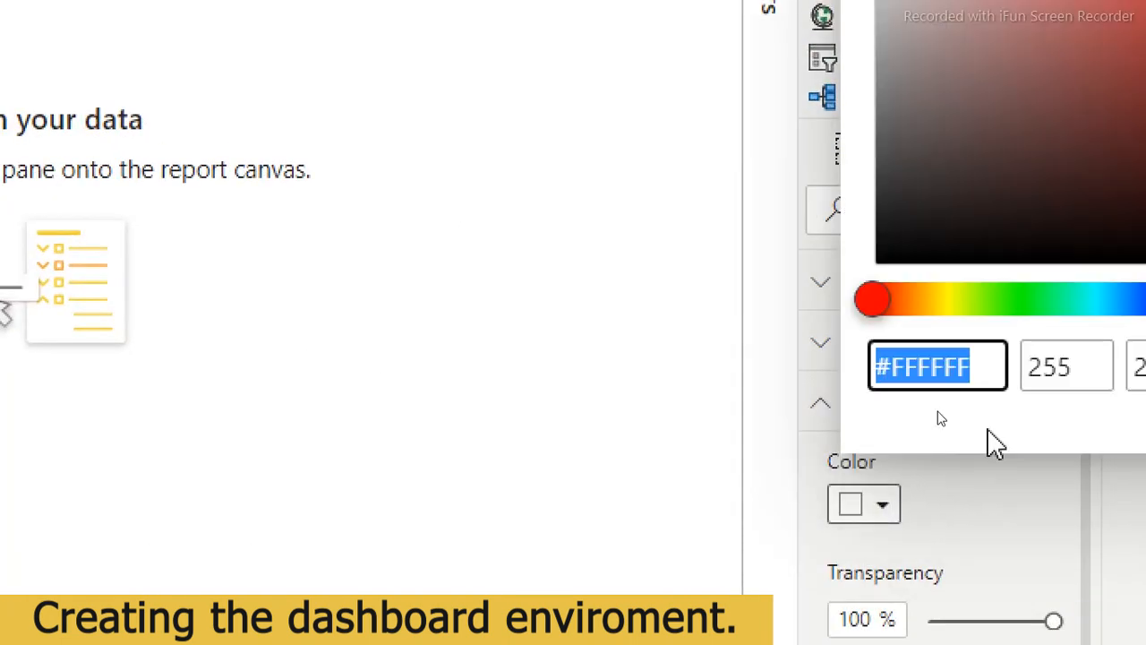
text(#E6E6E6)
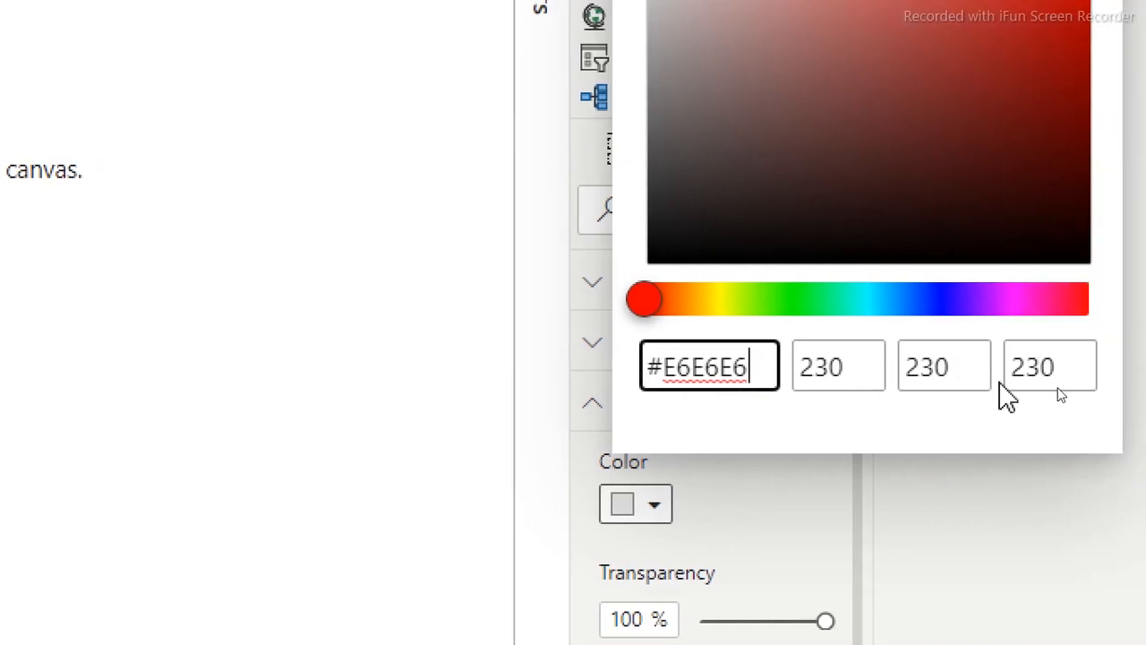
click(966, 439)
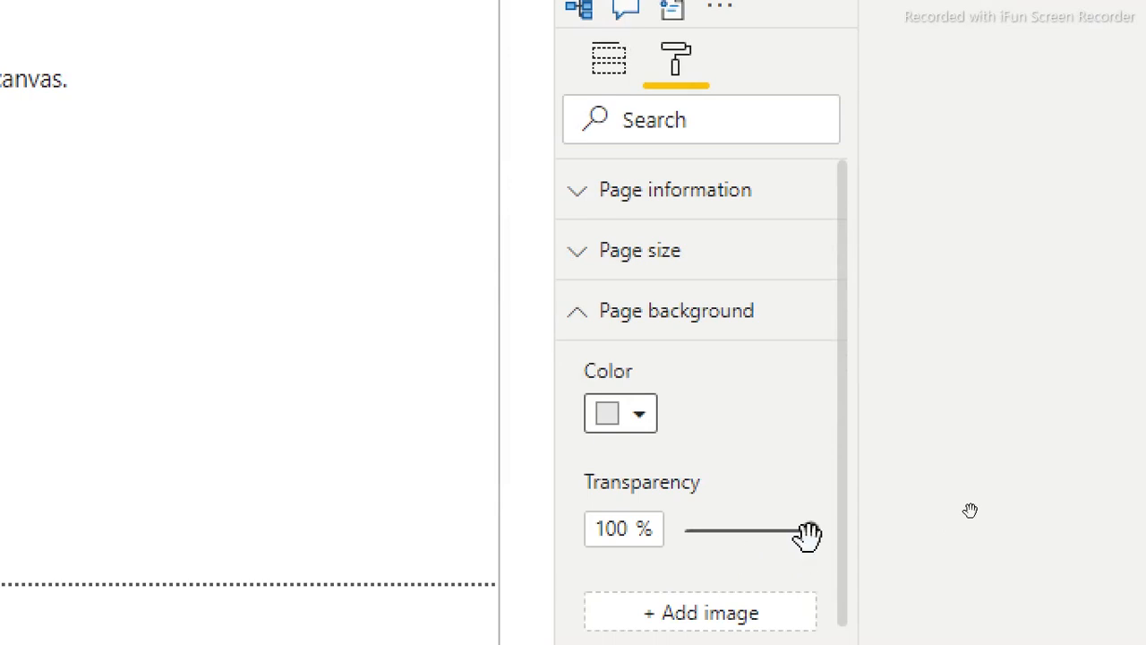
Step: Set the transparency of the page background to 56%
drag(622, 527, 573, 531)
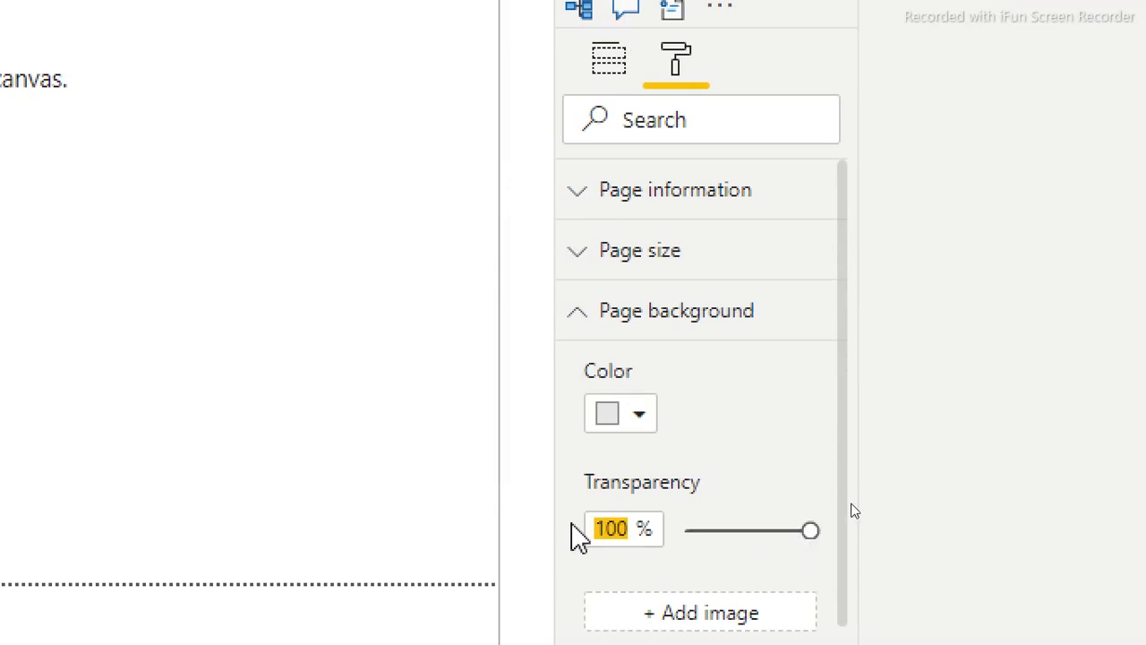
text(56)
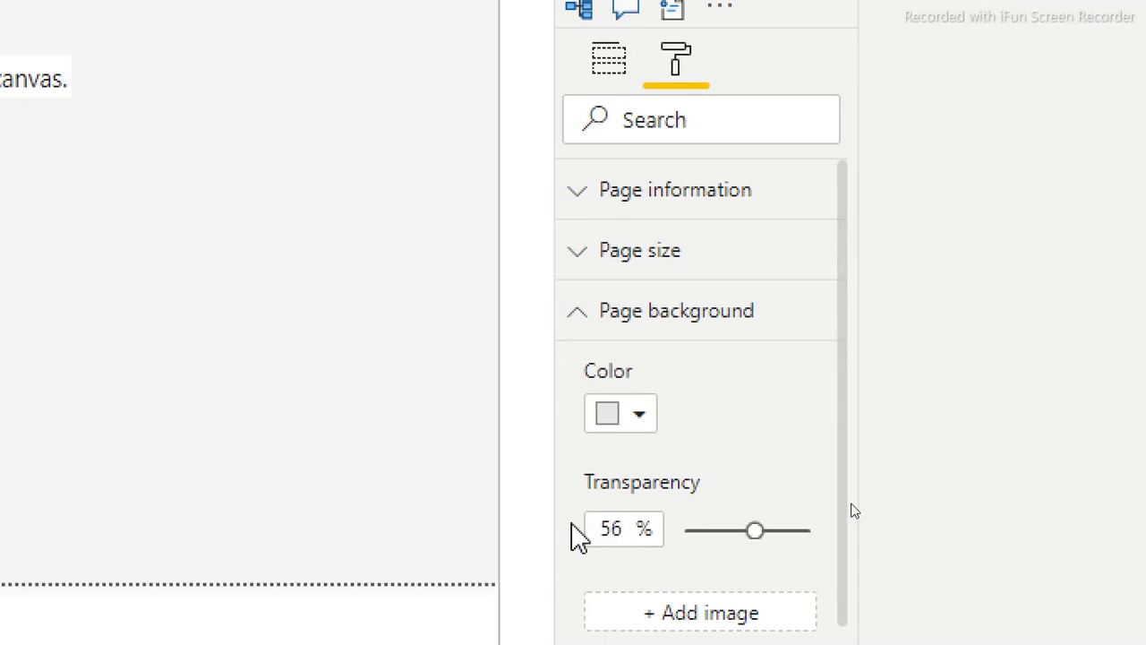
click(732, 386)
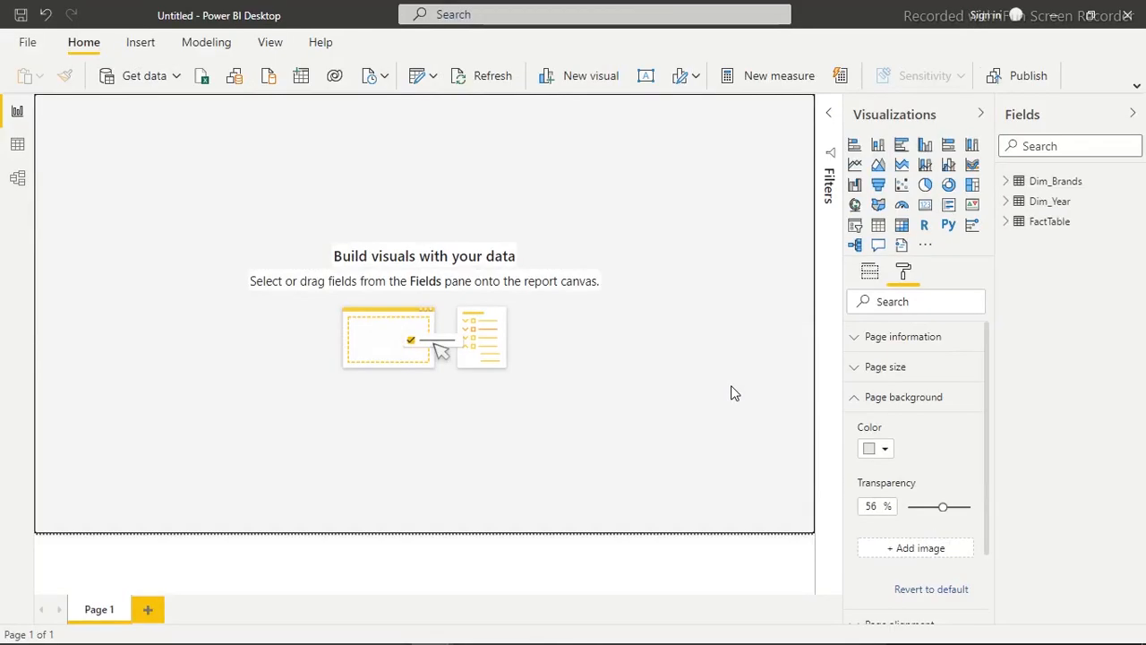
click(672, 190)
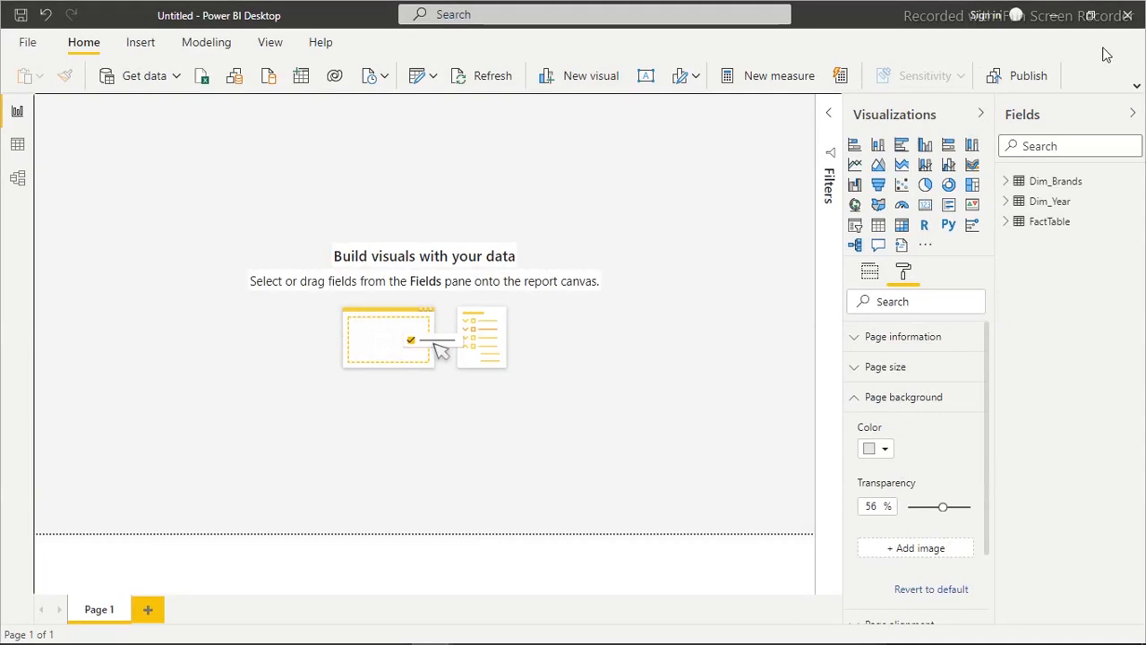
Step: Insert a widened text box titled "Super-Bowl ads Dashboard" in bold, with black, red and dark blue words
click(1138, 88)
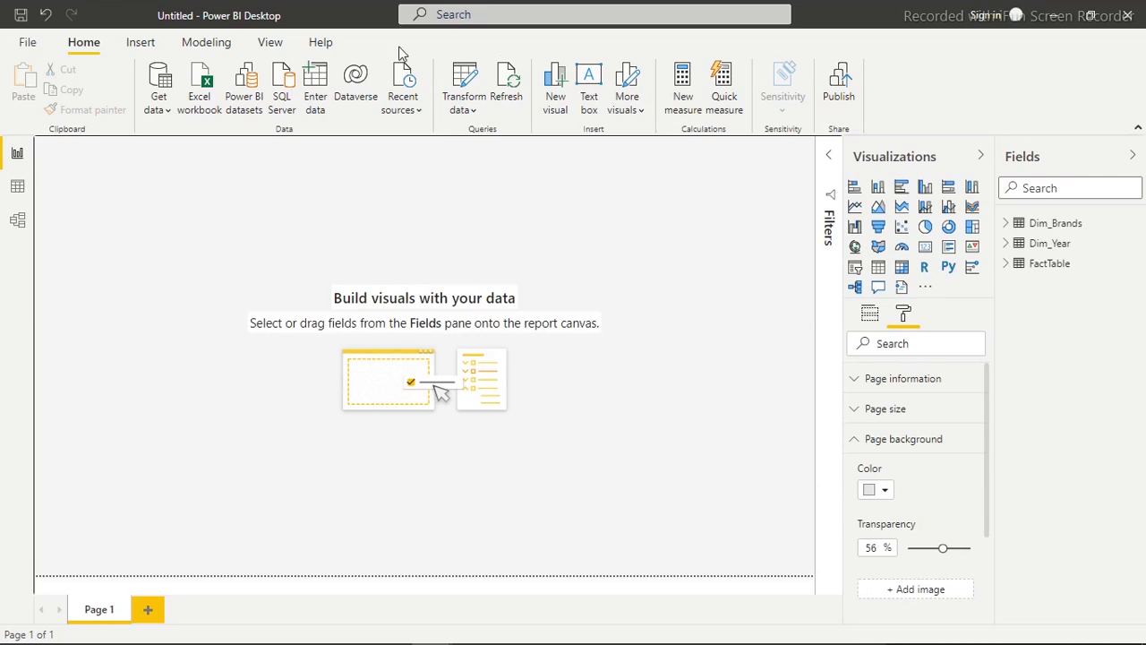
click(144, 42)
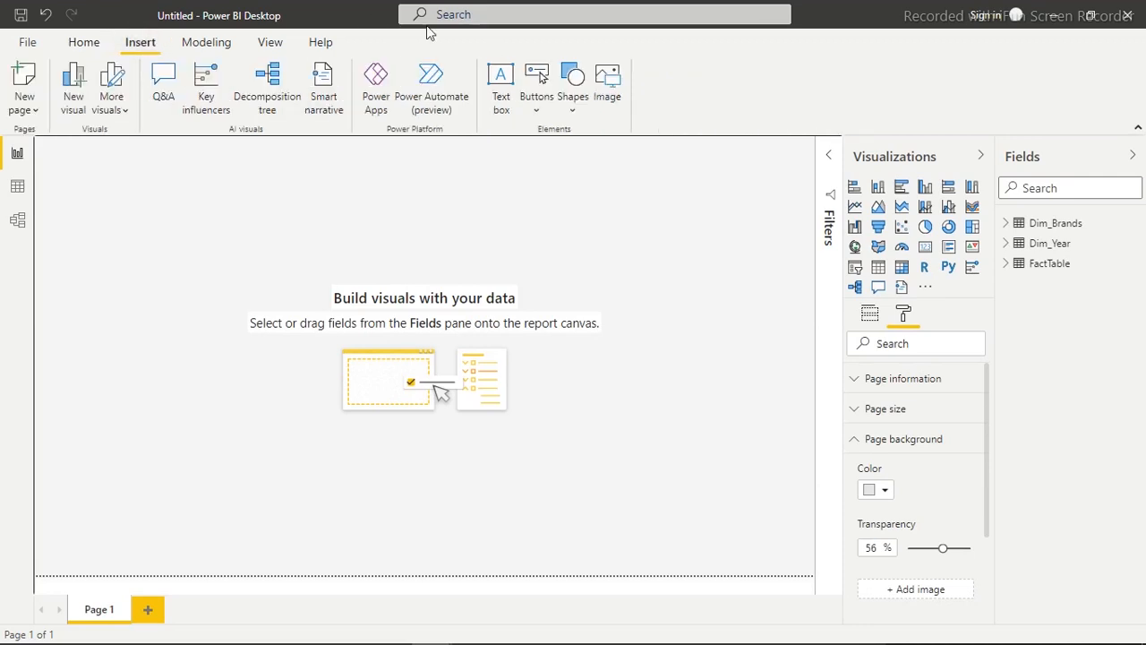
click(502, 80)
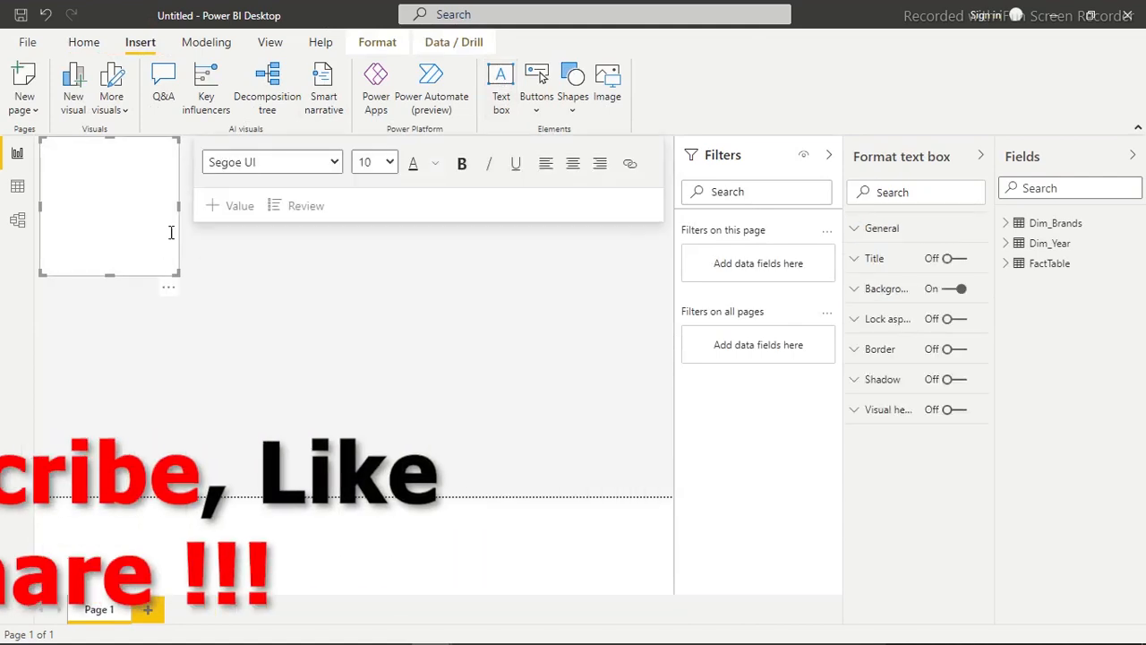
drag(177, 215, 348, 199)
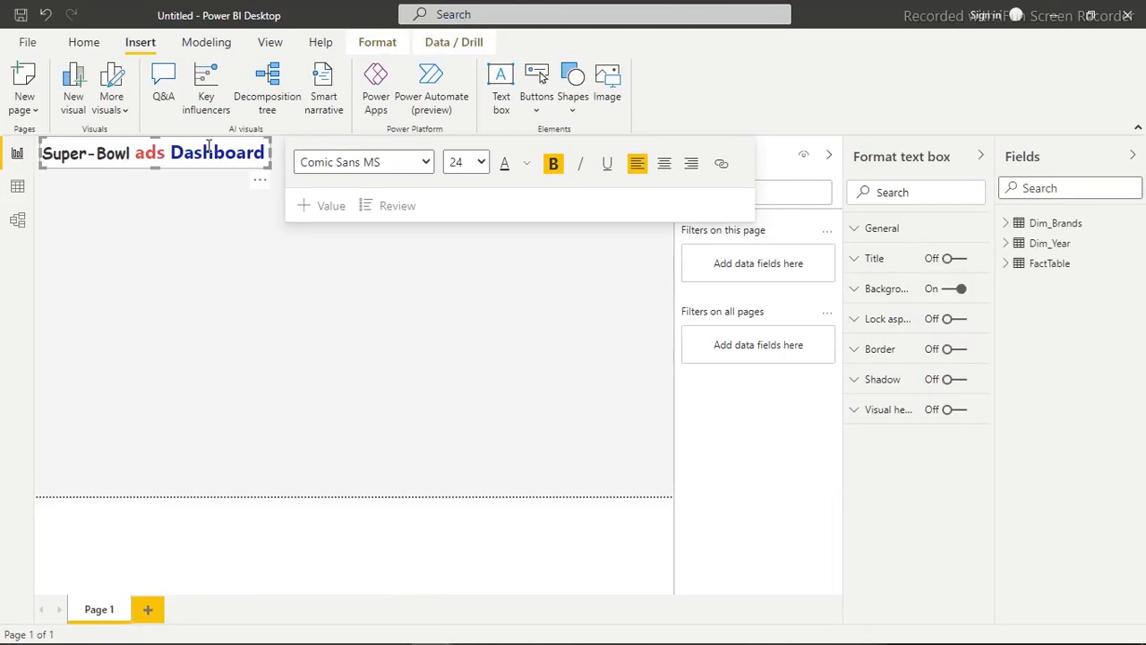
Step: Turn off the title text box's background and widen the box until the whole title fits on one line
click(949, 290)
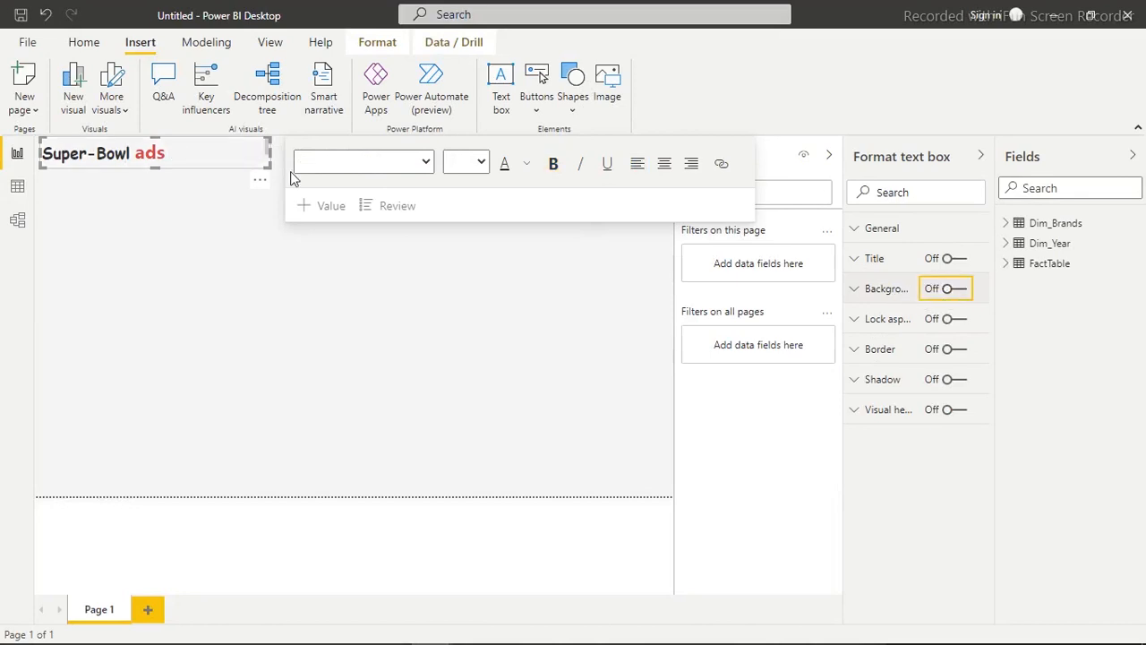
click(171, 153)
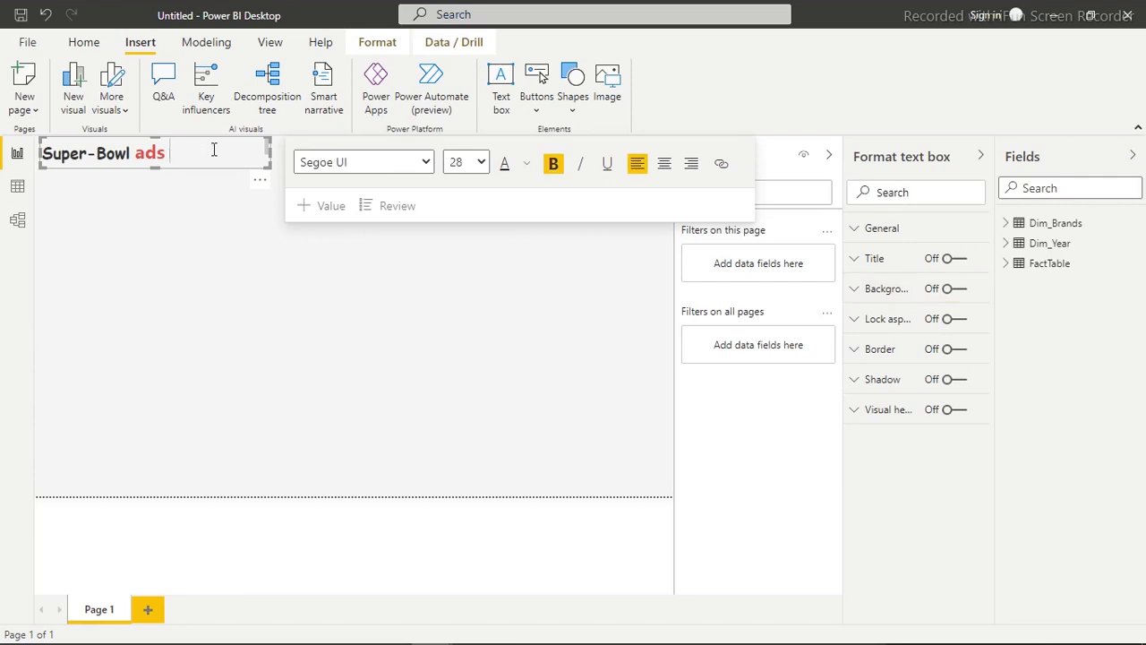
click(952, 289)
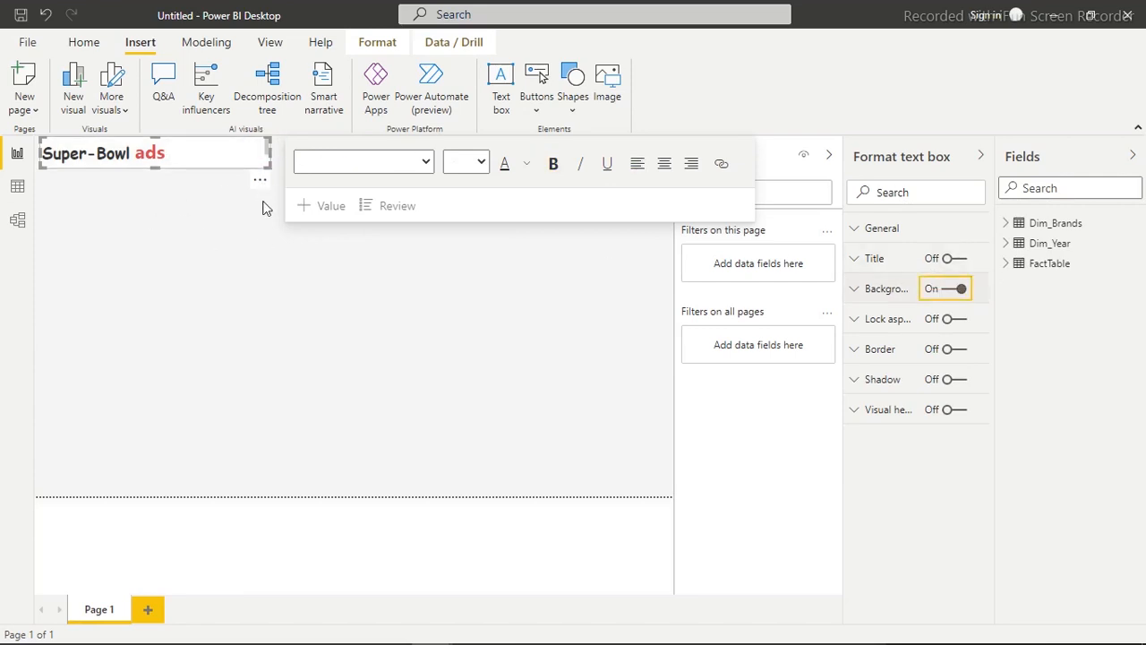
click(940, 291)
click(268, 148)
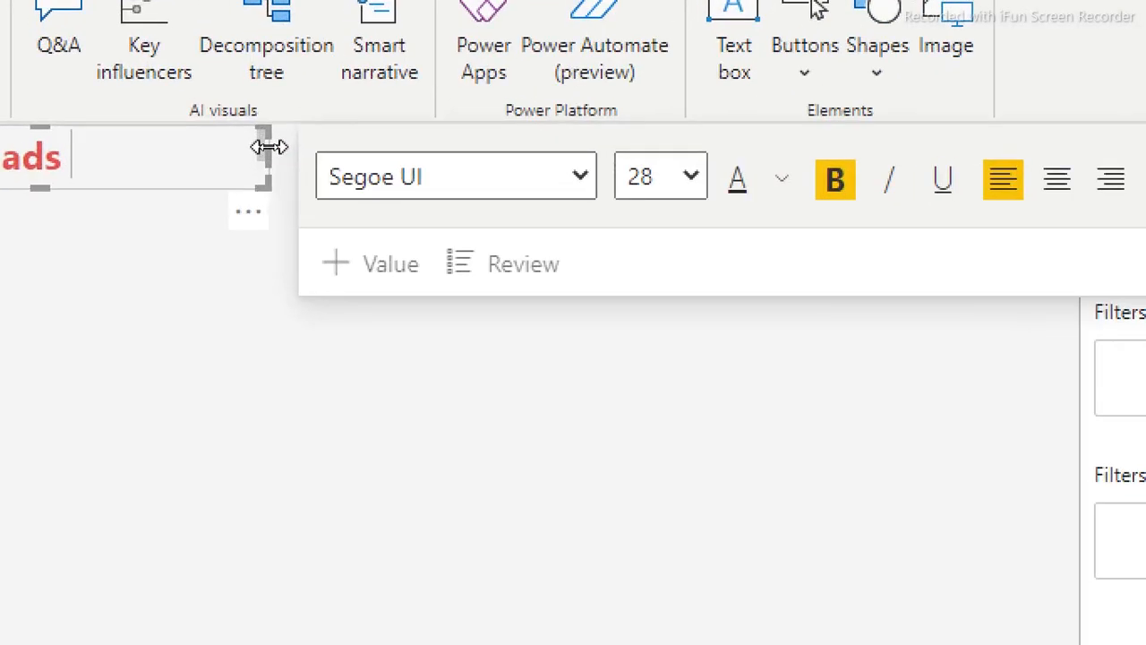
drag(268, 148, 320, 152)
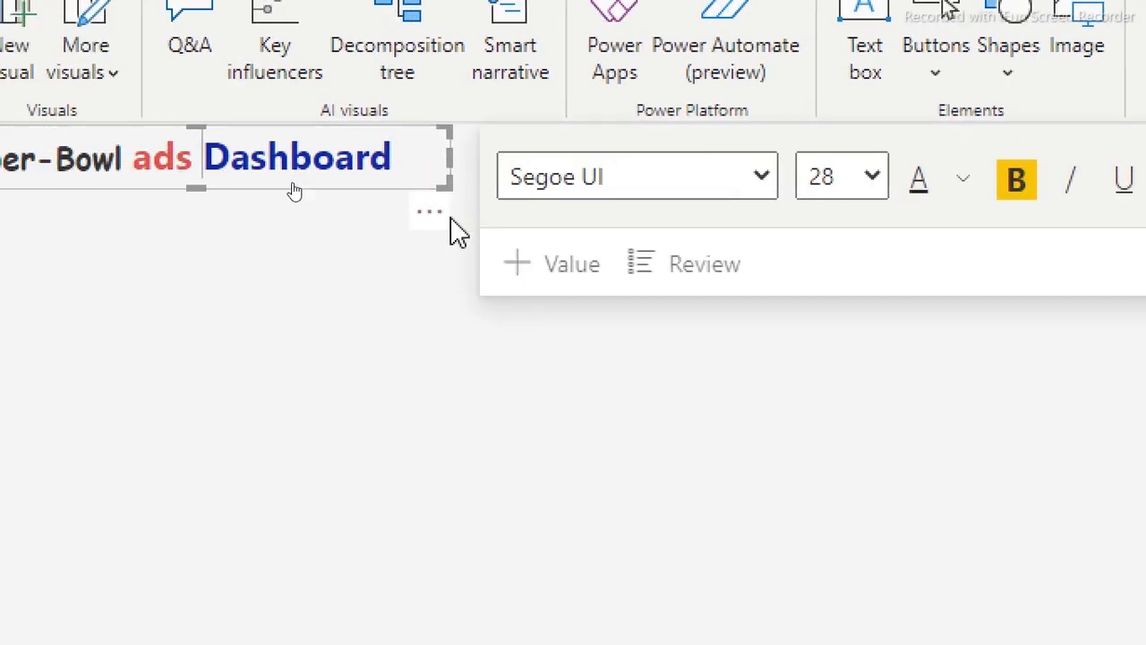
Step: Centre the title text box horizontally along the report page's upper edge and collapse the Filters pane
drag(430, 225, 809, 178)
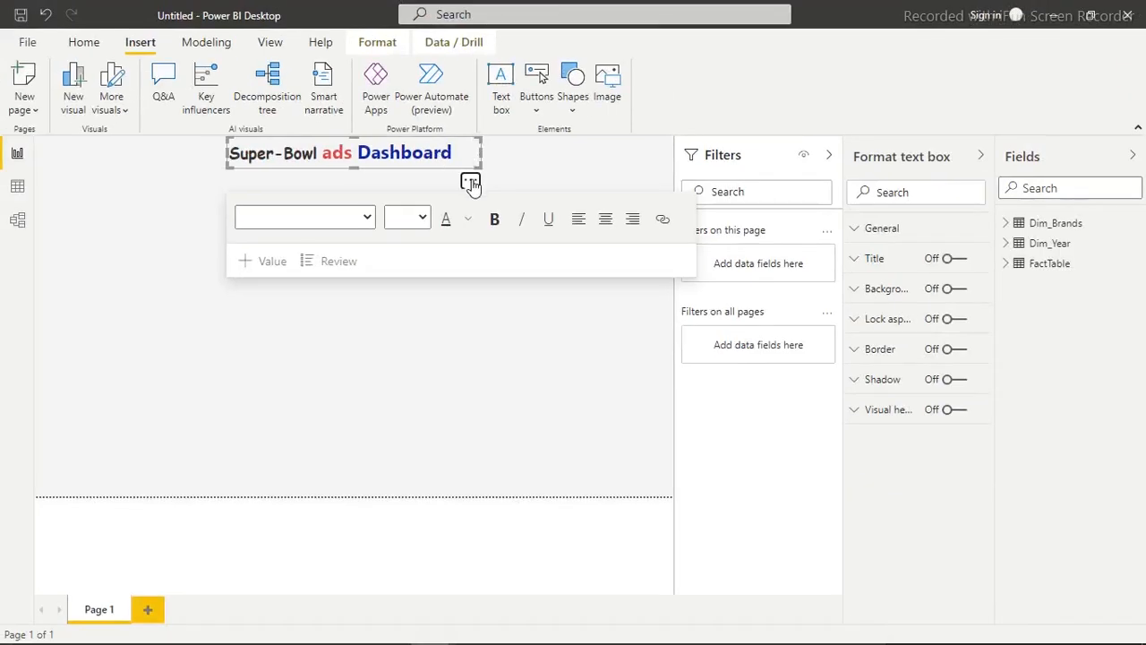
mouse_move(471, 183)
mouse_down()
mouse_move(496, 185)
mouse_move(477, 186)
mouse_up()
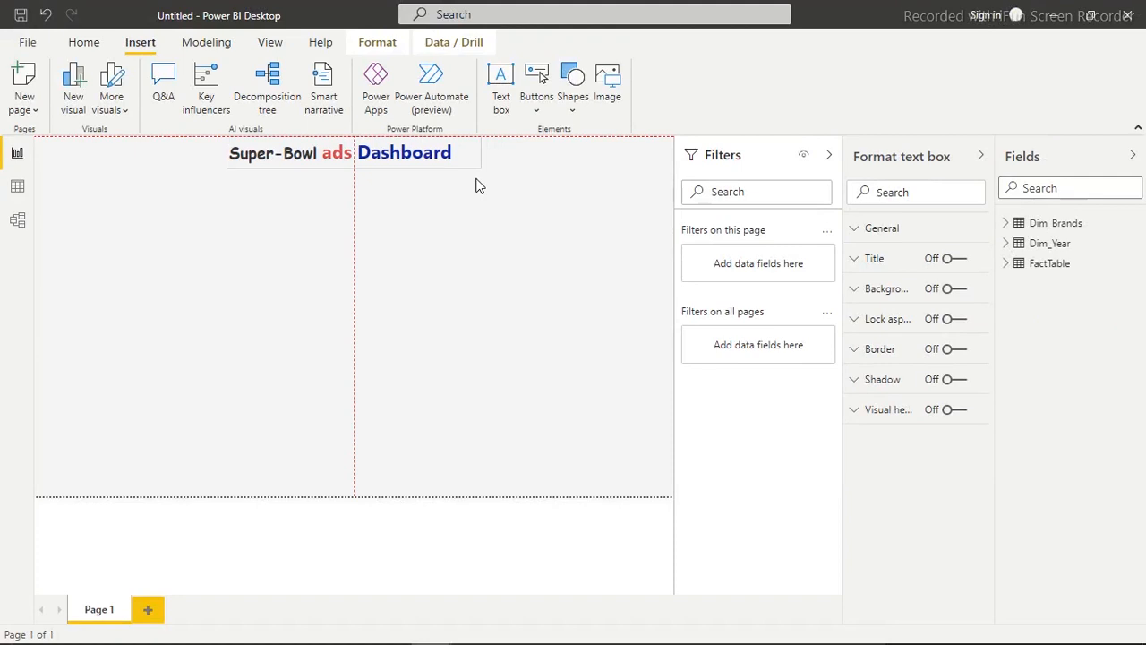
drag(475, 185, 476, 187)
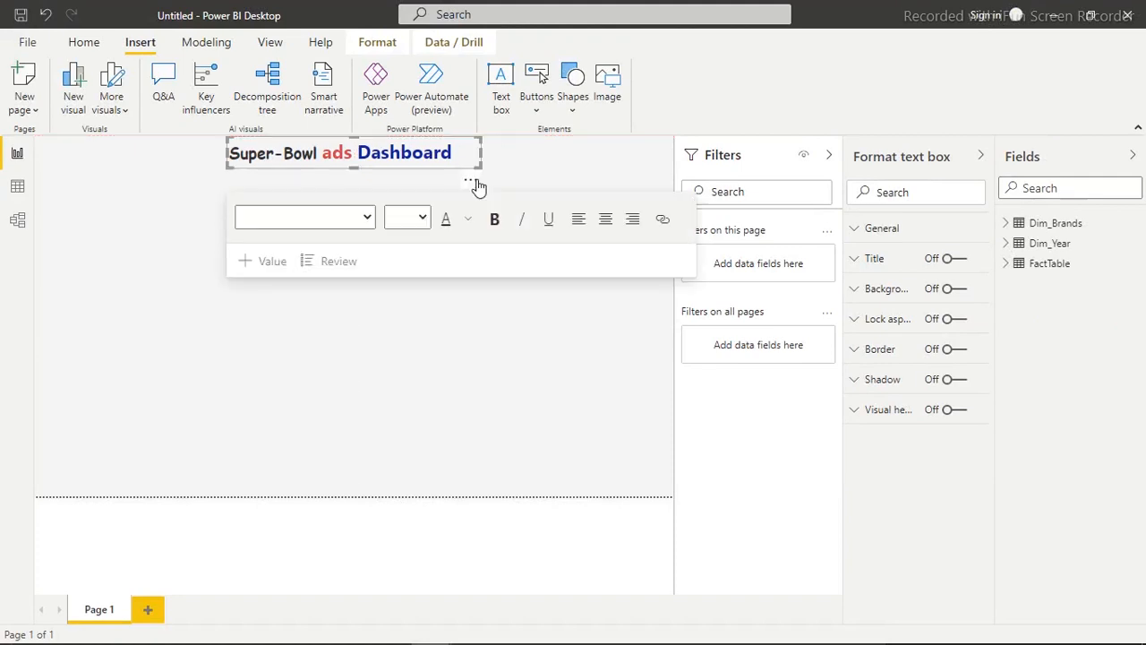
click(214, 222)
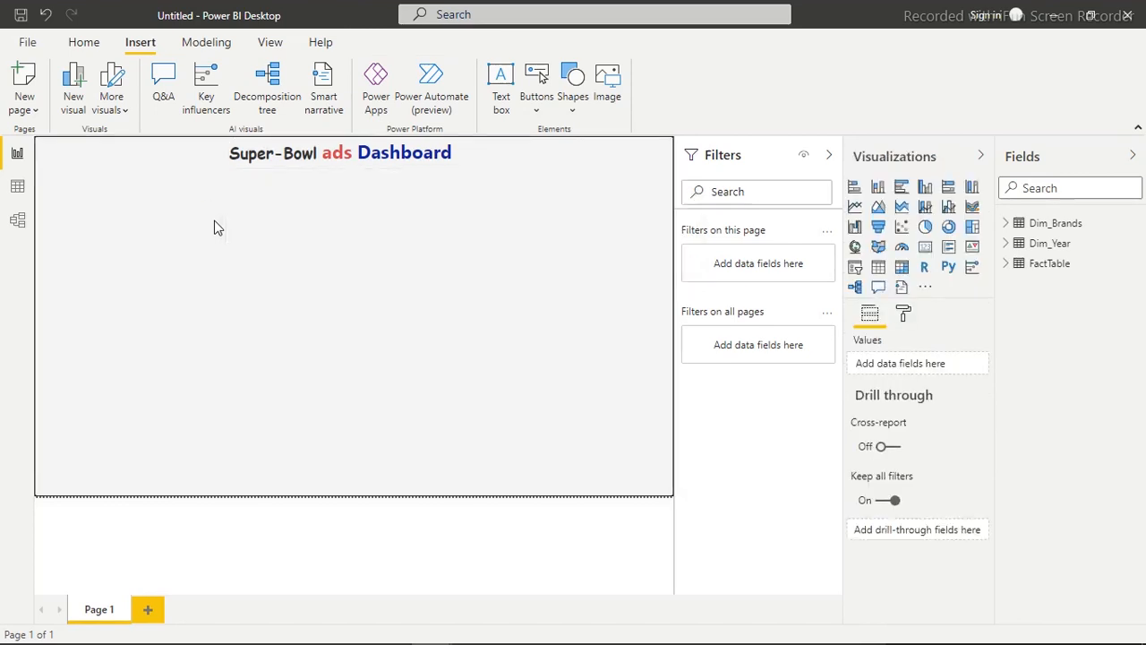
click(828, 154)
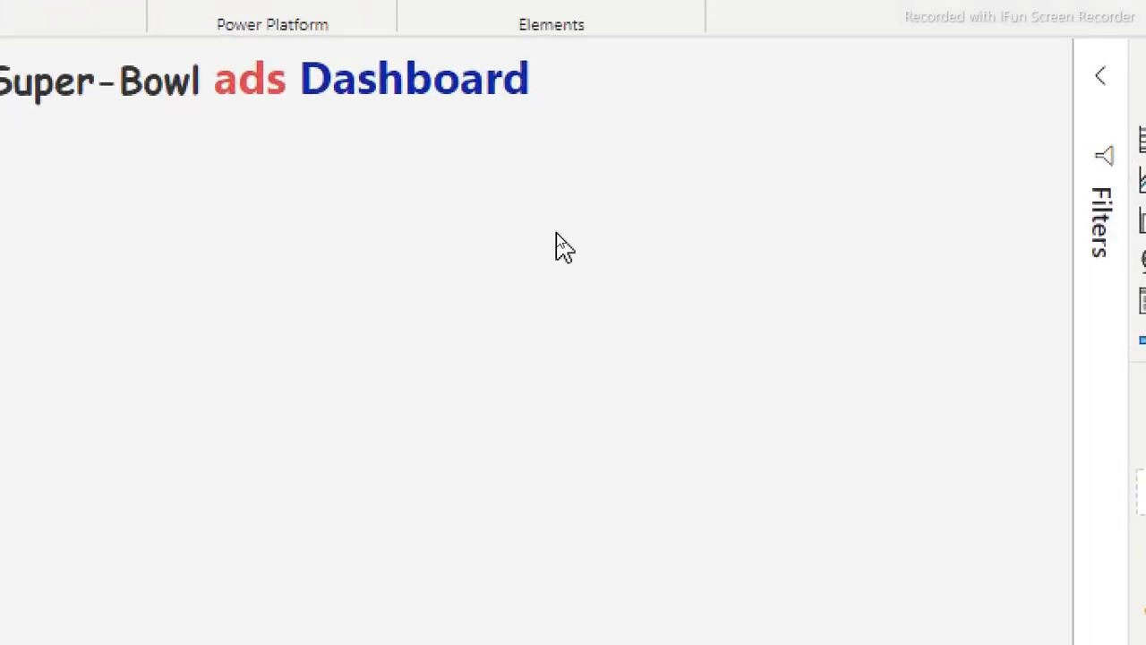
Step: Insert a line shape, flatten its frame and stretch it directly beneath the title to the title's full width
click(594, 188)
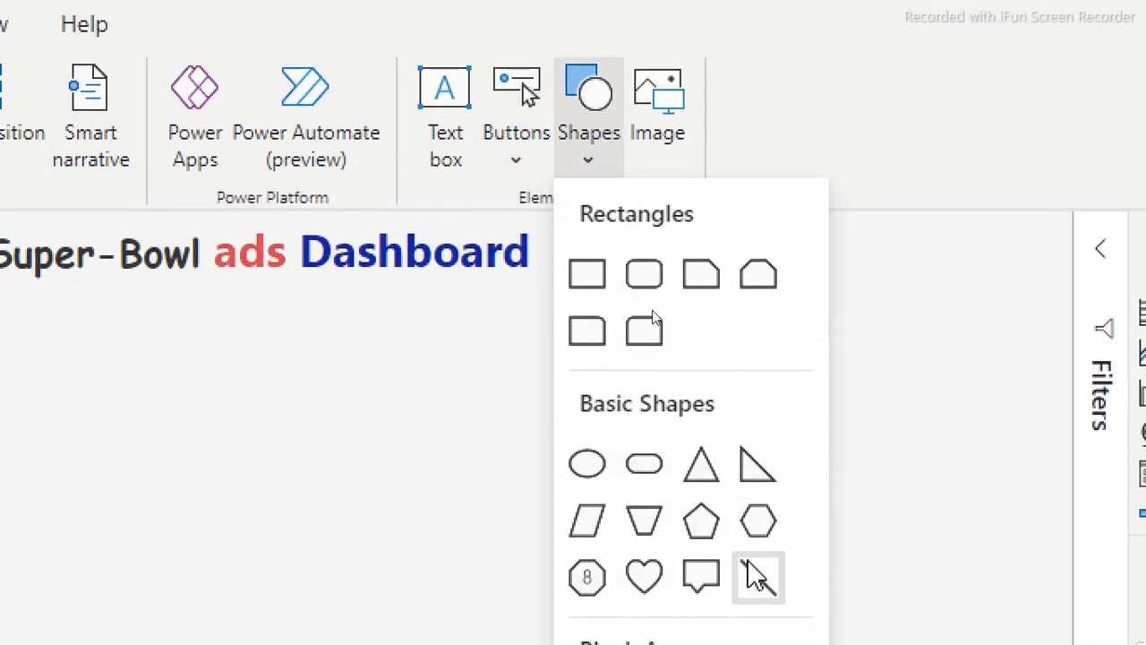
click(652, 310)
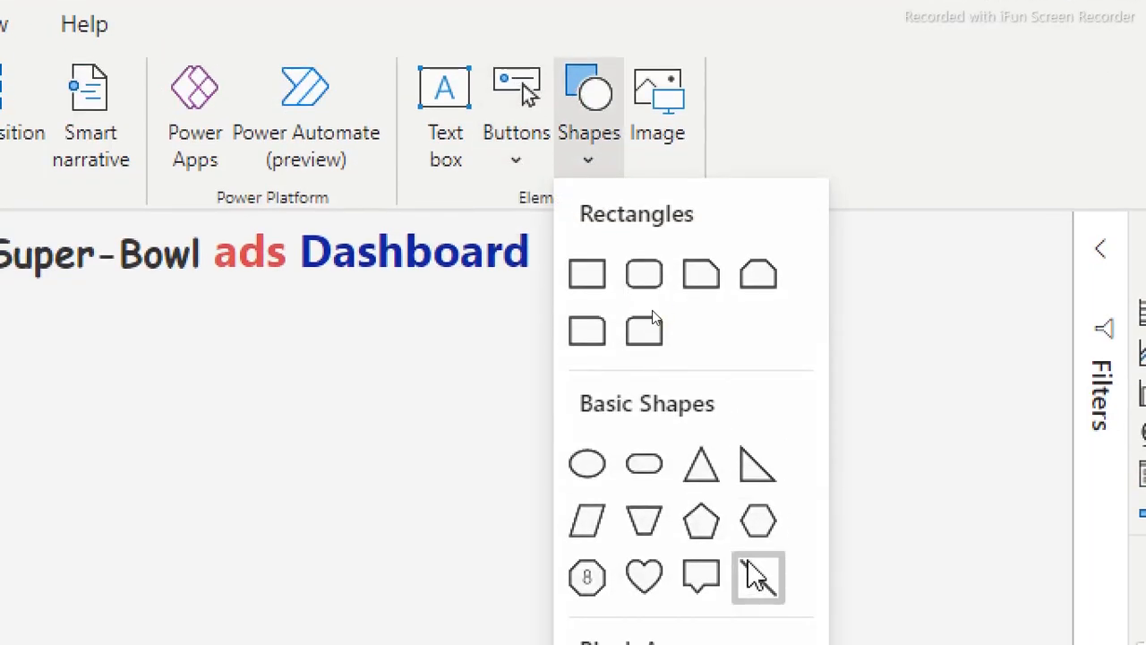
drag(208, 480, 553, 213)
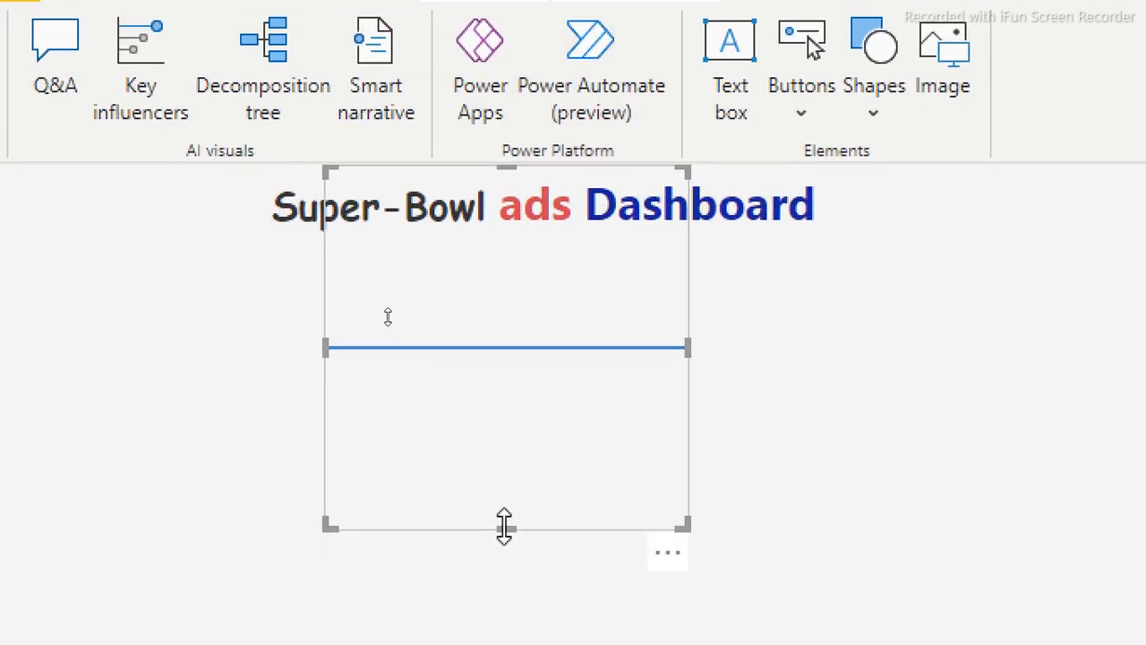
drag(504, 526, 504, 285)
drag(510, 171, 480, 240)
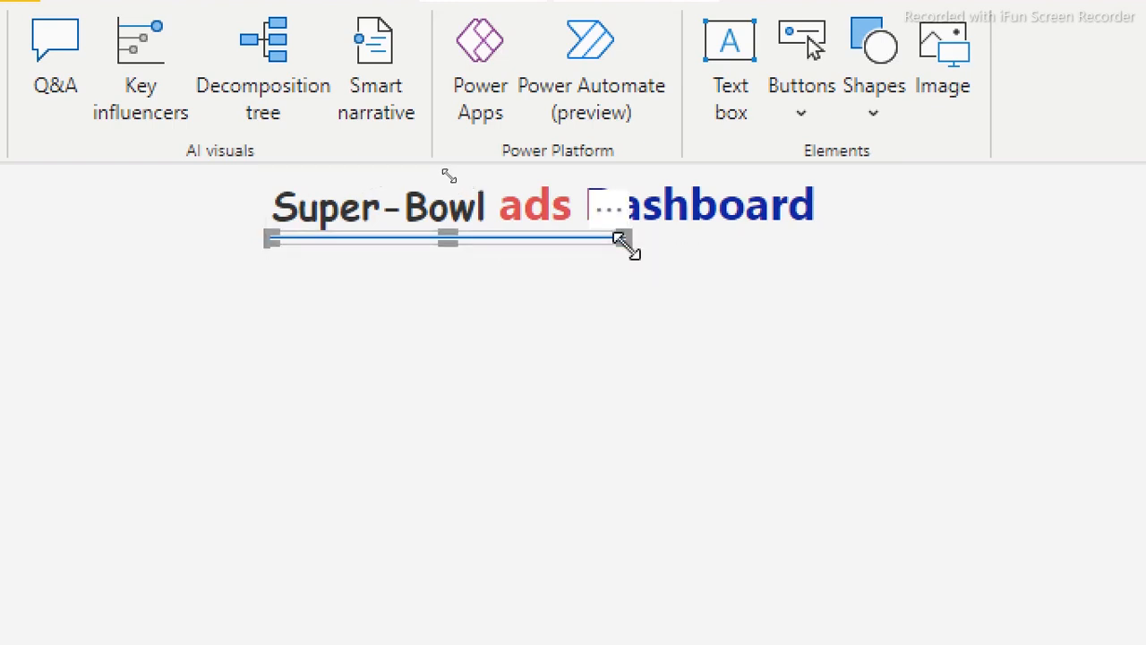
drag(628, 242, 818, 220)
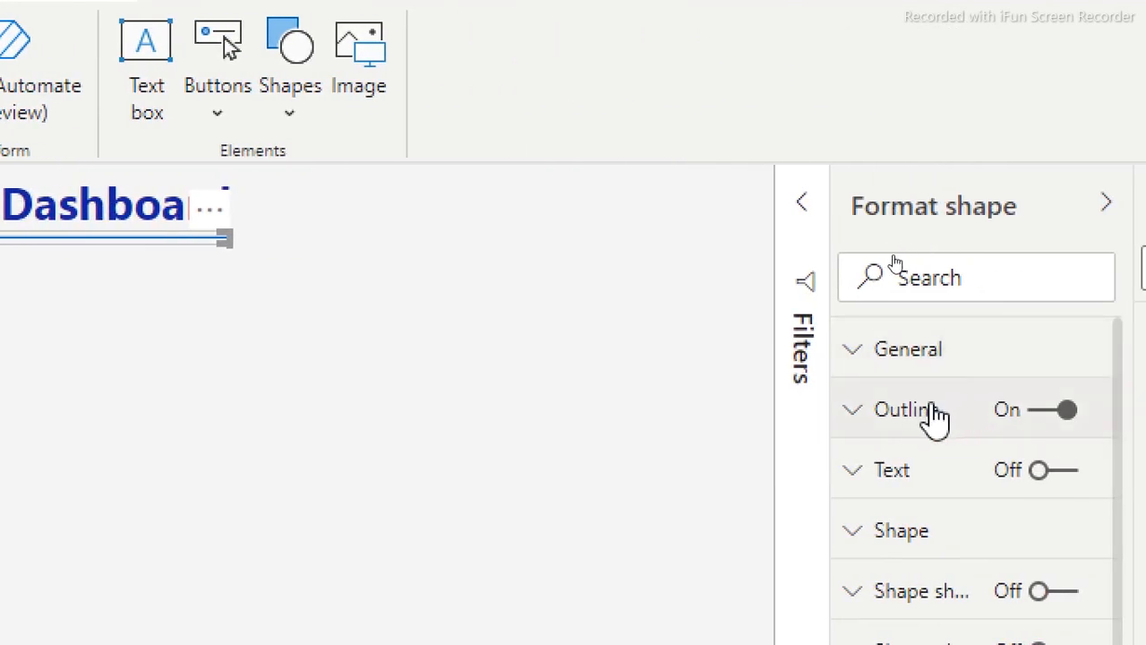
Step: Set the title underline's outline weight to 3 pt and its colour to grey
click(929, 414)
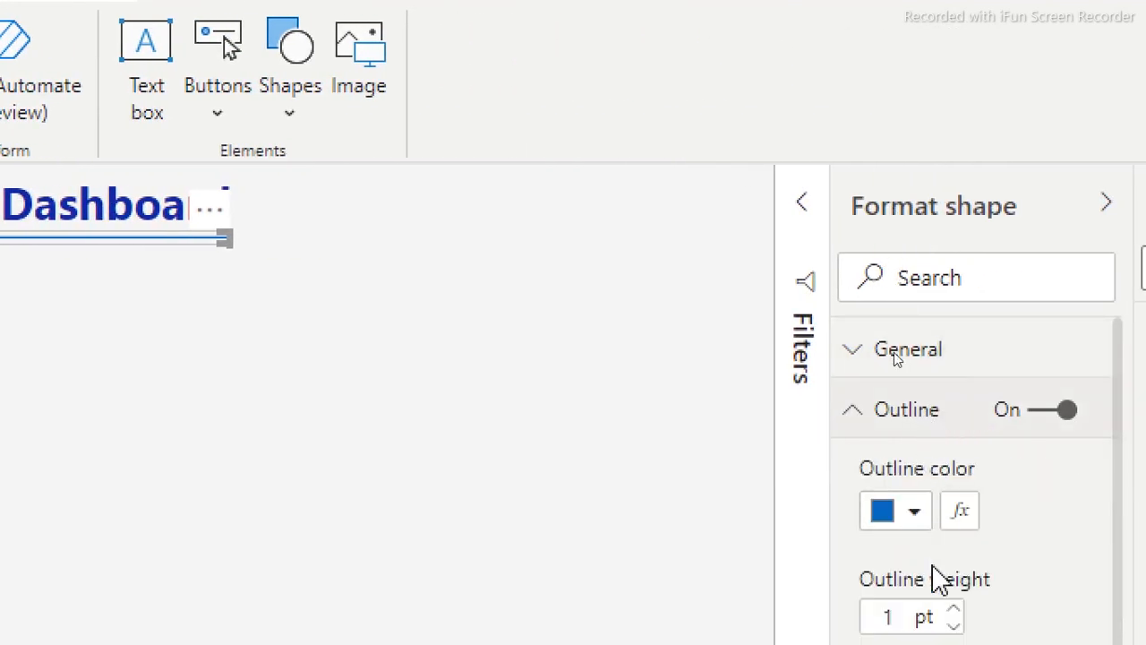
click(887, 566)
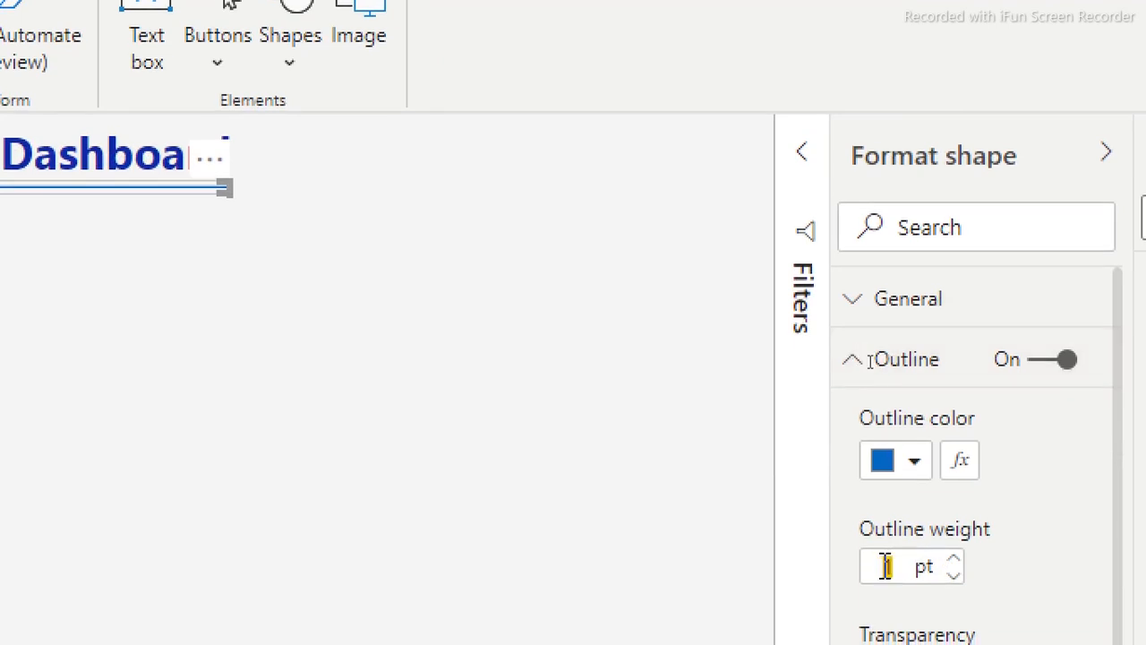
text(3)
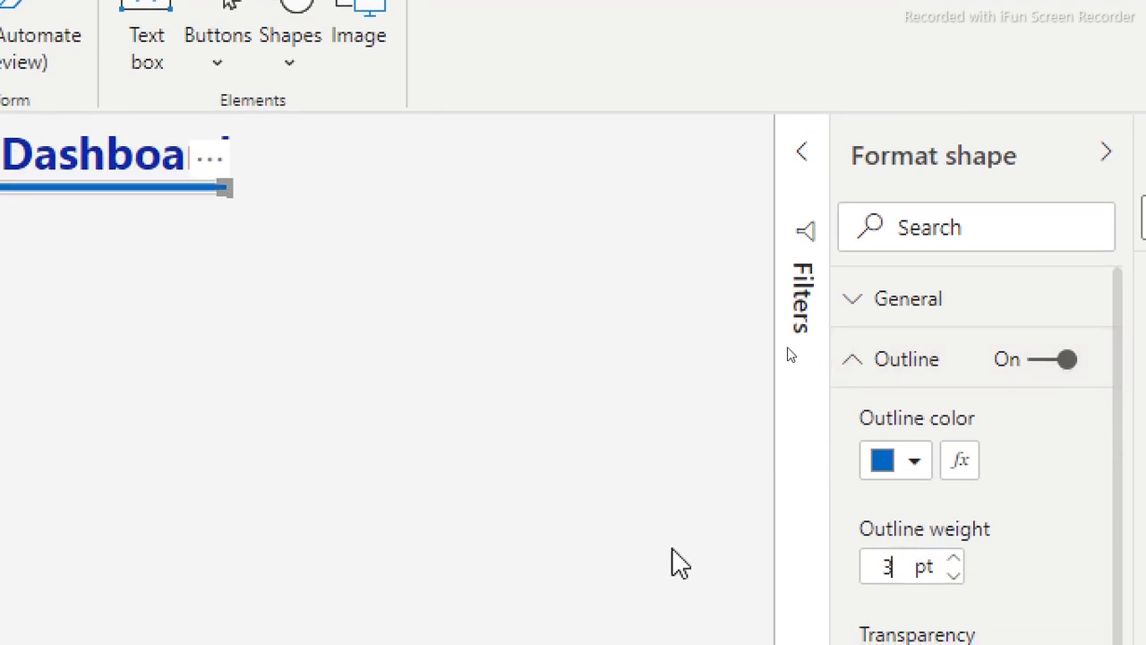
click(914, 460)
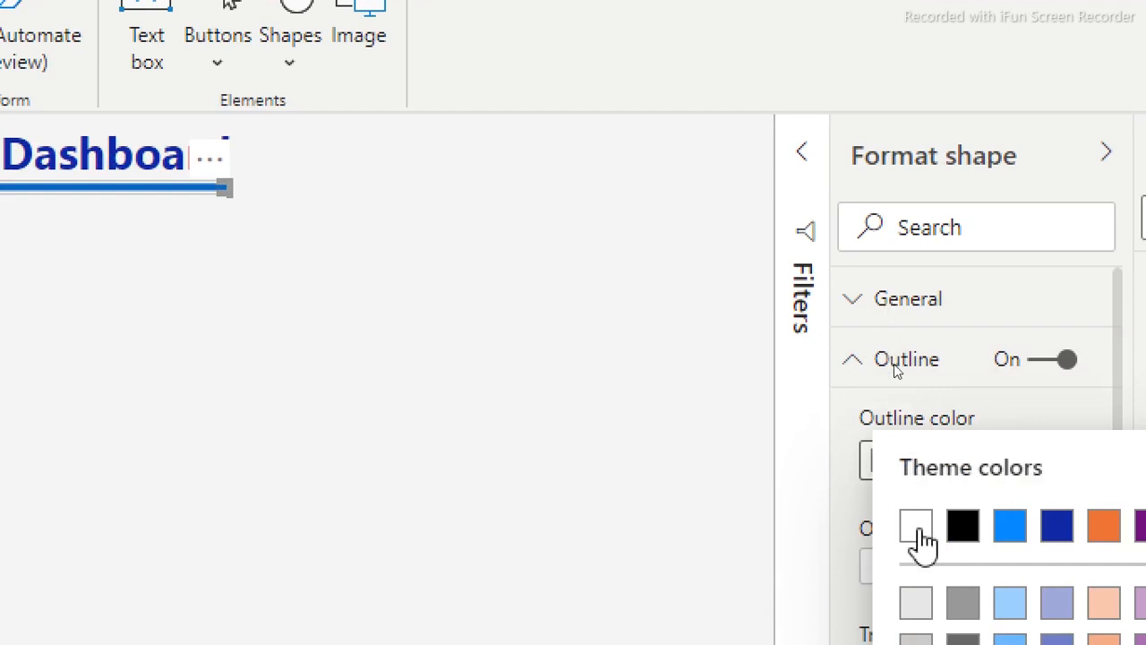
click(916, 636)
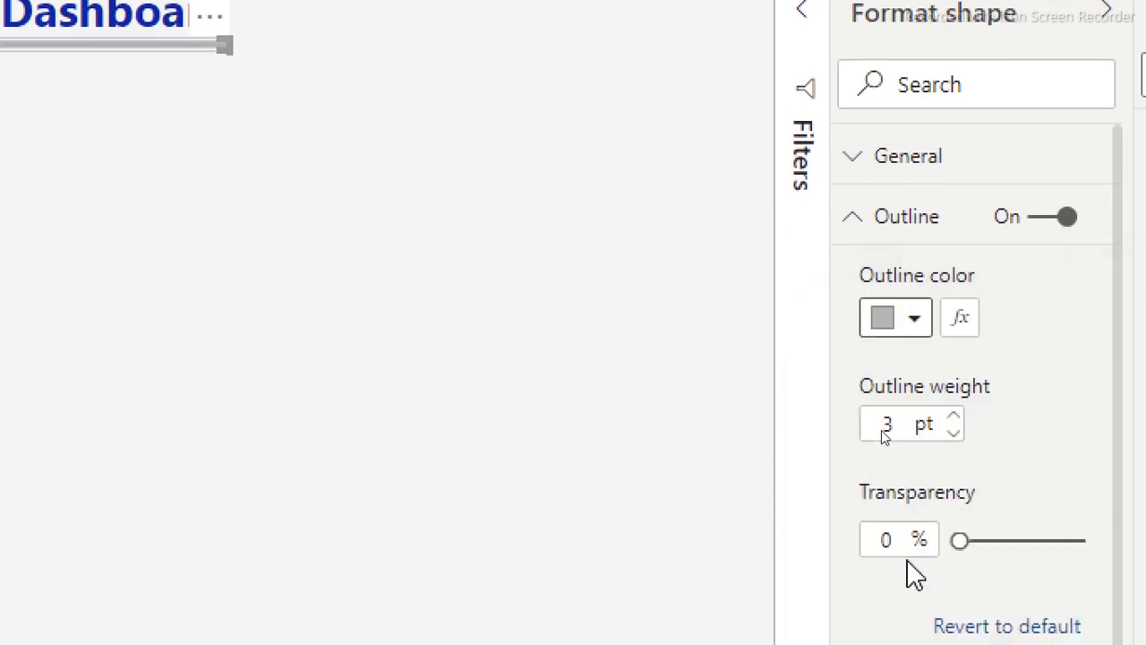
click(398, 282)
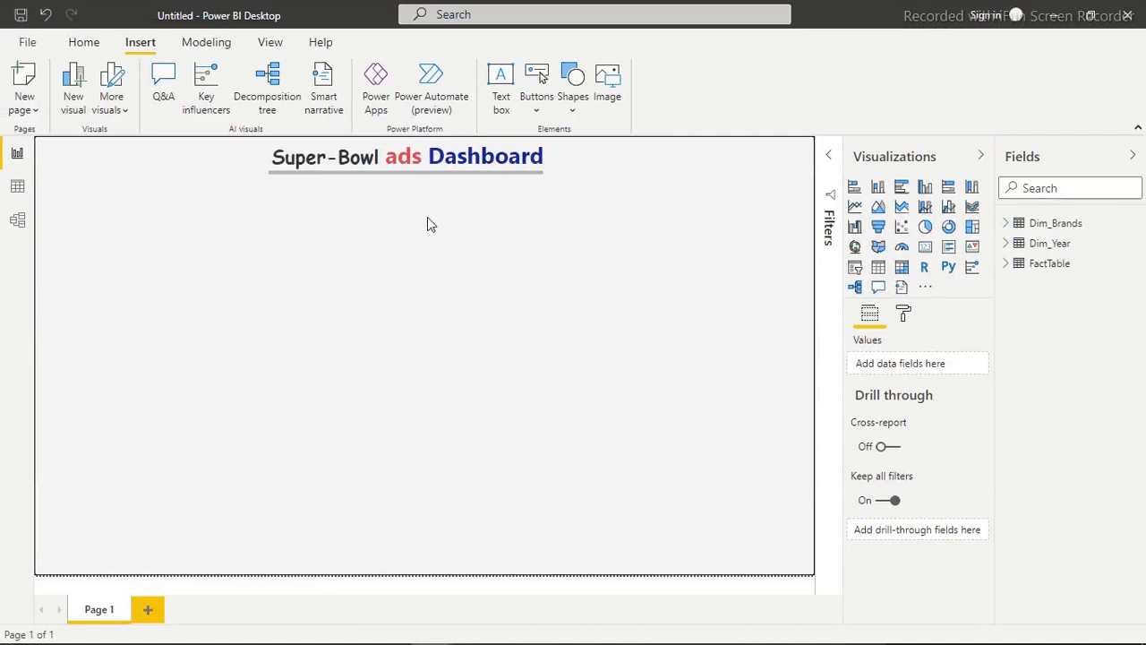
Step: Duplicate the grey underline, place the copy just below it and set the copy's outline weight to 1 pt
click(461, 181)
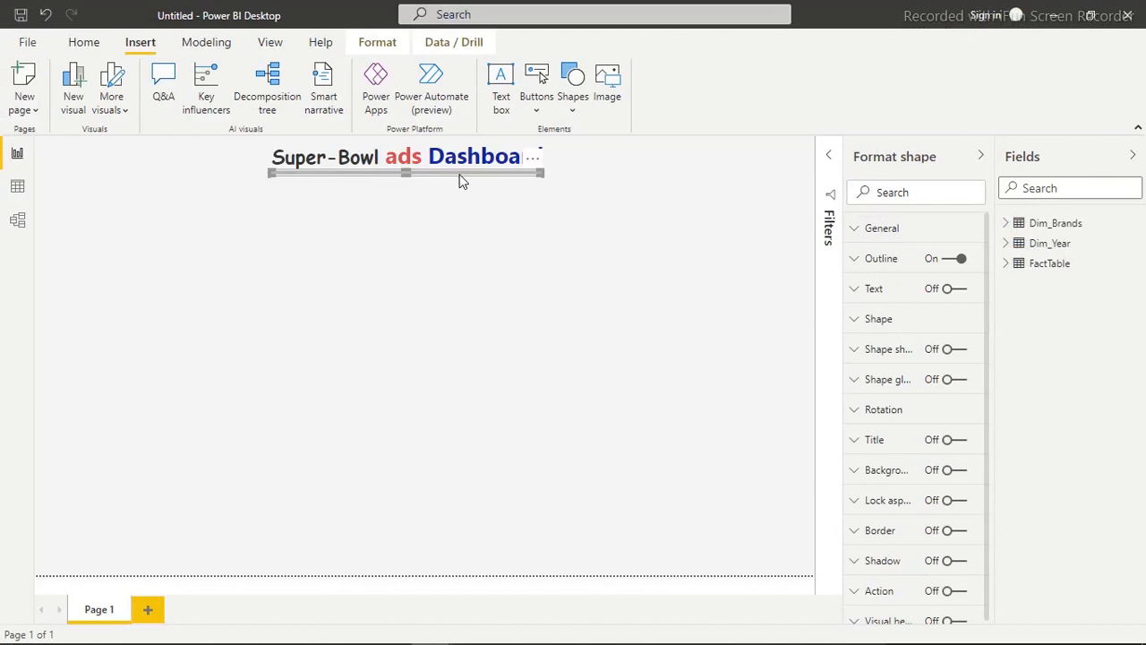
drag(461, 181, 454, 211)
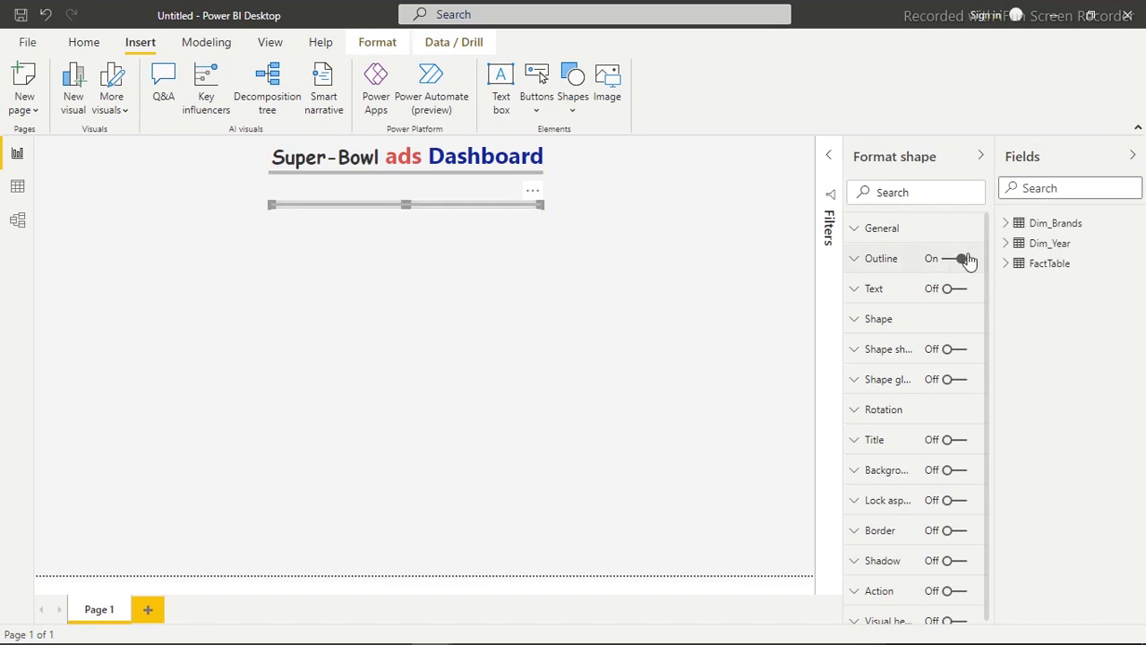
click(892, 260)
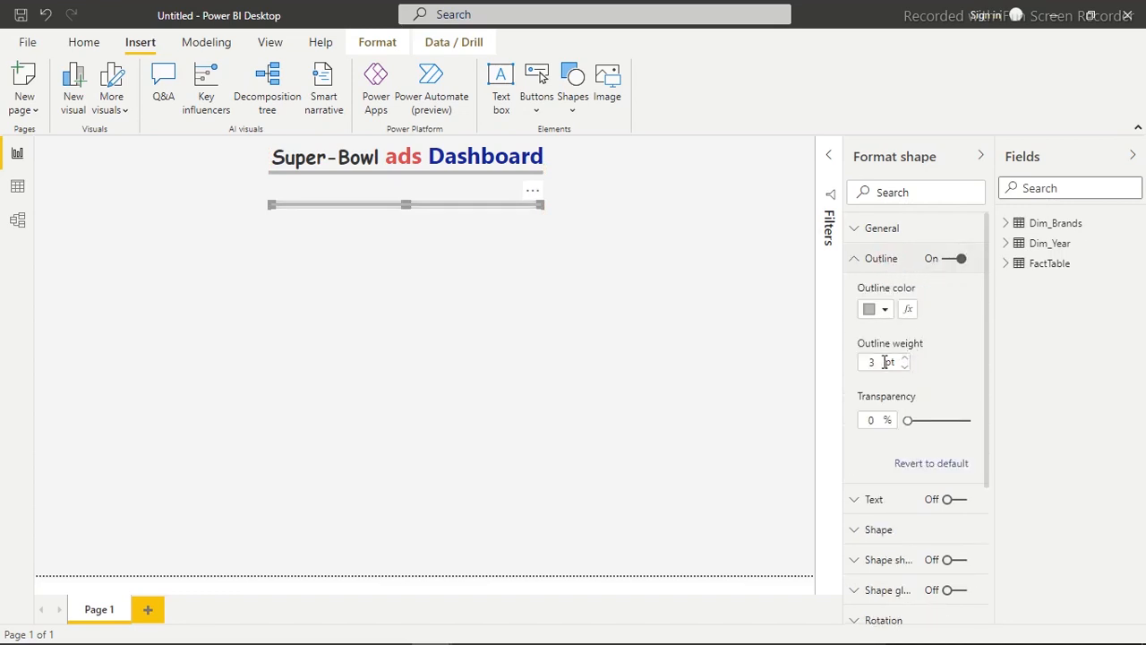
text(1)
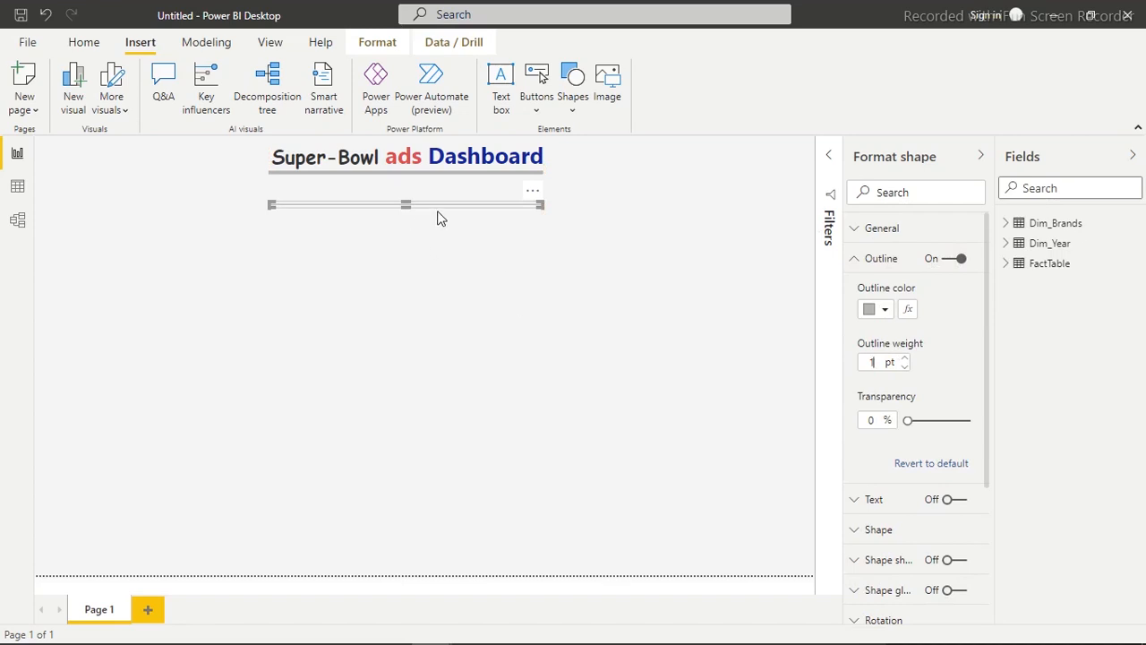
Step: Align the thin line with the title underline and stretch it across the full width of the page
drag(438, 205, 147, 171)
click(344, 236)
click(217, 174)
drag(216, 175, 719, 171)
click(616, 241)
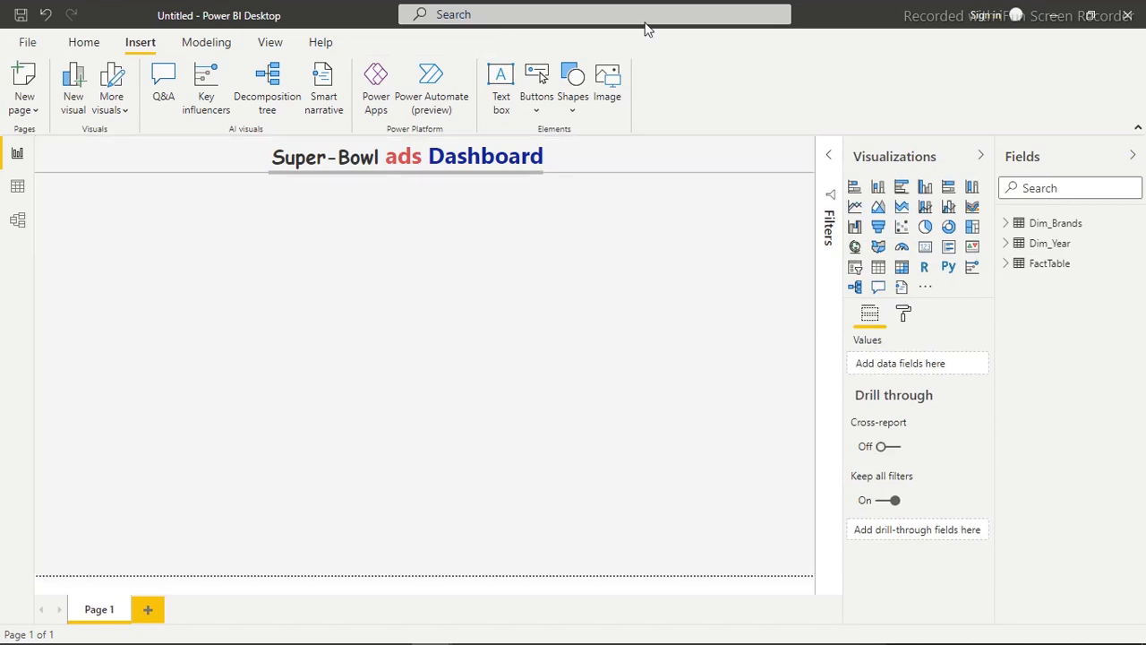
Step: Insert a rounded rectangle below the title and enlarge it into a wide panel
click(573, 103)
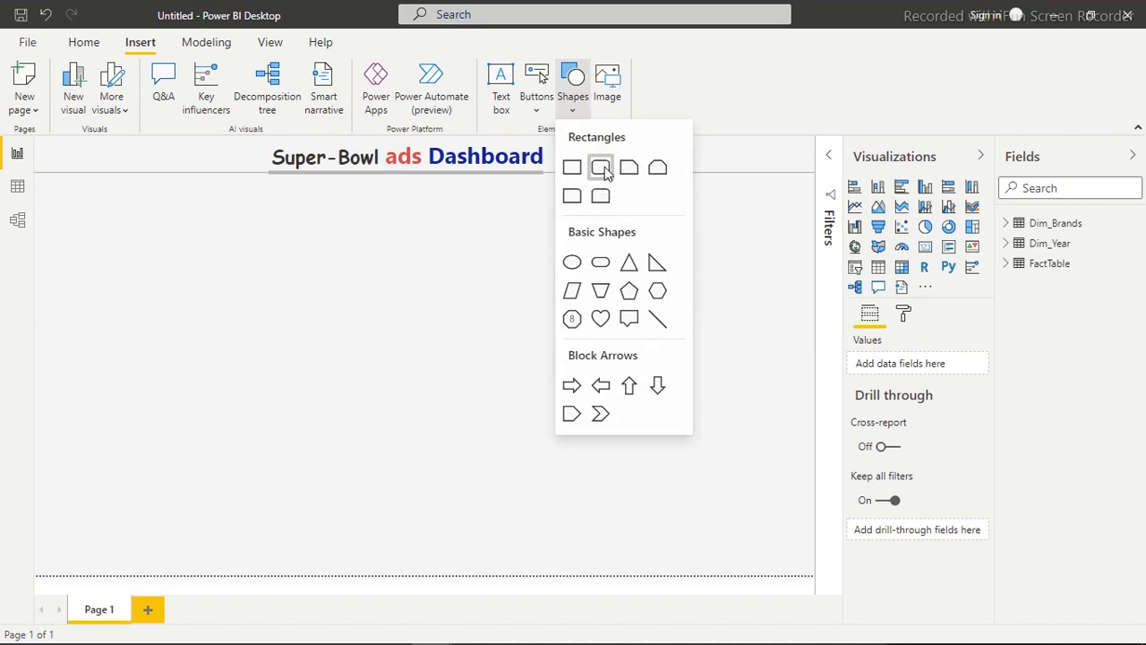
click(604, 167)
drag(251, 313, 386, 271)
drag(446, 301, 513, 405)
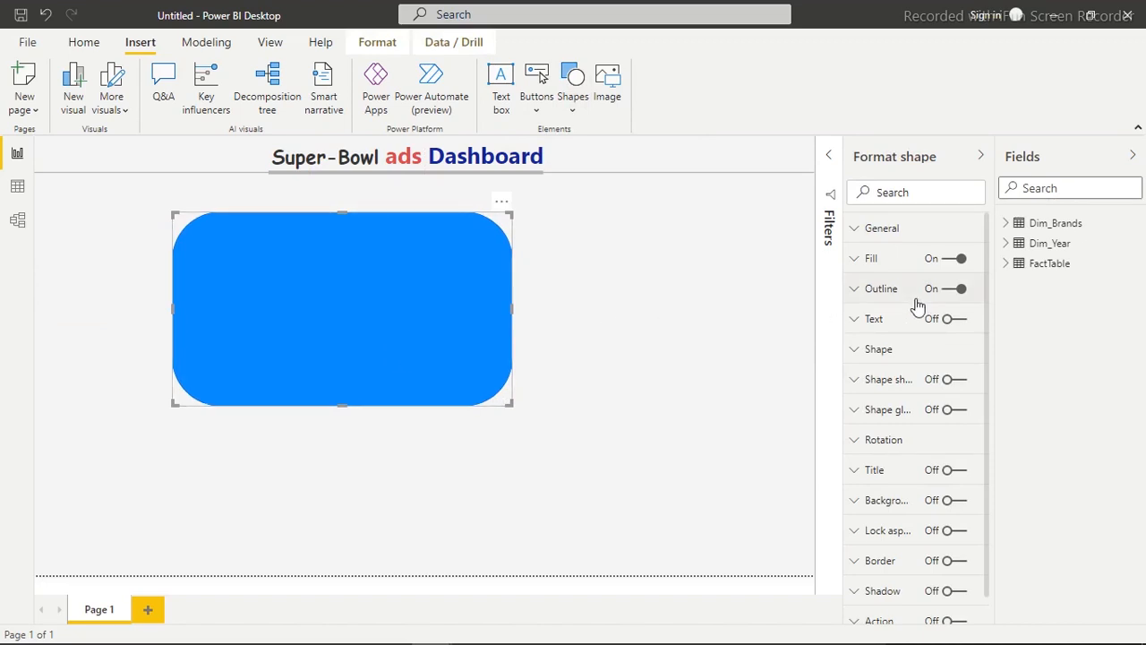
Step: Set the rounded rectangle's rounded corners to 14%
click(879, 349)
drag(936, 454, 930, 454)
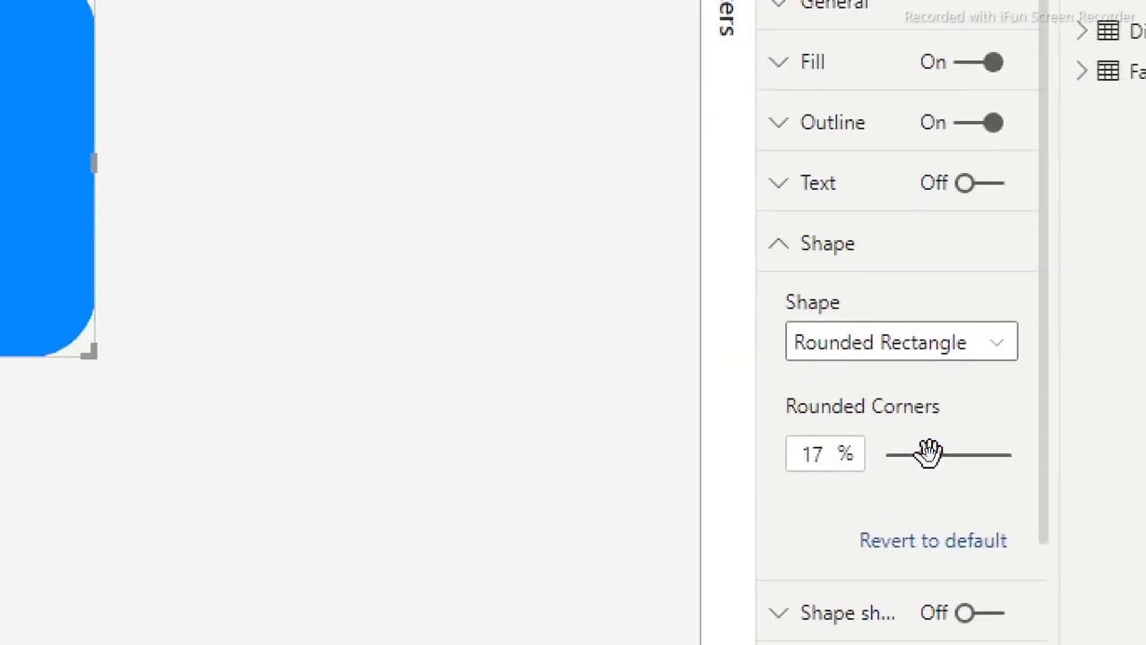
drag(929, 454, 921, 454)
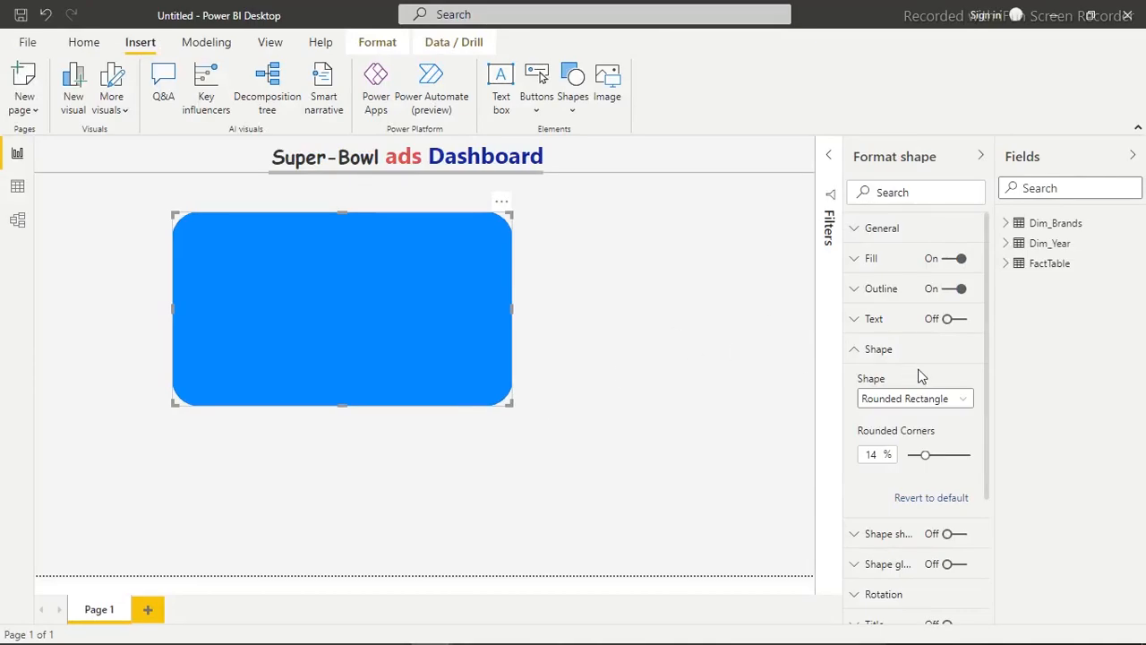
click(893, 350)
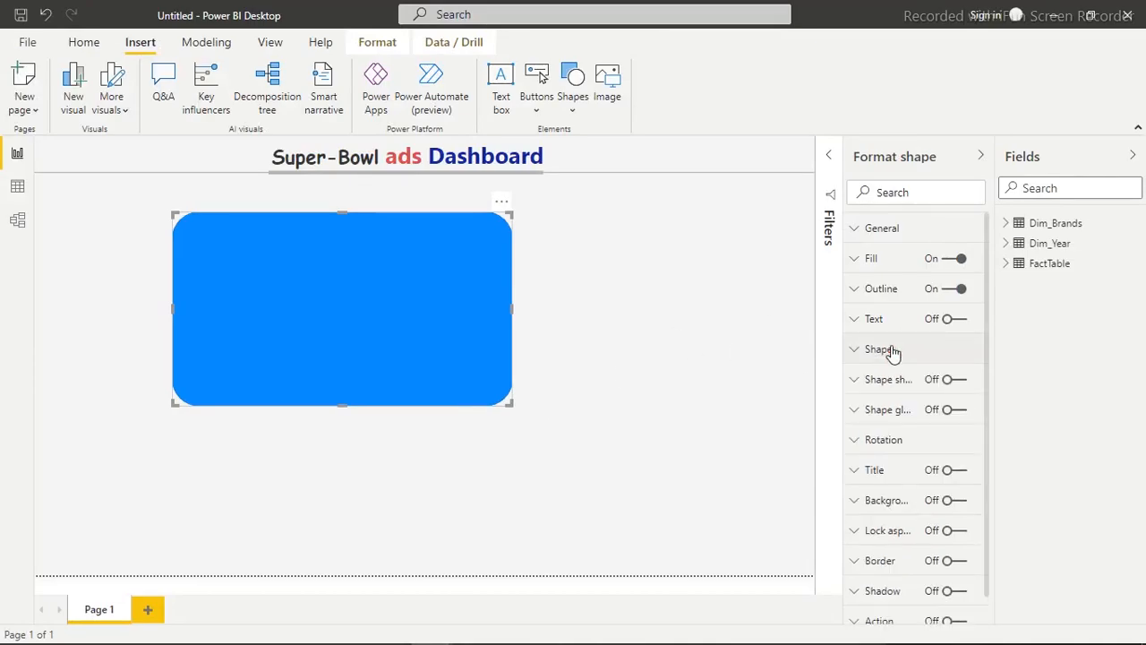
Step: Fill the rounded rectangle with white
click(903, 263)
click(877, 314)
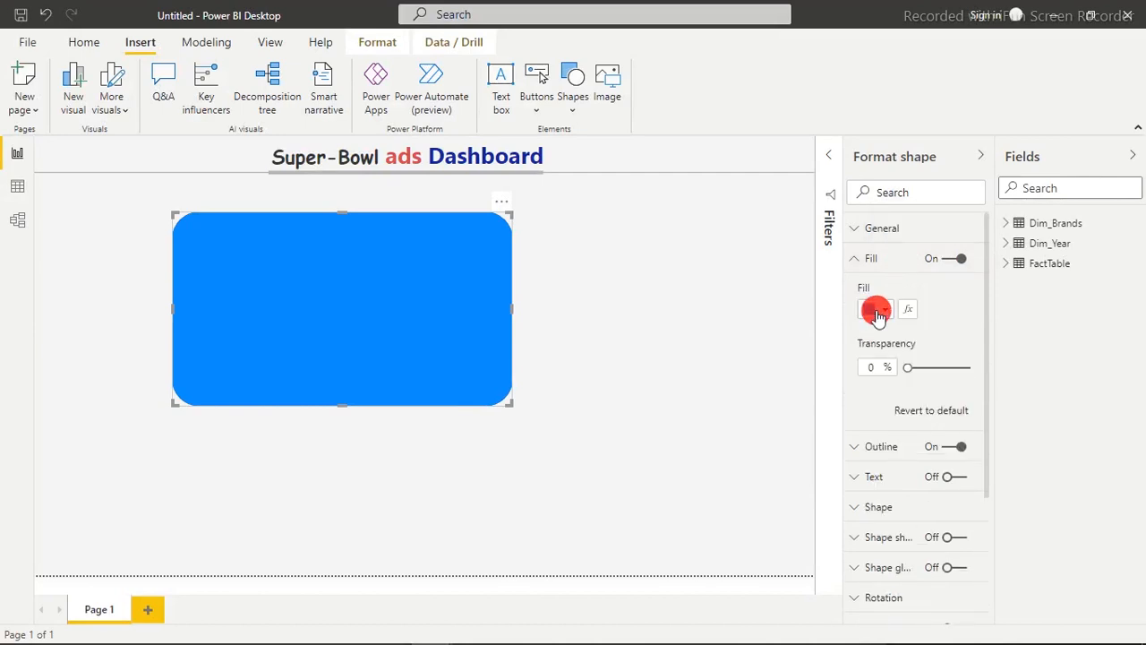
click(884, 342)
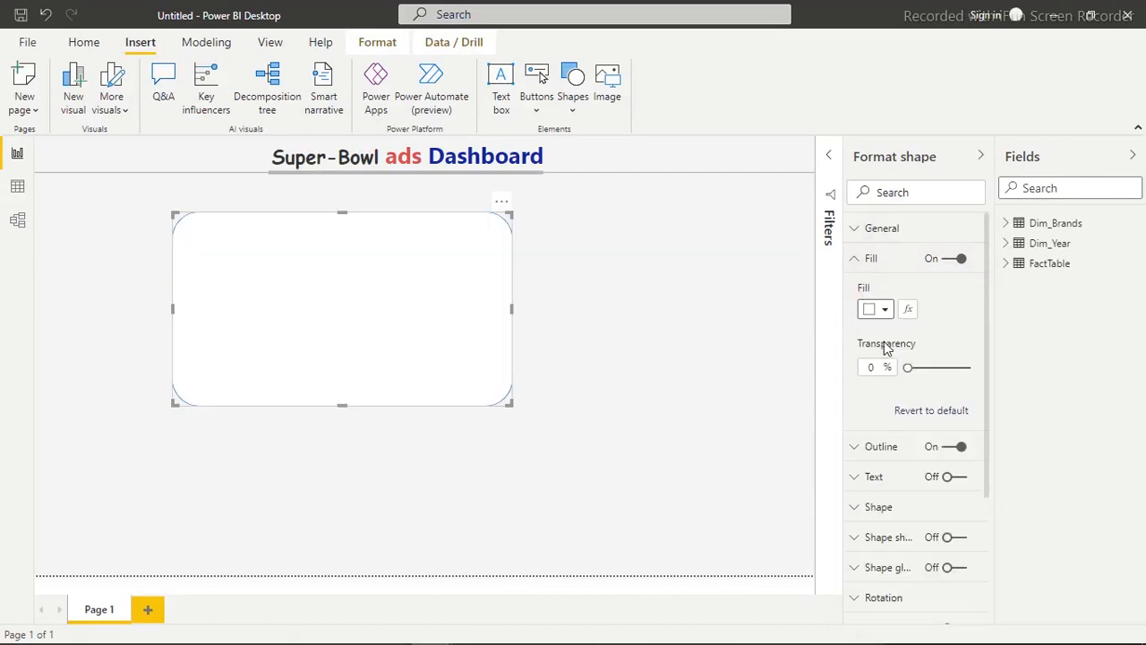
click(857, 266)
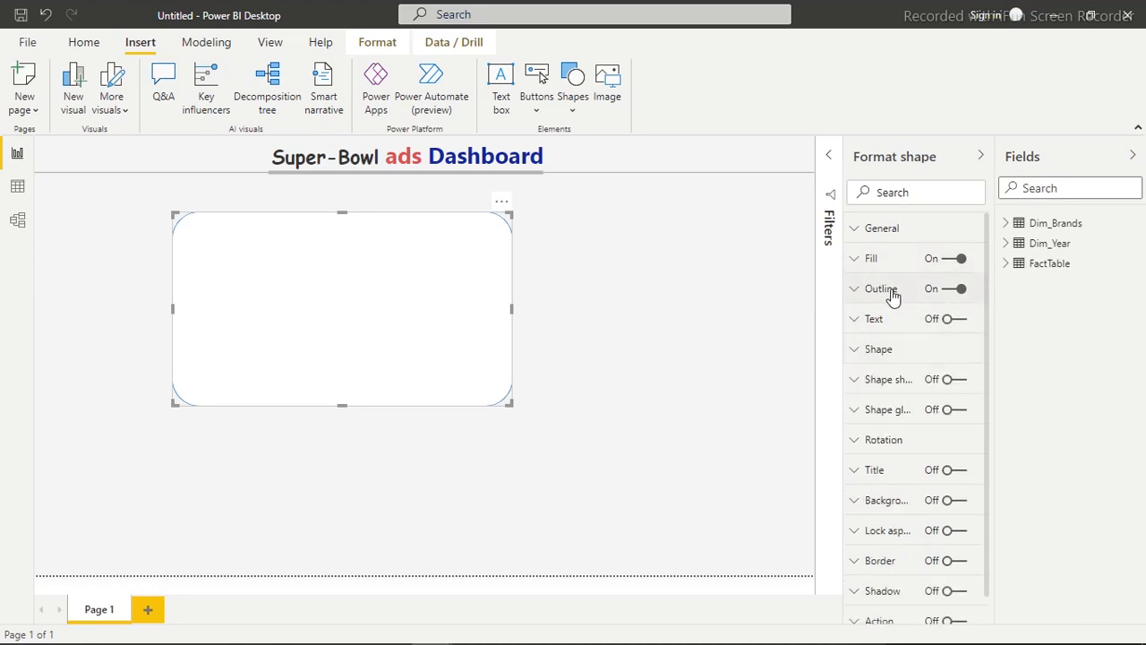
Step: Give the white rounded rectangle a light grey outline with a weight of 3 pt
click(891, 293)
click(874, 339)
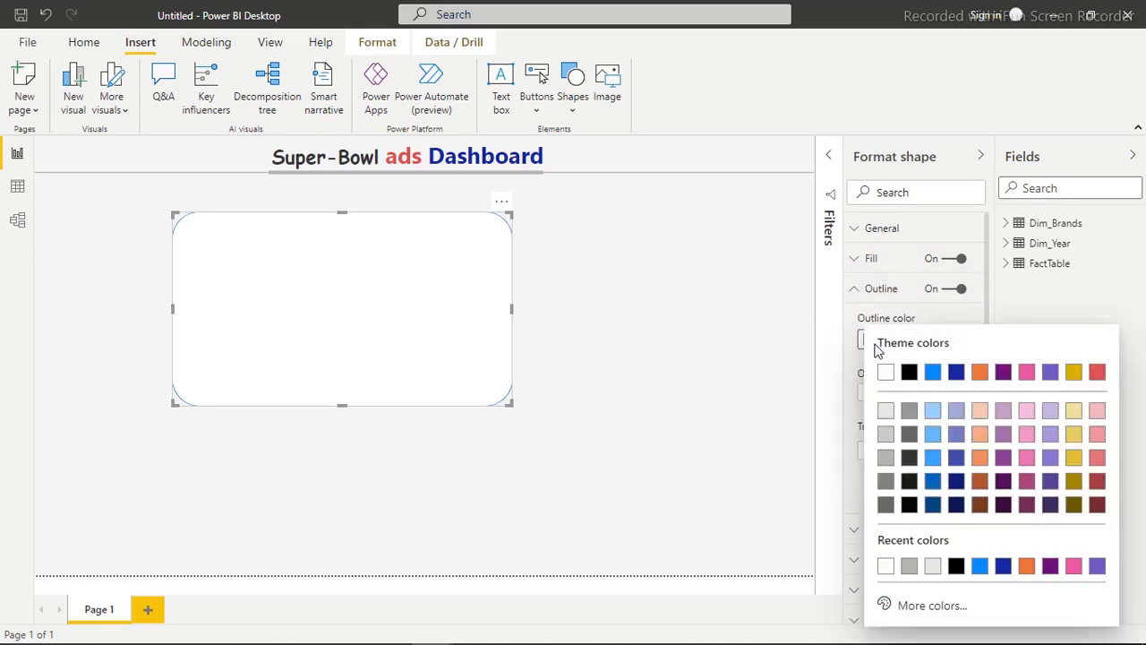
click(886, 481)
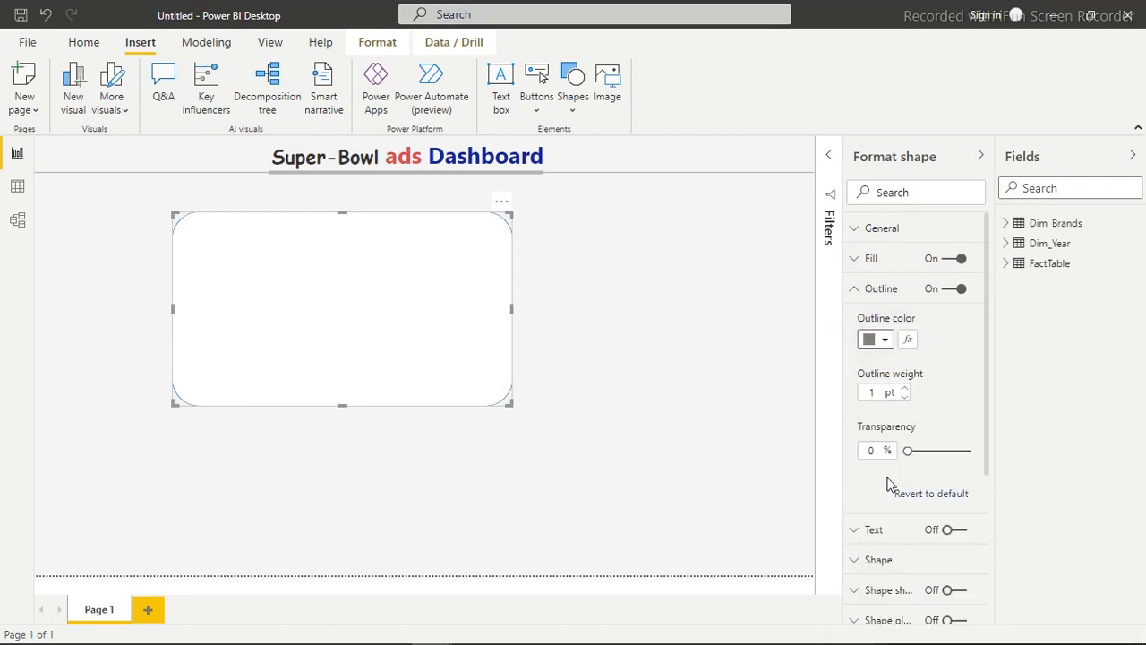
click(904, 391)
click(904, 388)
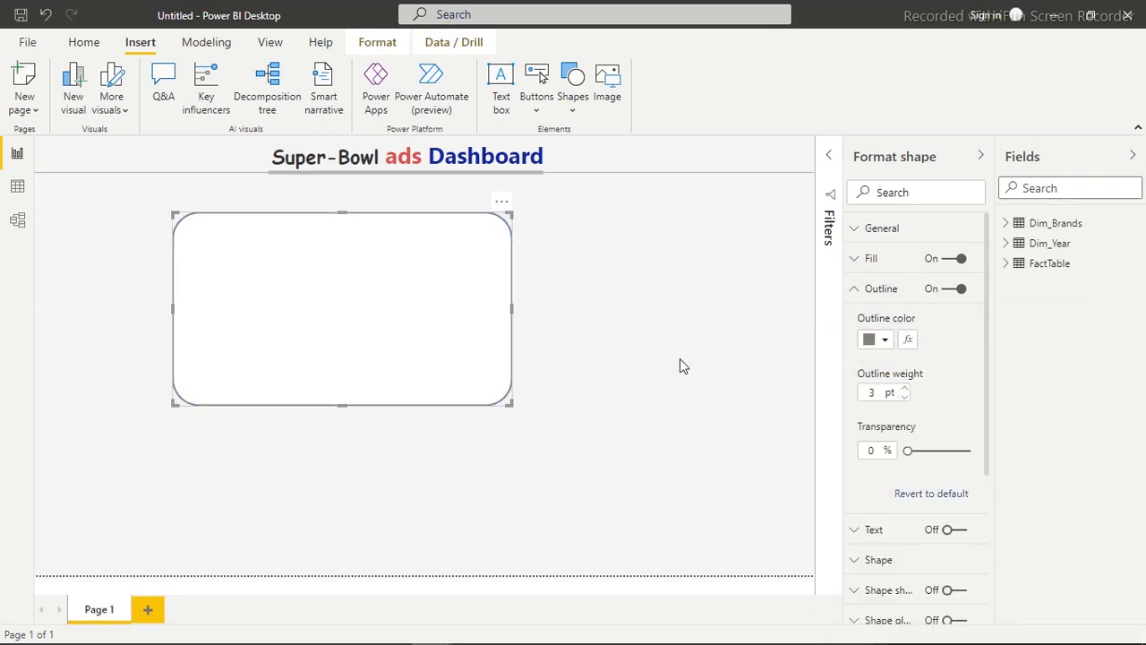
click(878, 345)
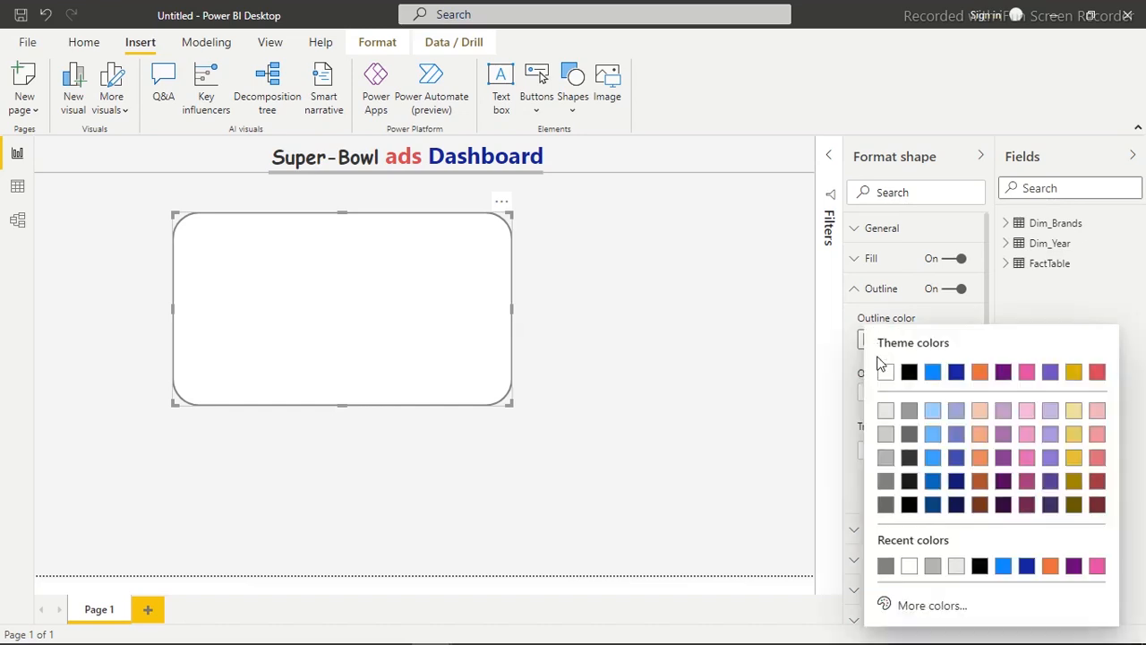
click(885, 440)
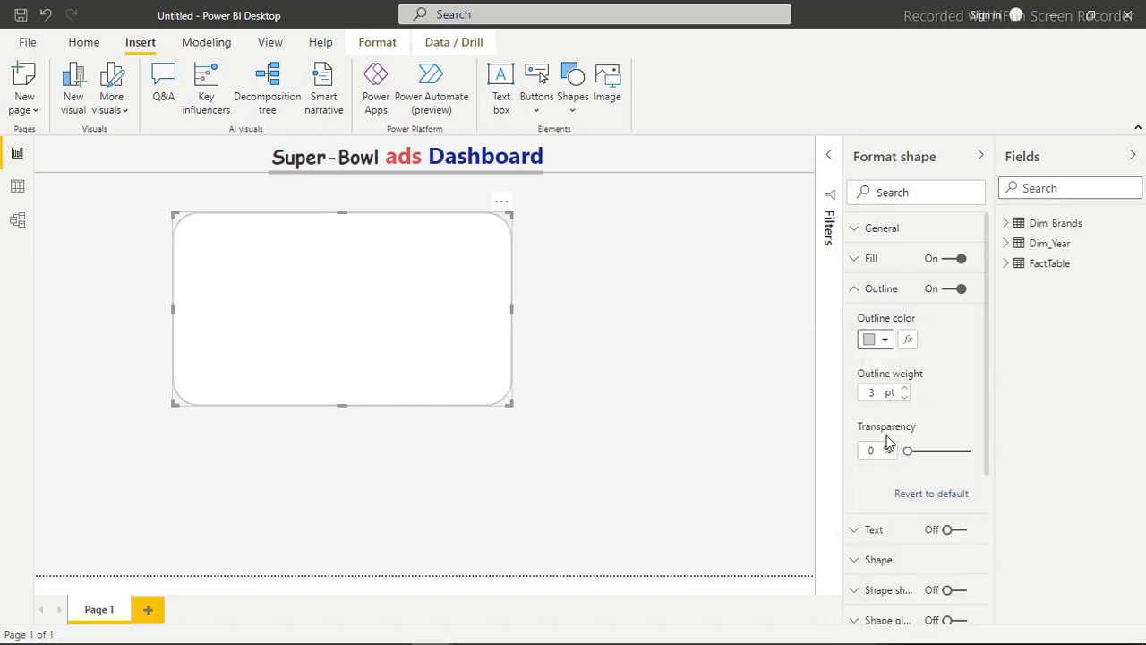
Step: Move the white panel to the upper-left area of the page below the title and reshape it wider and shorter
click(688, 332)
click(383, 277)
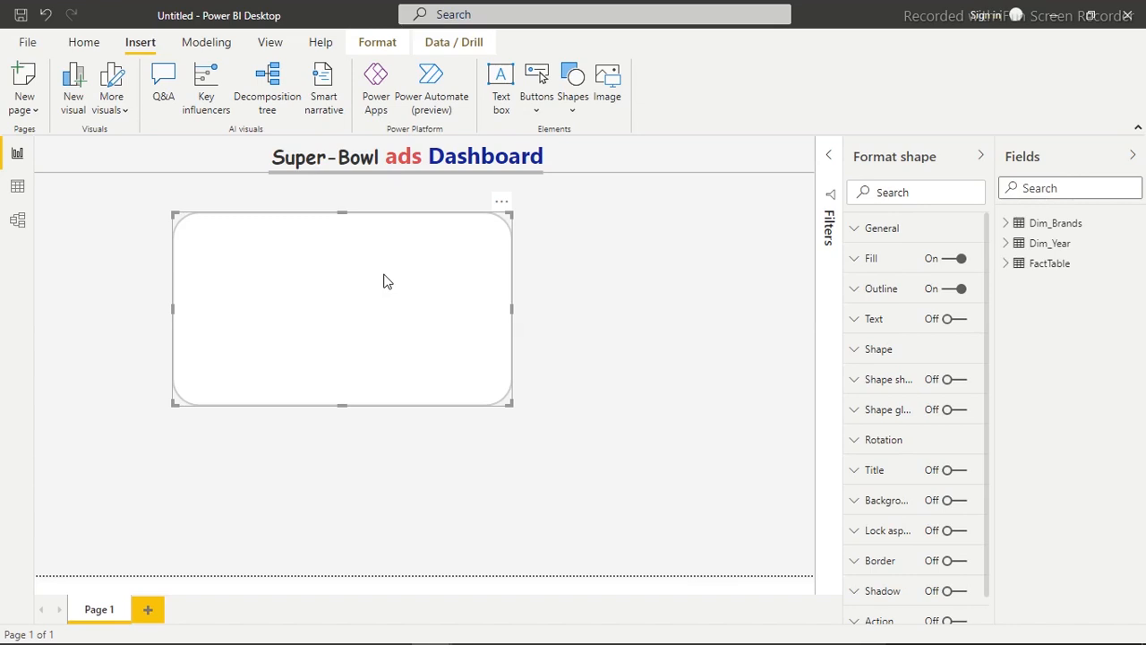
key(ctrl+z)
click(337, 285)
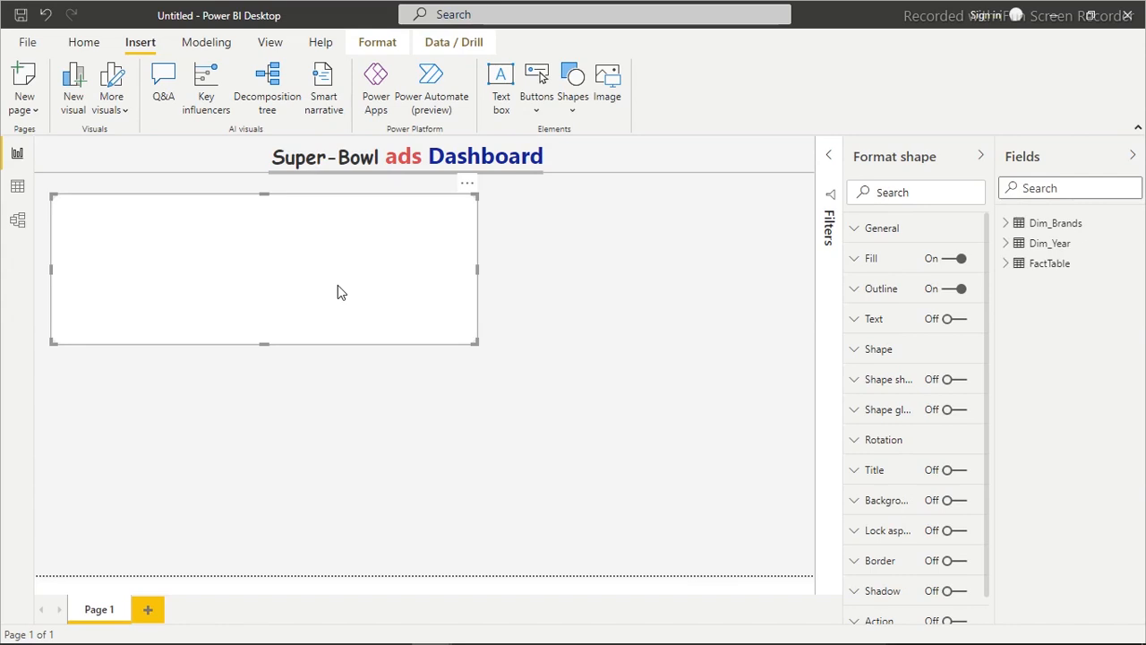
Step: Create an empty table named Measure Table for the custom measures, load it and expand it among the fields
click(97, 49)
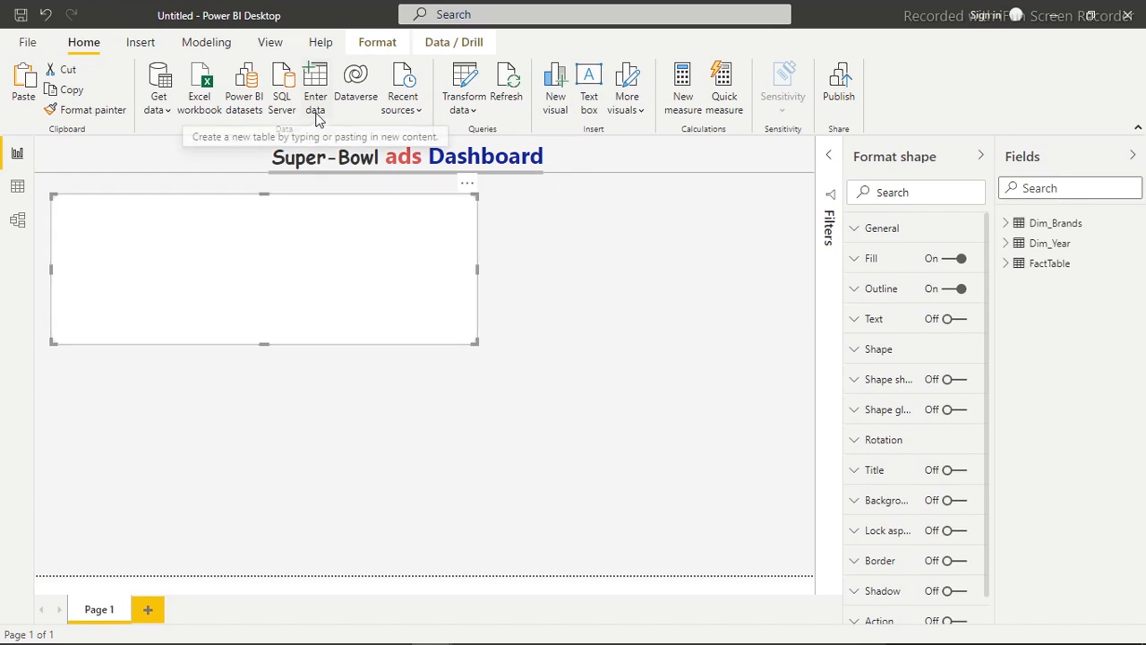
click(320, 81)
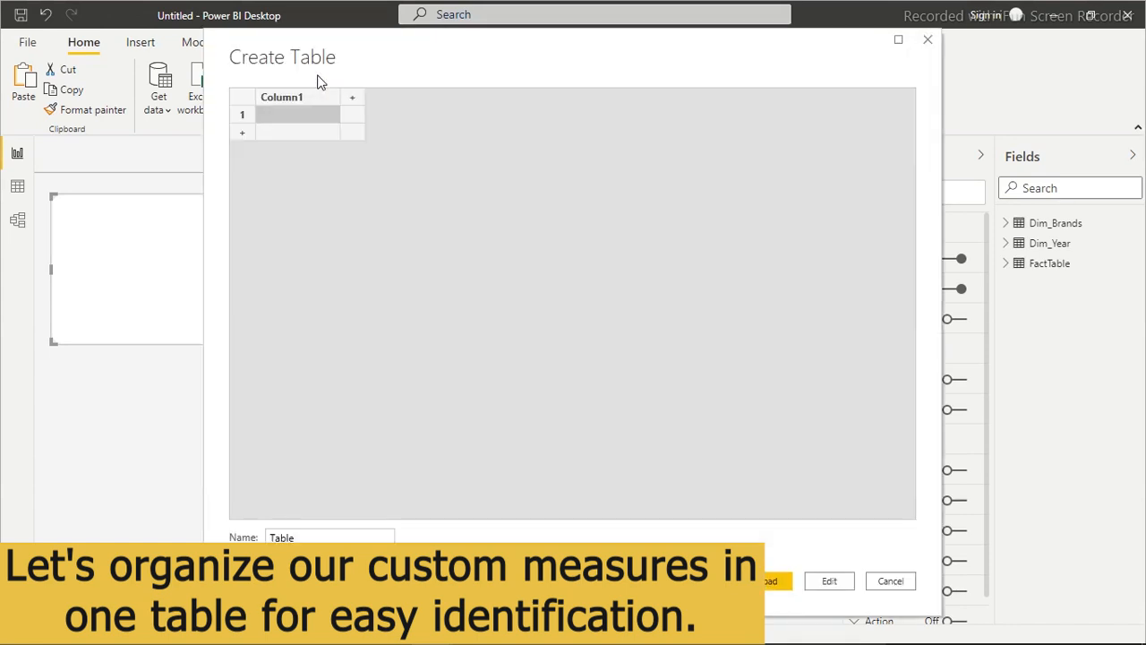
click(273, 536)
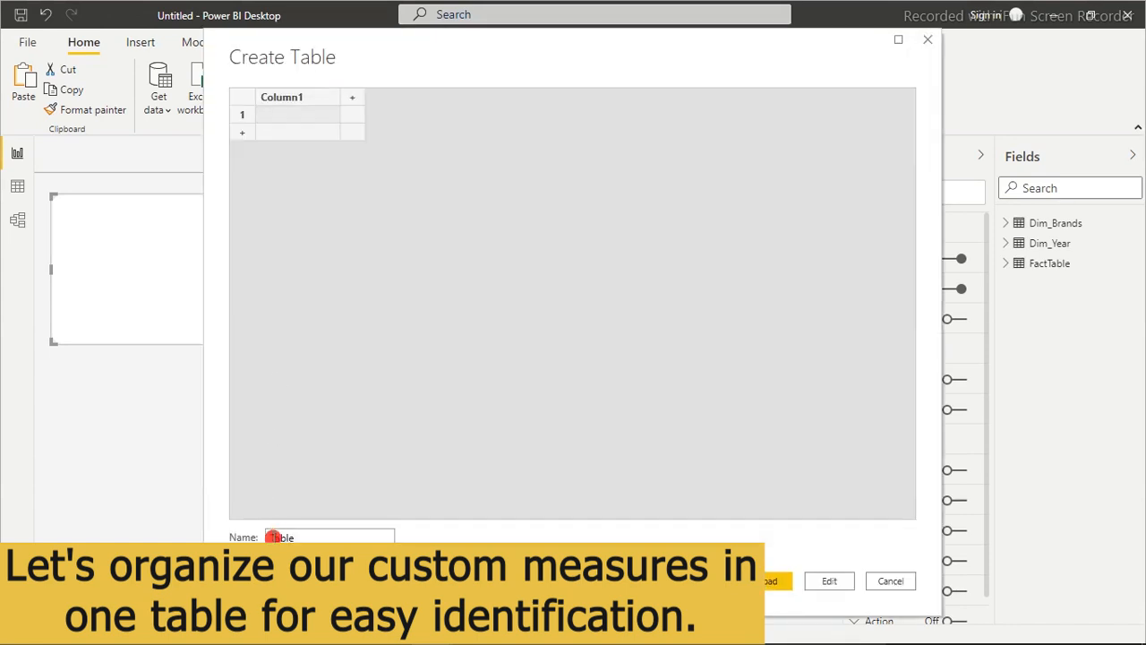
text(Measure)
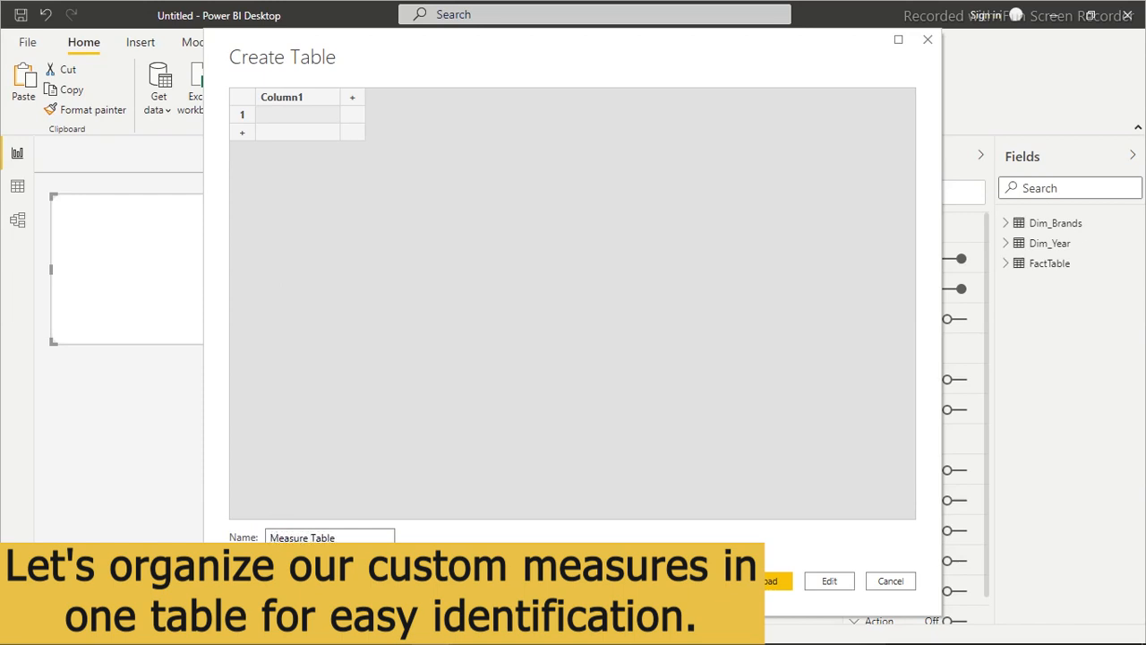
click(772, 583)
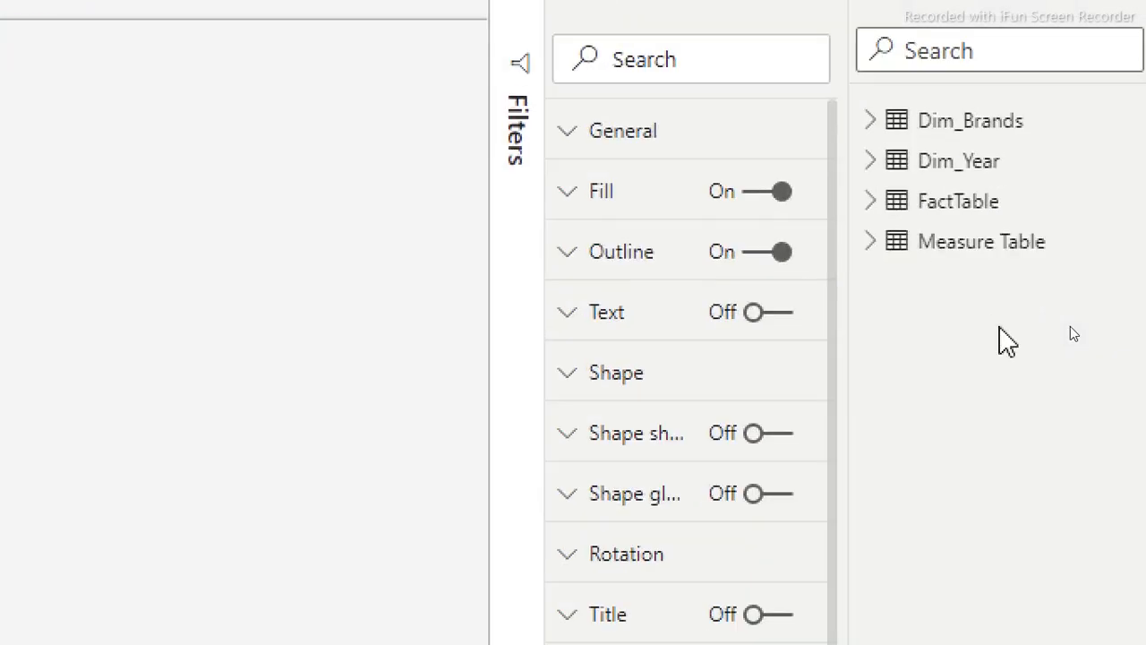
click(873, 242)
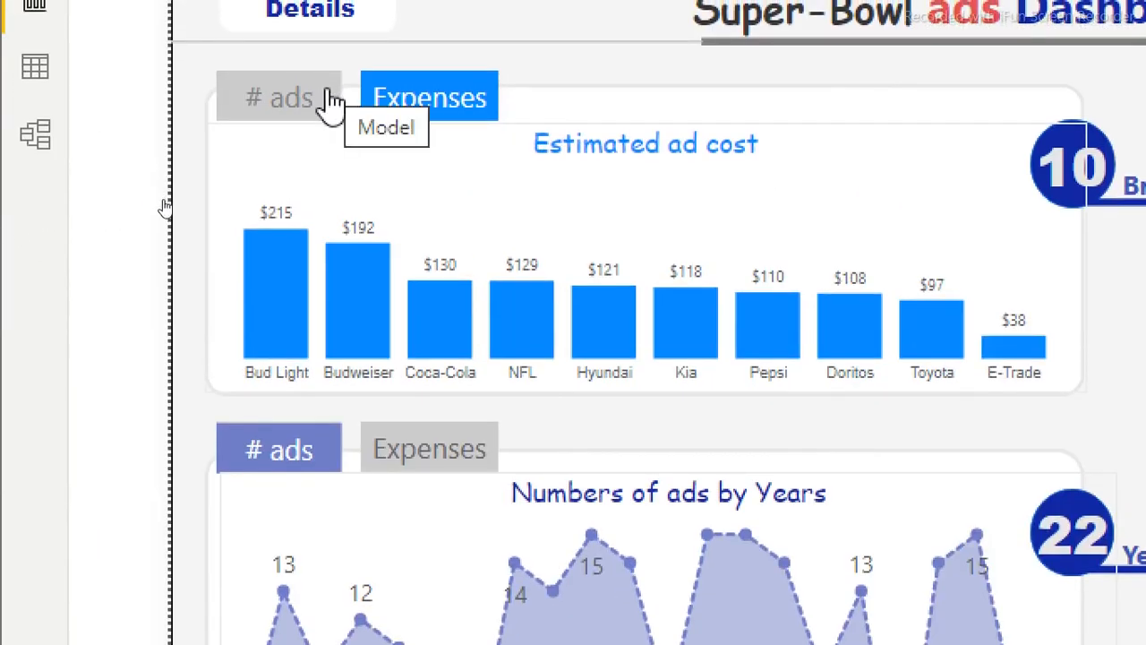
Step: Show the # ads view of the brands chart in the finished SuperBowl Dashboard and return to the untitled report
ctrl+click(305, 108)
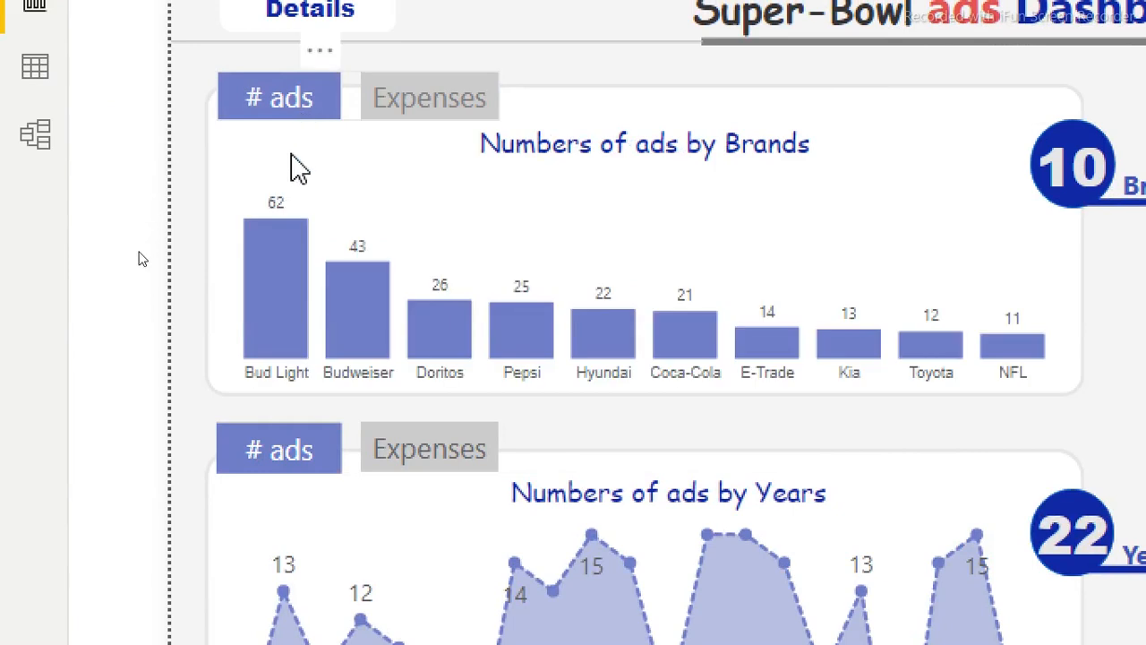
mouse_move(268, 305)
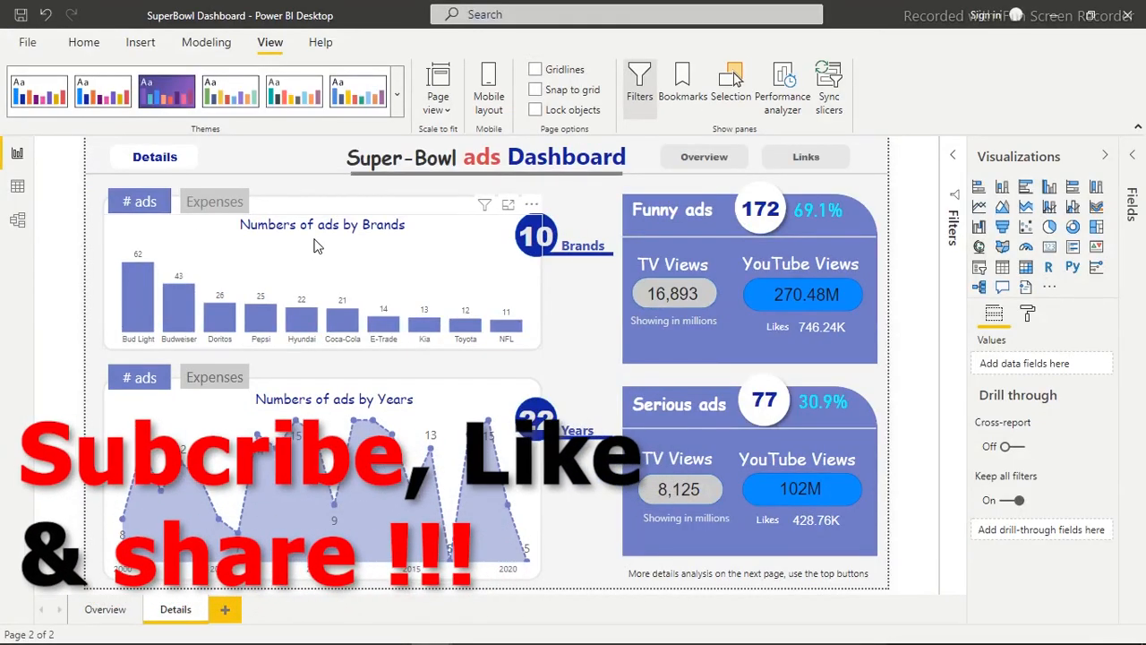
mouse_move(436, 628)
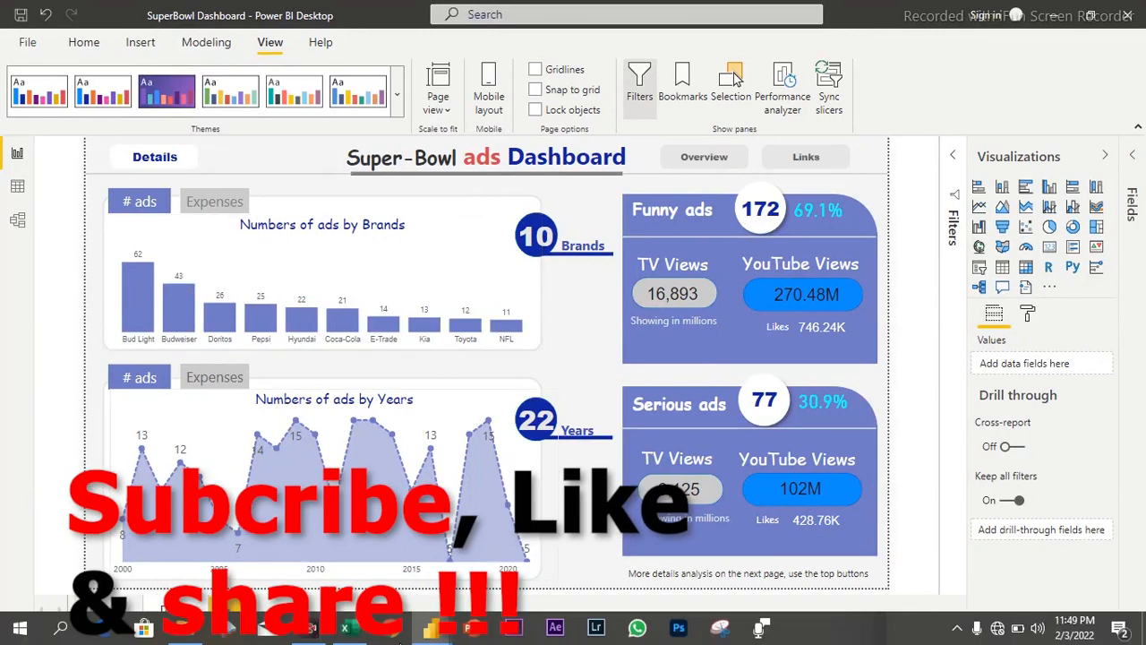
click(536, 563)
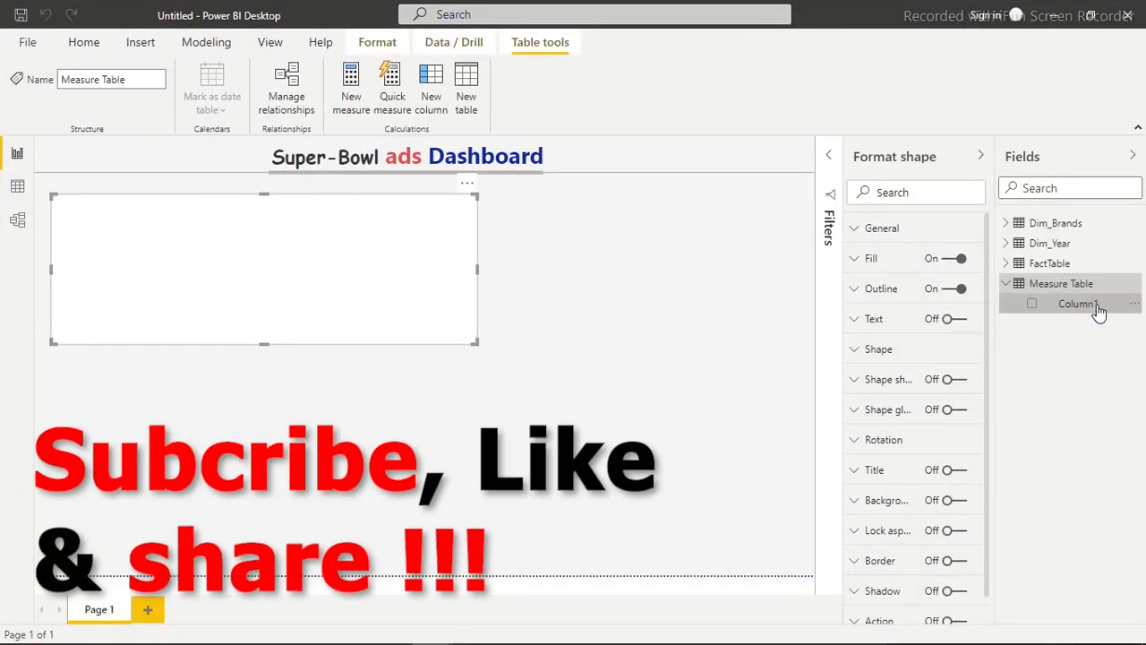
Step: Add the measure Total Records = COUNTROWS(FactTable) to Measure Table
click(1098, 309)
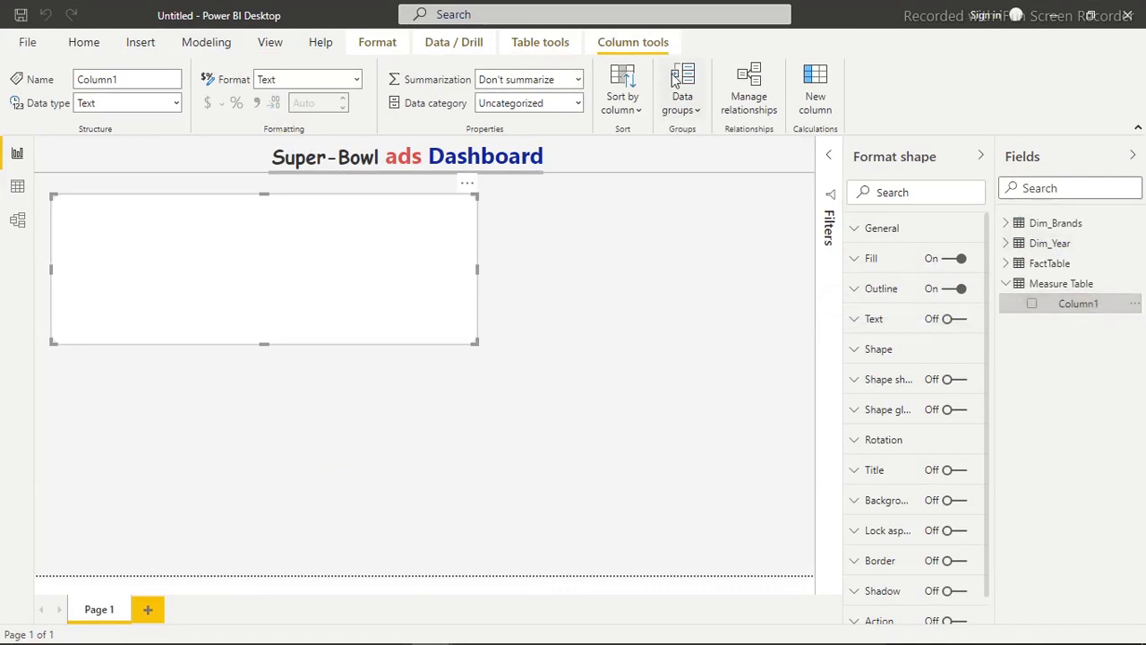
click(84, 42)
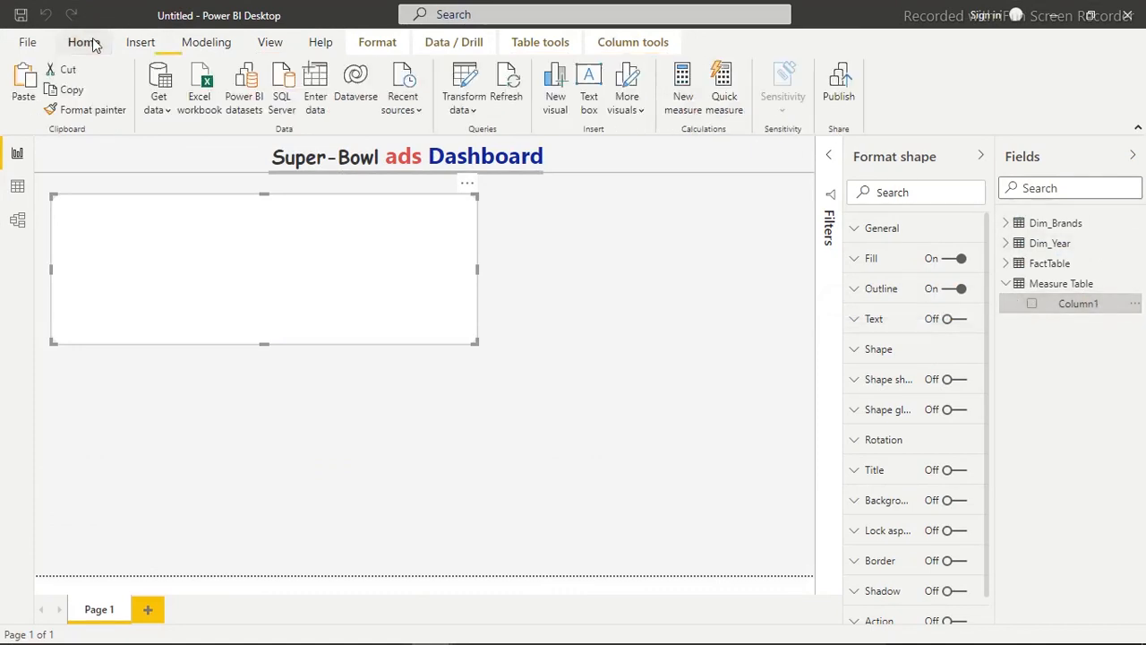
click(683, 86)
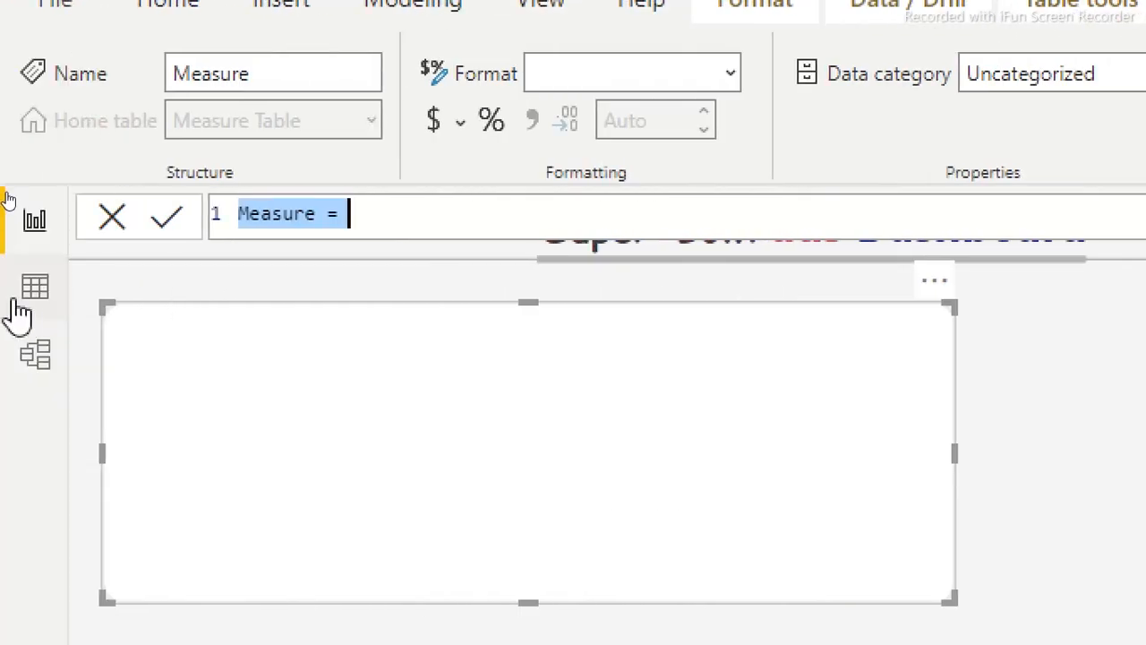
text(Total)
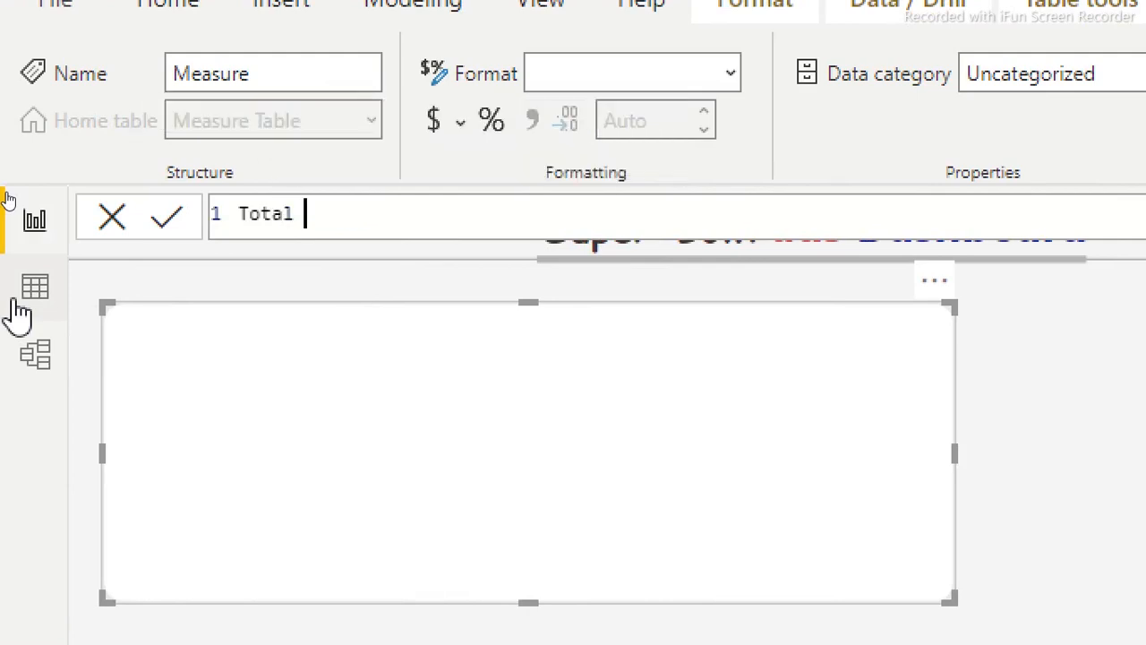
text( Reco)
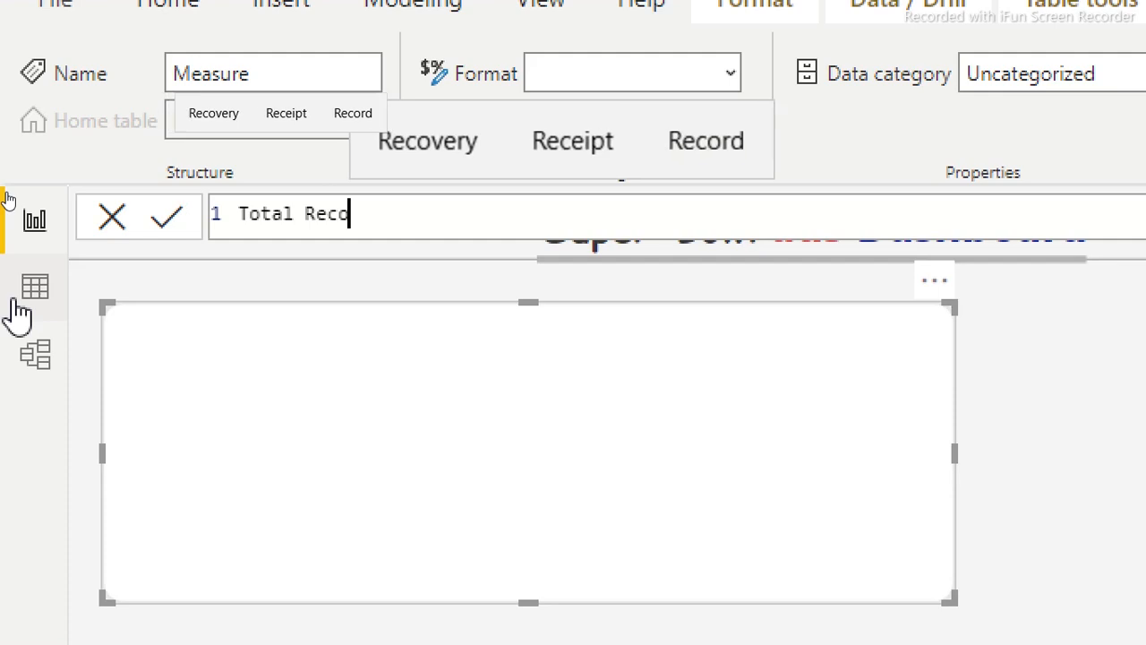
text(rds=)
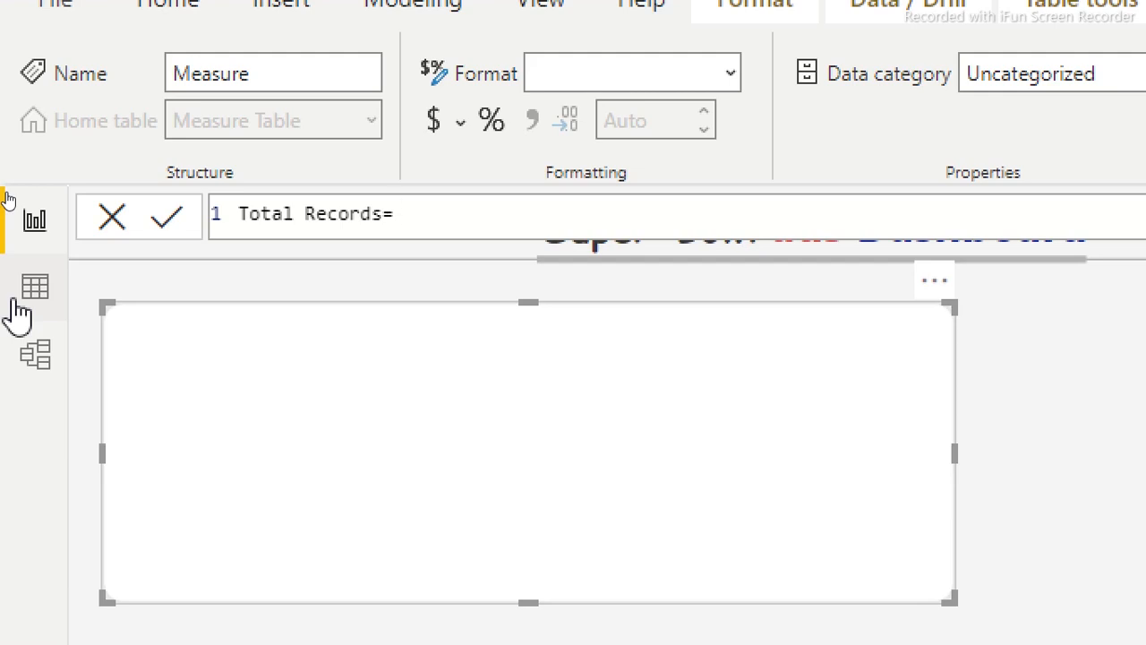
text(countr)
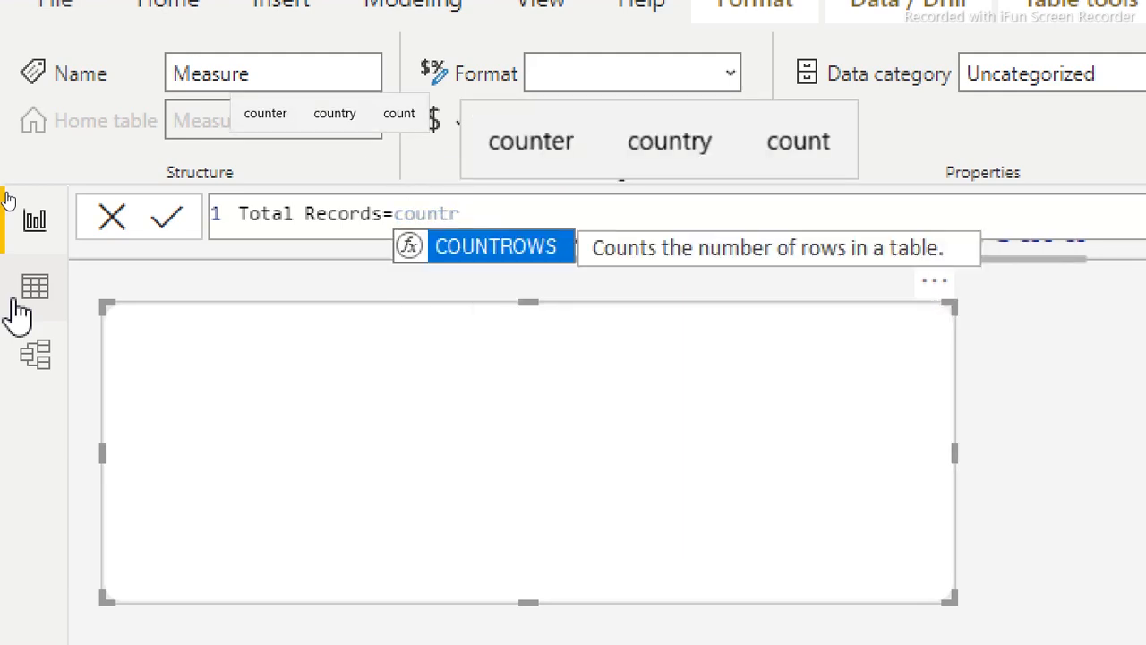
key(Tab)
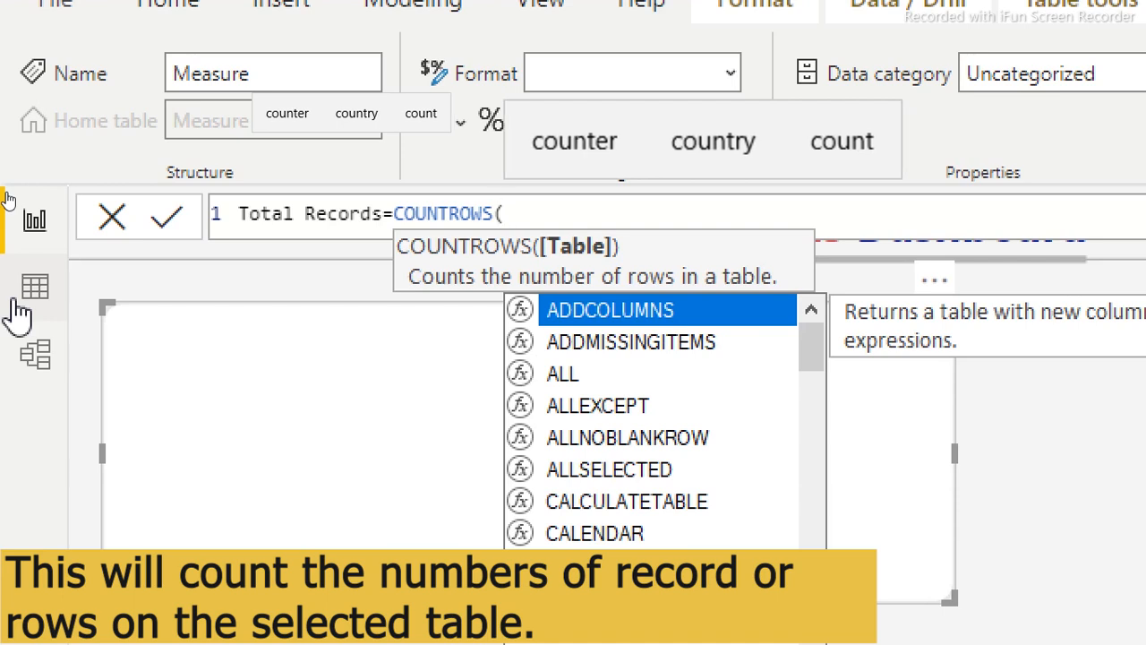
text(fac)
key(Tab)
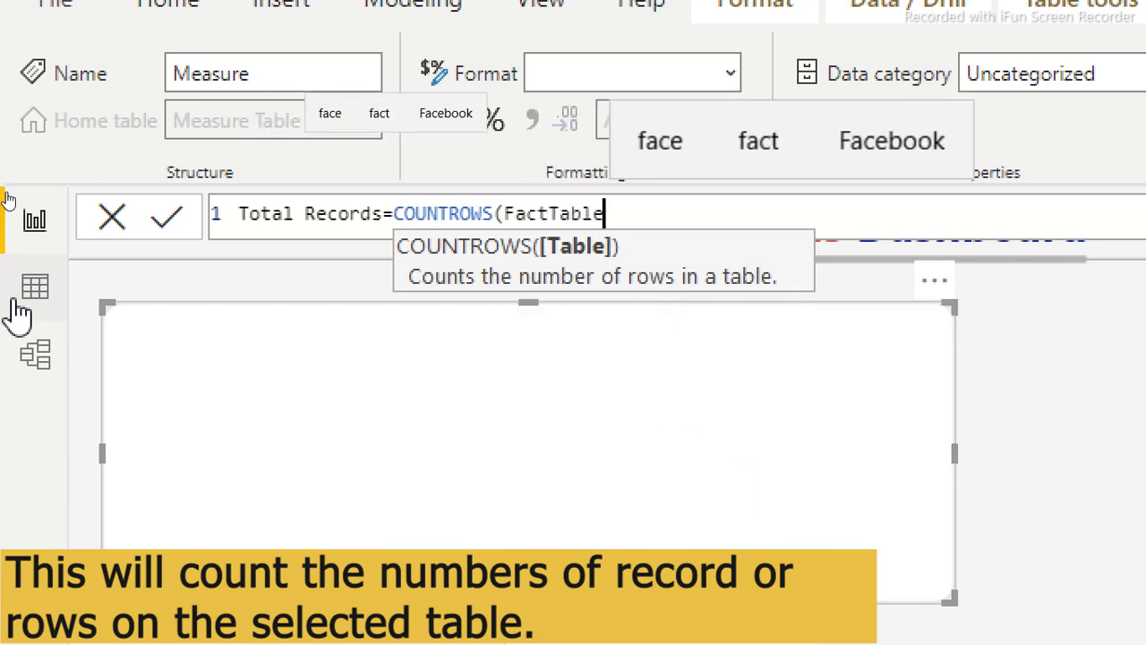
text())
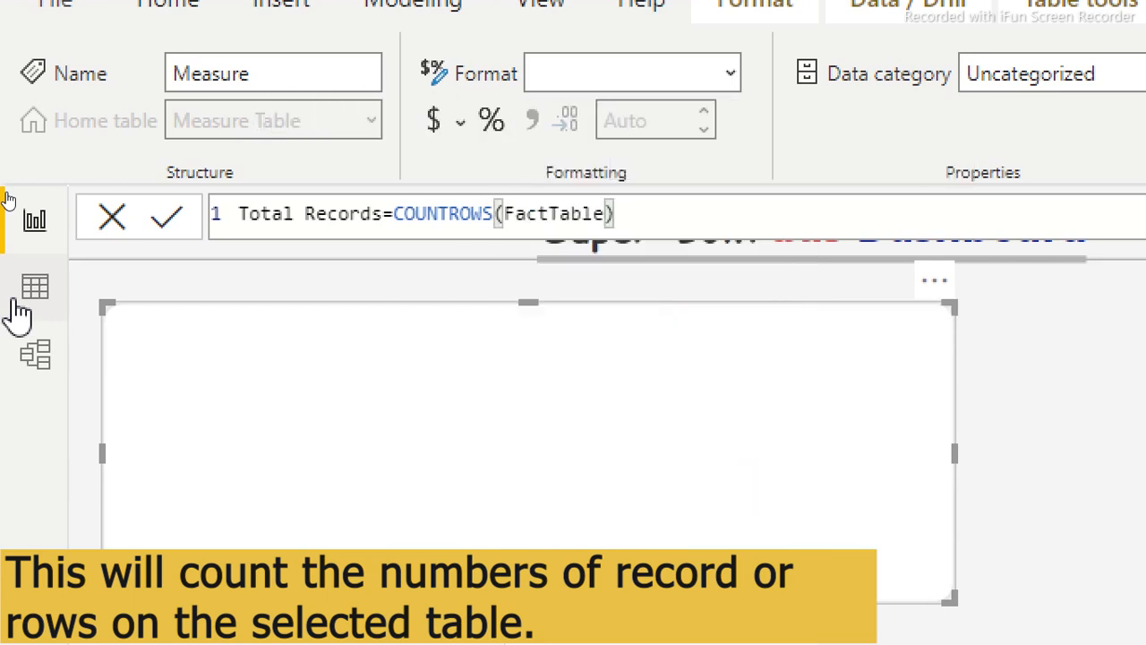
key(Return)
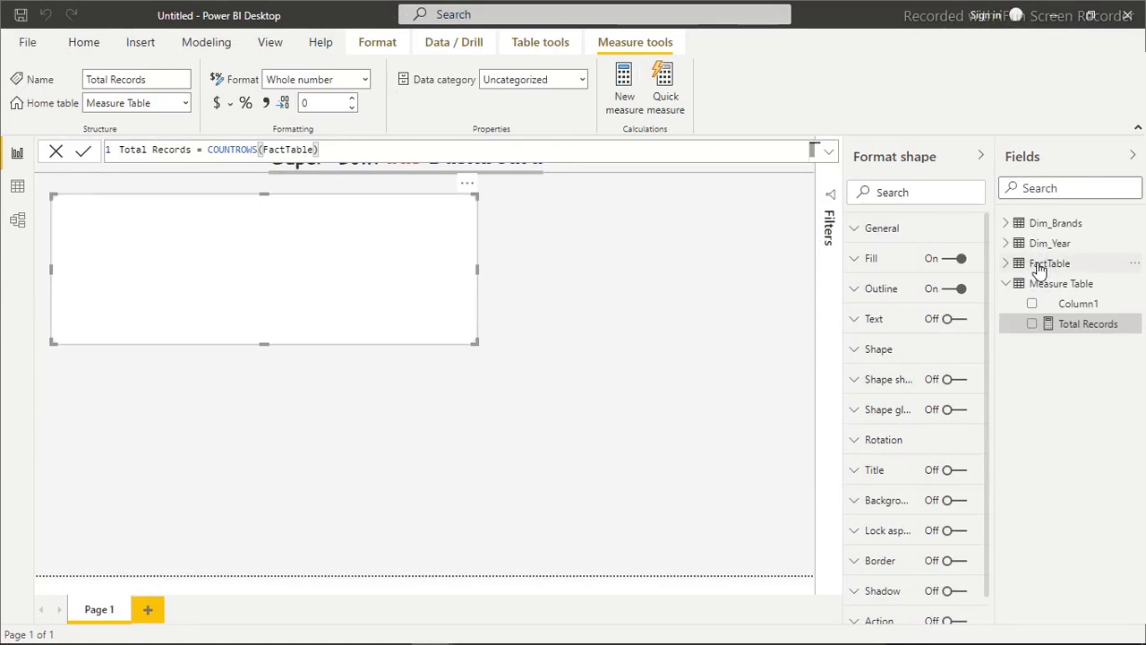
Step: Check the rows of FactTable in the data view, return to the report page and deselect the panel
click(18, 188)
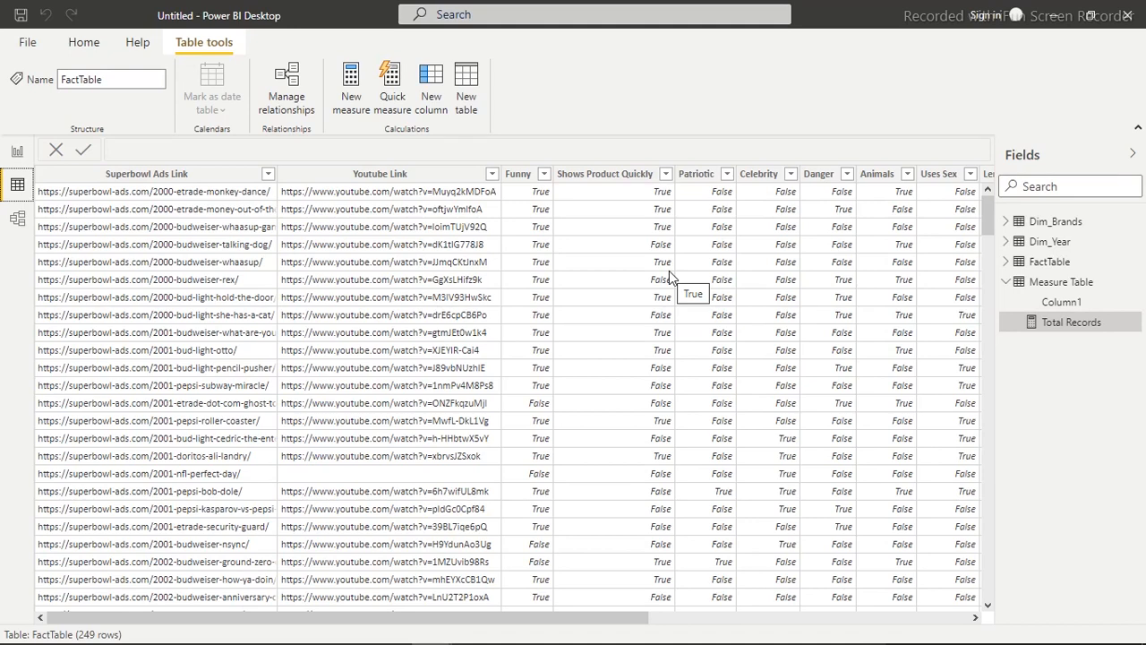
click(17, 152)
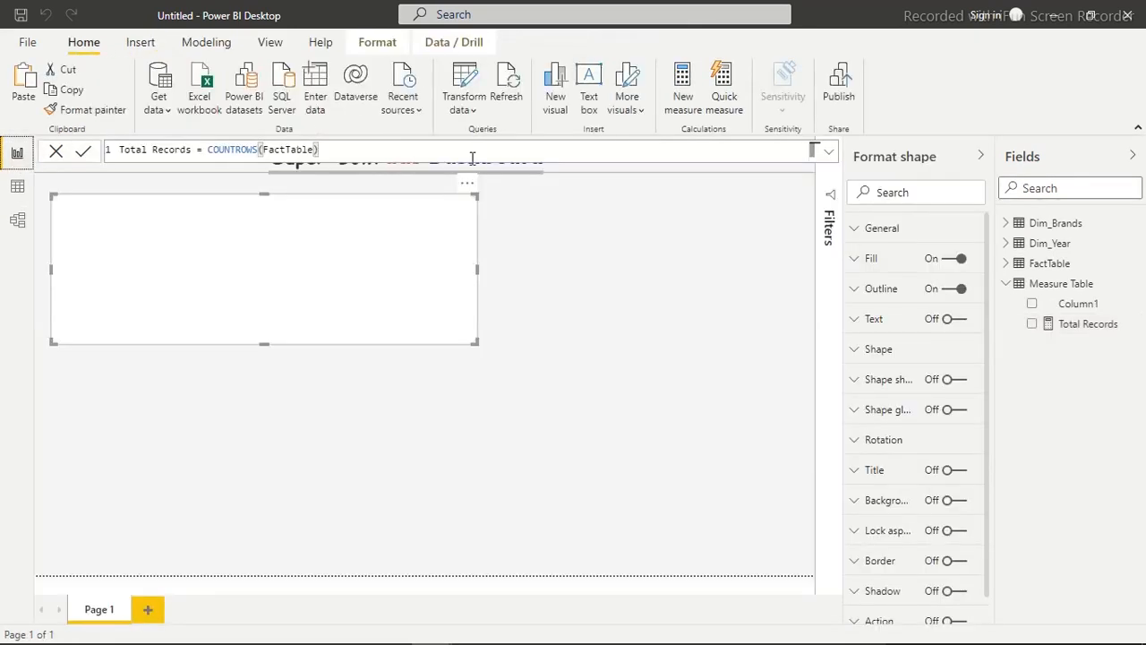
click(1084, 330)
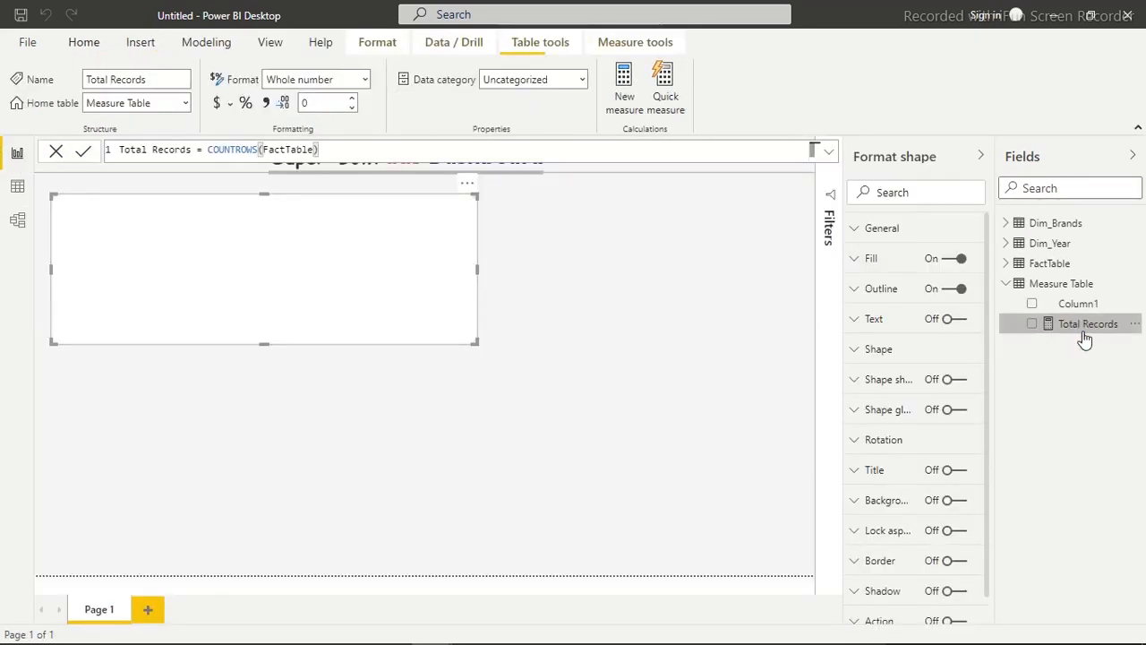
click(652, 310)
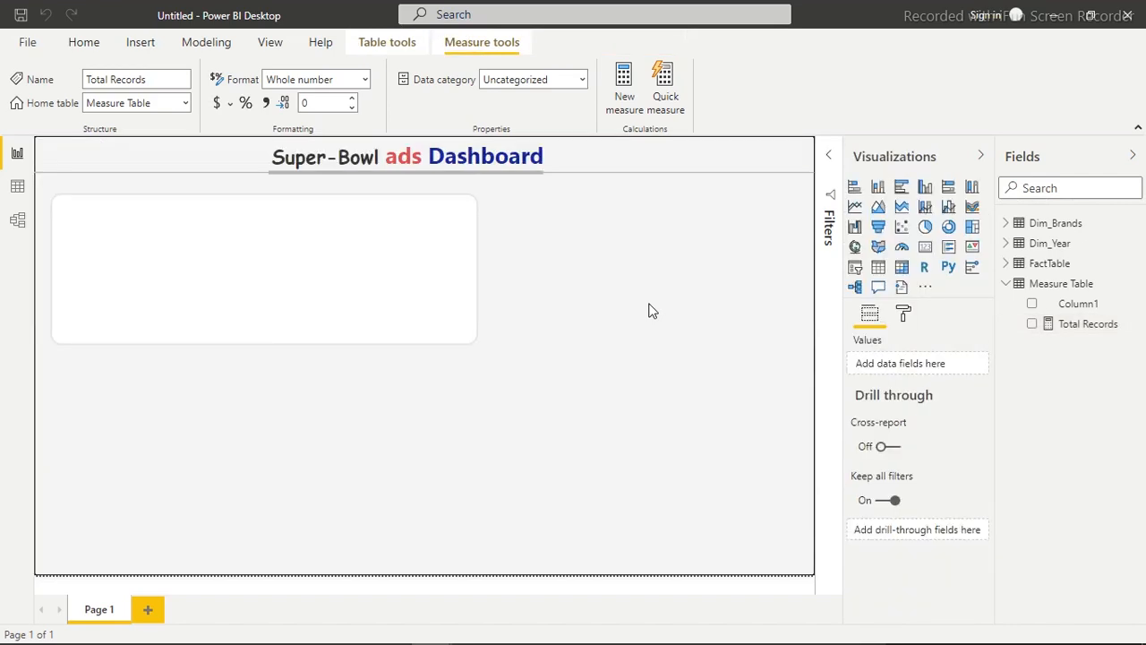
Step: Create a stacked column chart of the Total Records measure with Brand from Dim_Brands on the axis
click(1033, 325)
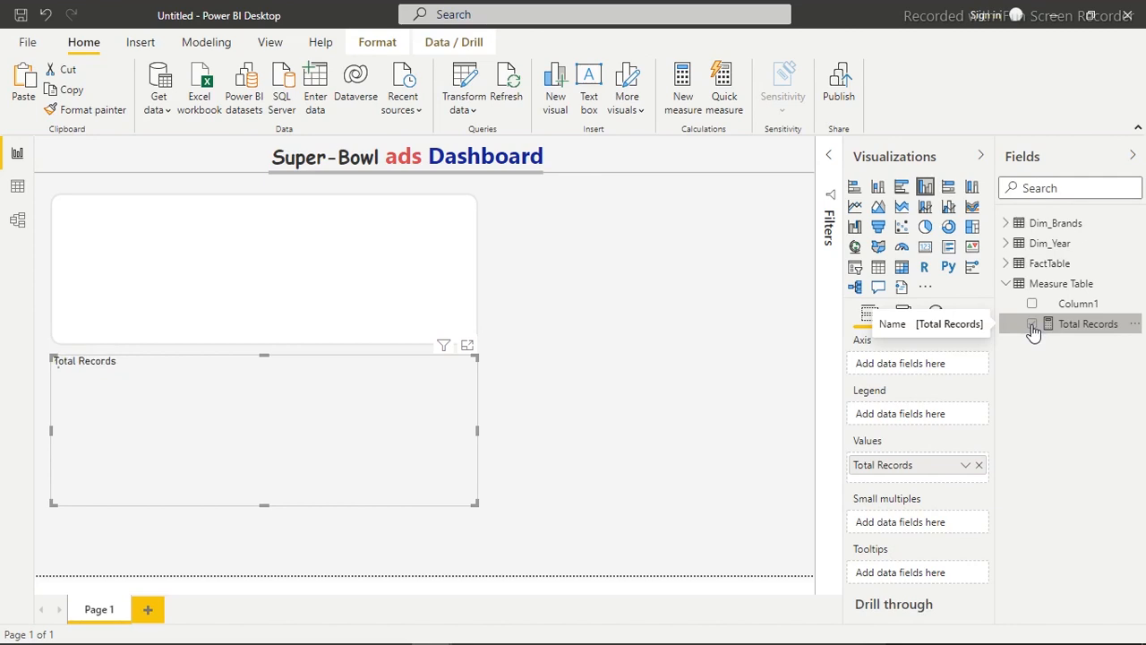
click(879, 188)
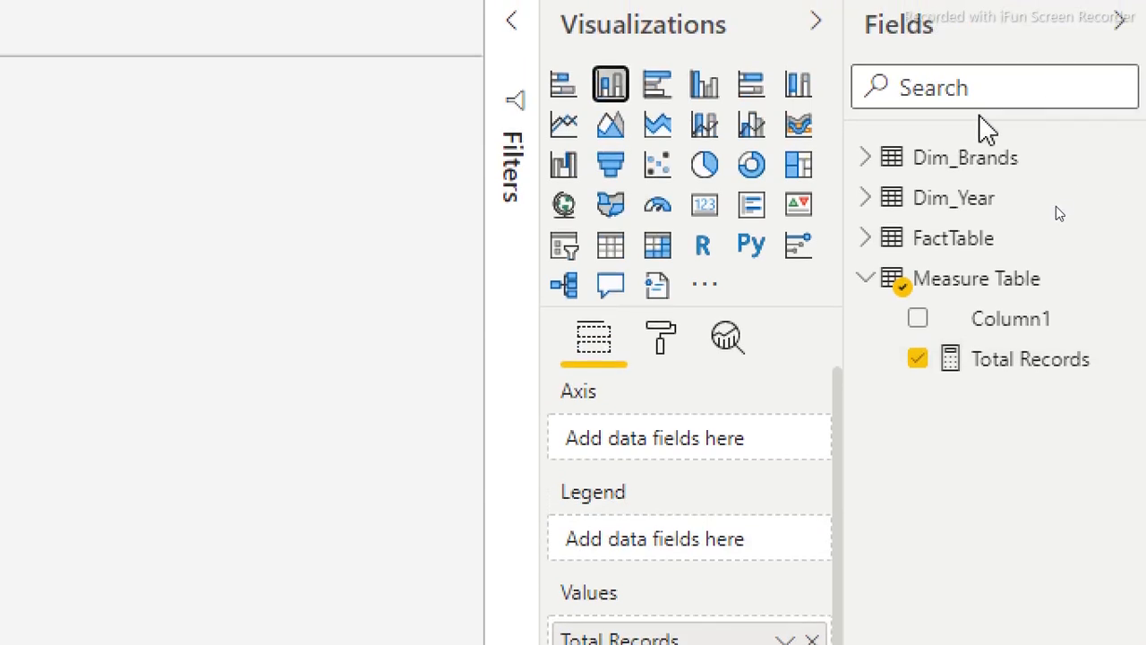
click(869, 161)
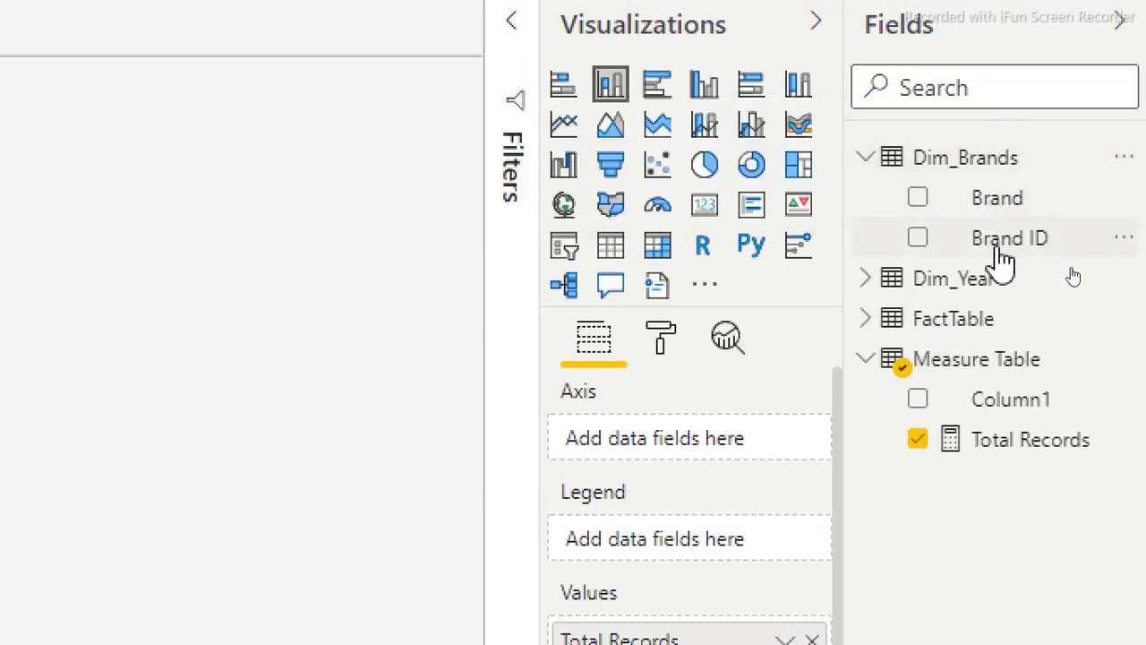
click(919, 201)
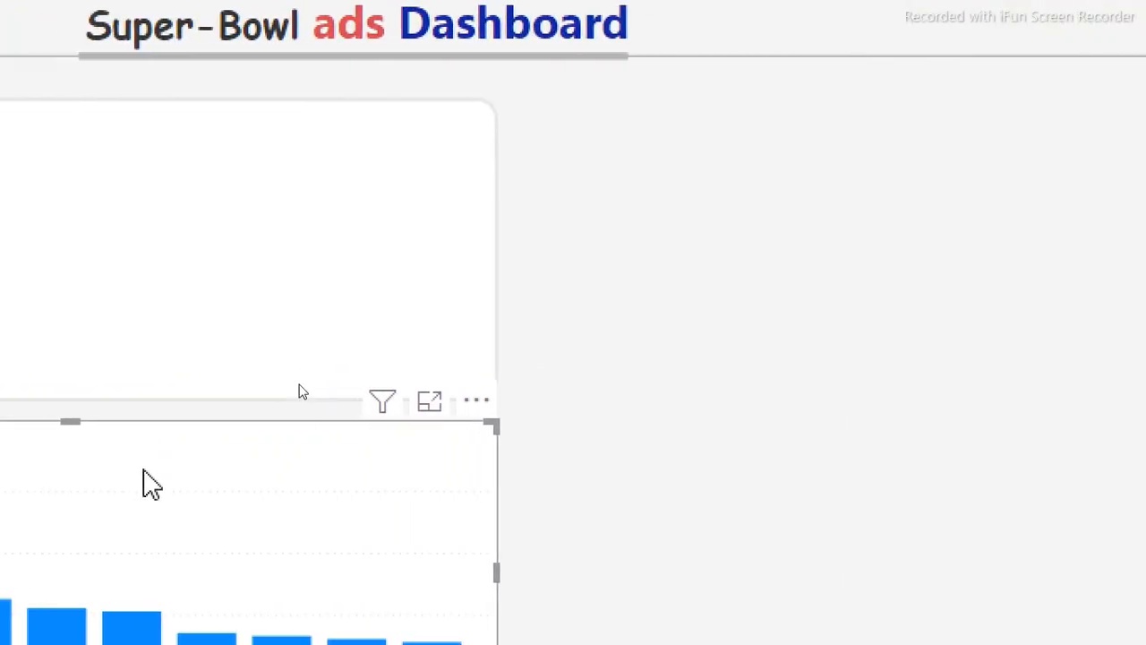
Step: Move the Total Records by Brand chart onto the white rounded panel and resize it to fit within the panel's edges
mouse_move(332, 199)
mouse_down()
mouse_move(339, 172)
mouse_move(348, 186)
mouse_up()
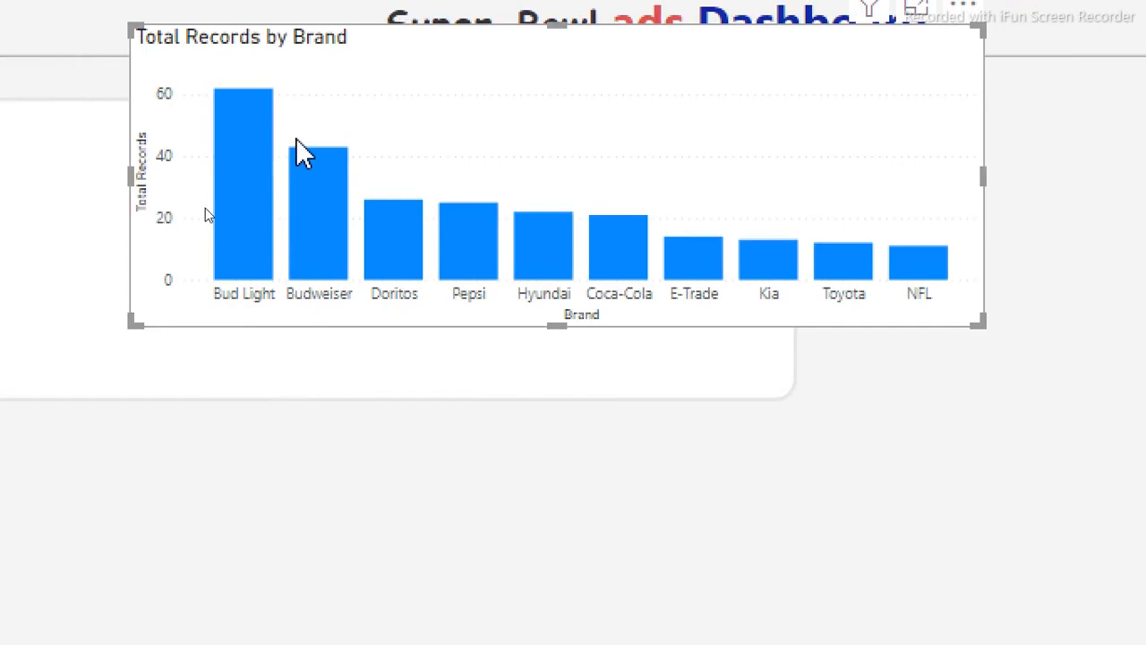
drag(608, 107, 423, 177)
drag(284, 229, 292, 224)
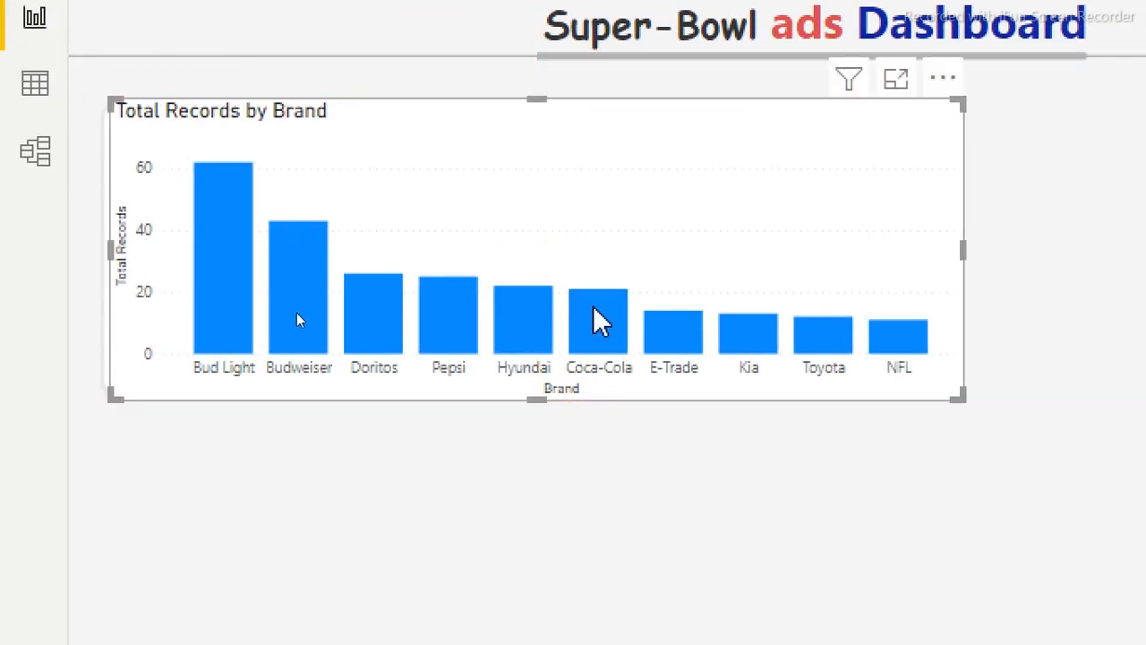
click(542, 418)
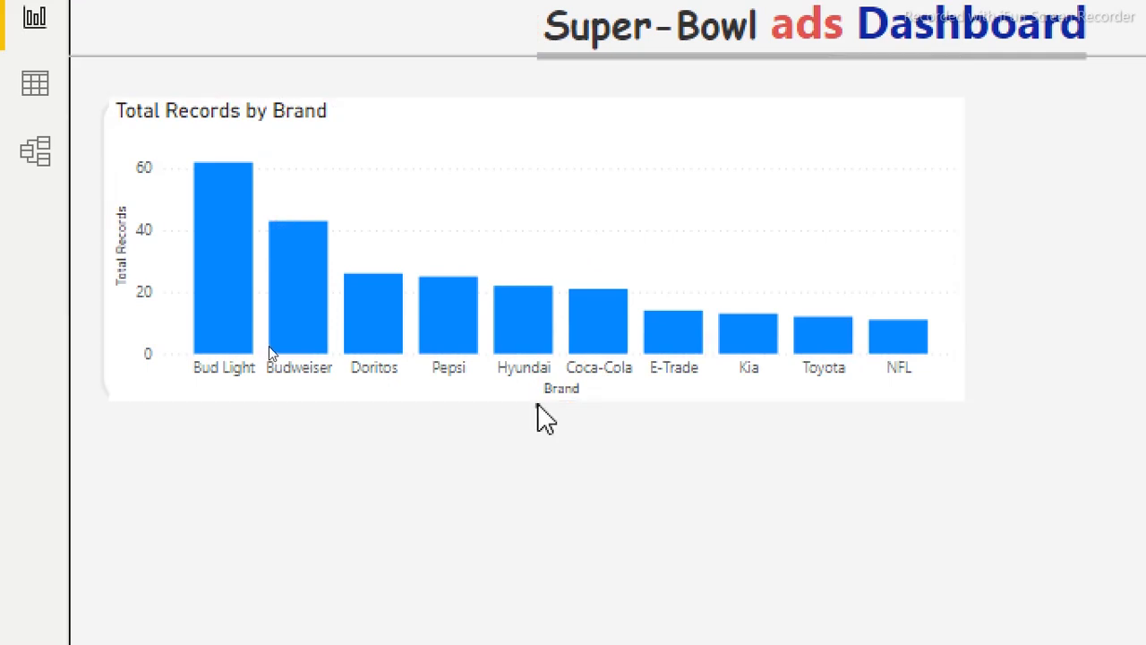
click(450, 121)
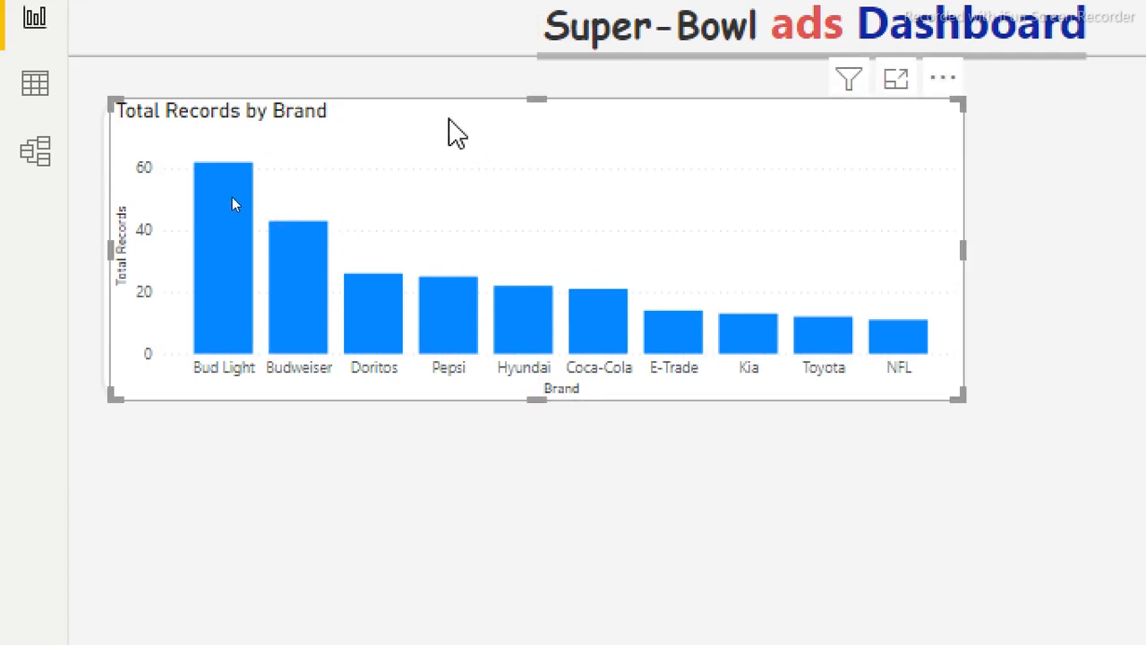
mouse_move(539, 104)
mouse_down()
mouse_move(537, 131)
mouse_move(537, 122)
mouse_up()
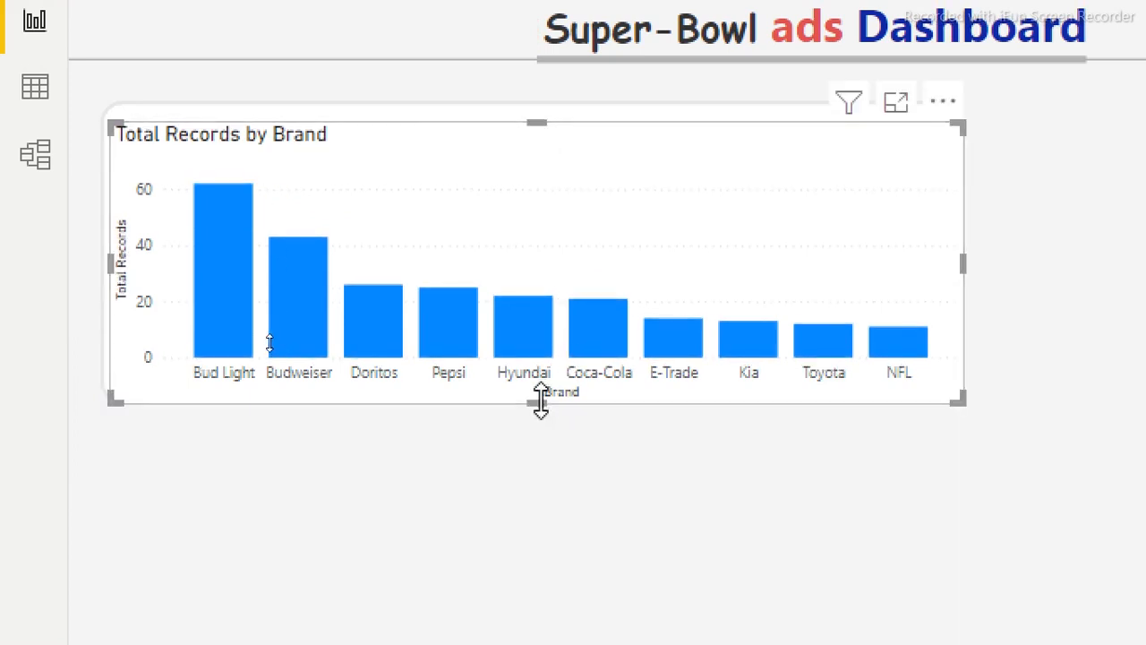
drag(540, 403, 540, 391)
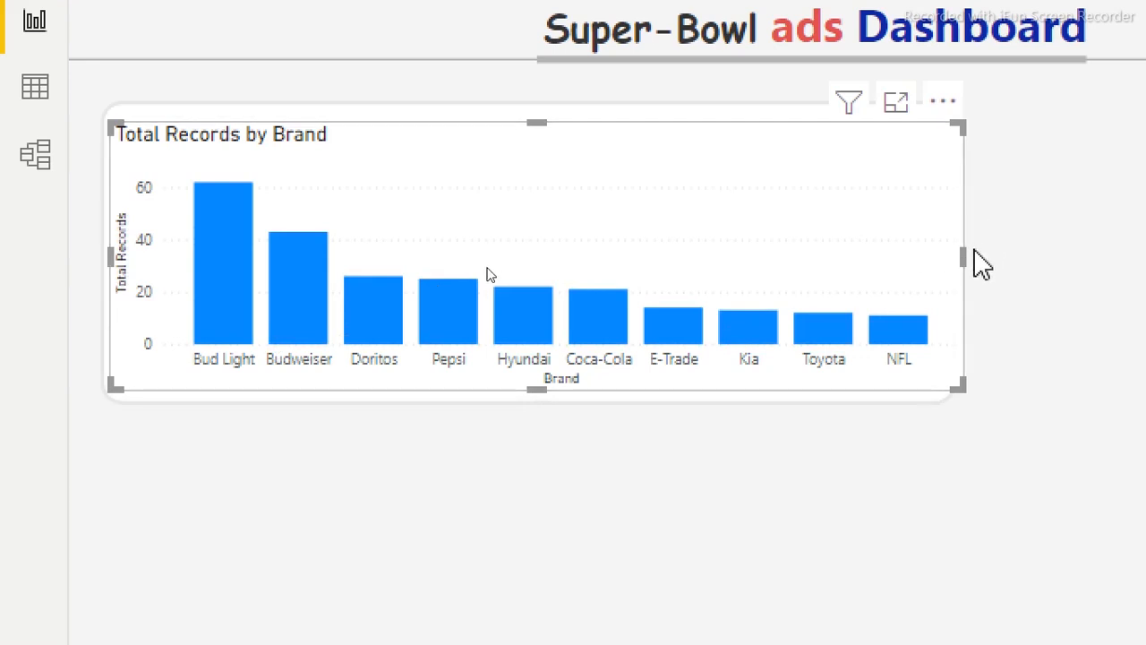
drag(959, 263, 955, 266)
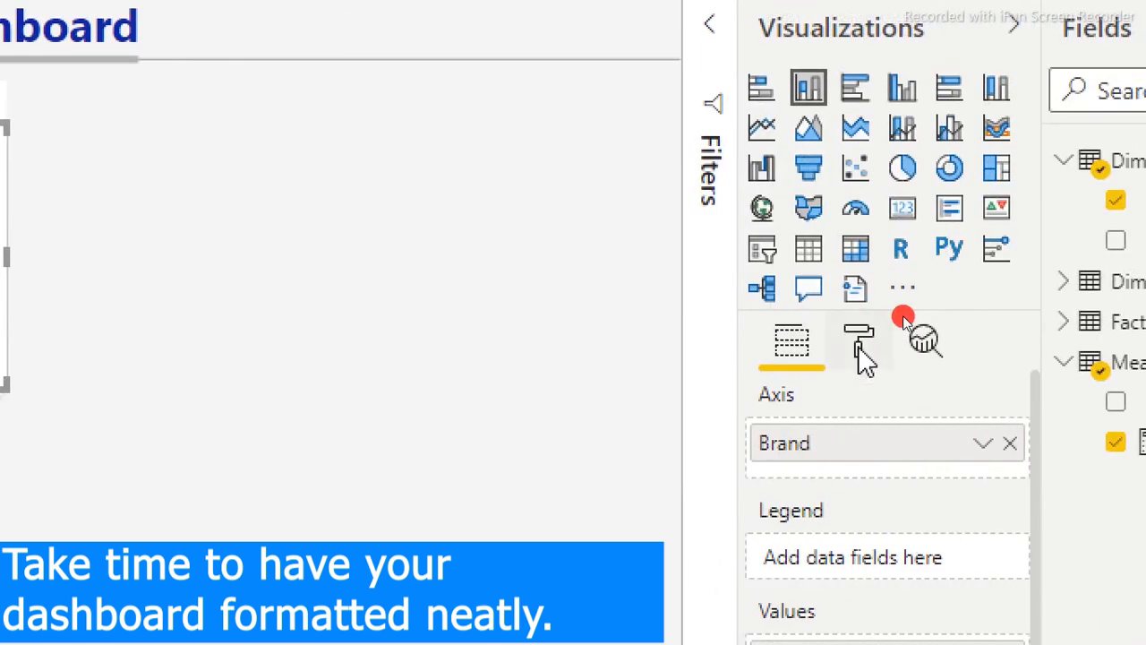
Step: Turn off the X axis title of the brands chart, keeping the X axis itself on
click(862, 357)
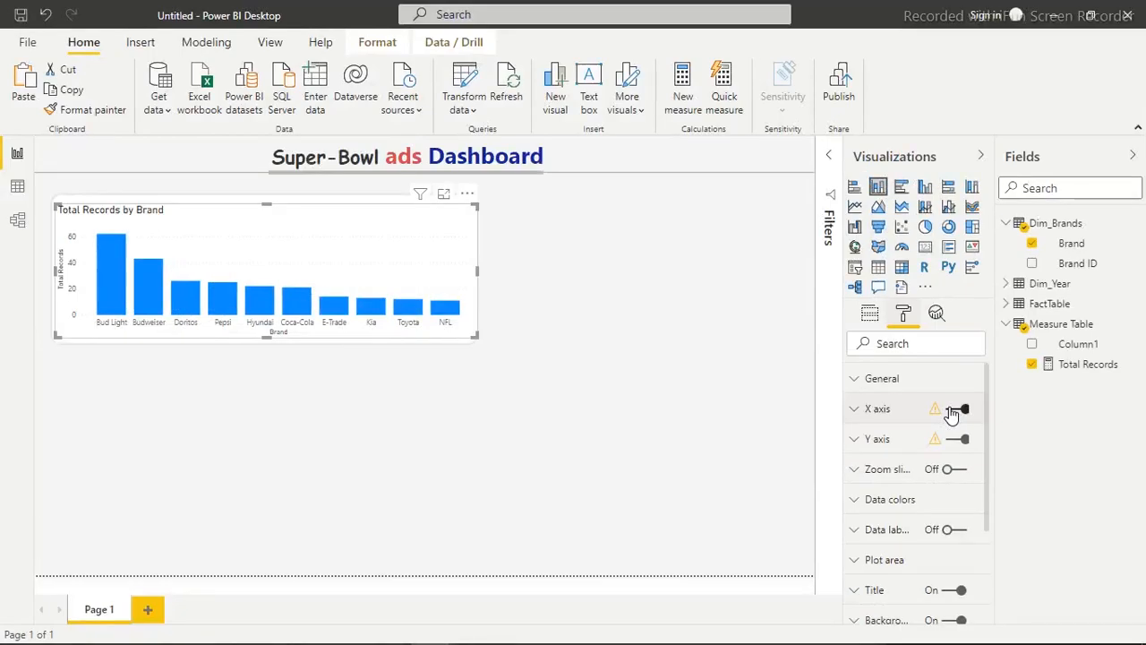
click(959, 412)
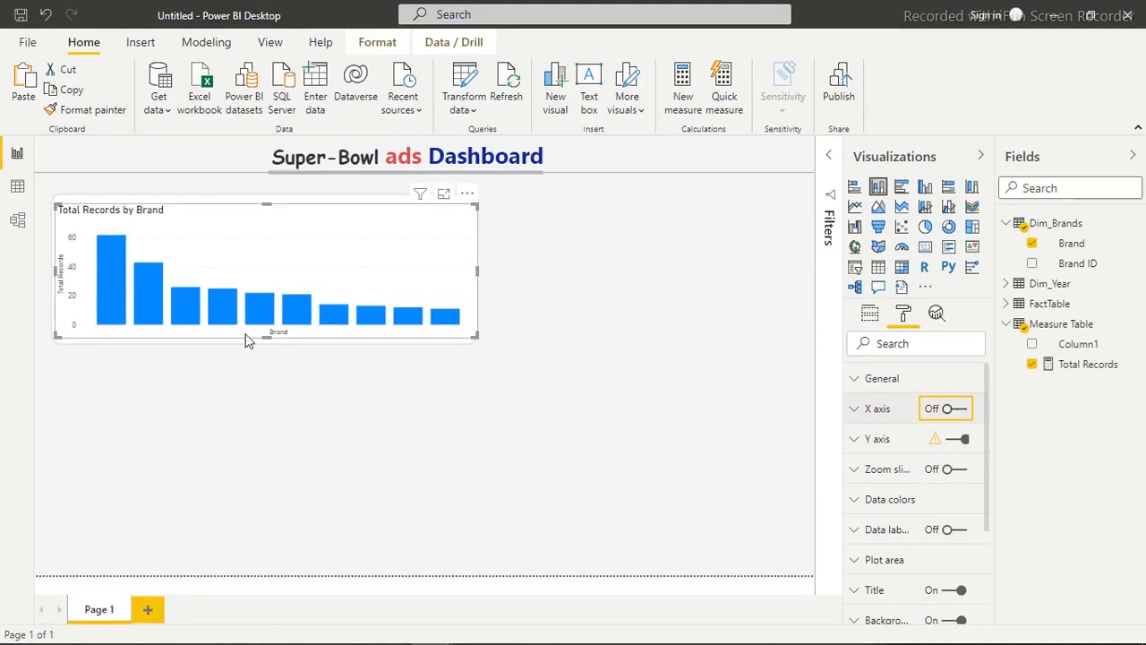
click(952, 416)
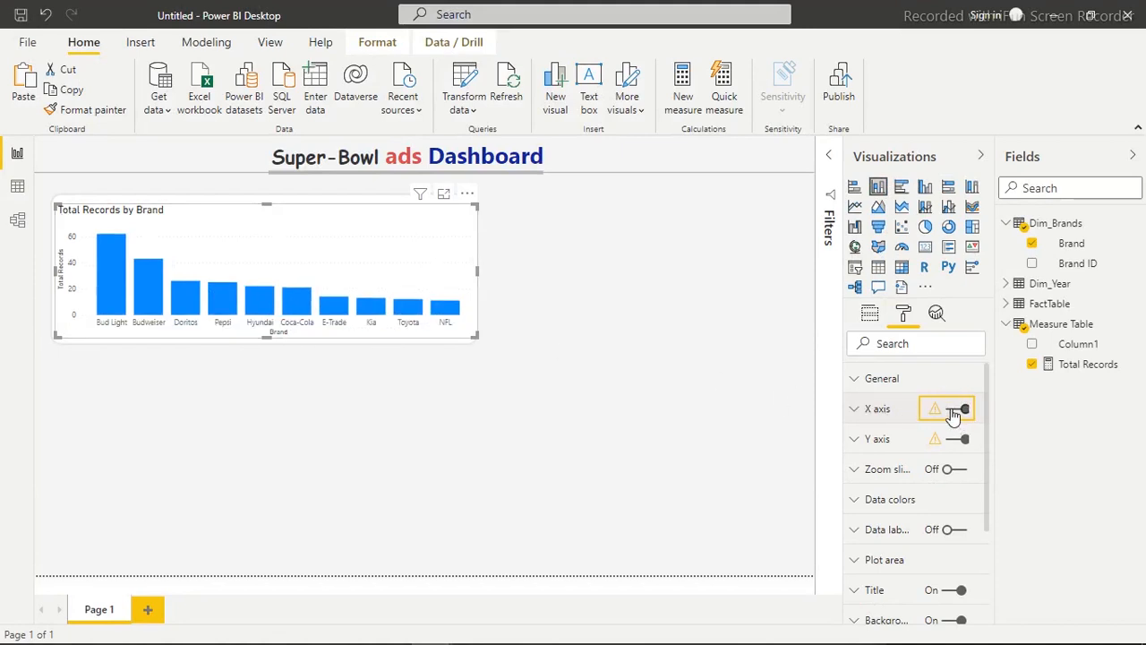
click(882, 409)
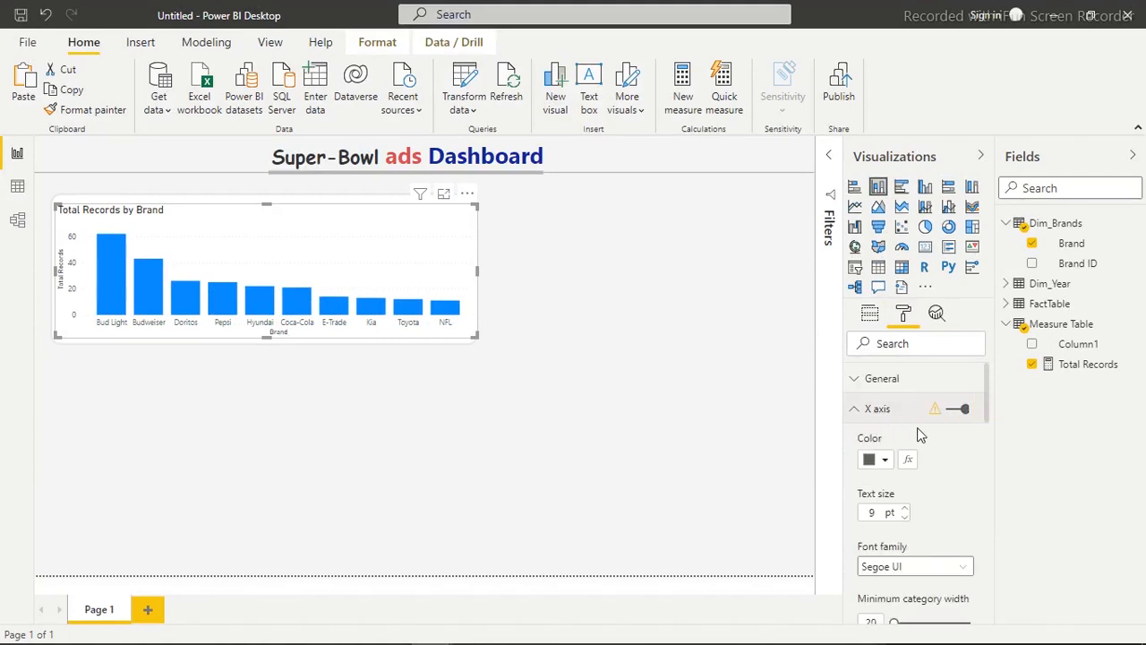
drag(987, 401, 990, 488)
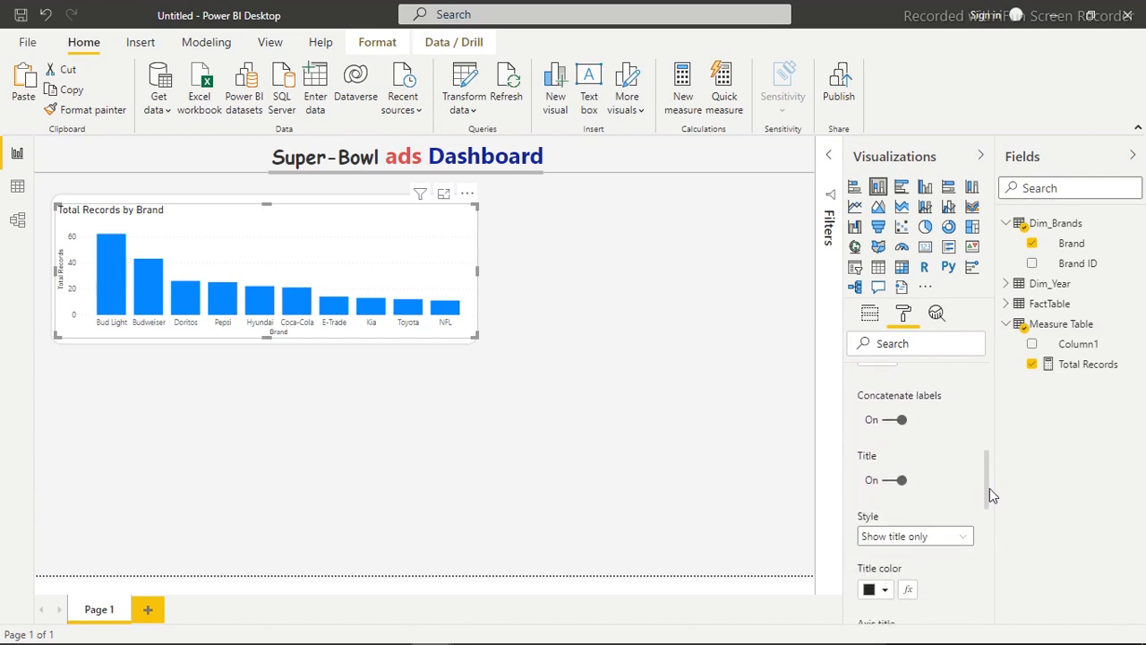
click(892, 481)
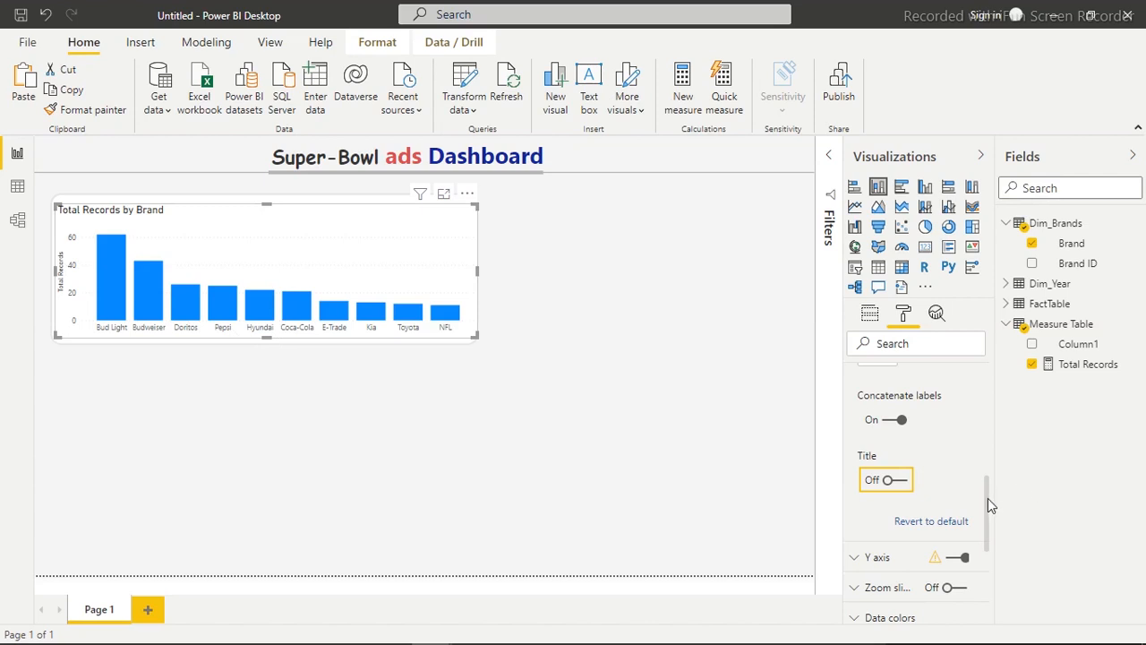
drag(988, 502, 979, 391)
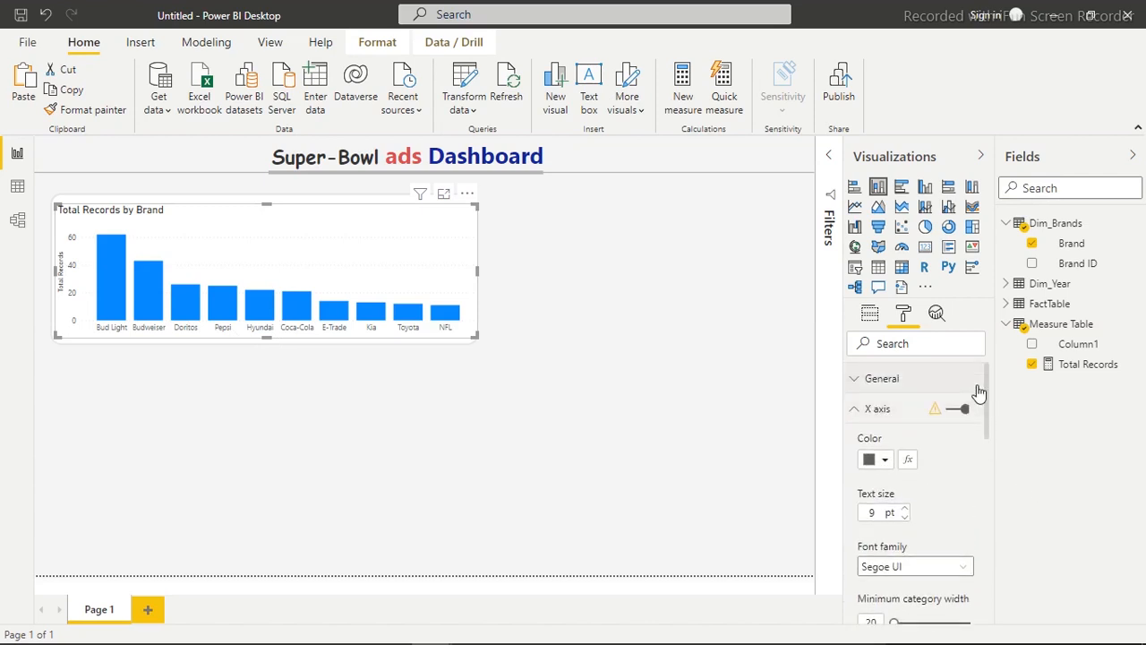
click(873, 413)
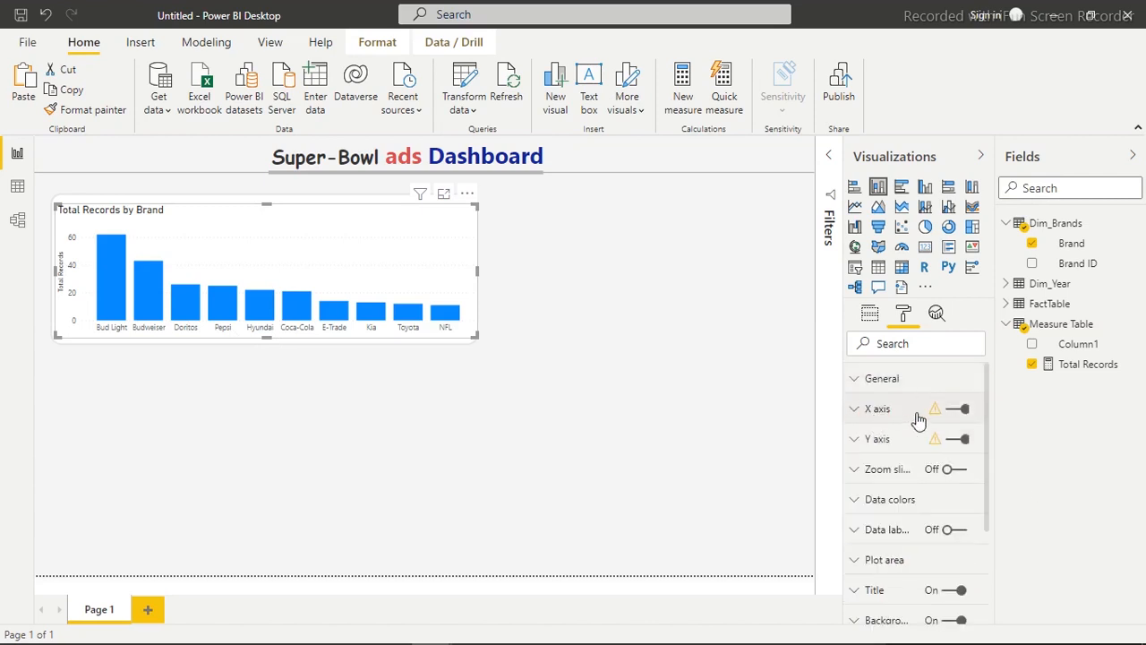
Step: Turn off the brands chart's Y axis title, switch the whole Y axis off and deselect the chart
click(962, 439)
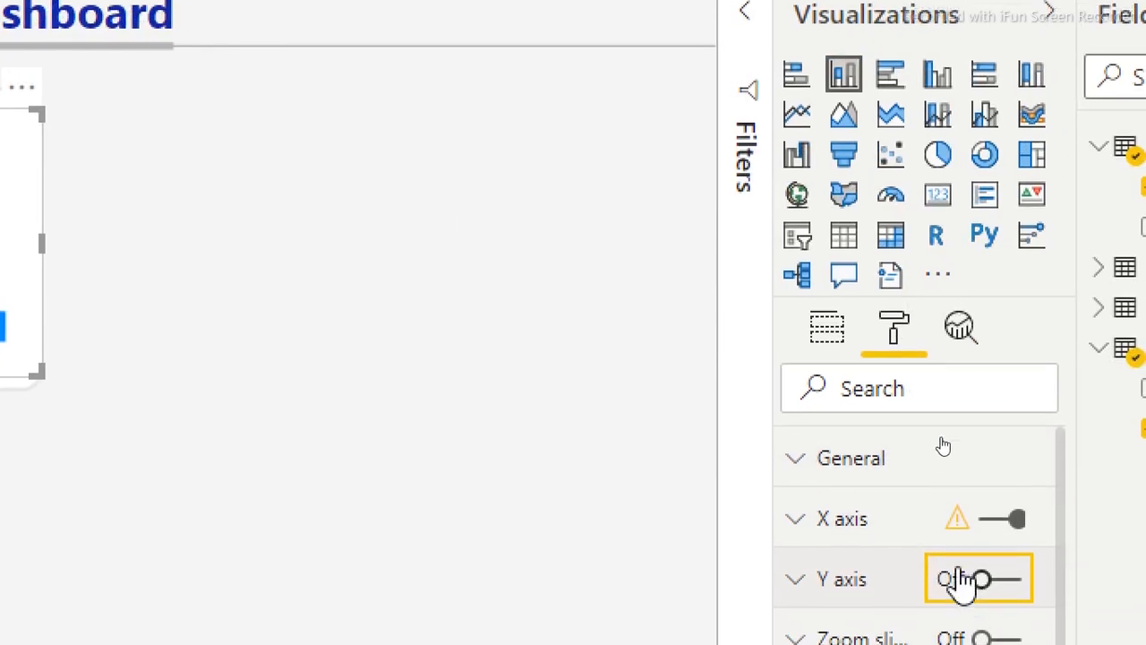
click(976, 580)
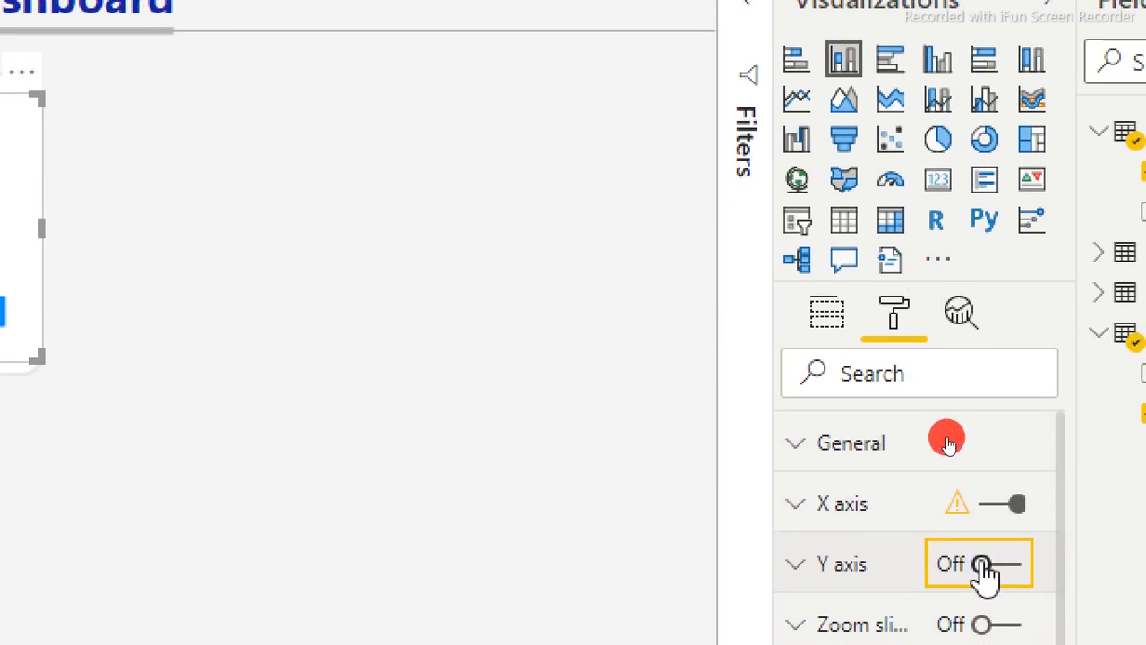
click(839, 564)
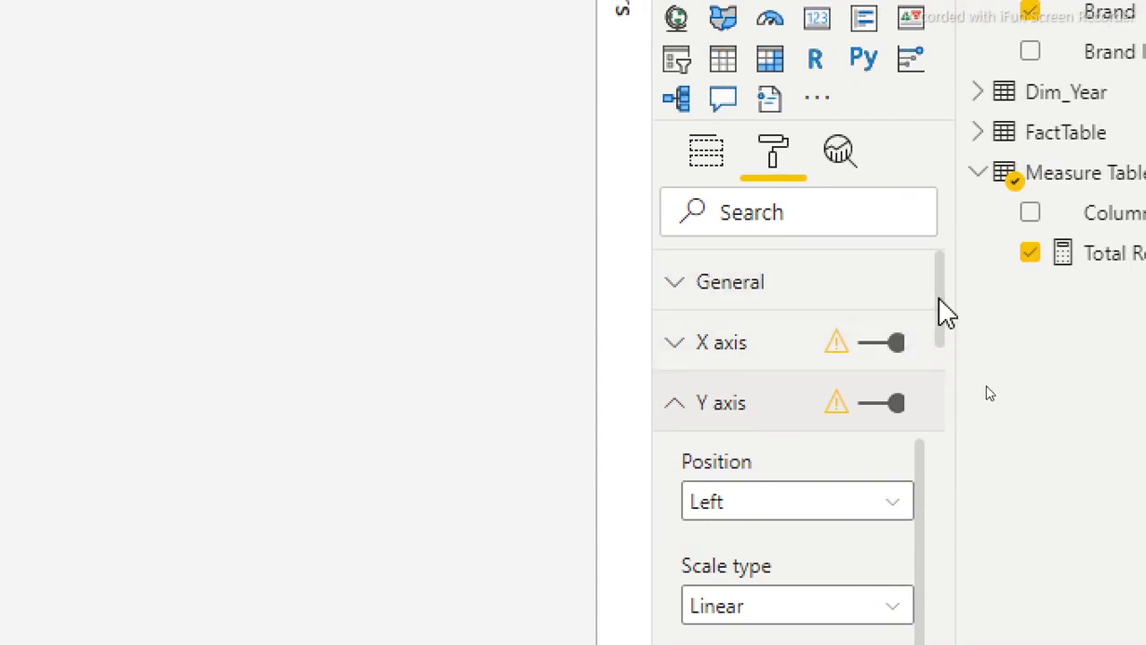
drag(938, 301, 936, 644)
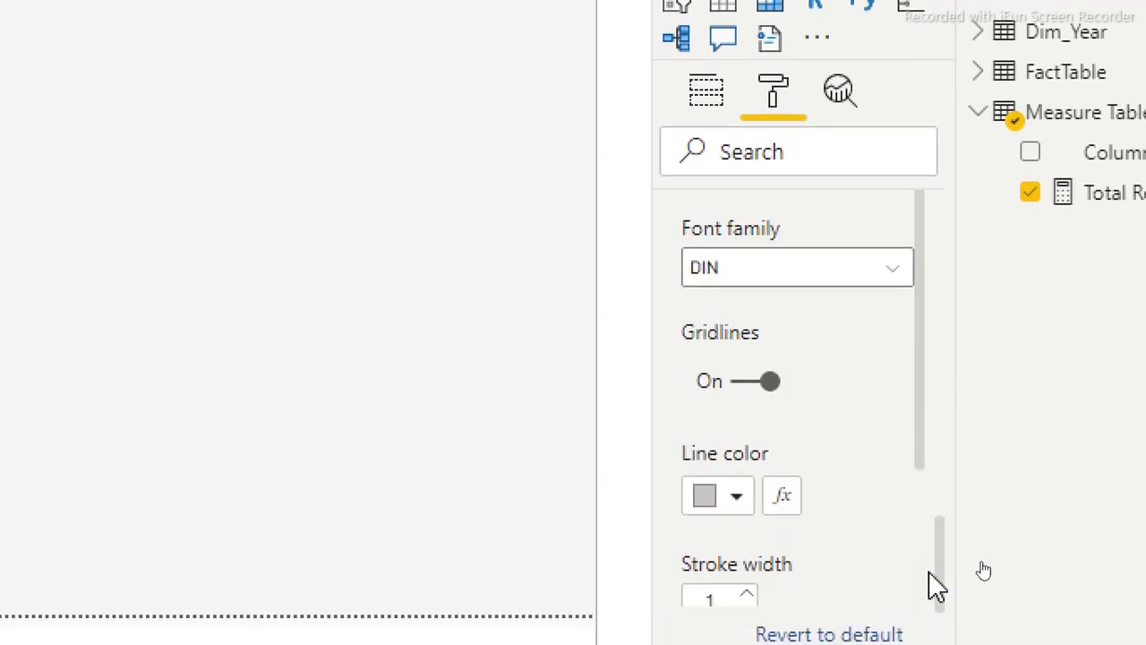
drag(935, 587, 937, 455)
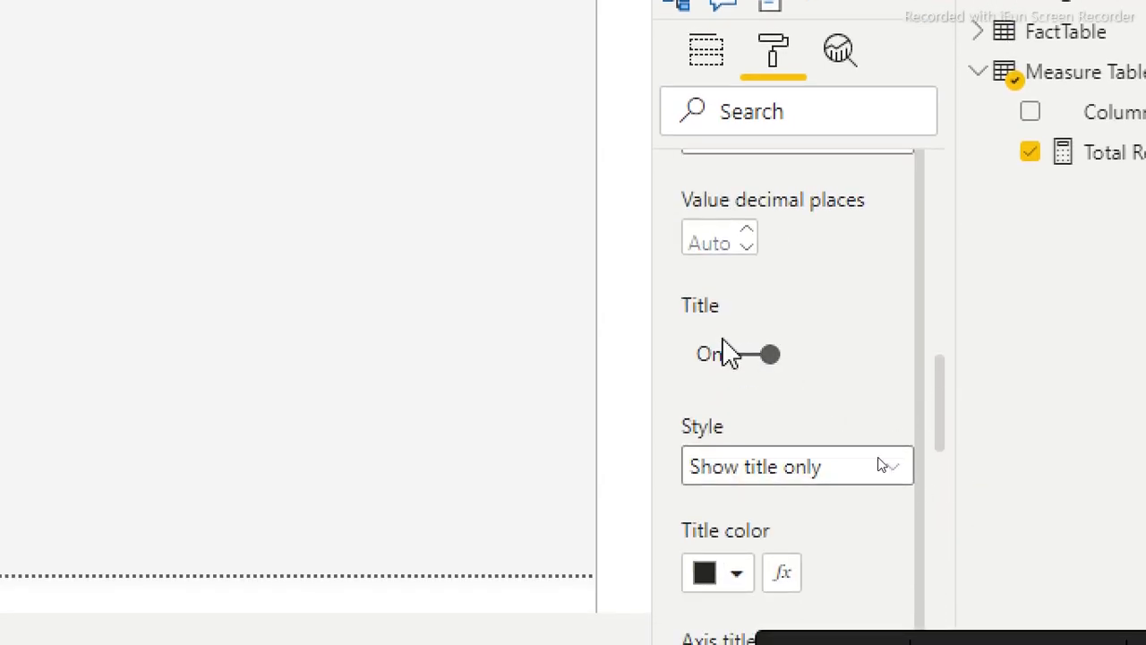
click(749, 357)
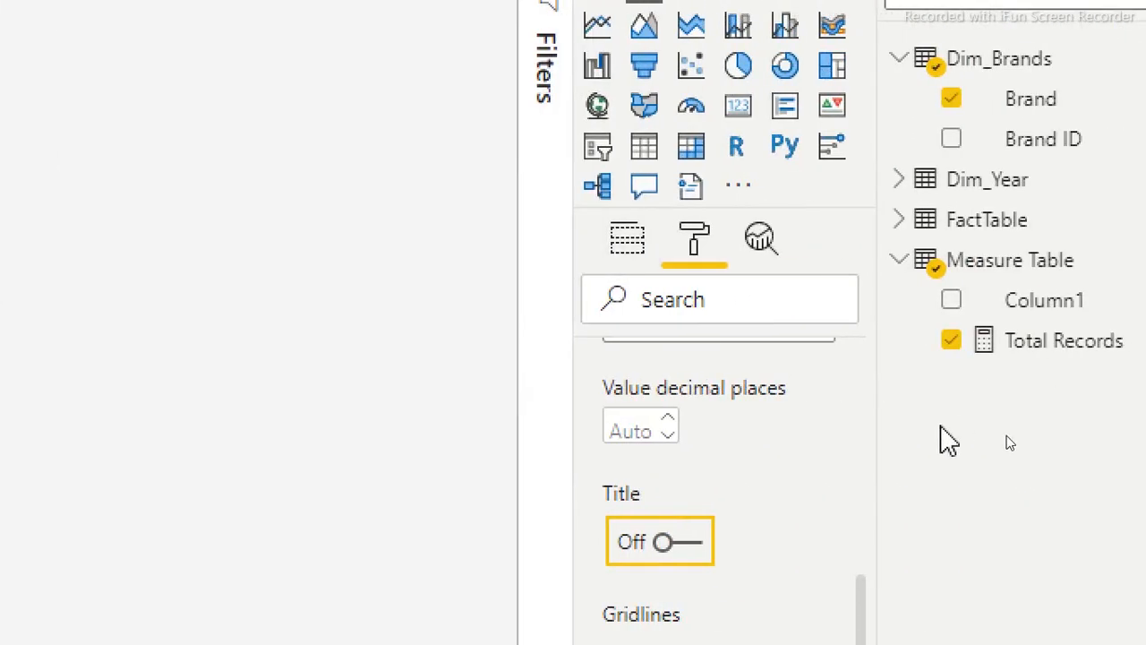
drag(866, 580, 878, 363)
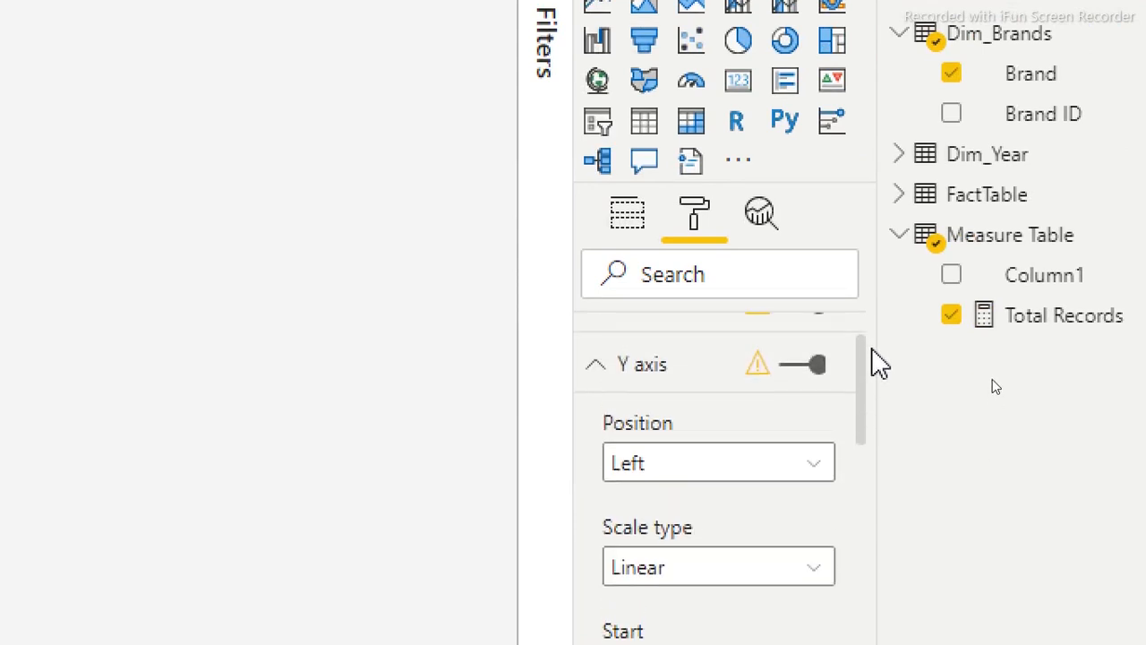
click(795, 364)
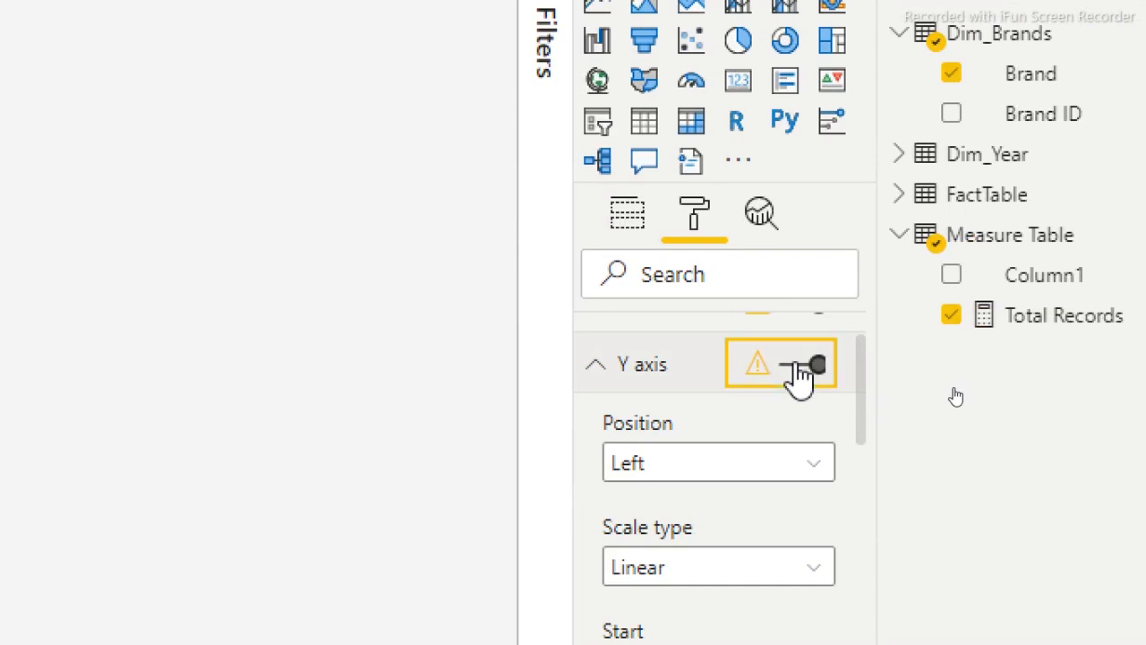
click(605, 384)
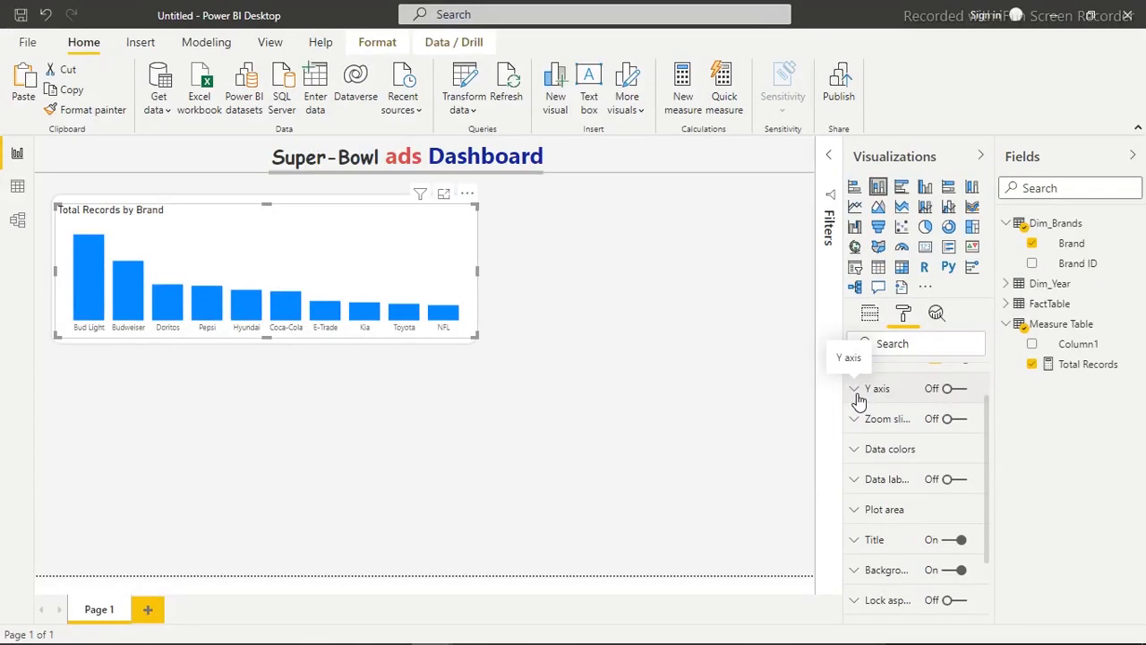
click(431, 395)
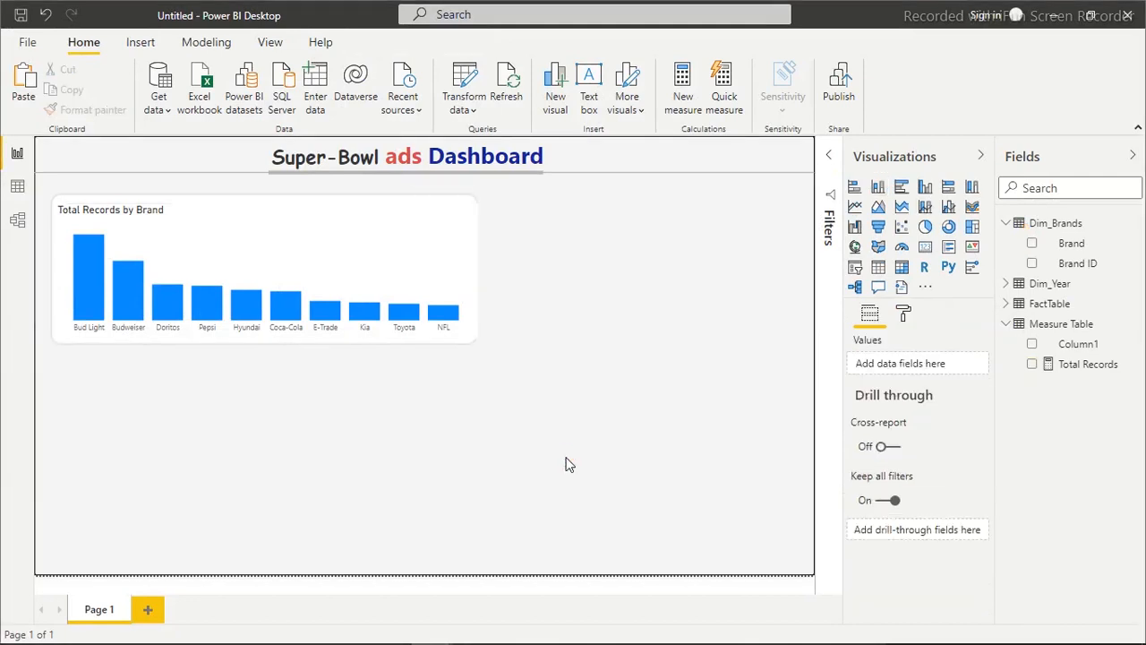
Step: Turn off the background of the brands chart
click(327, 250)
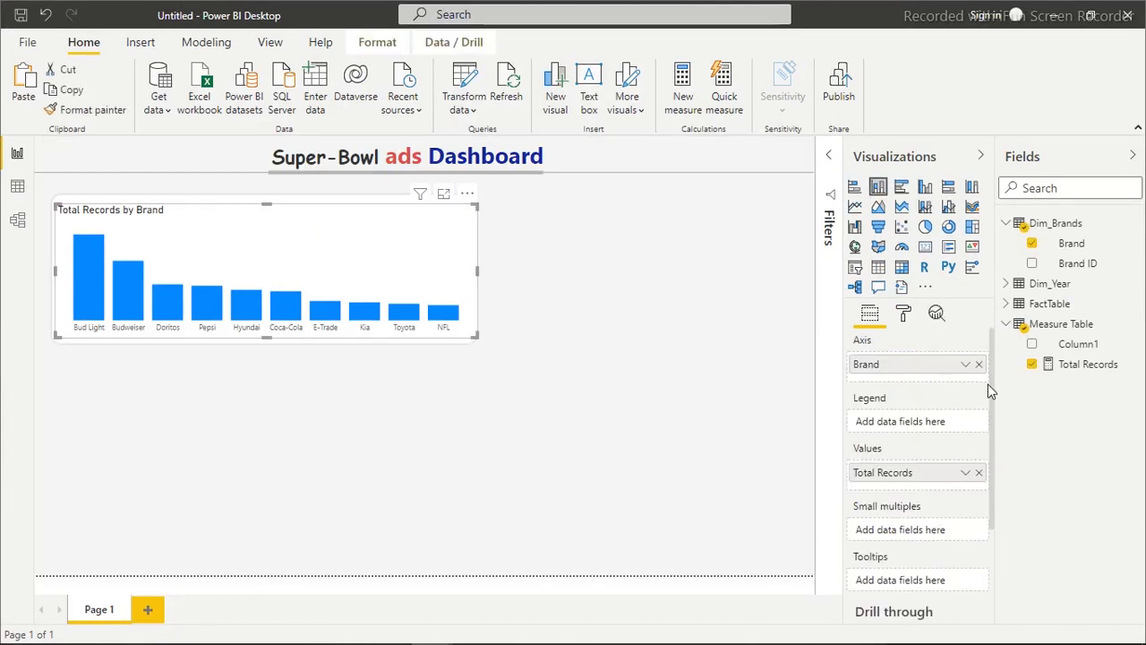
click(907, 312)
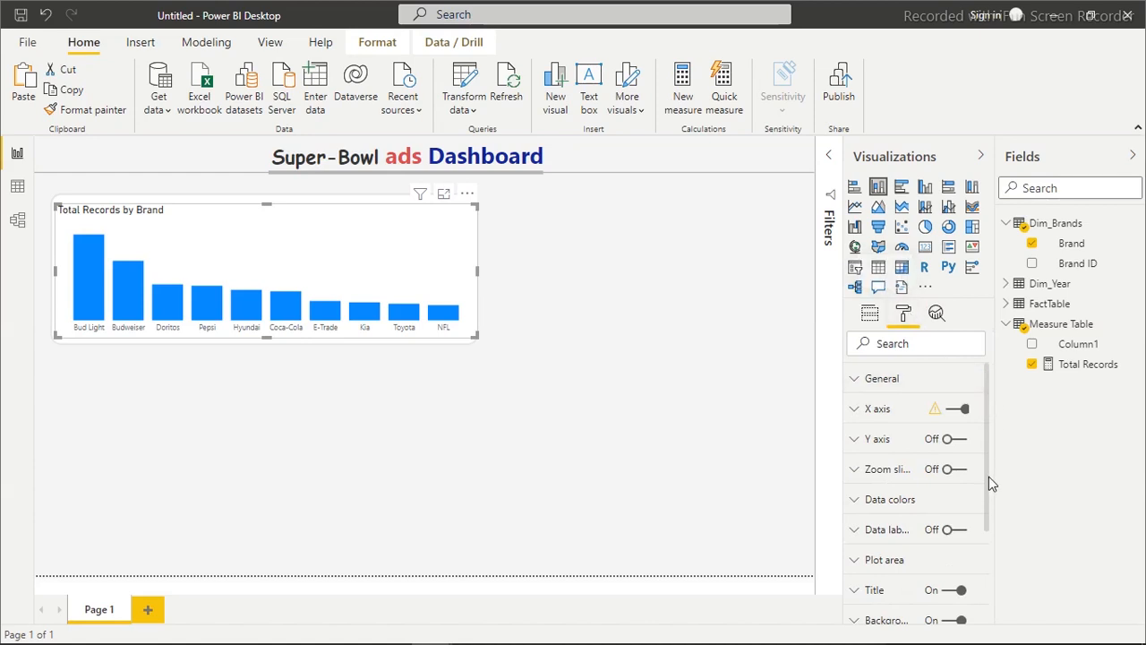
drag(989, 521, 990, 590)
click(947, 468)
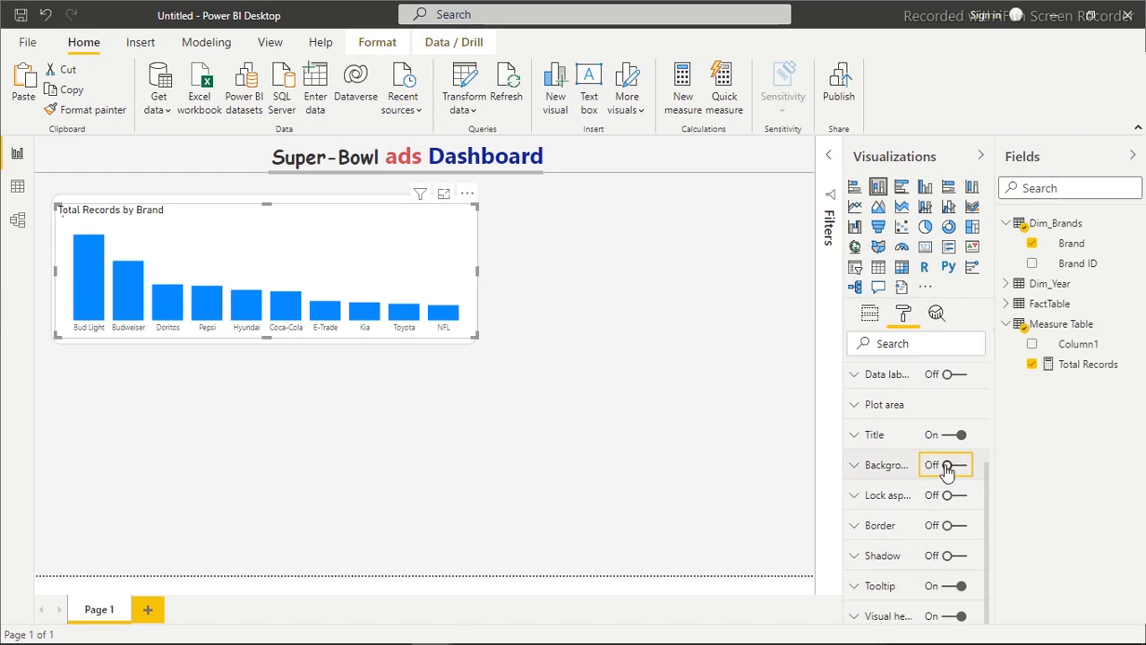
Step: Change the title text of the brands chart to "Number of ads by Brands"
click(895, 435)
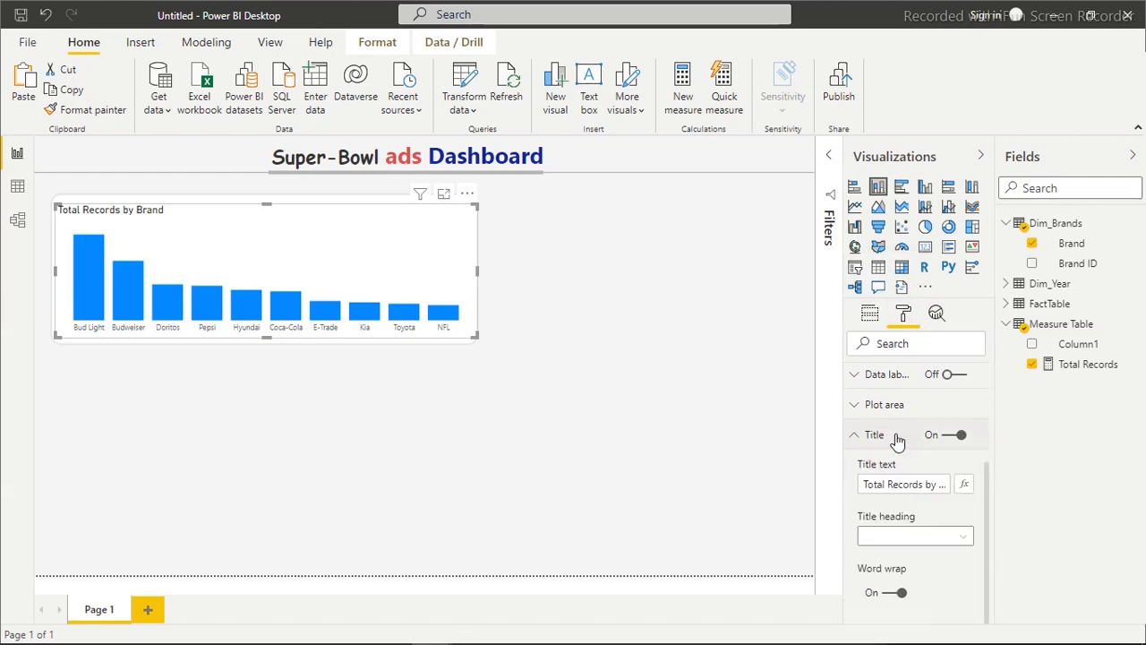
click(942, 485)
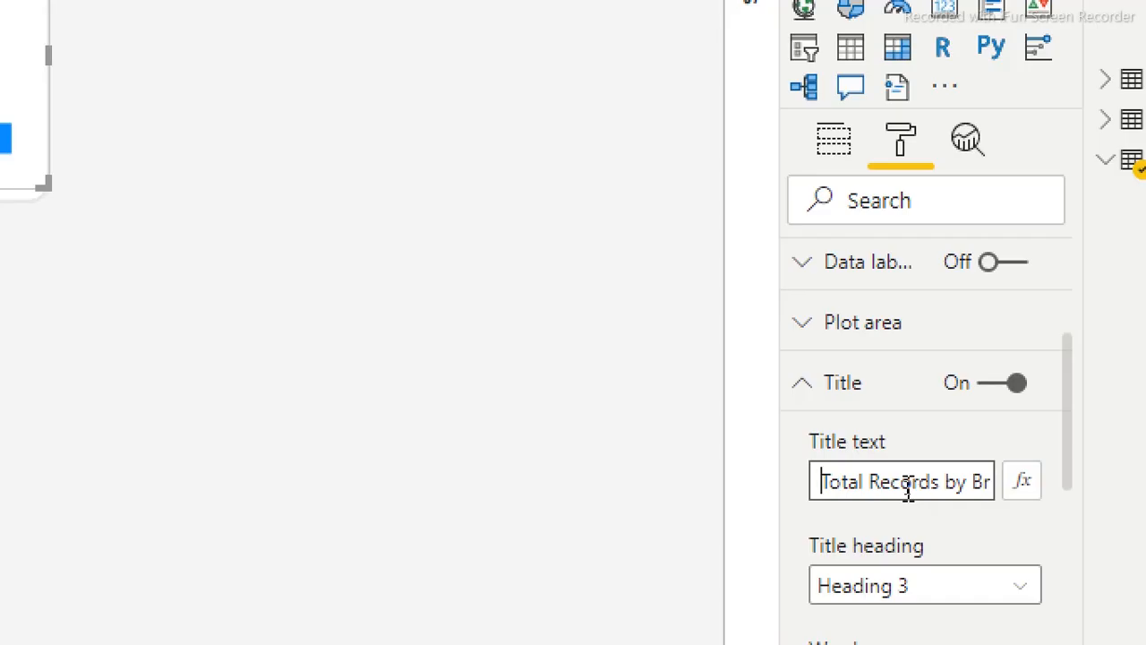
key(ctrl+a)
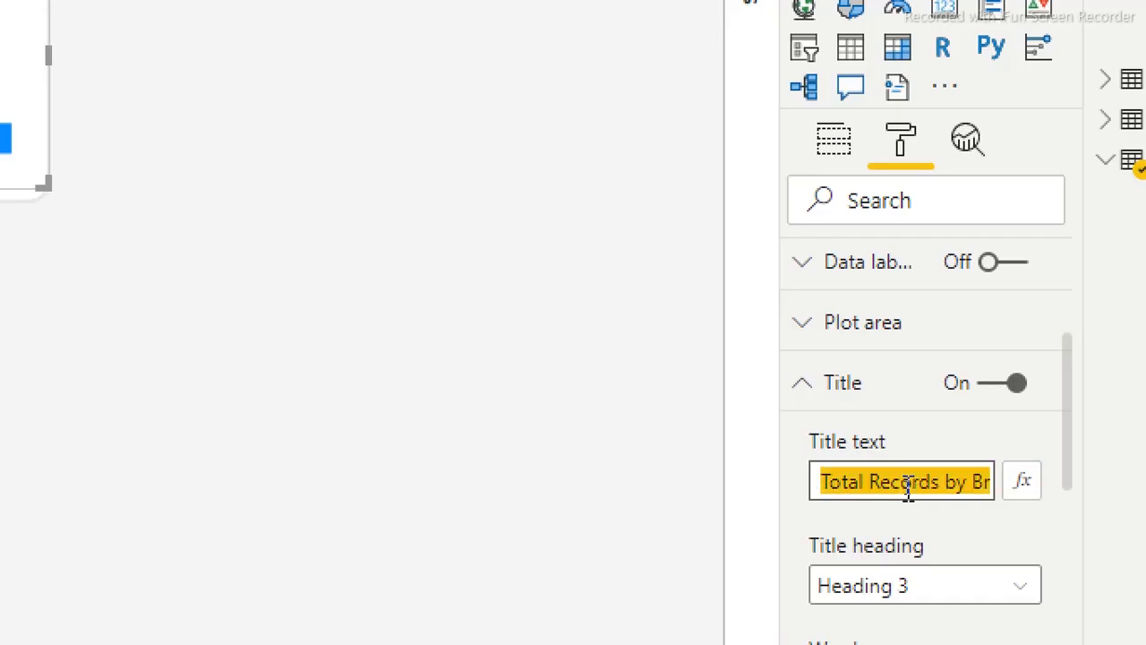
text(Num)
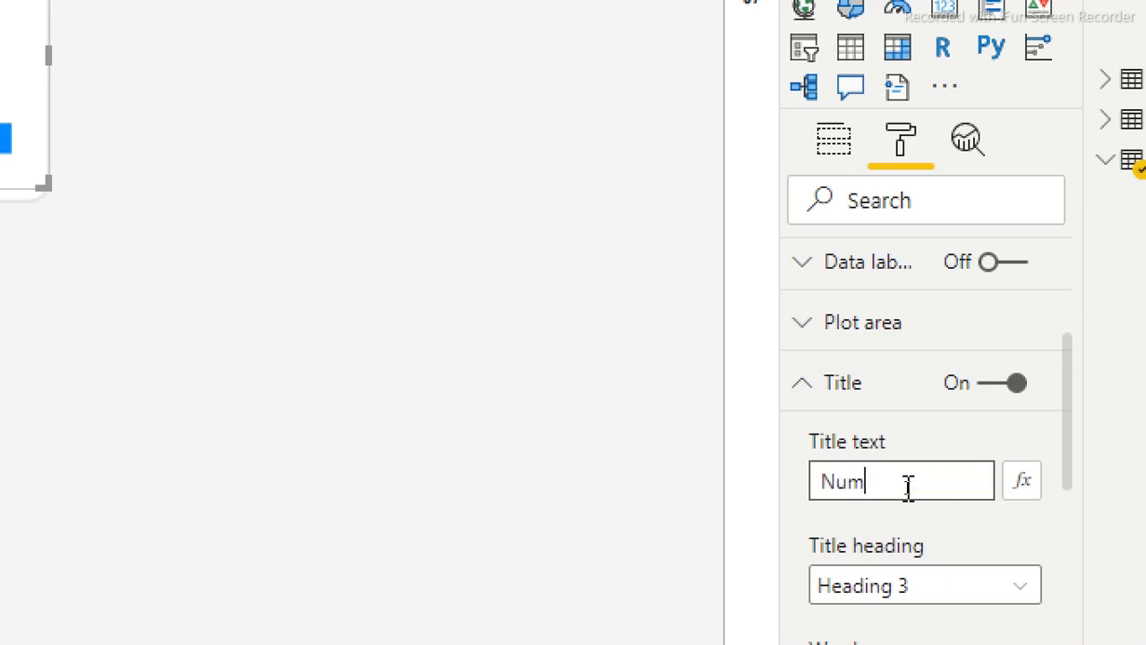
text(ber )
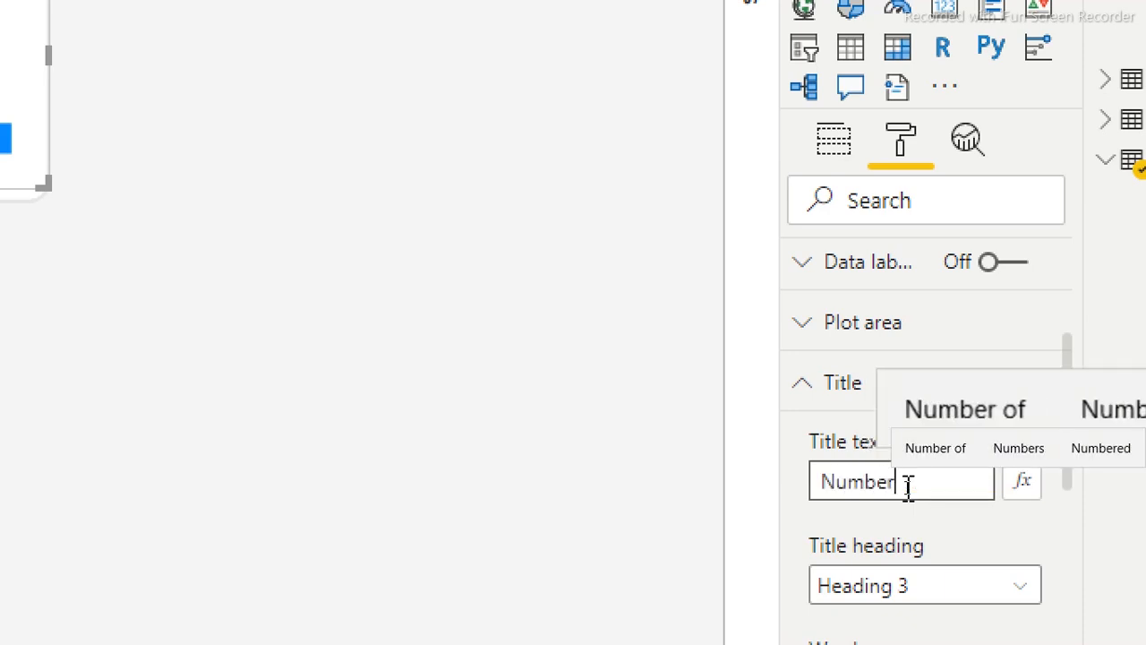
text(of ads by Brands)
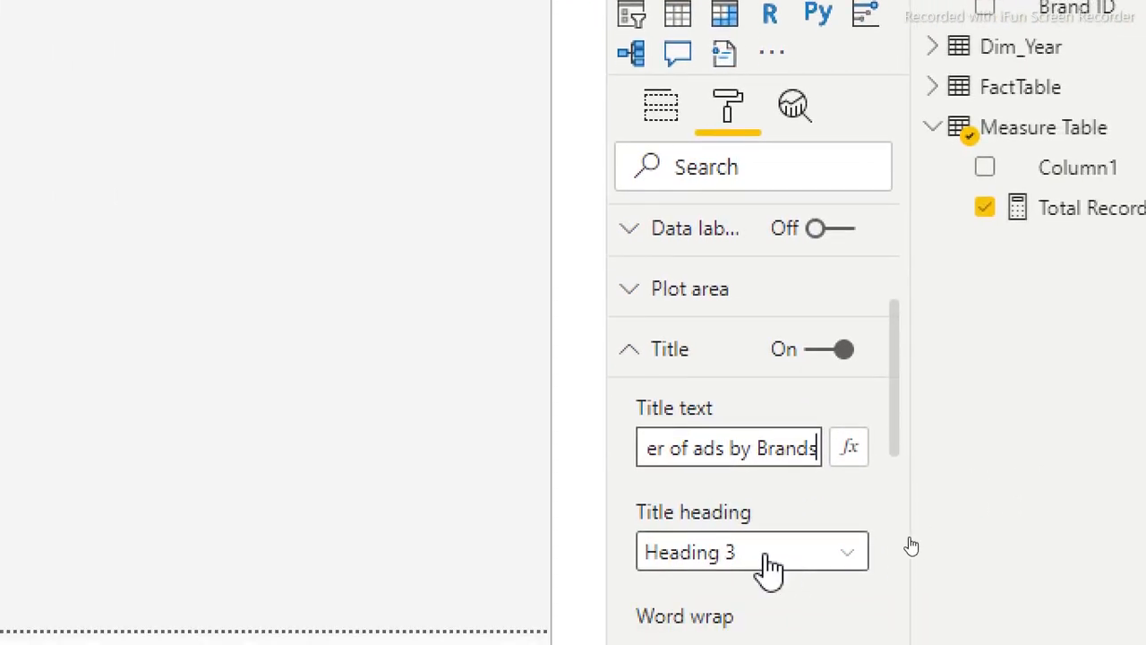
Step: Center the brands chart's title and set its font family to Comic Sans MS
drag(898, 340, 887, 472)
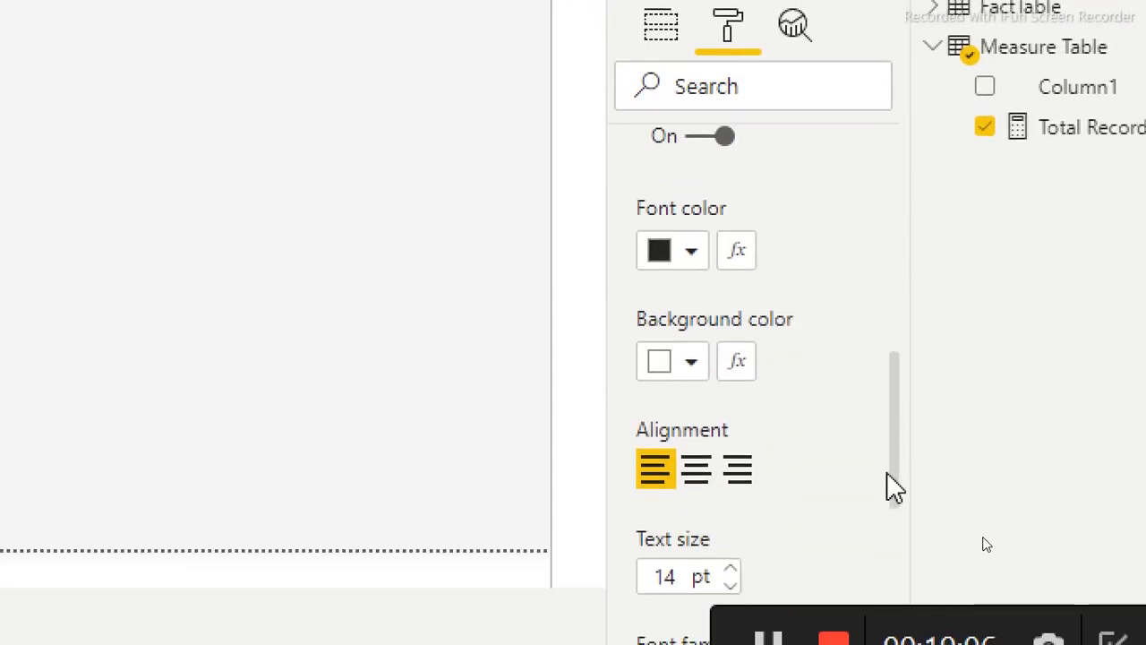
click(694, 476)
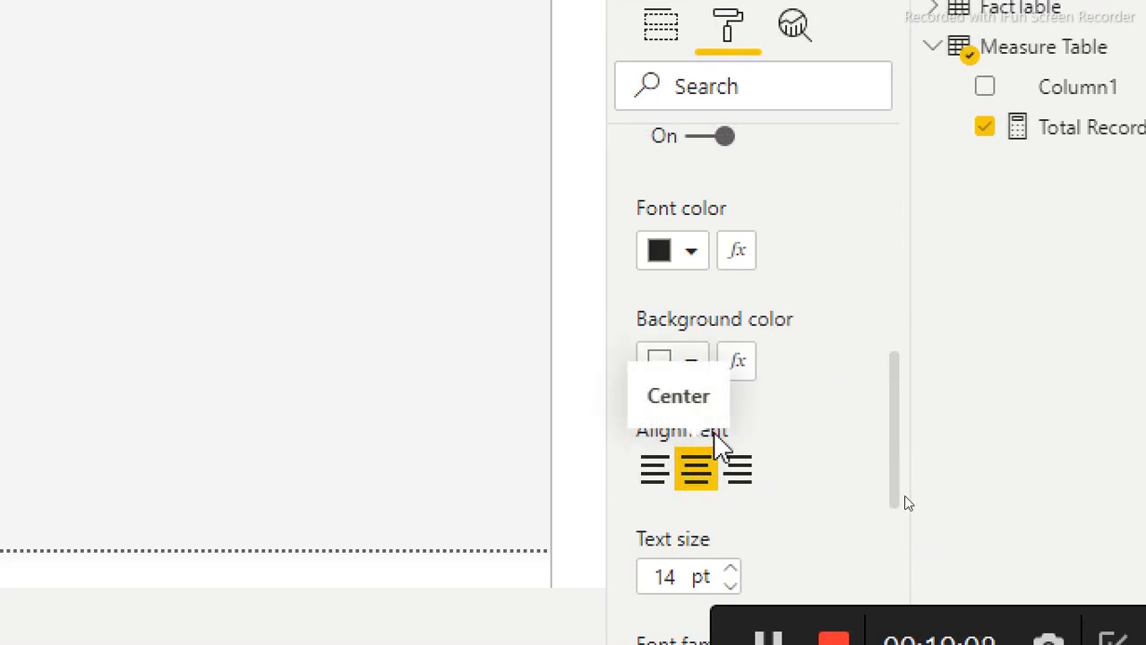
drag(901, 389, 894, 644)
drag(893, 604, 893, 435)
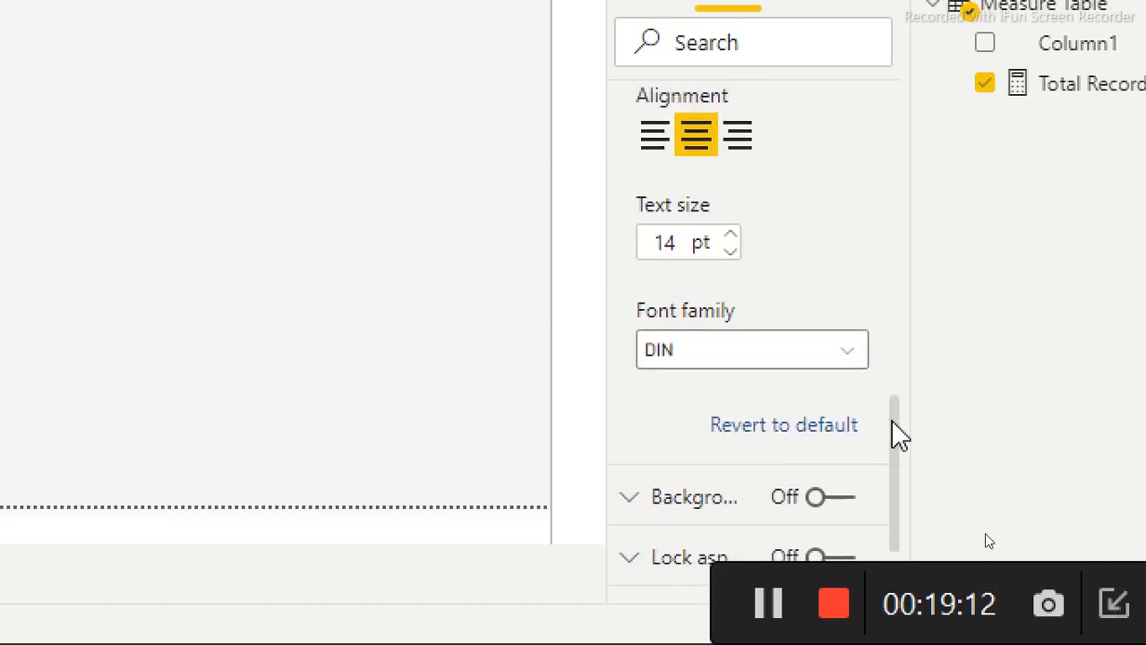
click(841, 352)
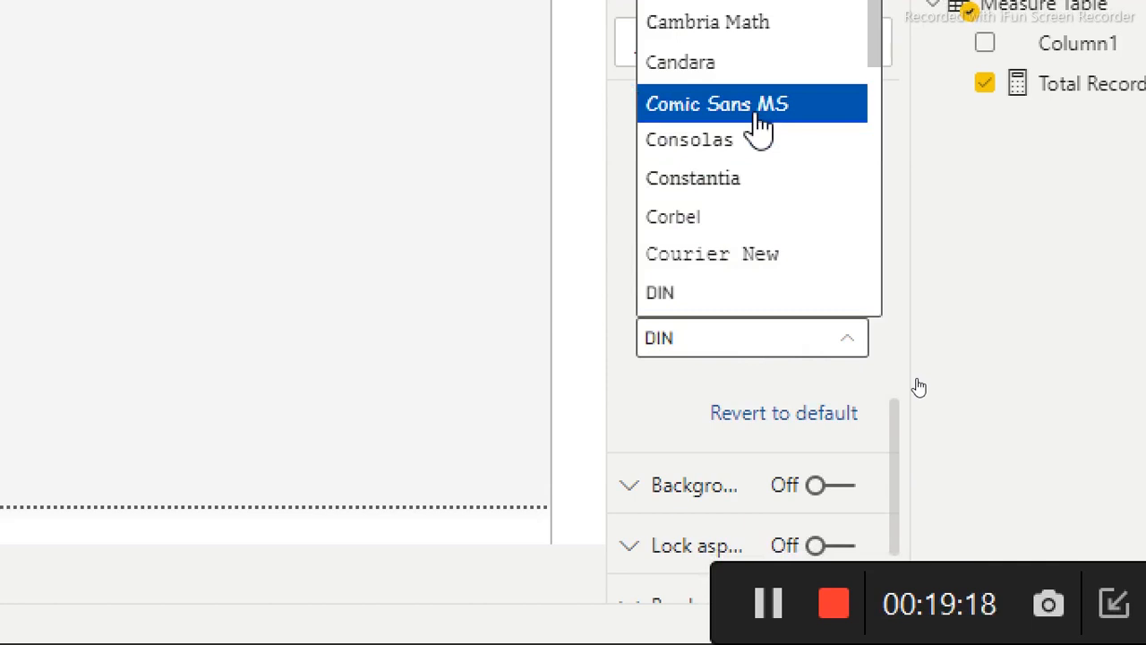
click(758, 107)
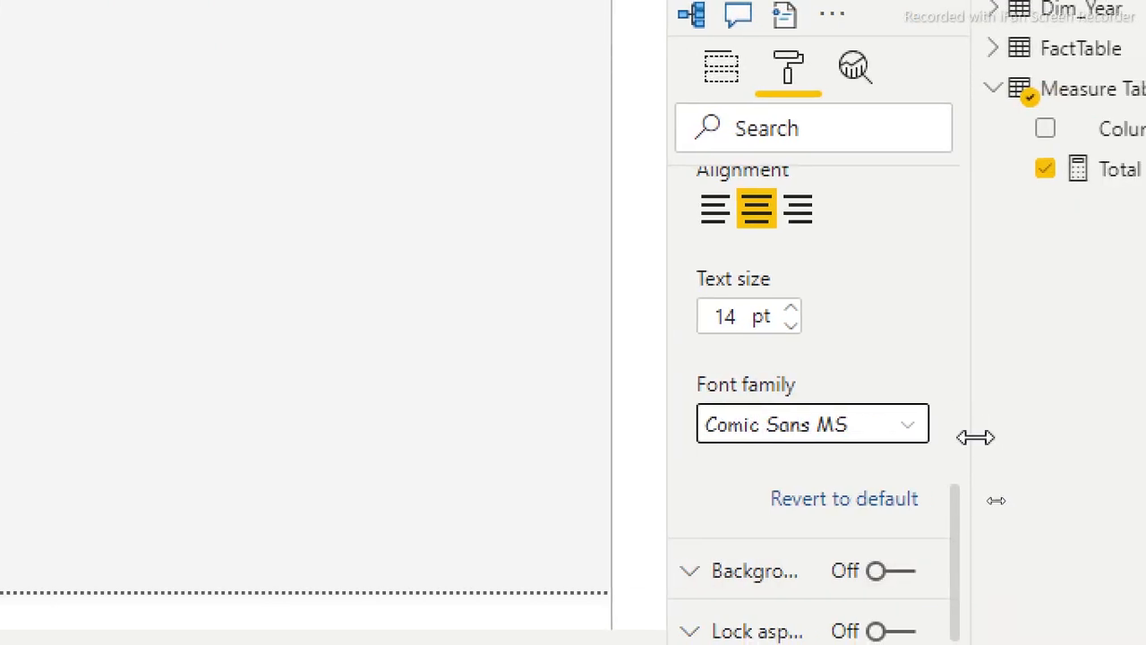
Step: Set the font color of the brands chart's title to the same bright blue as its columns and deselect the chart
drag(956, 524, 940, 392)
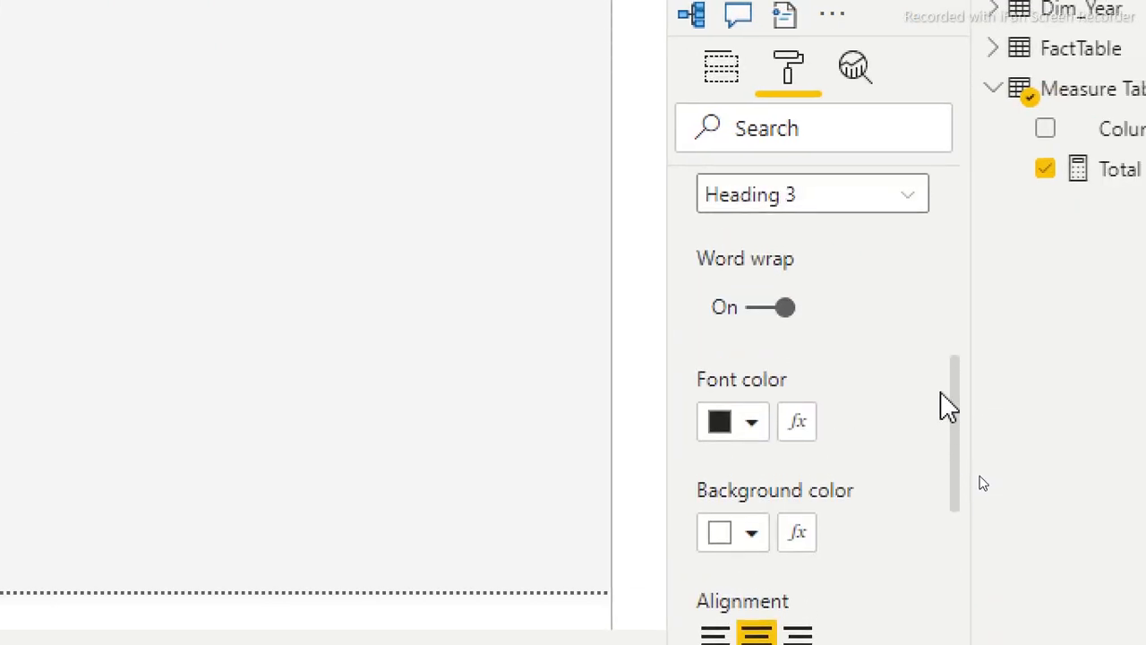
click(750, 423)
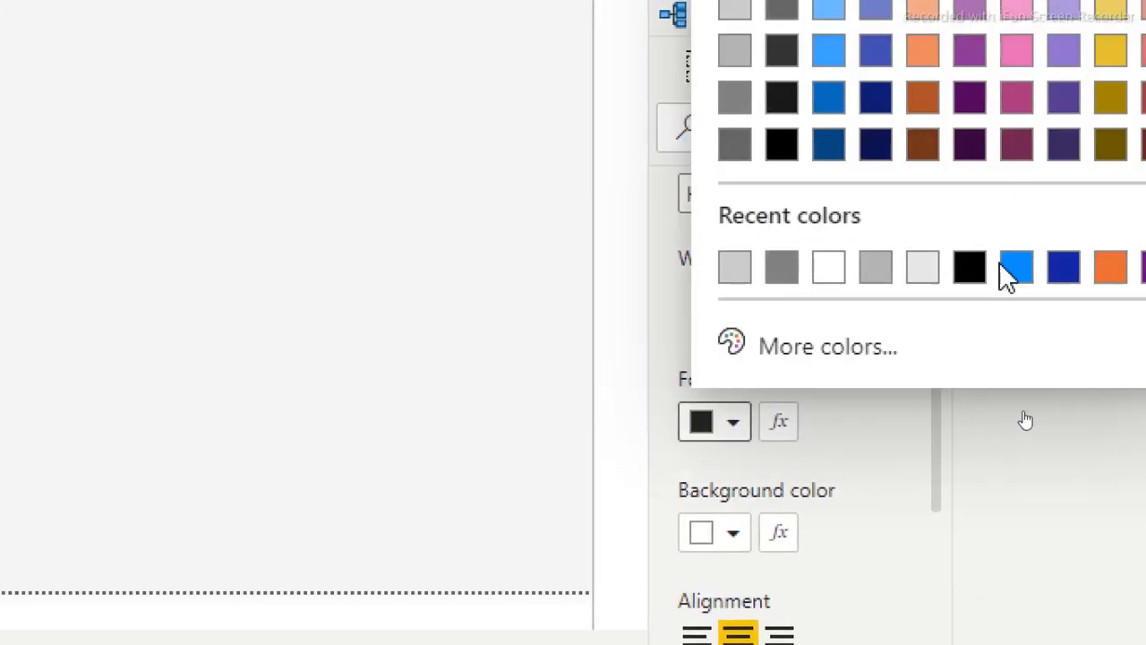
click(1016, 266)
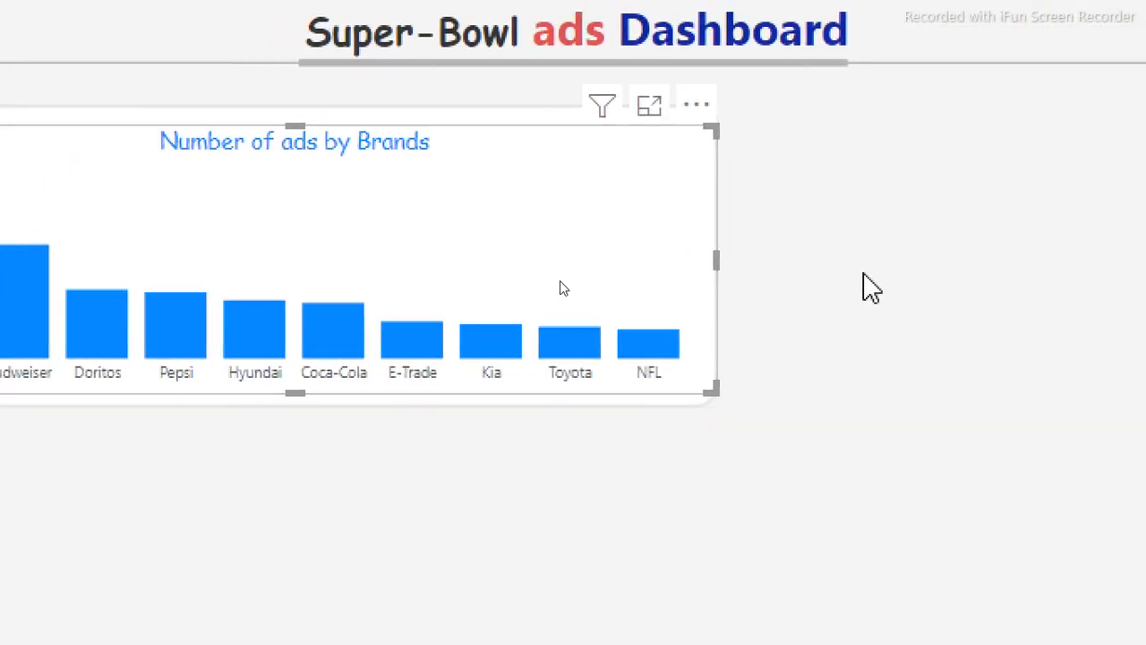
click(894, 295)
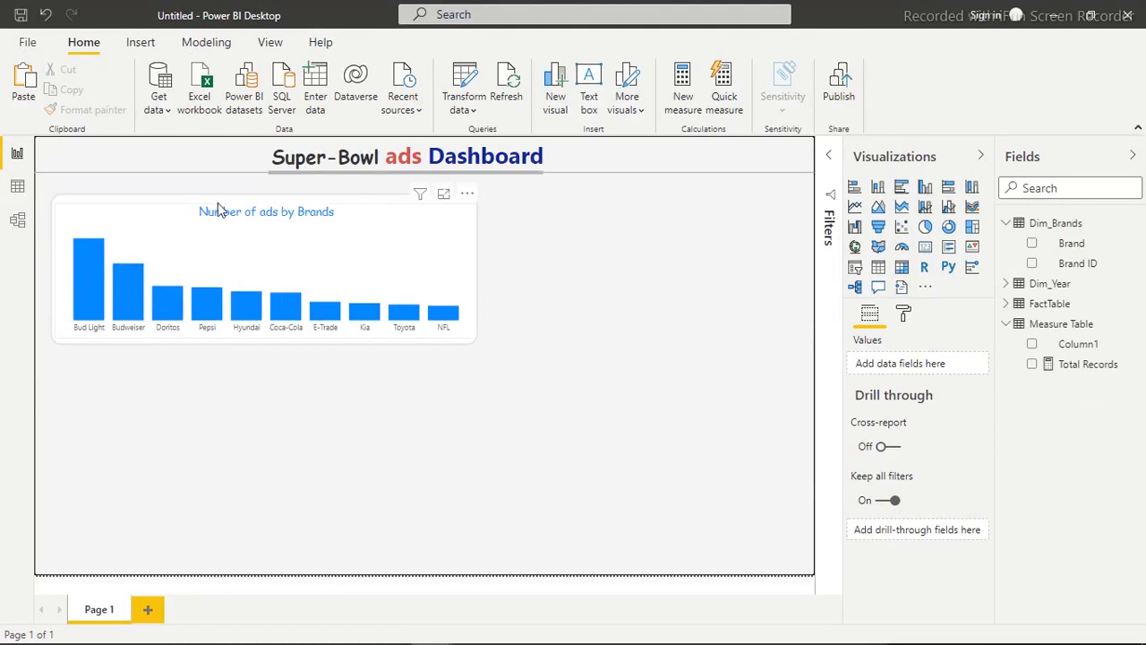
Step: Duplicate the white rounded panel, place the copy below the brands chart and make it taller, keeping the same width
click(157, 202)
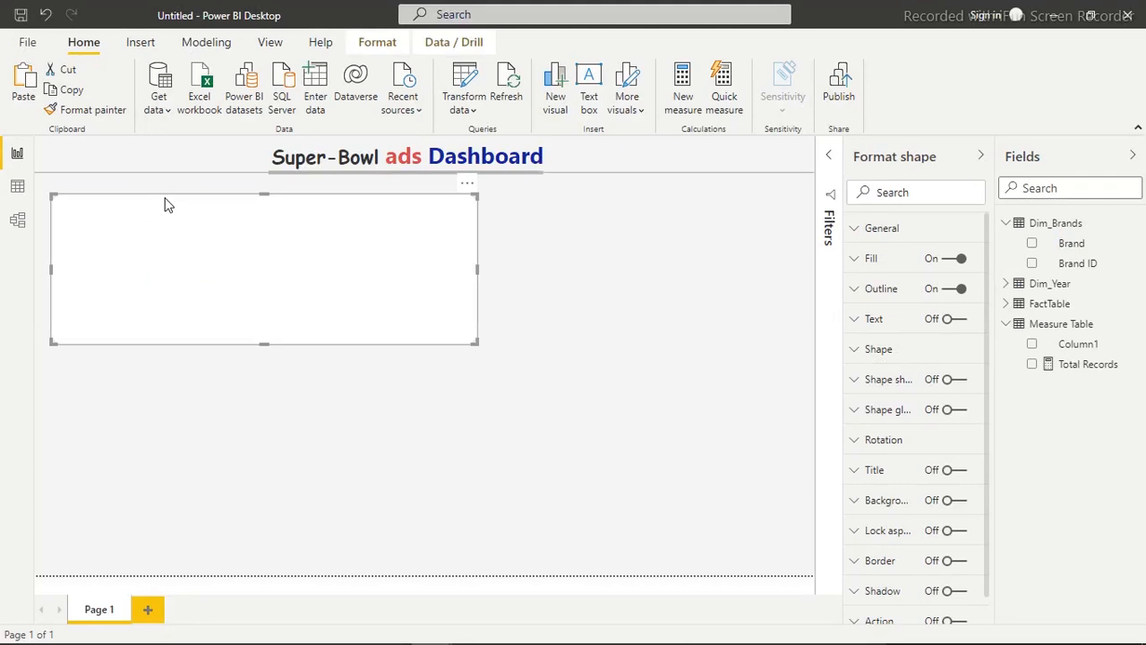
drag(256, 231, 261, 378)
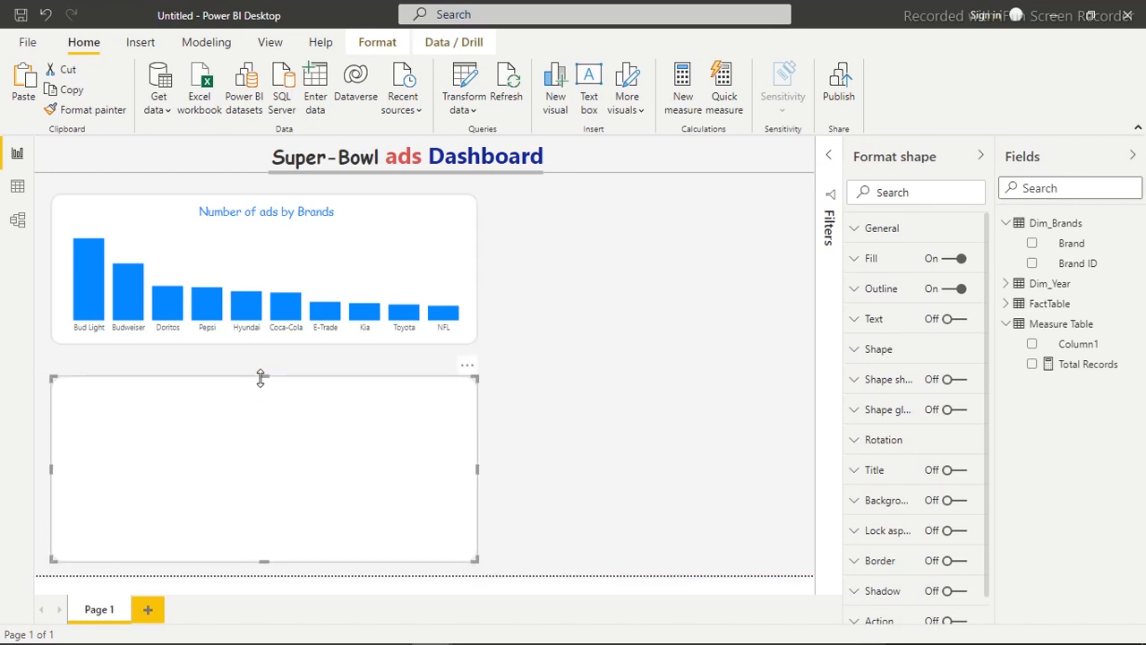
click(566, 339)
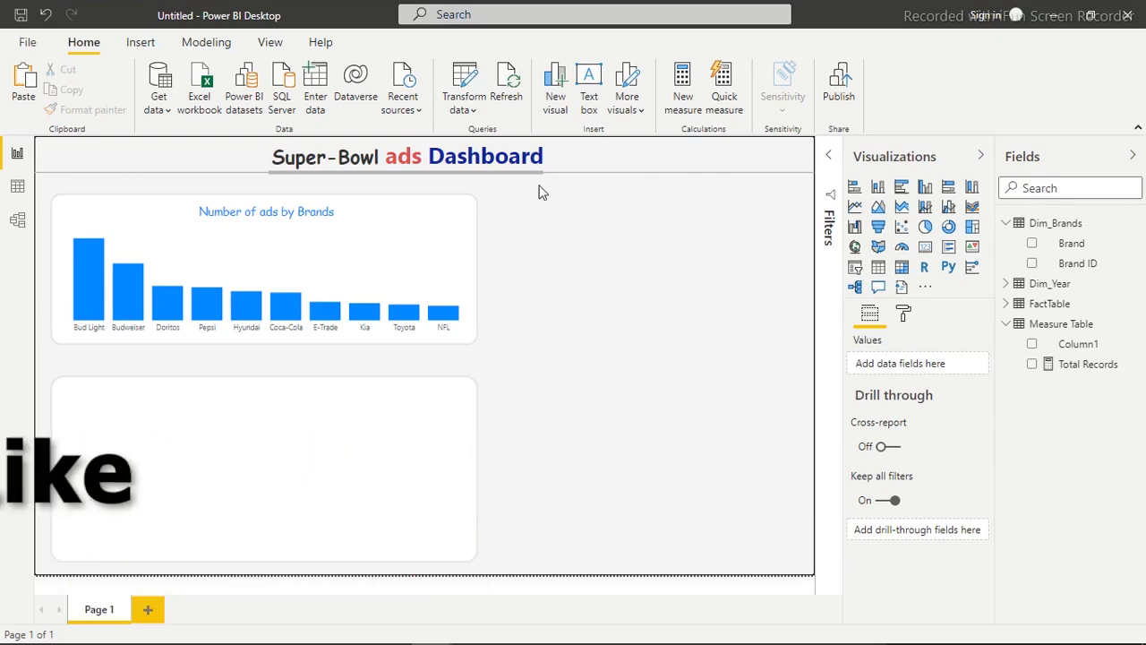
Step: Duplicate the brands chart, move the copy onto the lower white panel and extend its height to fill more of the panel
click(301, 250)
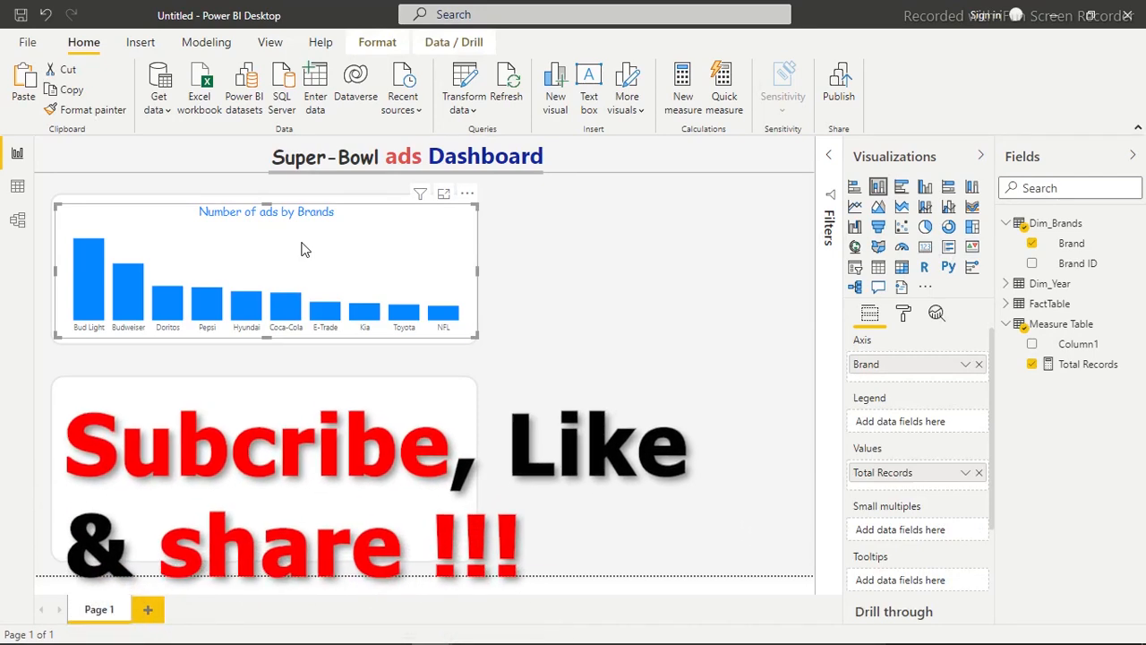
key(ctrl+c)
key(ctrl+v)
drag(301, 250, 283, 465)
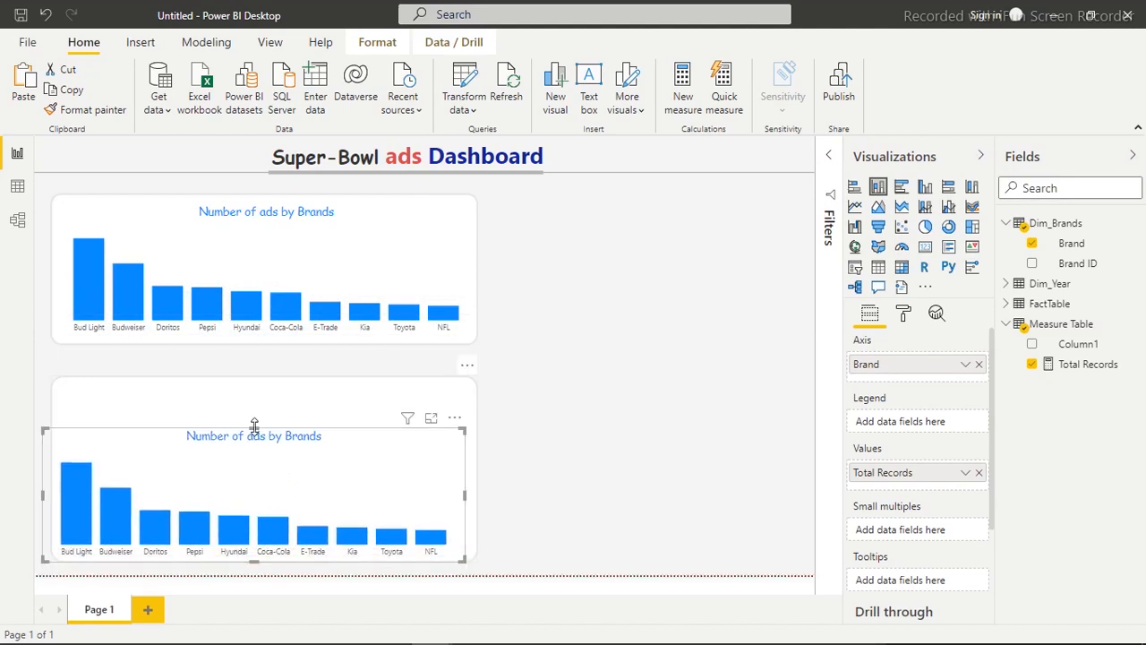
drag(257, 430, 256, 401)
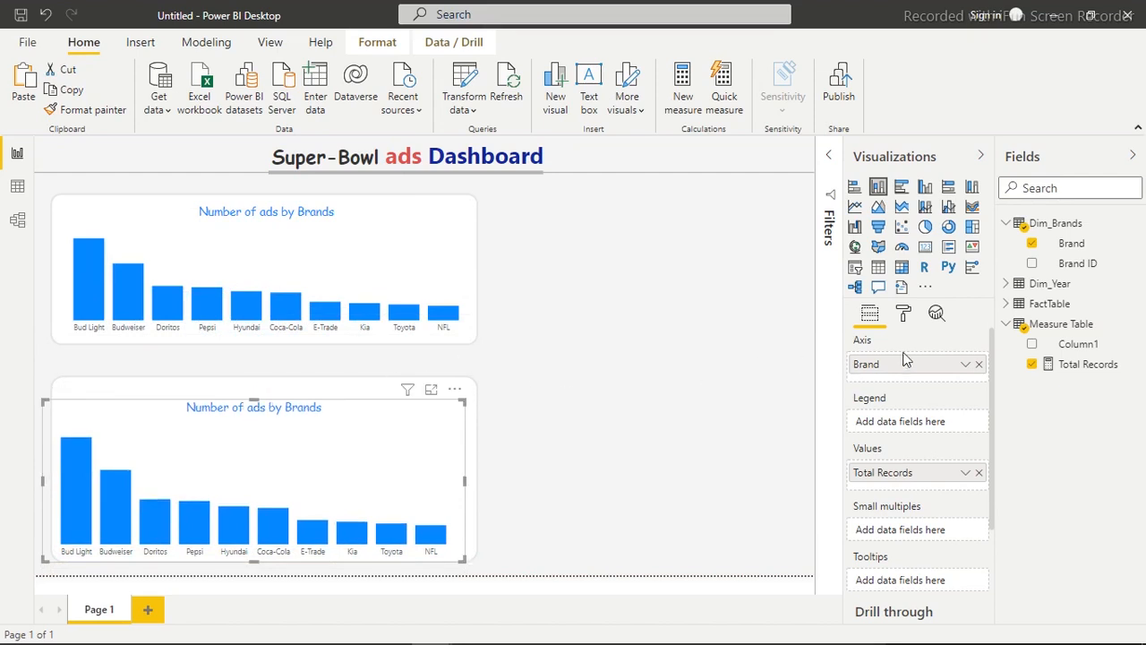
Step: Replace Brand with Year from Dim_Year on the copied chart's axis and convert it to an area chart
click(979, 365)
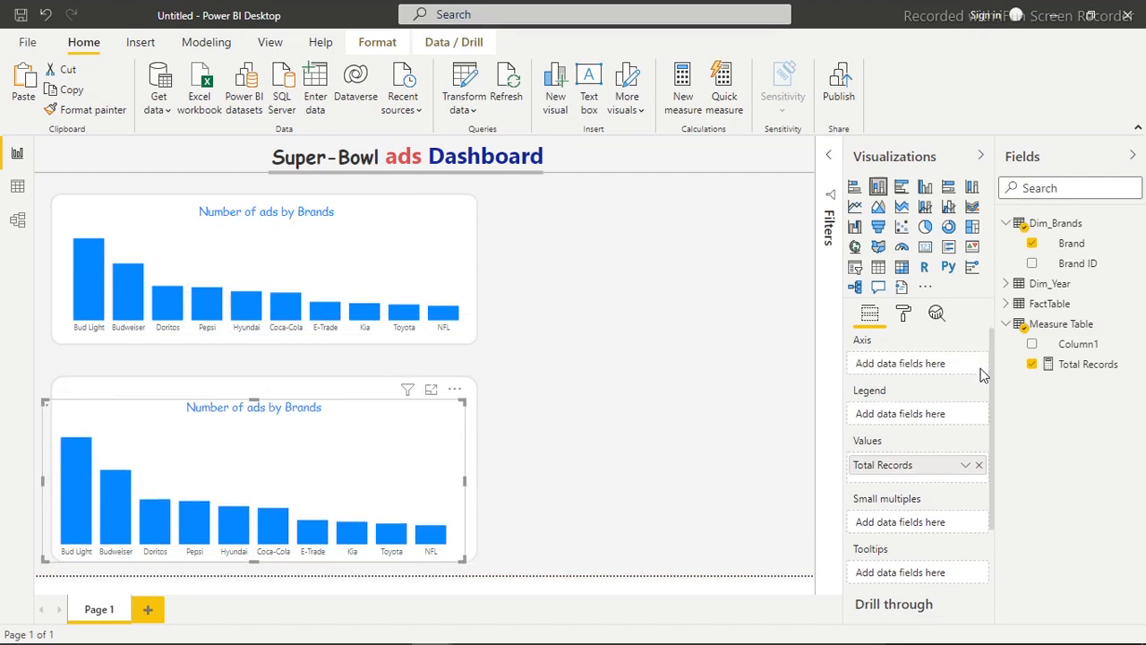
click(1008, 223)
click(1009, 244)
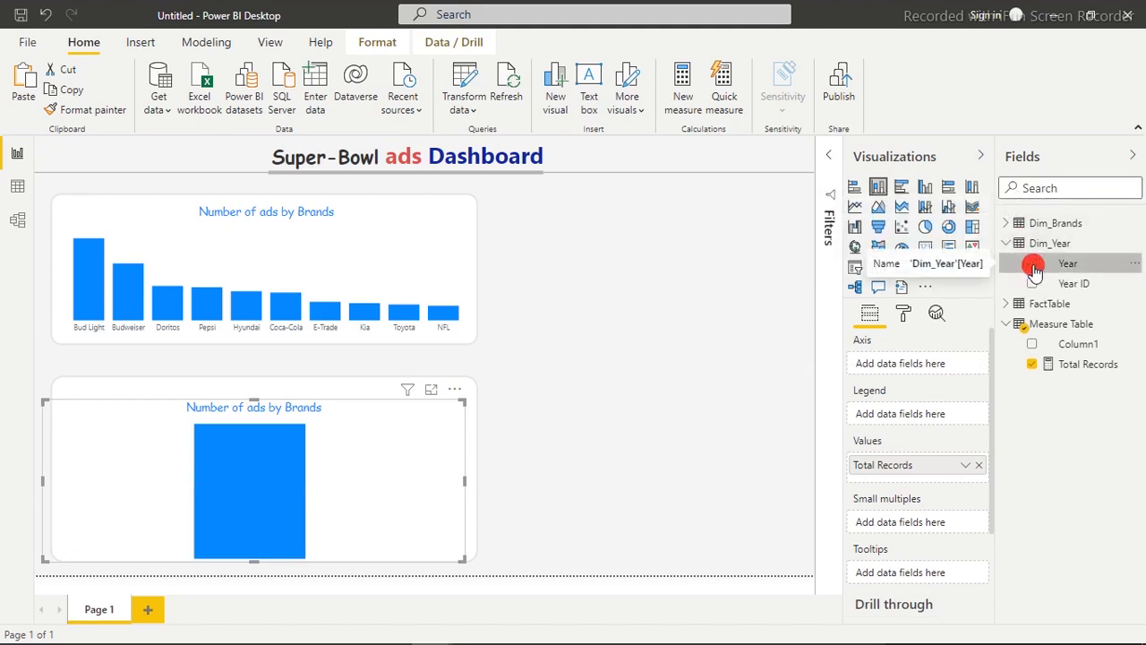
click(1034, 268)
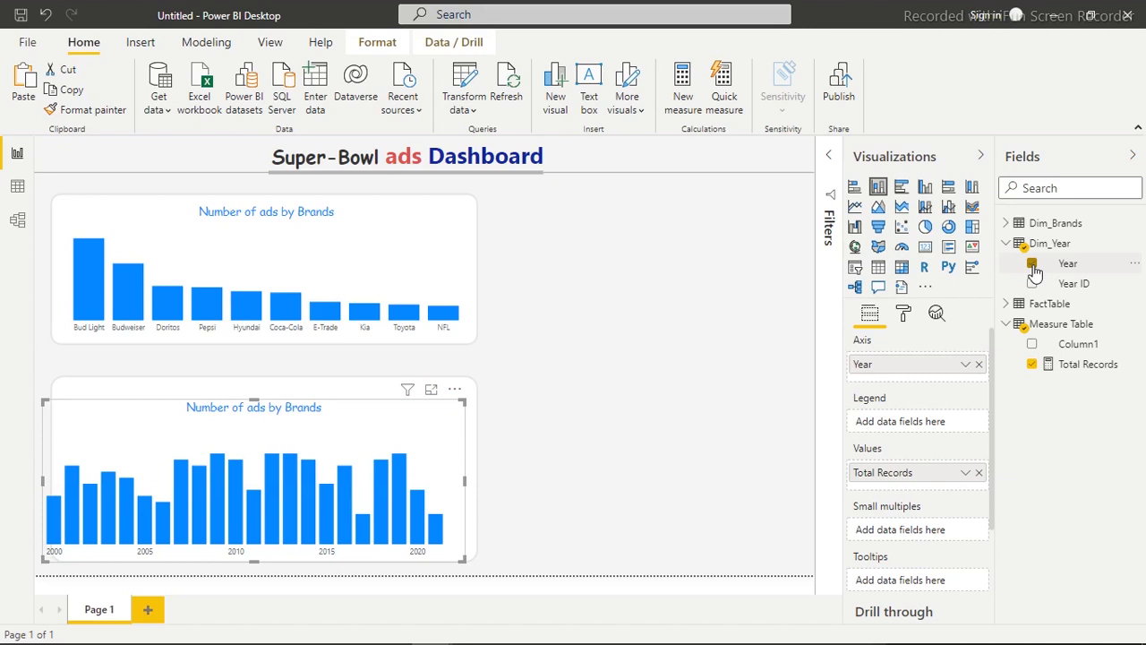
click(878, 207)
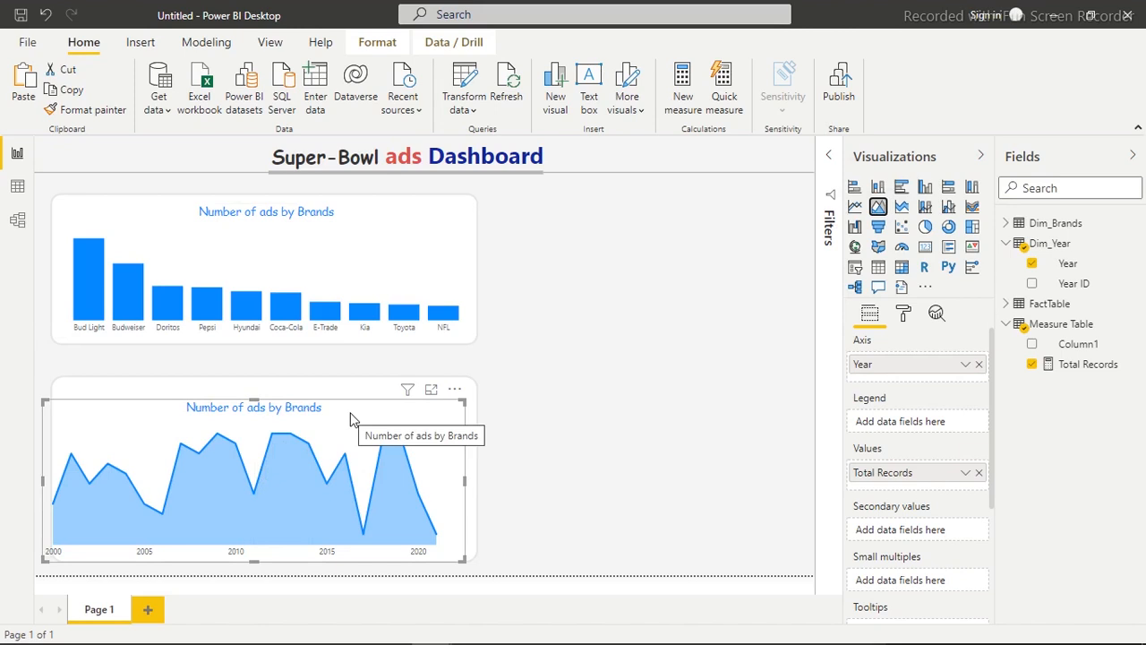
click(629, 356)
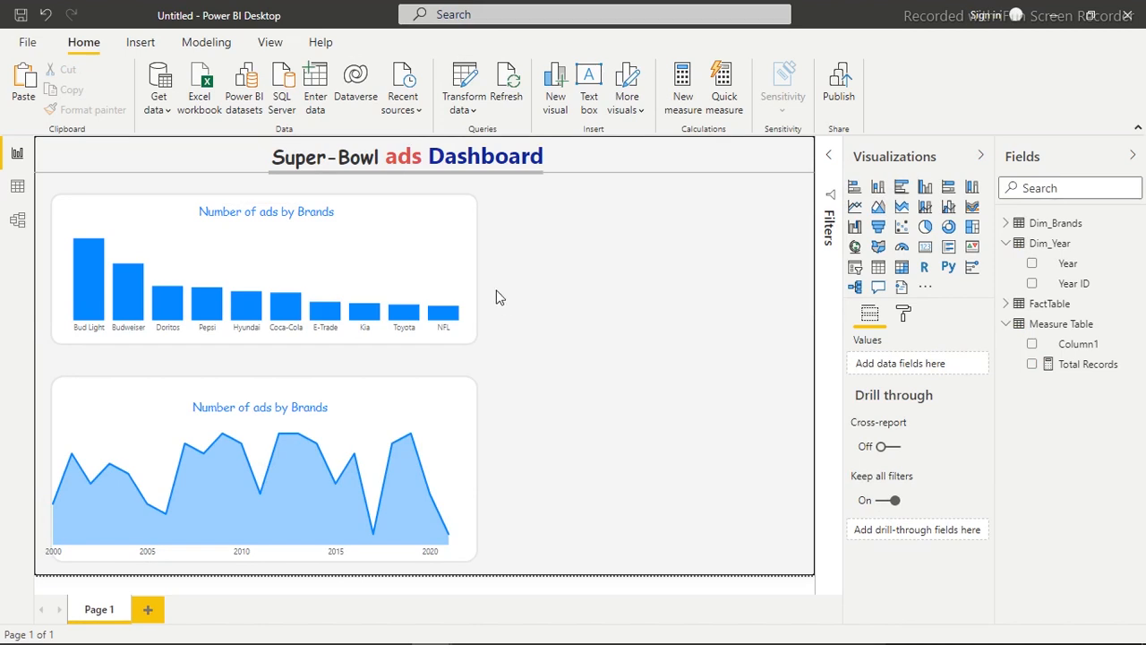
Step: Insert an oval shape, shrink it to a small circle and place it over the upper right edge of the brands panel
click(144, 45)
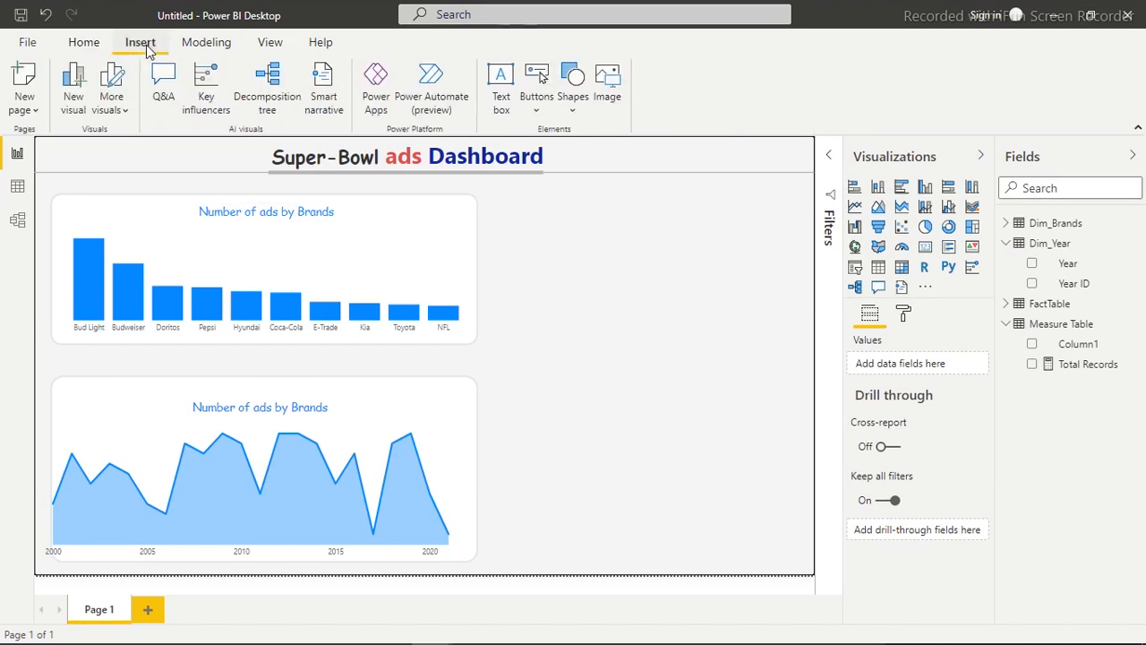
click(573, 106)
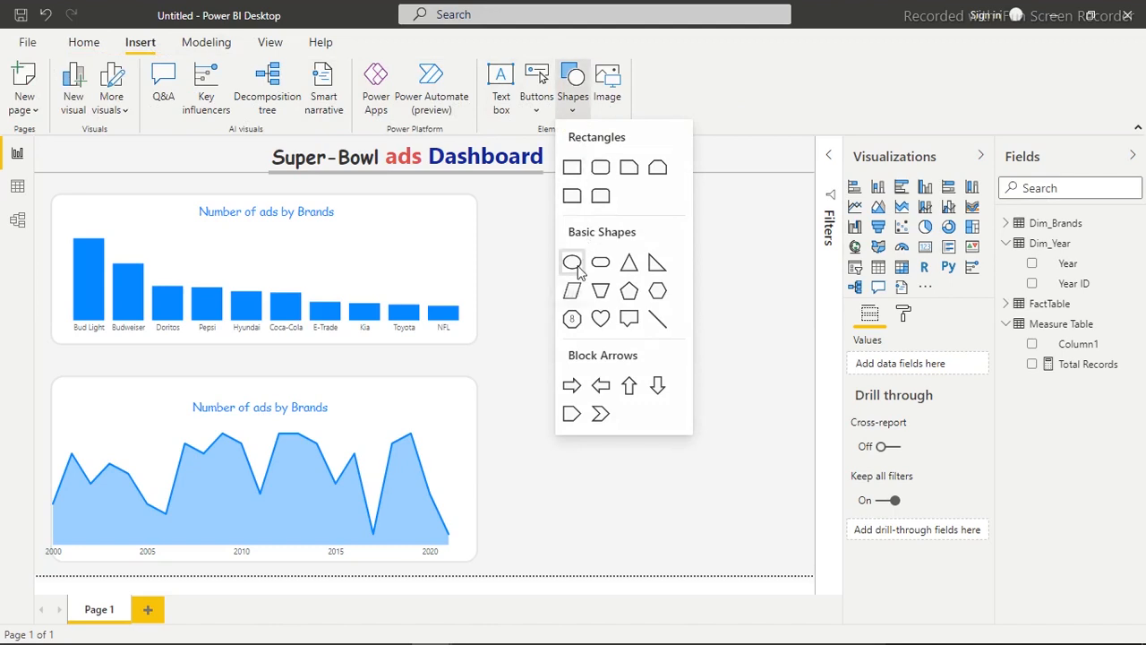
click(572, 262)
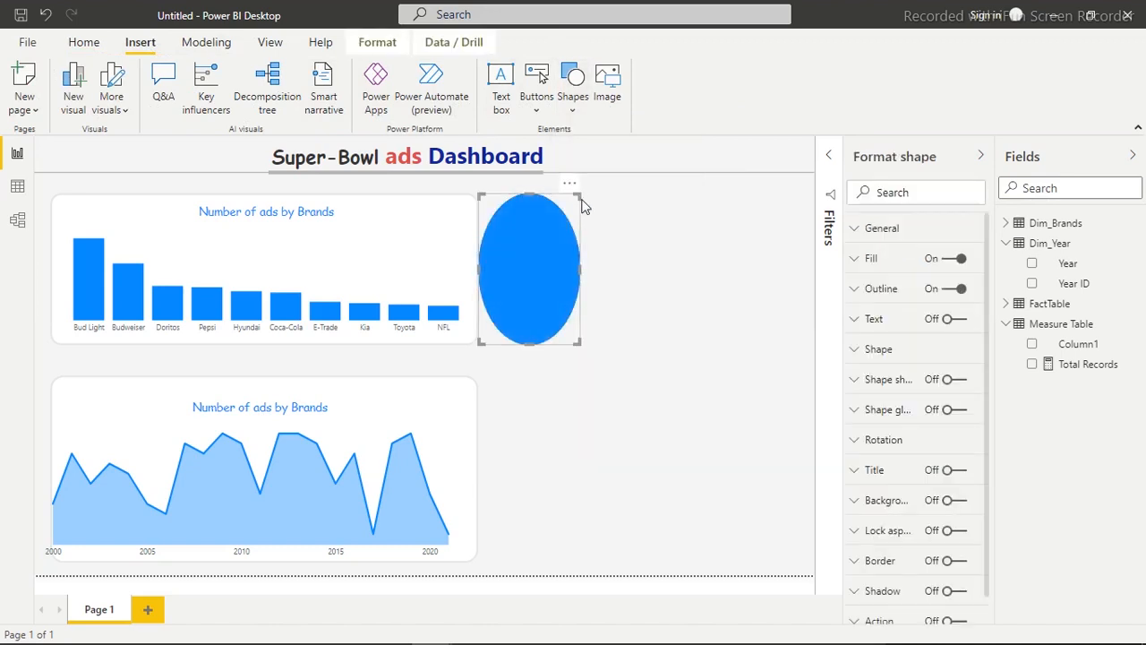
drag(579, 194, 512, 308)
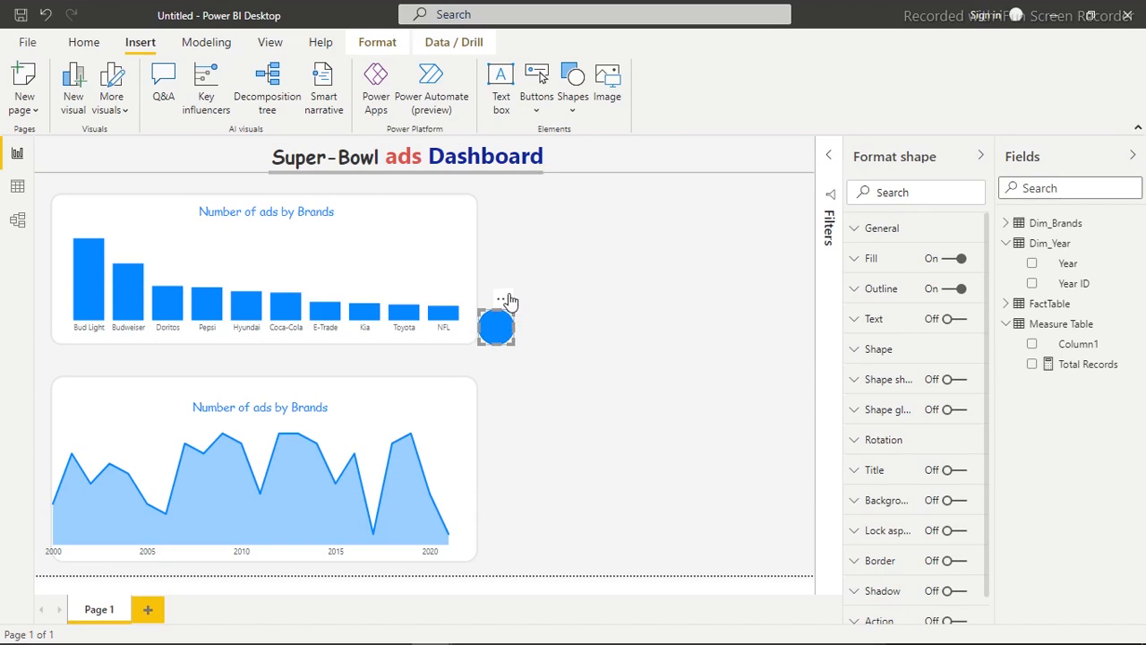
drag(503, 303, 491, 205)
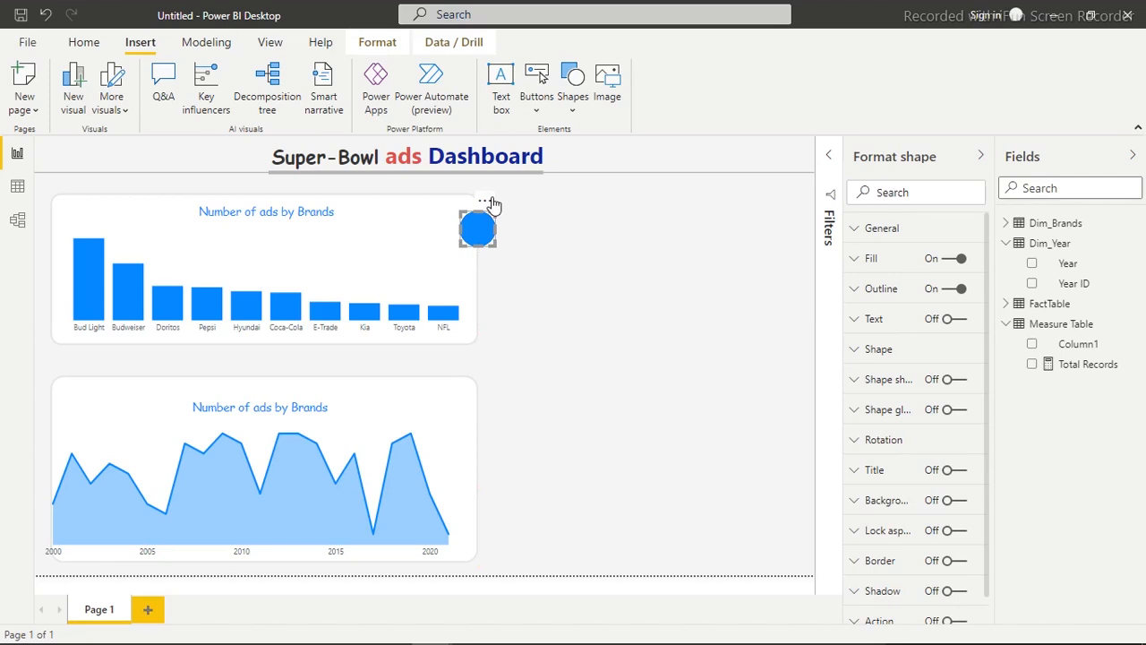
click(601, 260)
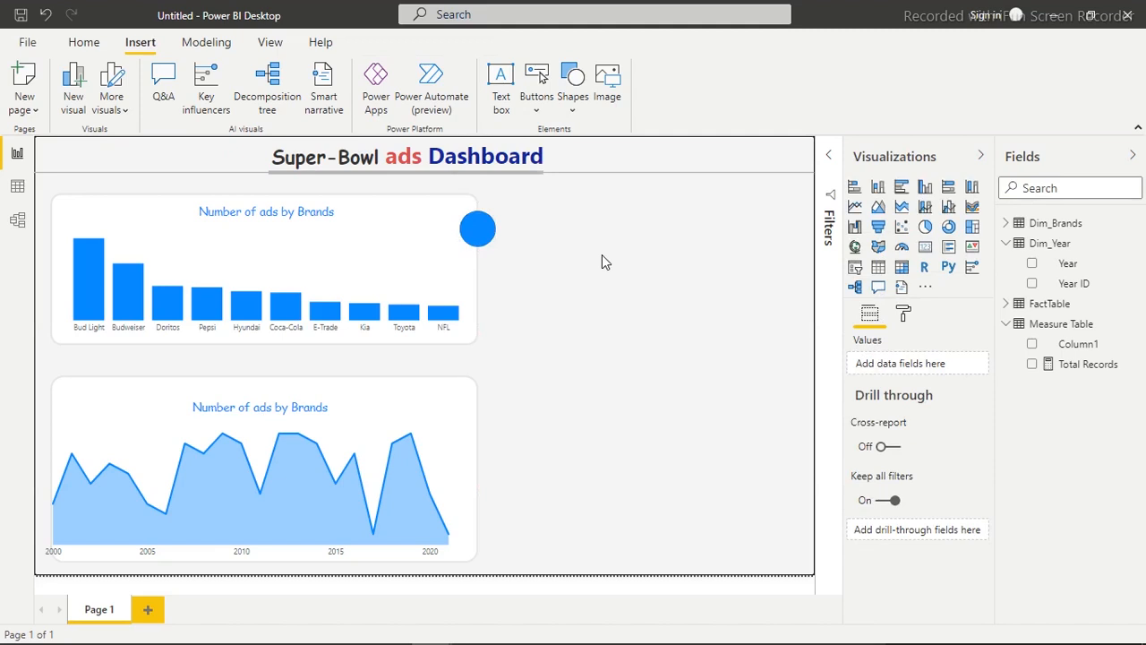
Step: Recolor the columns of the brands chart with the lighter second tint of the dark blue theme color
click(289, 255)
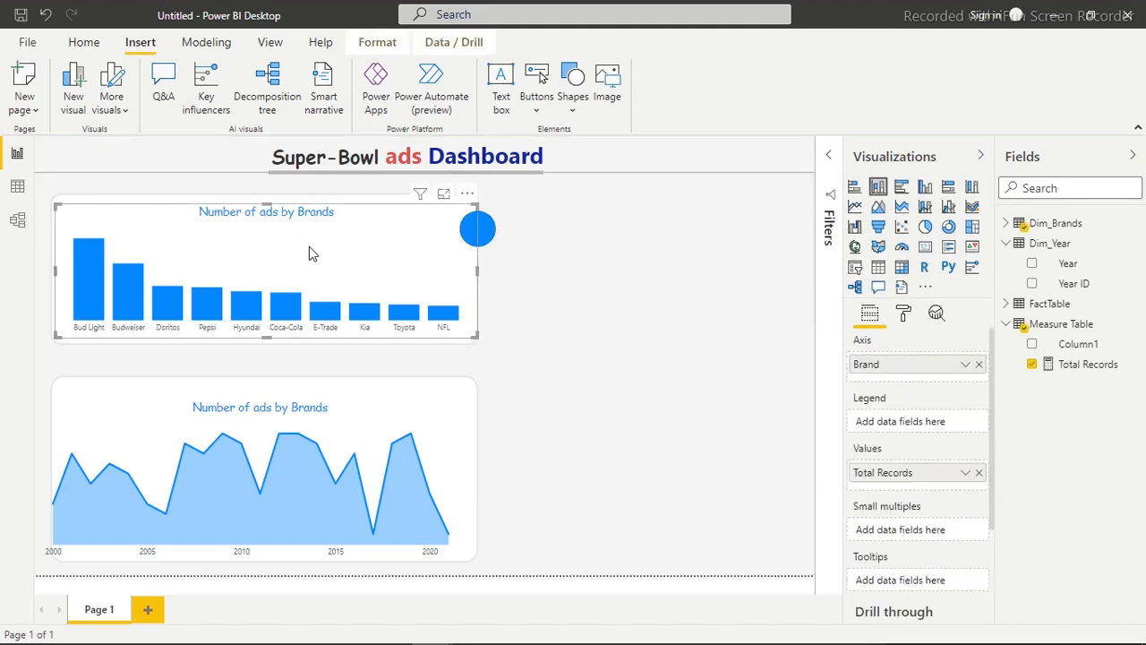
click(904, 314)
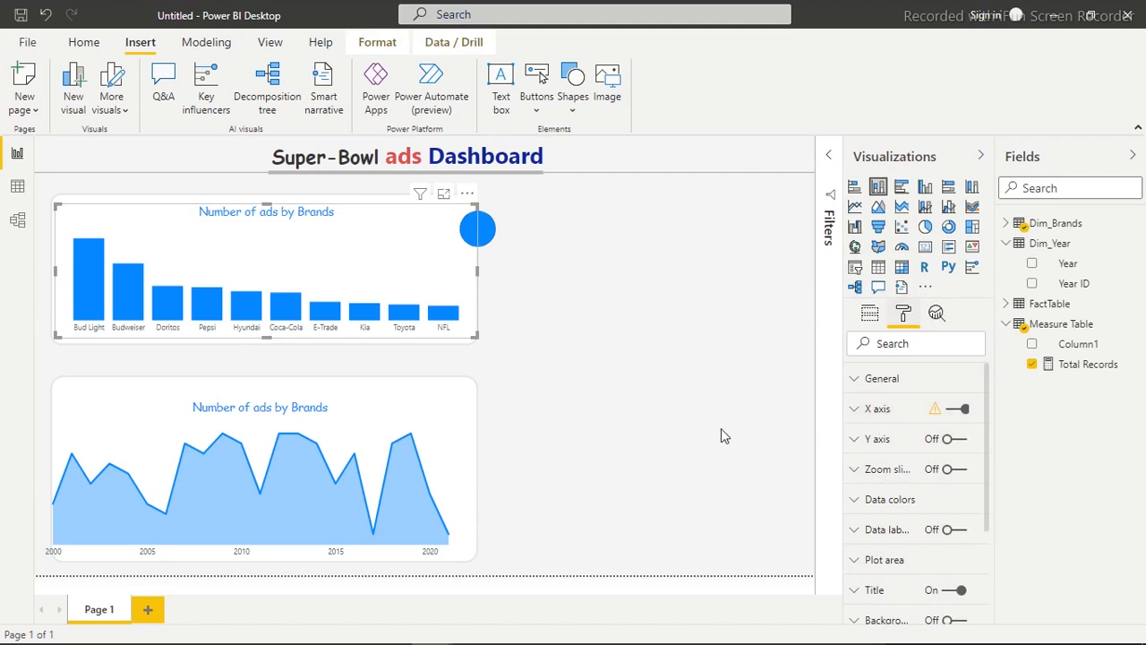
click(888, 500)
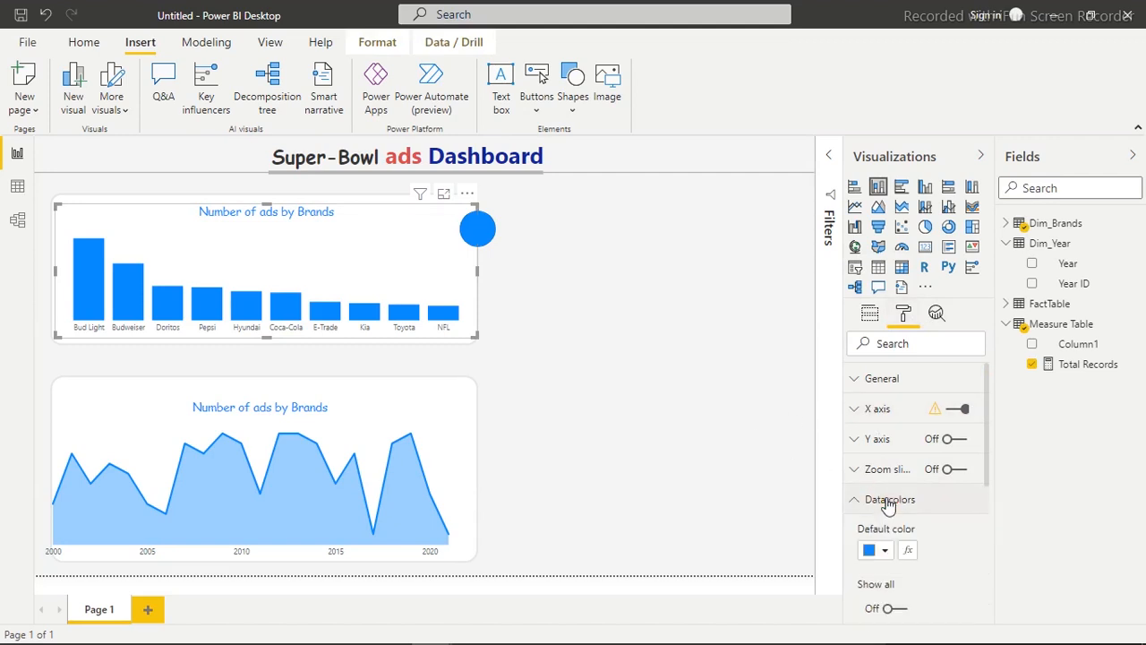
click(876, 551)
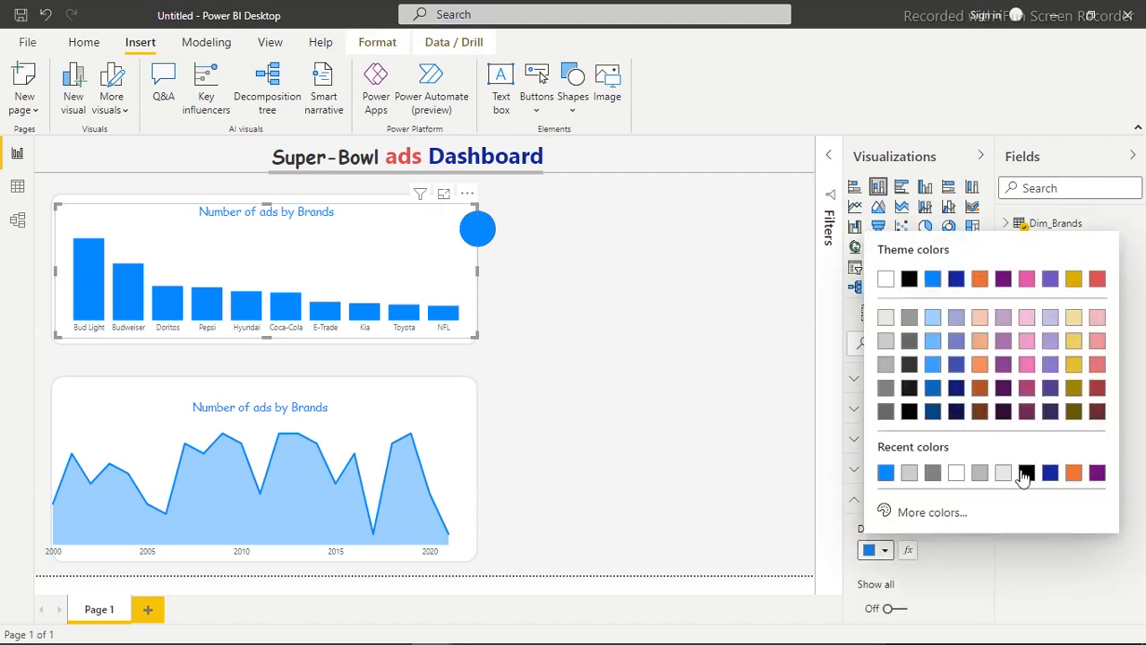
click(1052, 474)
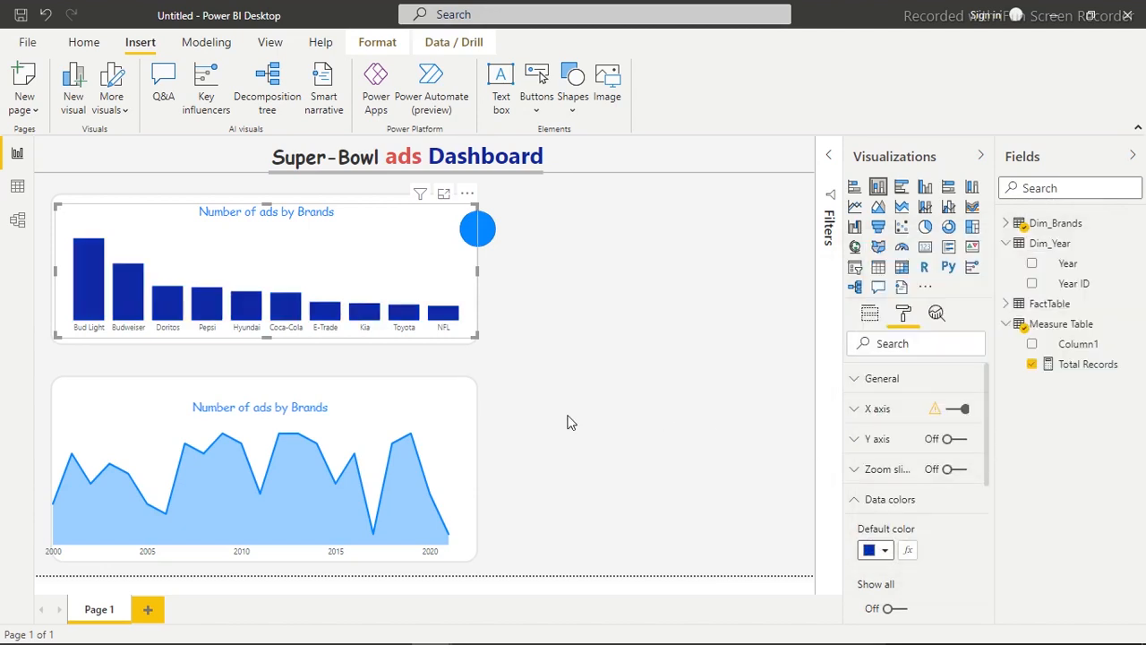
click(868, 550)
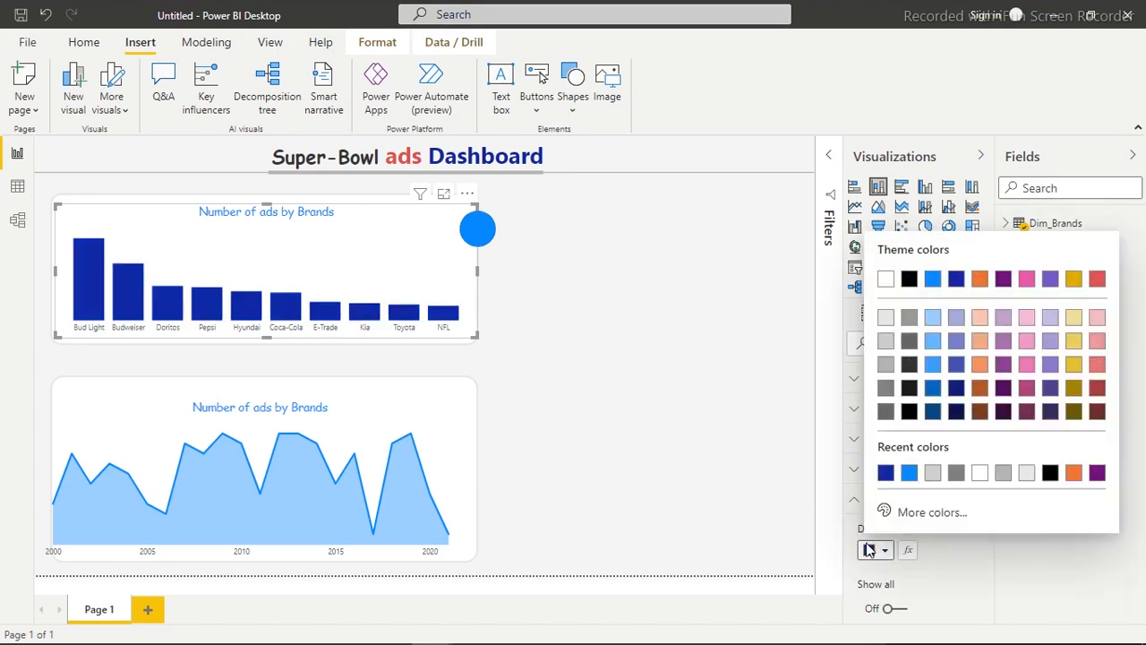
click(957, 342)
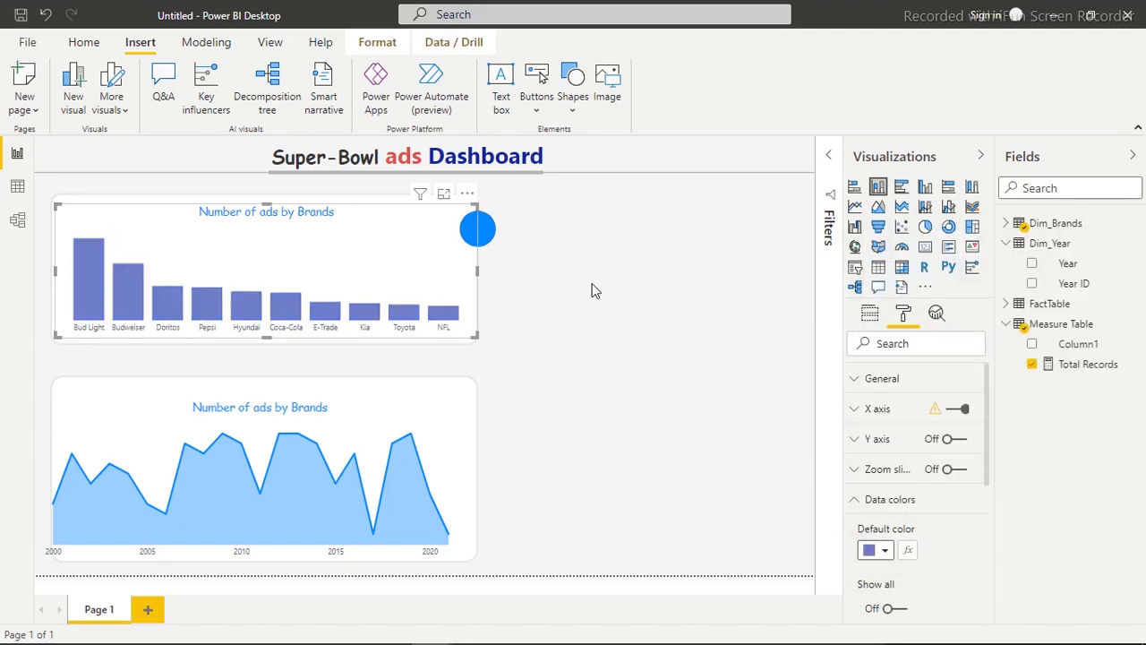
Step: Set the fill of the circle on the brands panel to the dark blue theme color
click(490, 236)
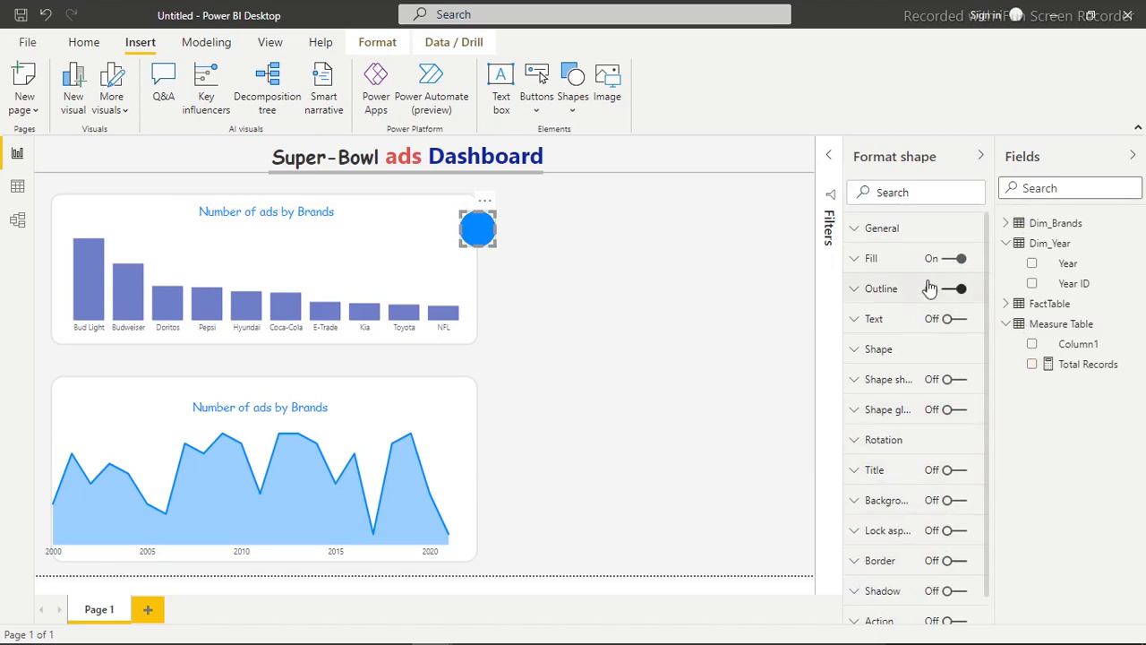
click(883, 263)
click(884, 309)
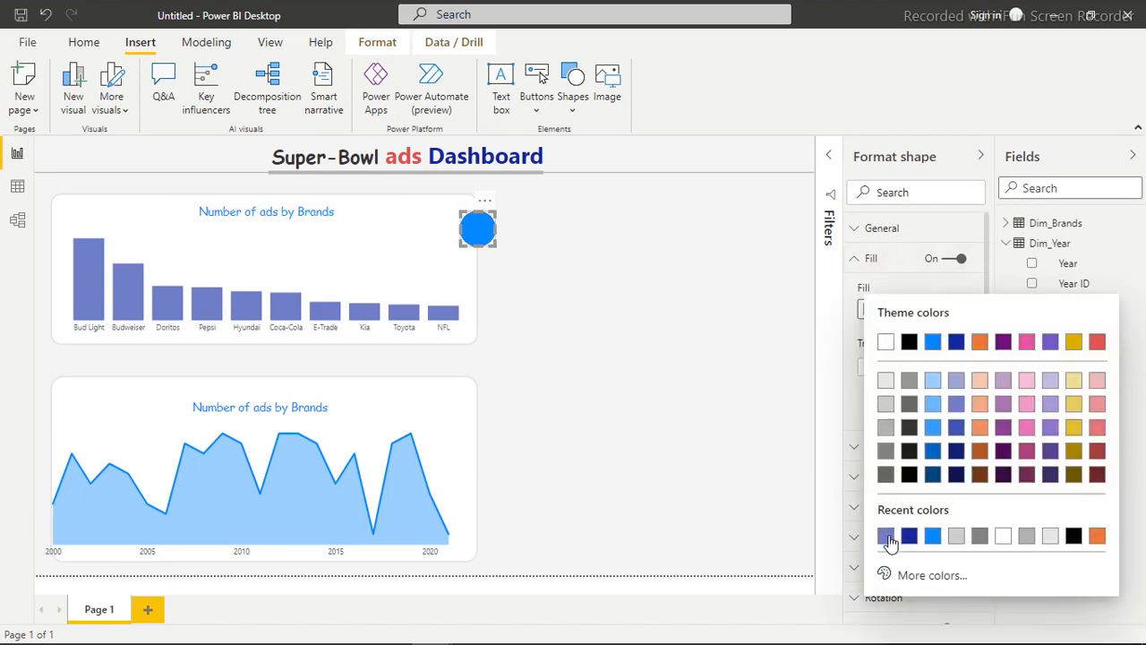
click(886, 535)
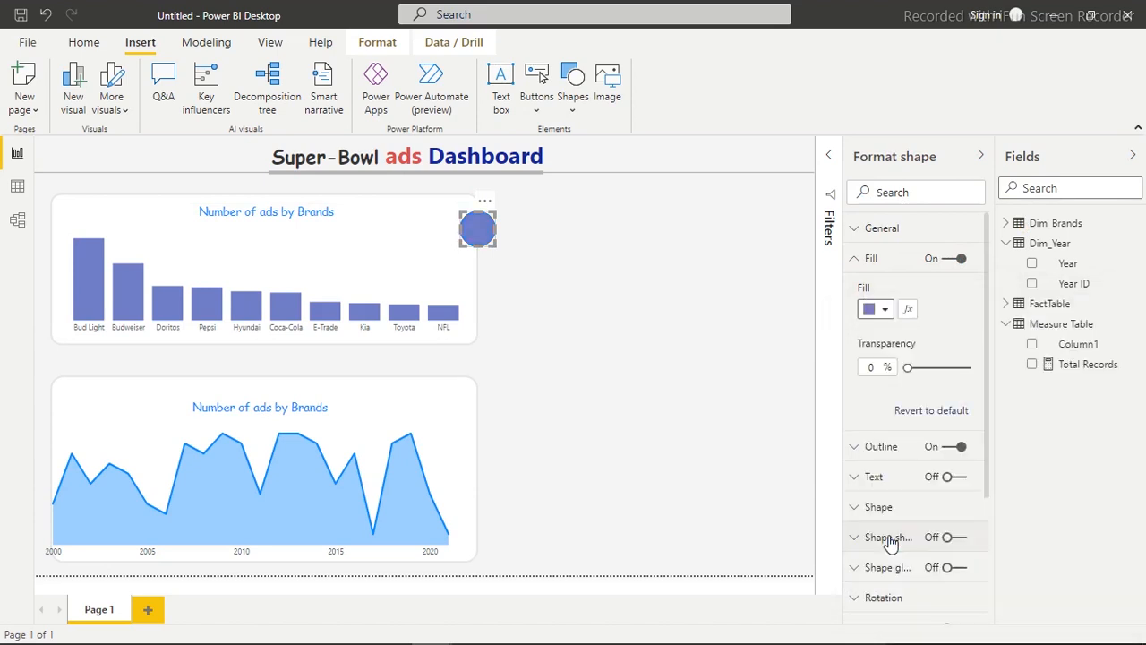
click(882, 310)
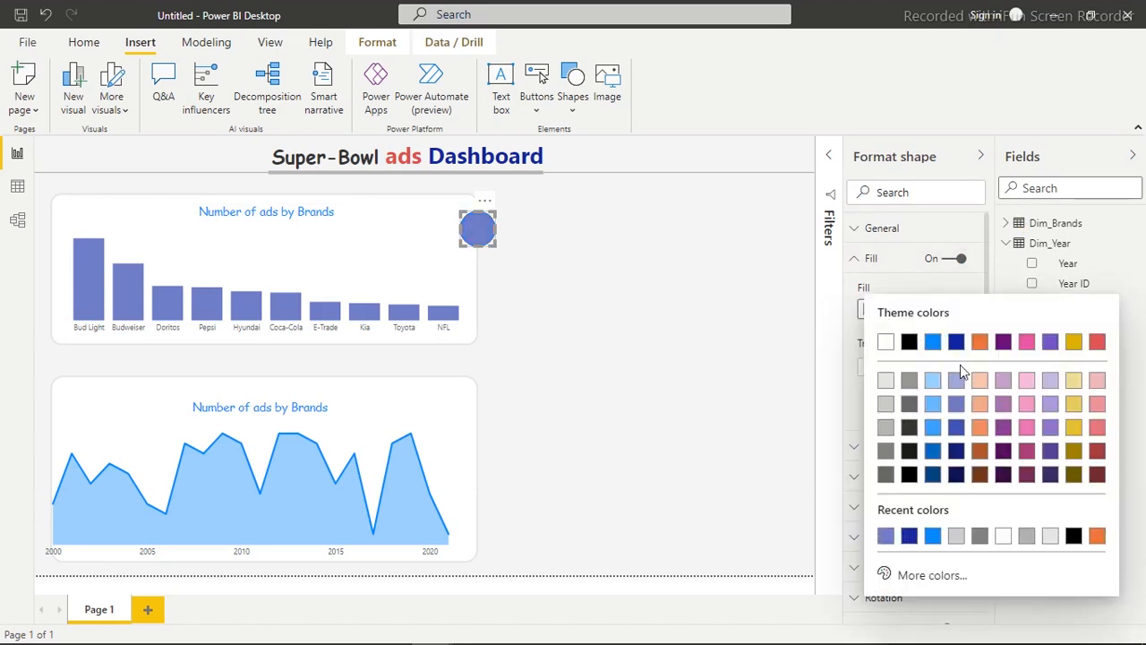
click(956, 342)
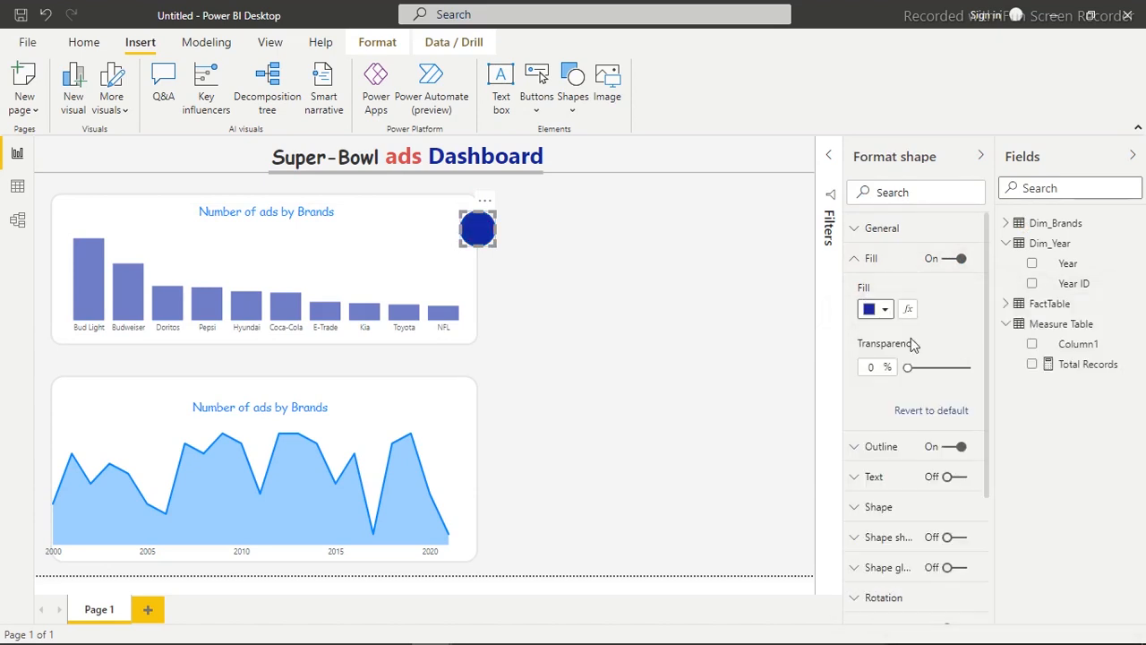
click(610, 304)
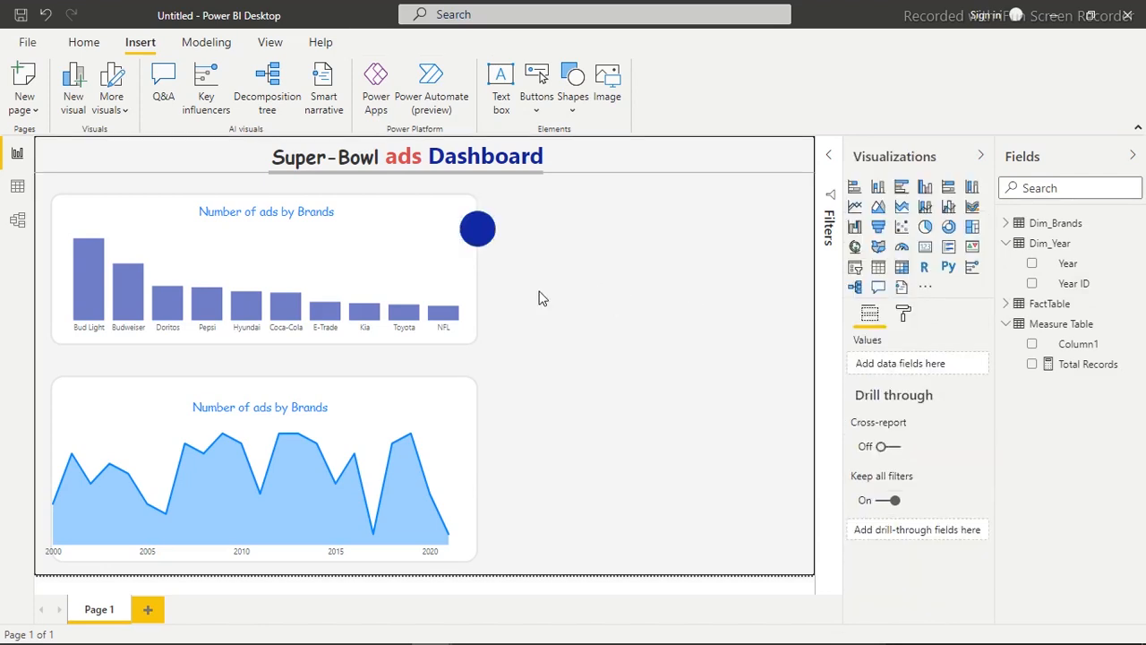
Step: Duplicate the dark blue circle and place the copy over the upper right edge of the lower panel
click(479, 234)
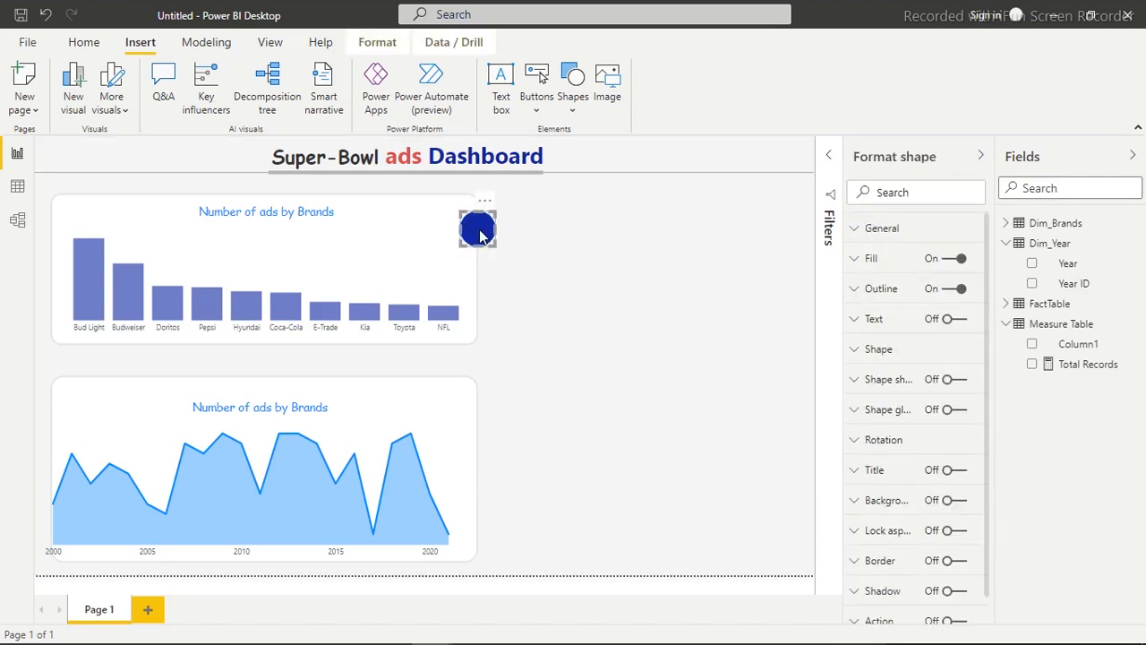
key(ctrl+c)
key(ctrl+v)
drag(481, 234, 477, 428)
click(601, 388)
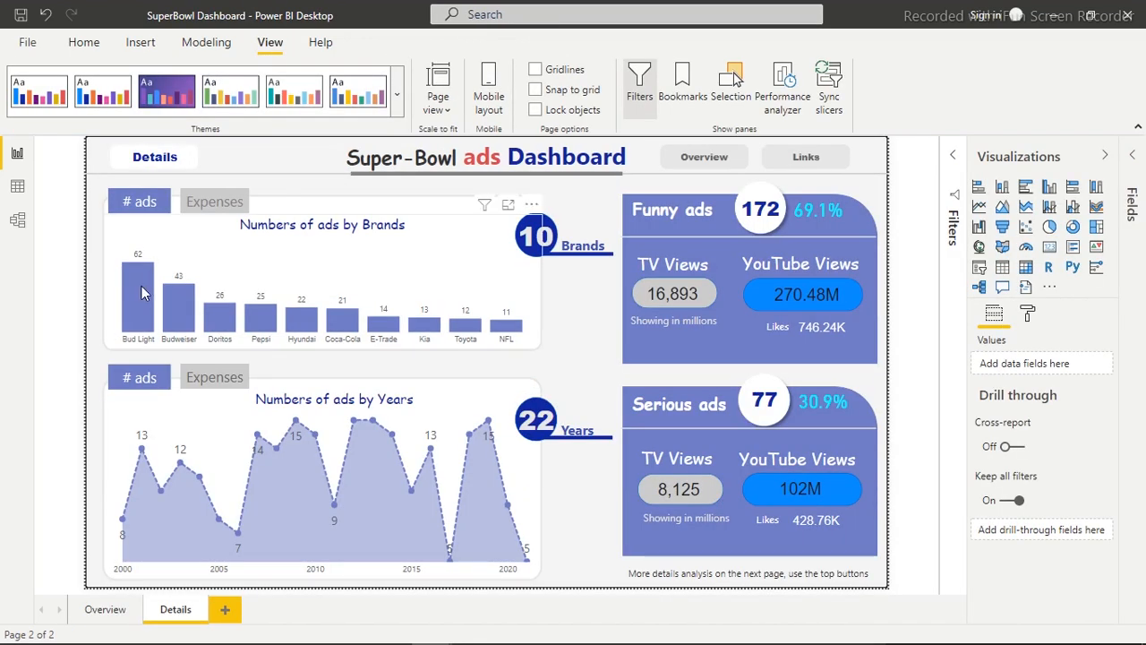
Step: Examine the finished SuperBowl Dashboard's cross-filtering by Bud Light, Budweiser and the year 2019, and return to the untitled report
click(141, 288)
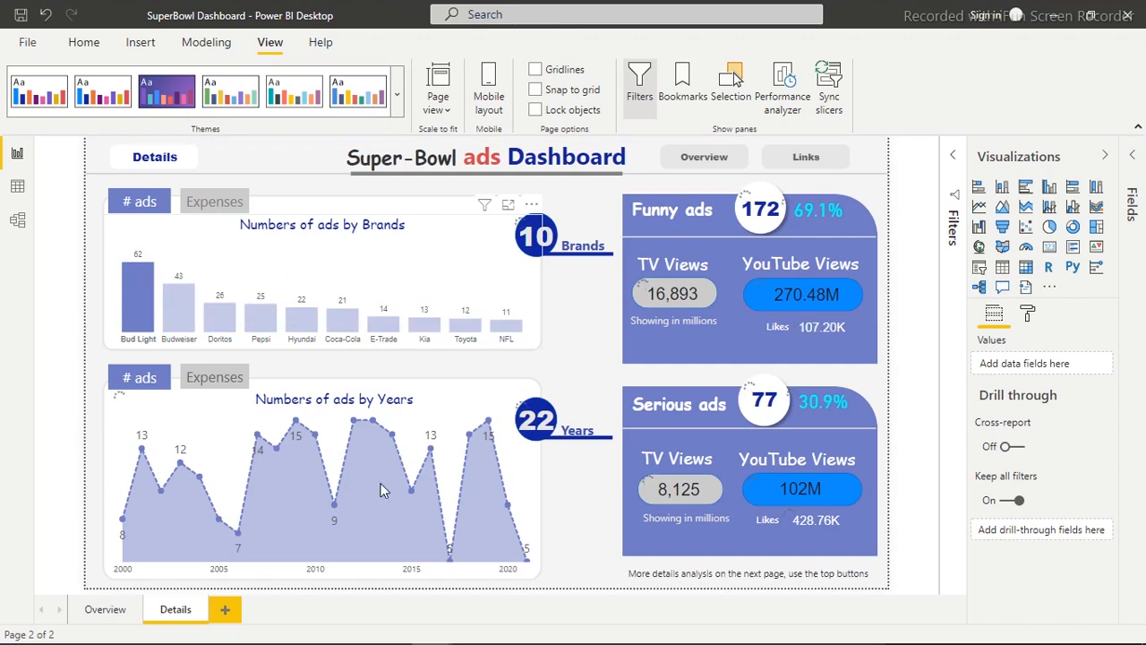
mouse_move(381, 491)
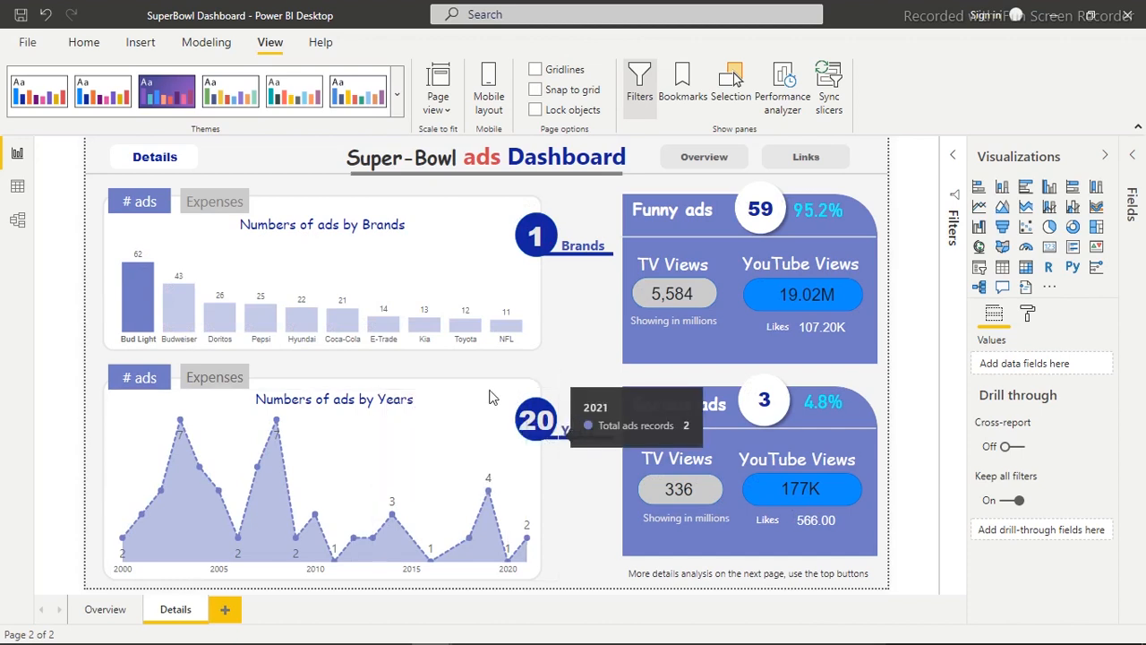
click(181, 308)
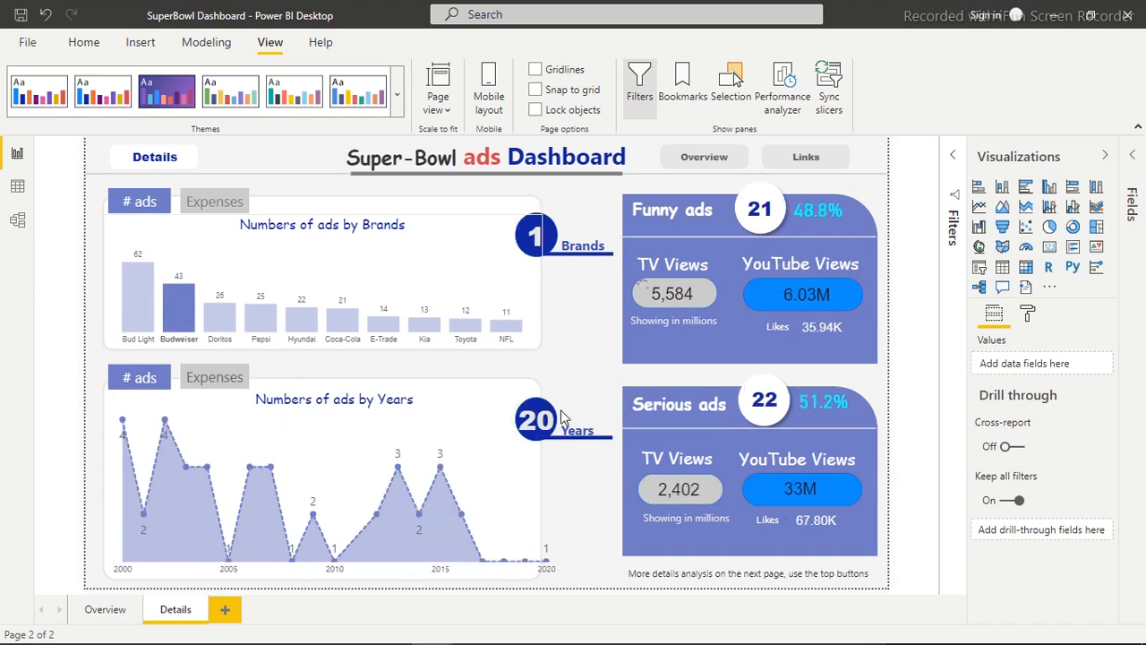
click(182, 309)
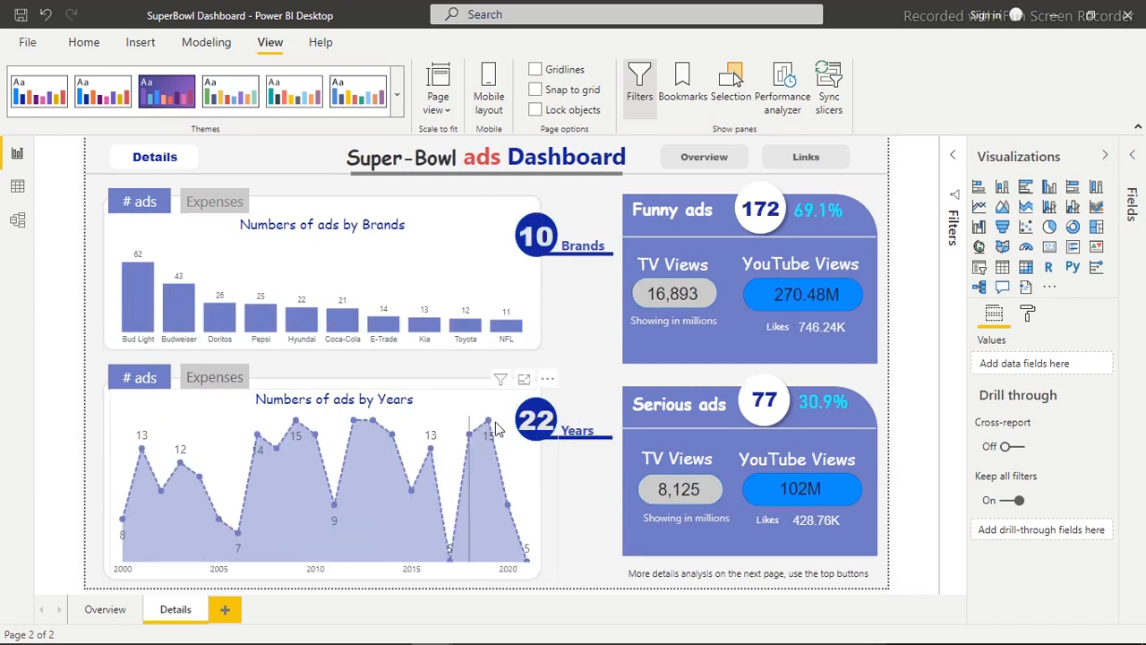
mouse_move(489, 426)
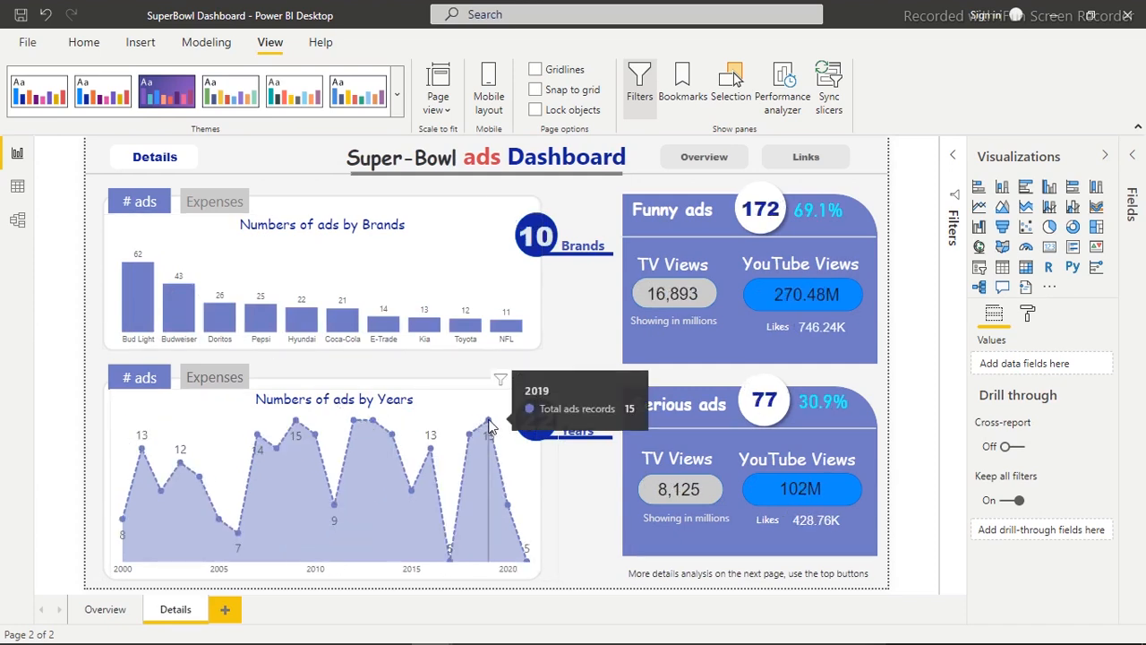
click(489, 422)
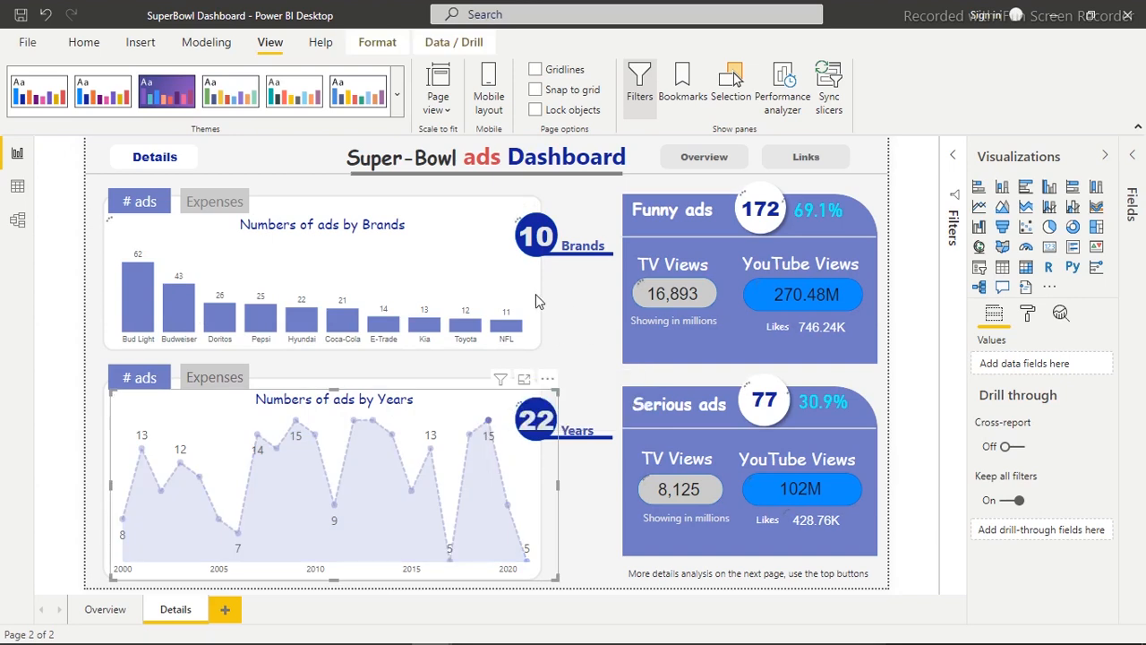
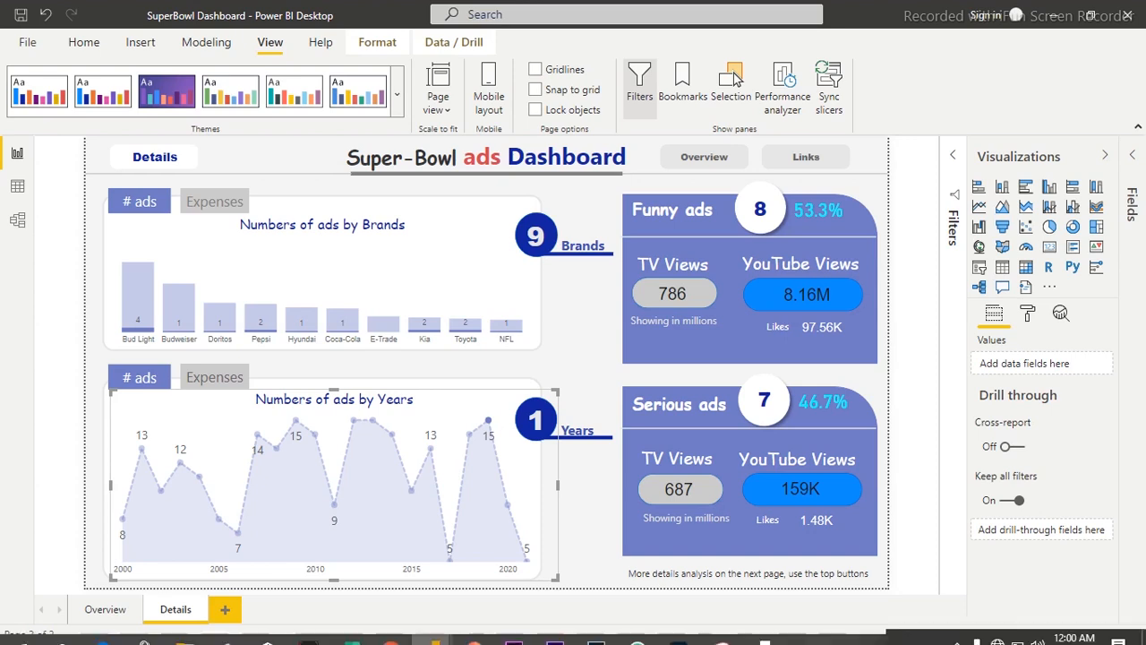
mouse_move(448, 614)
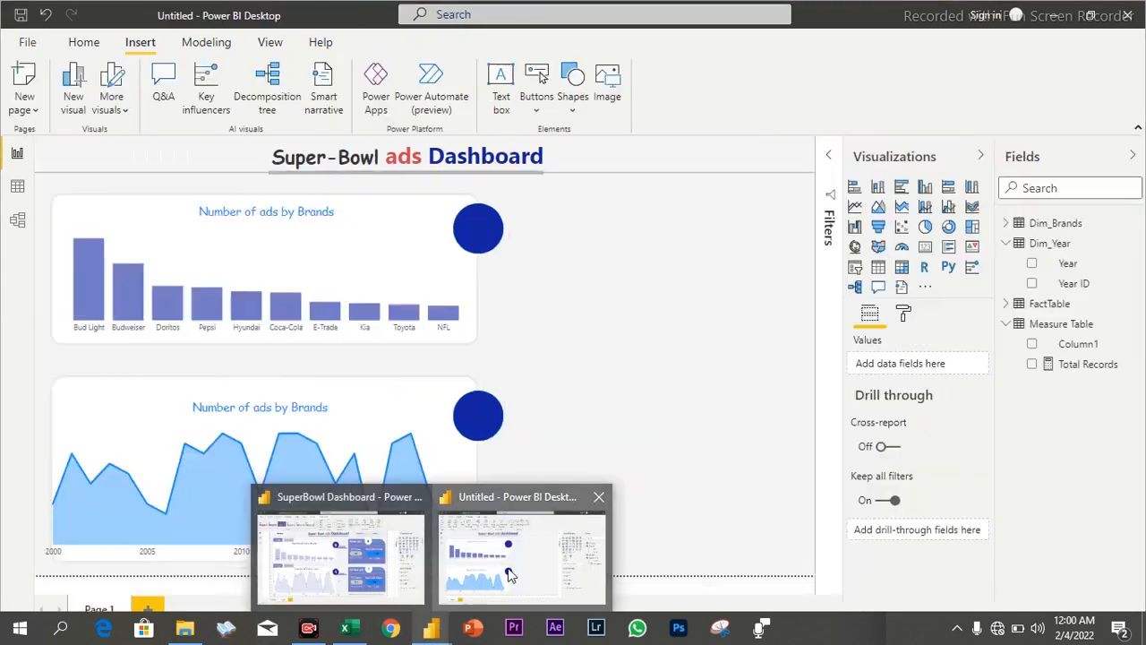
click(522, 548)
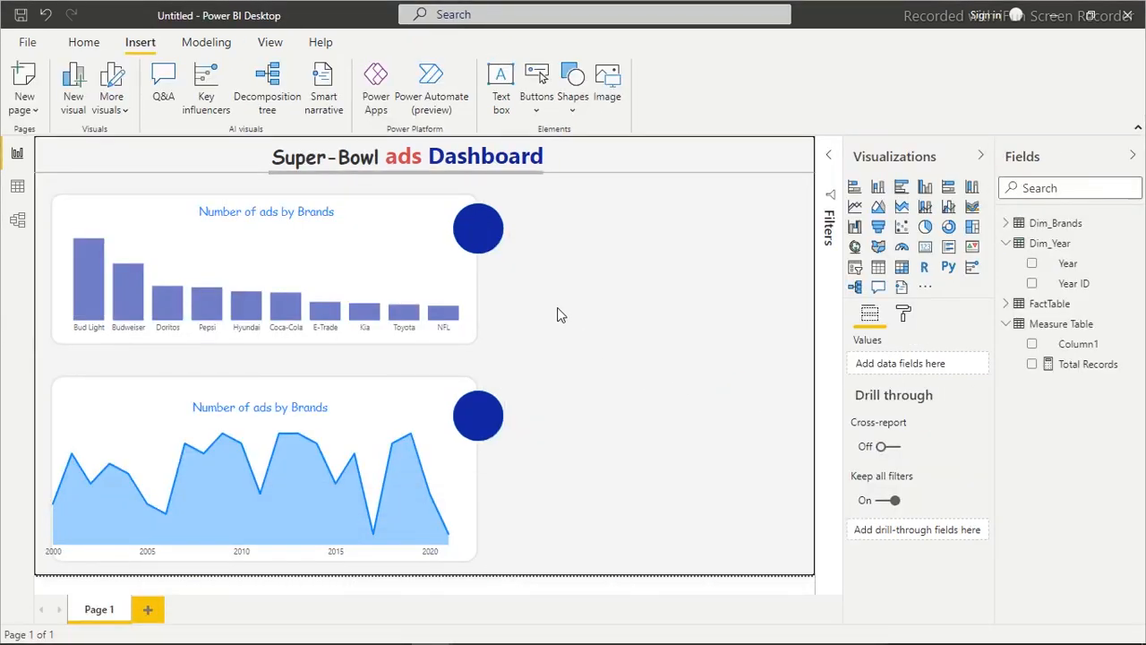
Step: Start a new measure named # Brands in Measure Table, using the DISTINCTCOUNT function
click(1087, 372)
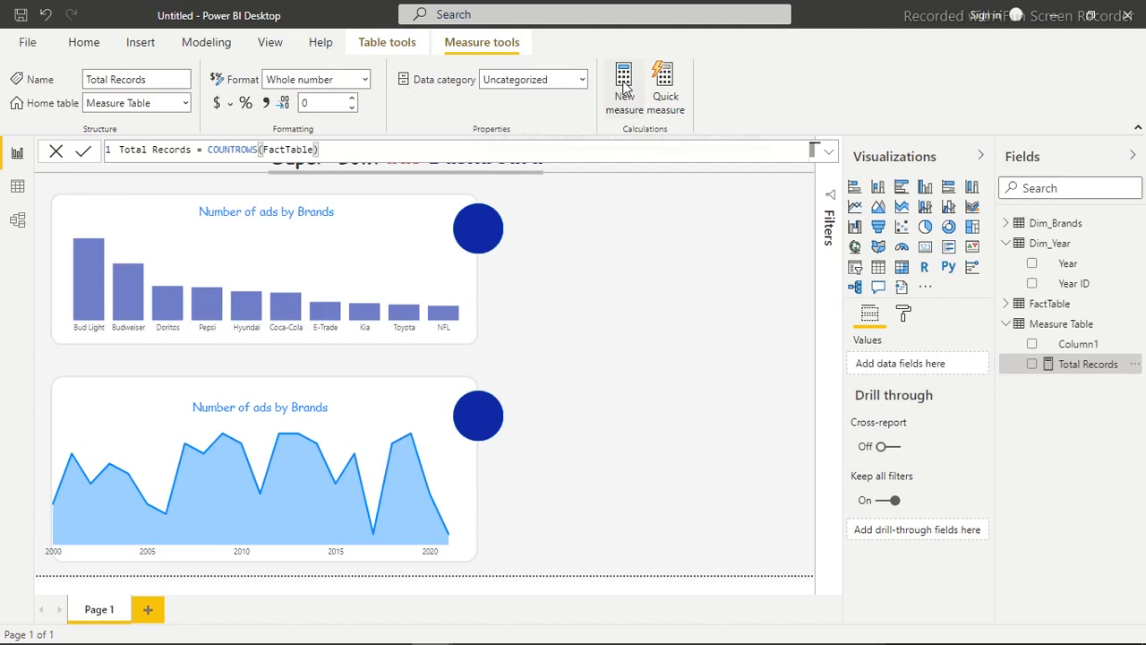
click(624, 84)
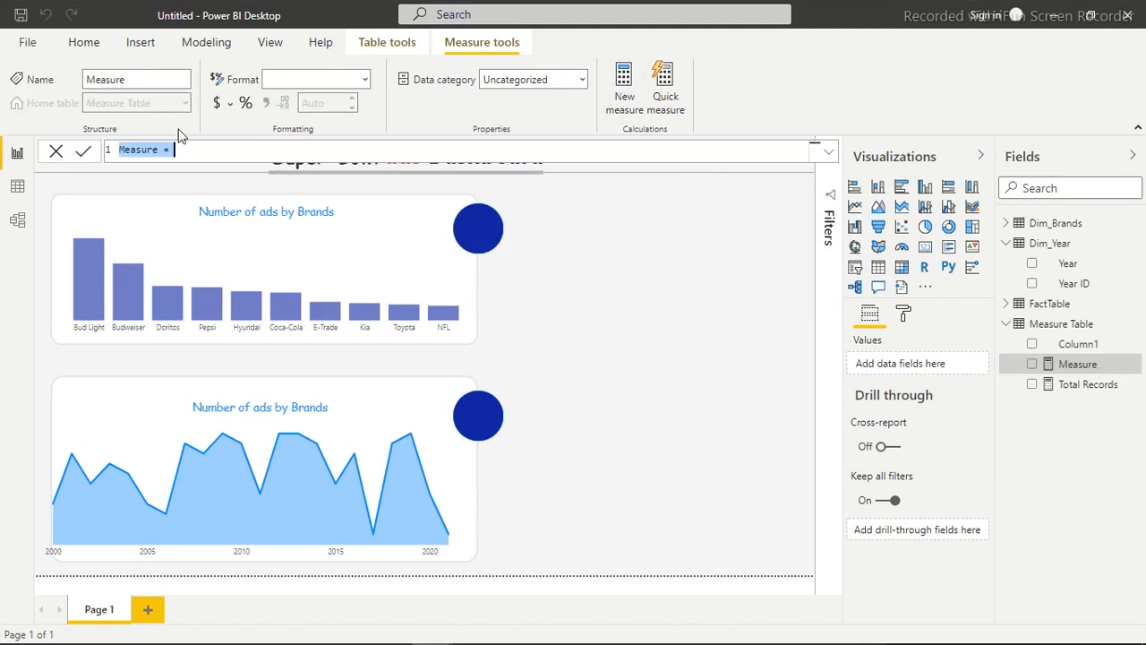
text(=)
text( Brands)
text(=)
text(dis)
text(t)
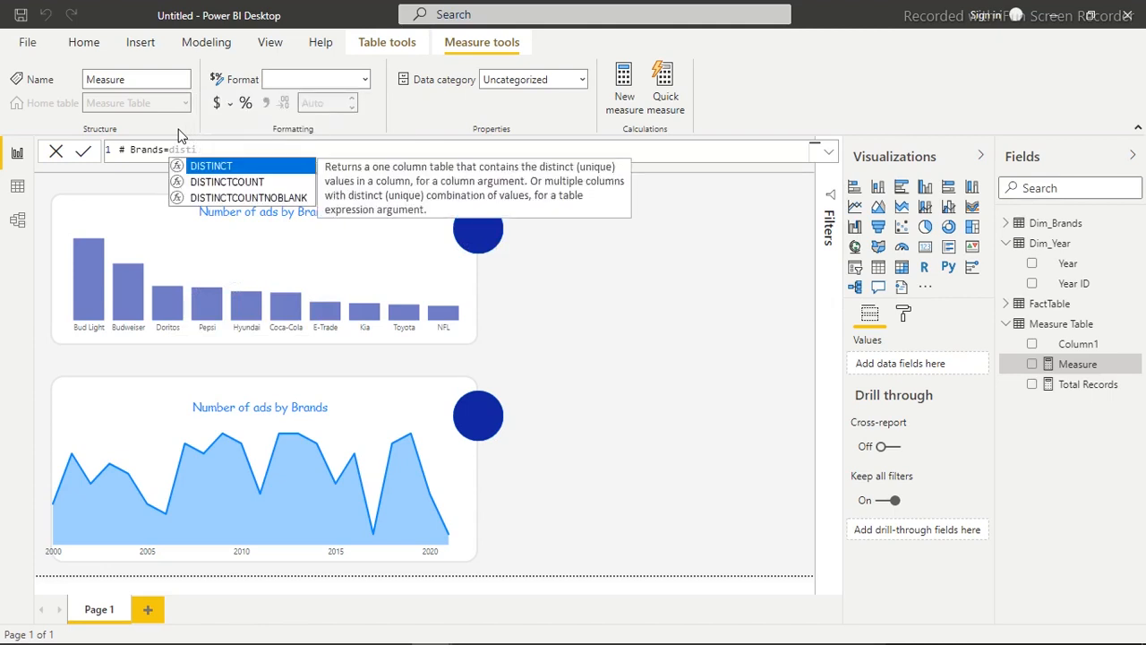
key(Down)
key(Tab)
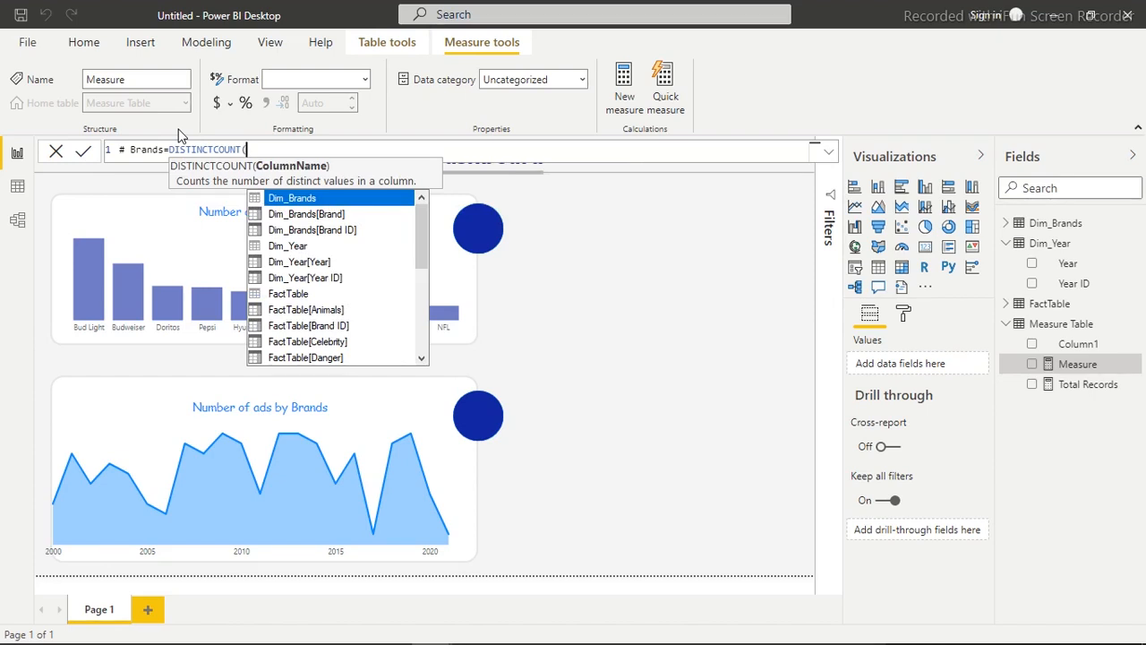
Step: Complete the # Brands formula with FactTable[Brand ID] as the column to count and commit the measure
key(Down)
key(Down)
key(Down)
key(Down)
key(Down)
key(Down)
key(Down)
key(Down)
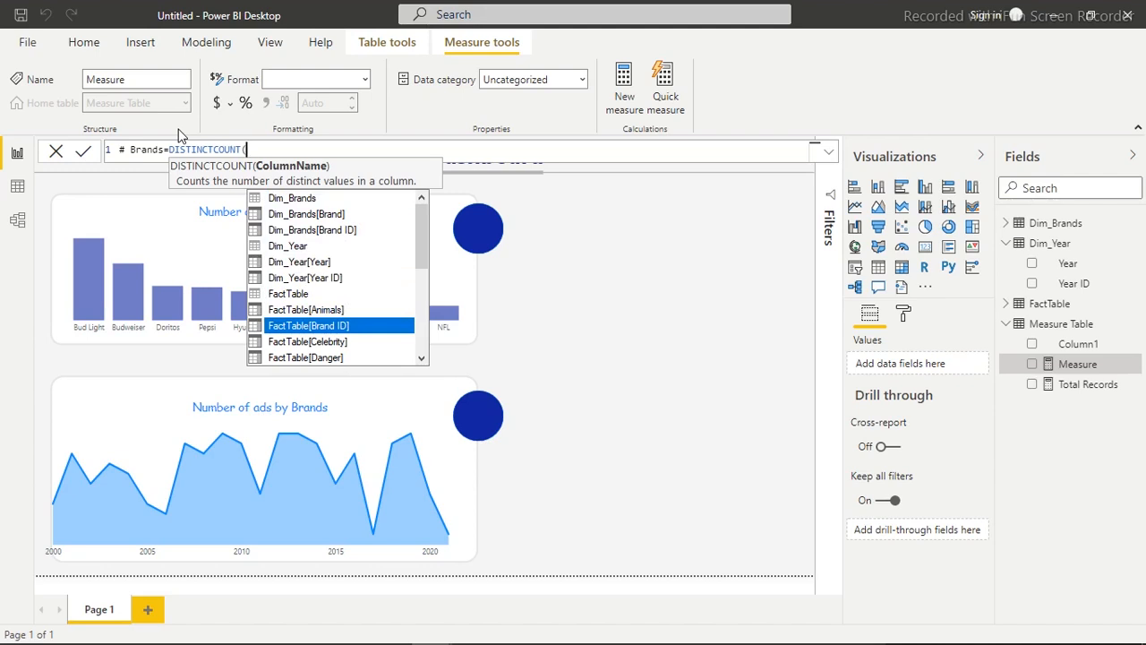
key(Tab)
text())
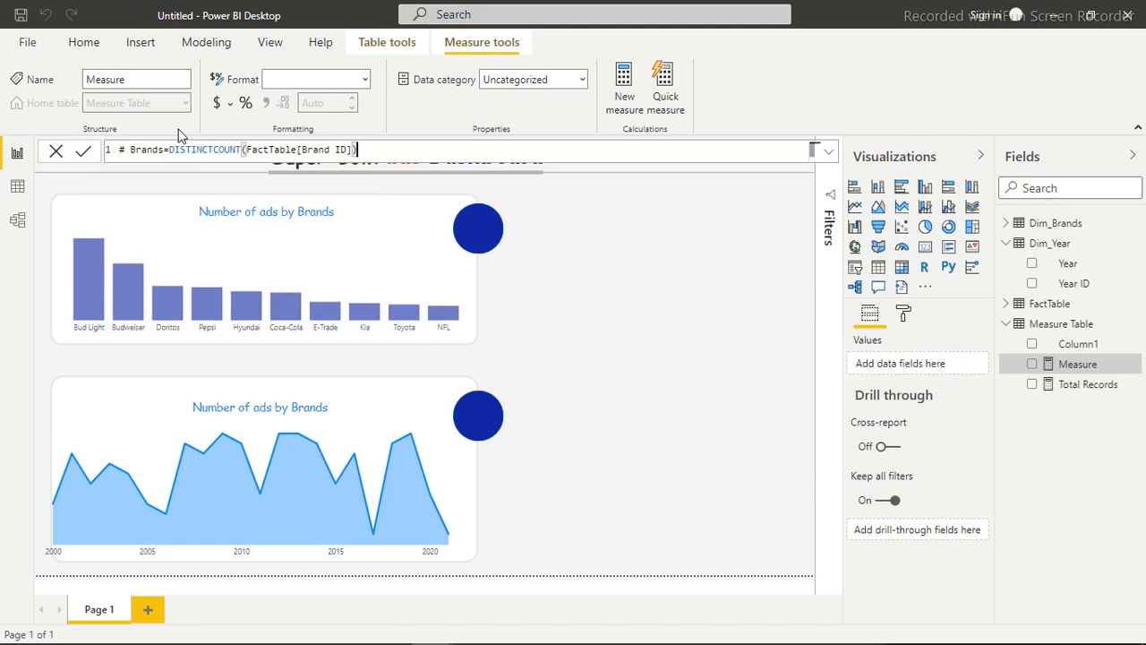
key(Return)
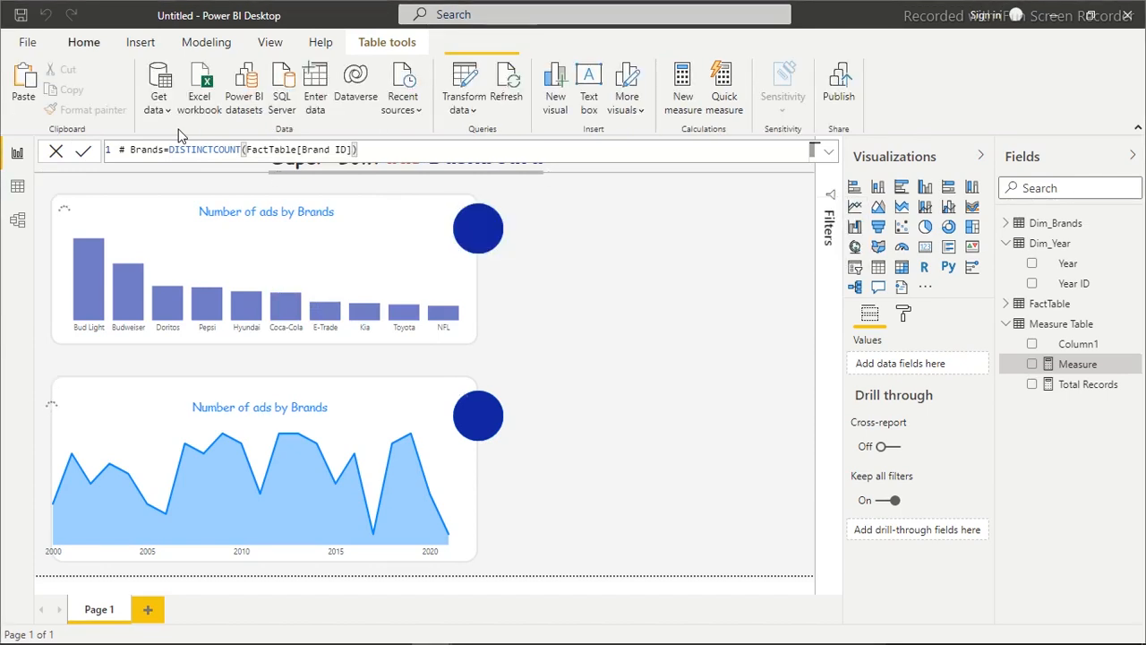
Step: Start a new measure named # year in Measure Table, using the DISTINCTCOUNT function
click(624, 87)
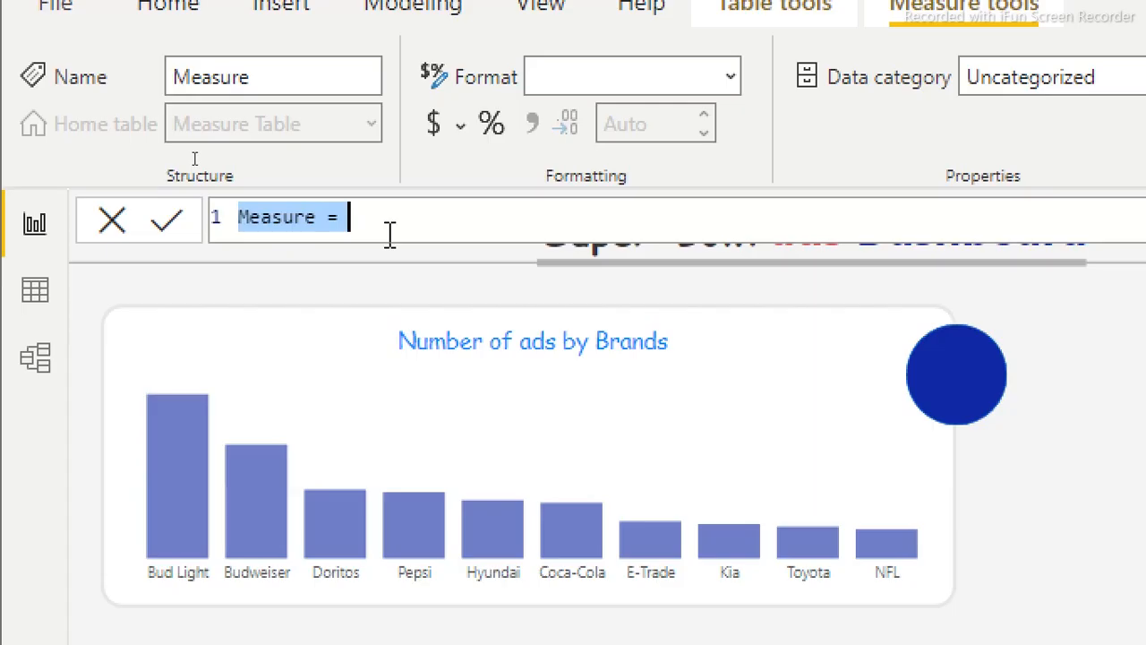
text(#)
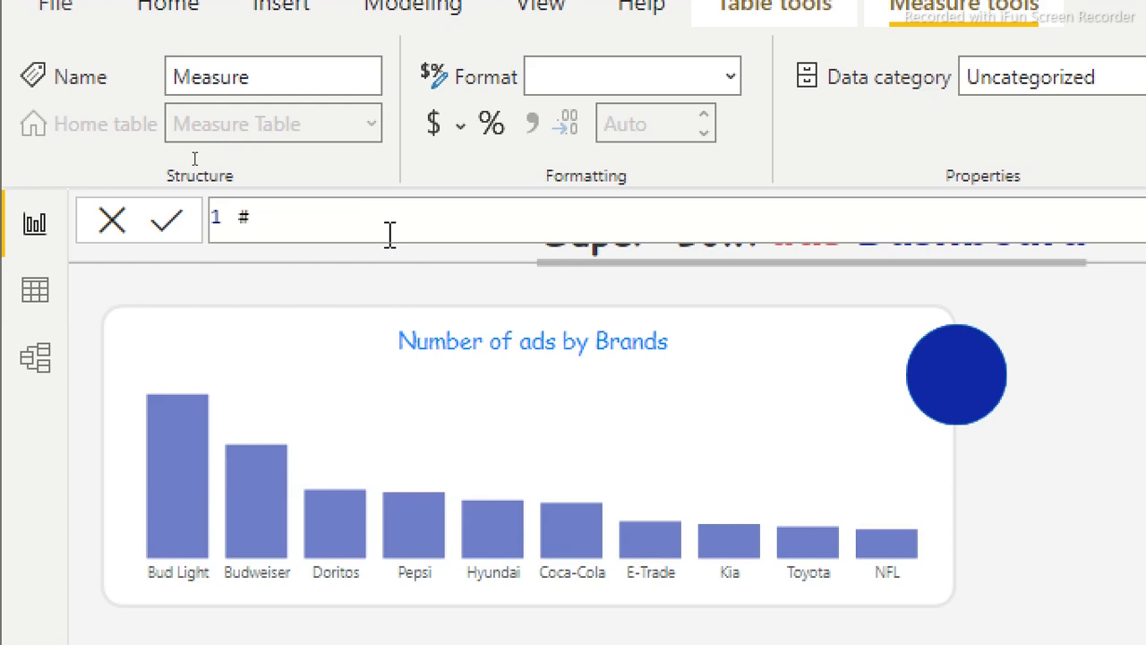
text( year)
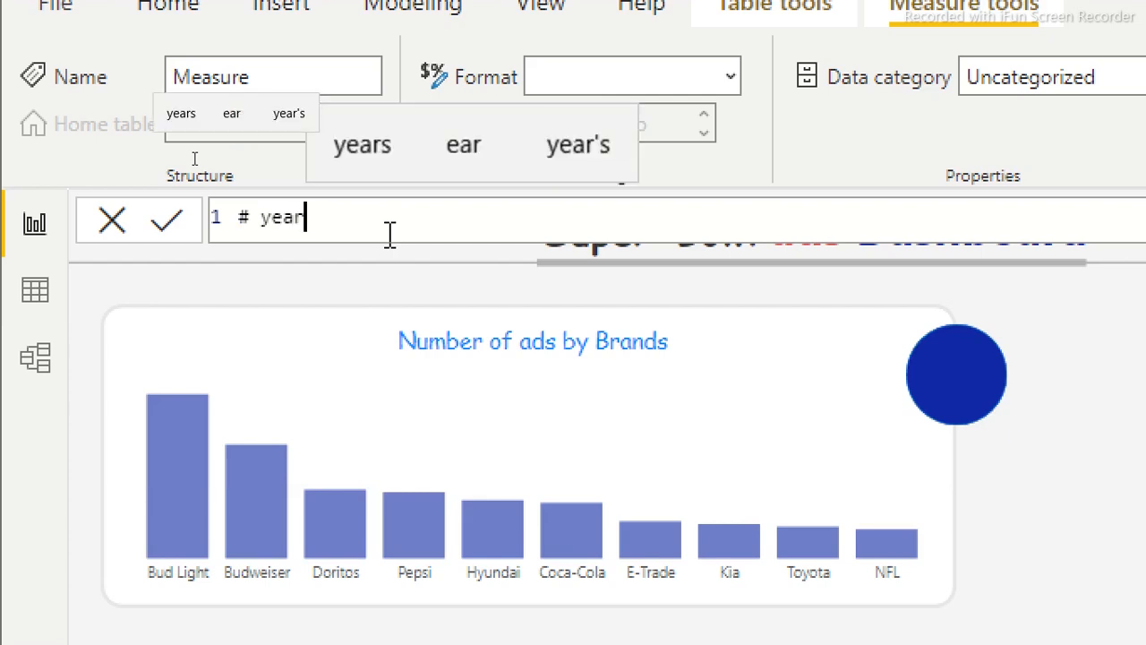
text(=dis)
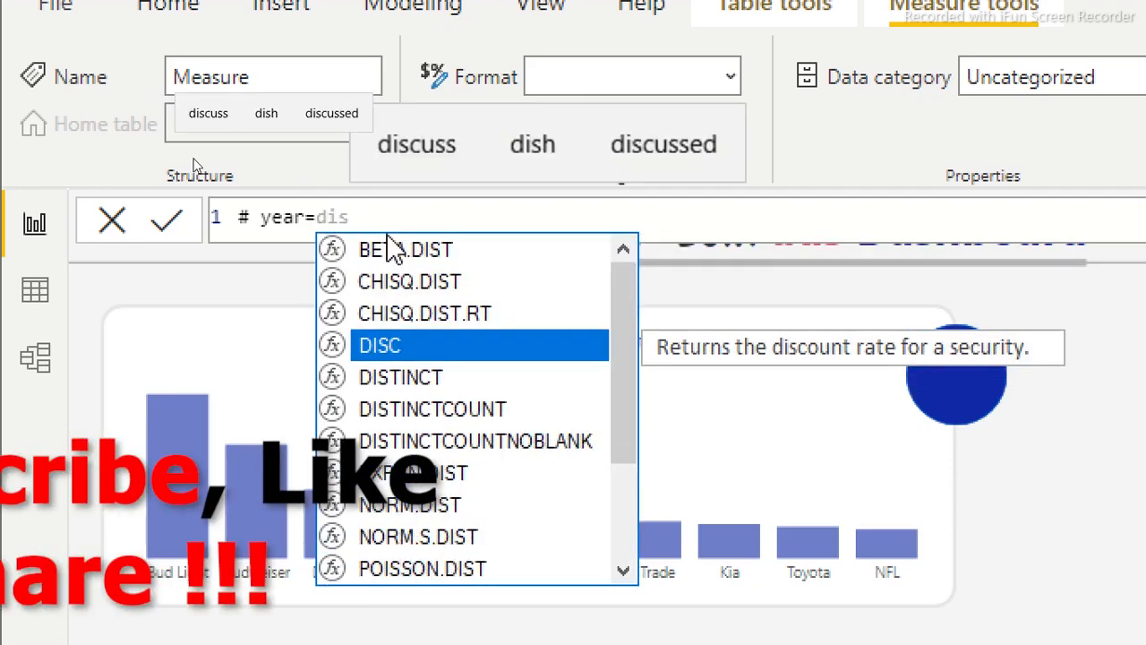
key(Down)
key(Down)
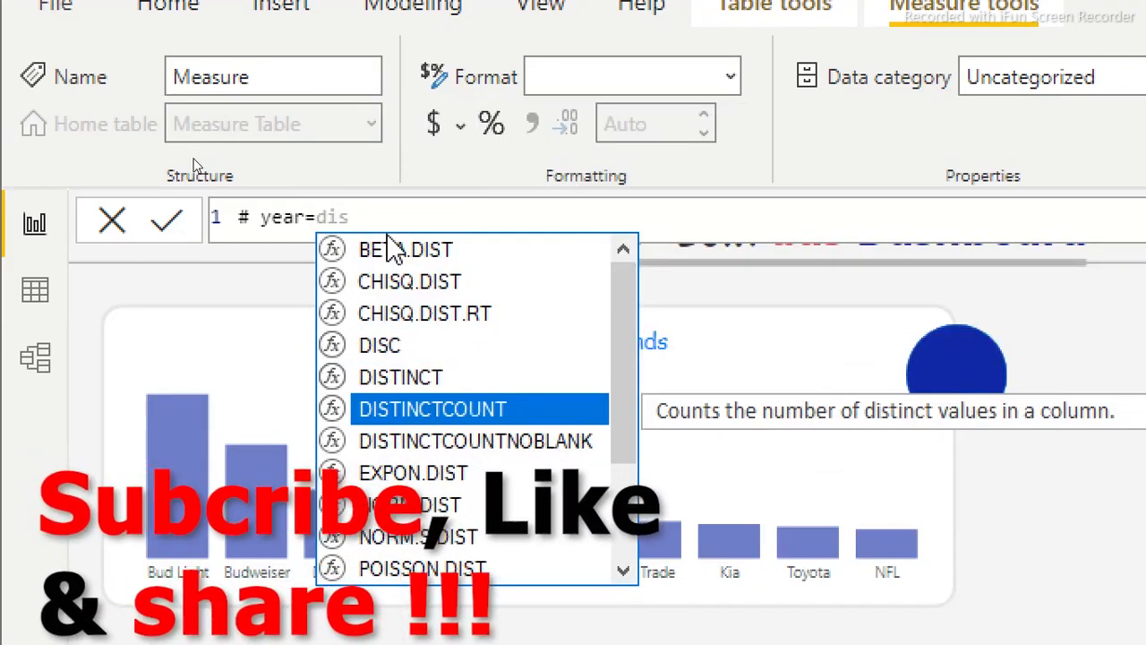
key(Tab)
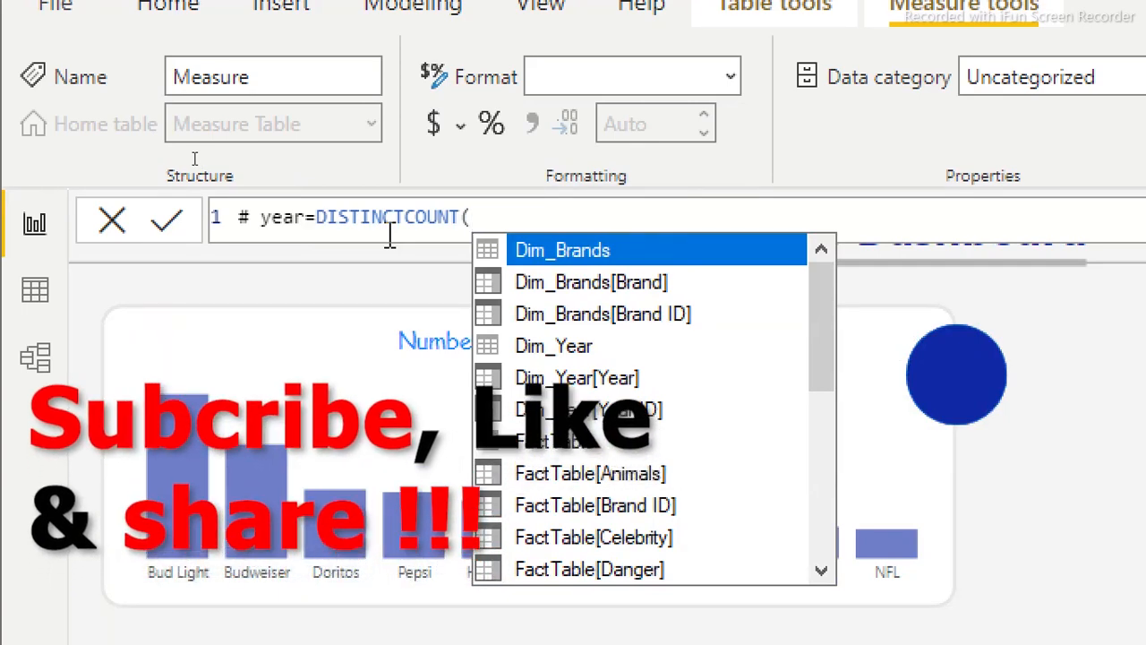
Step: Complete the # year formula with FactTable[Year ID] as the column to count and commit the measure
key(Down)
key(Down)
key(Down)
key(Down)
key(Down)
key(Down)
key(Down)
key(Down)
key(Down)
key(Down)
key(Down)
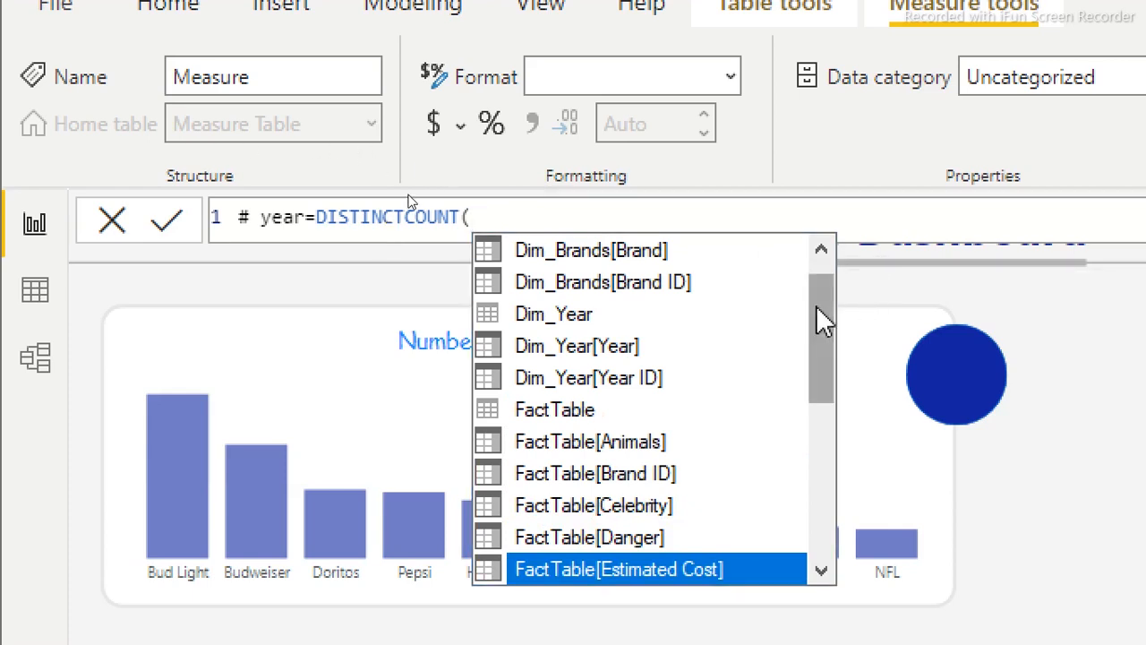
drag(818, 315, 820, 510)
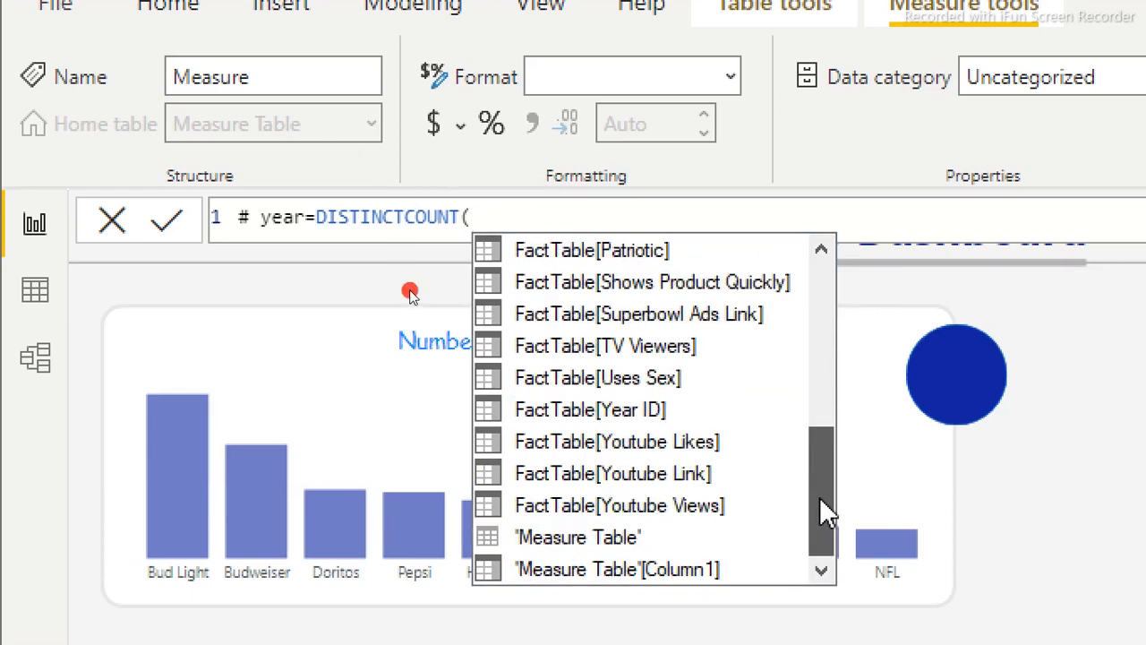
double_click(537, 409)
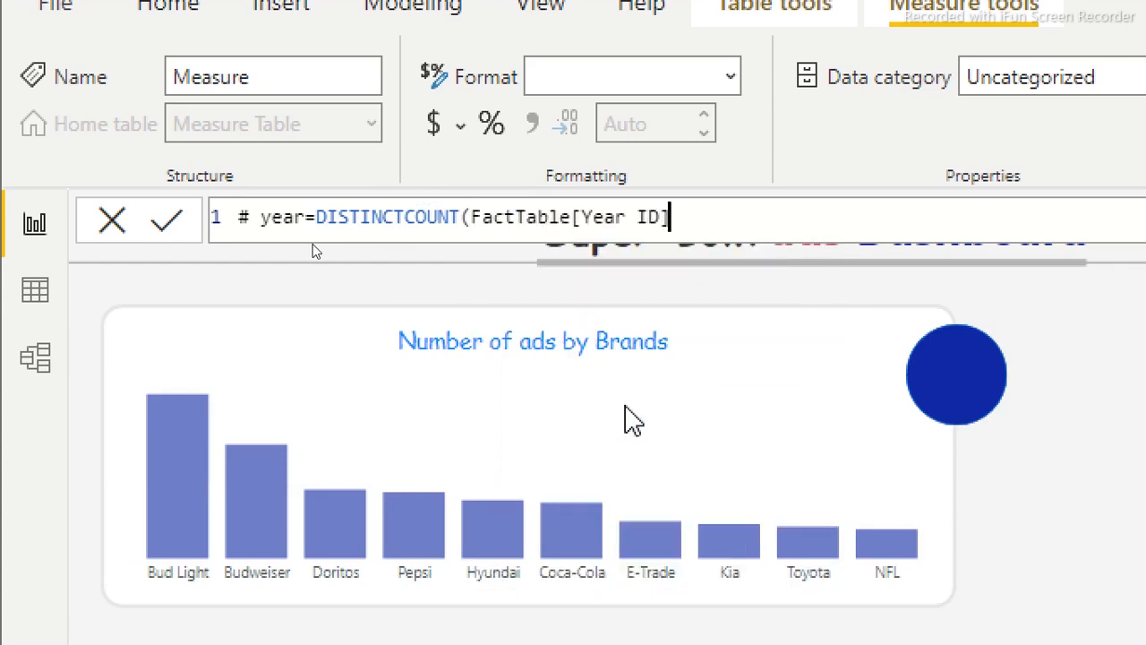
text())
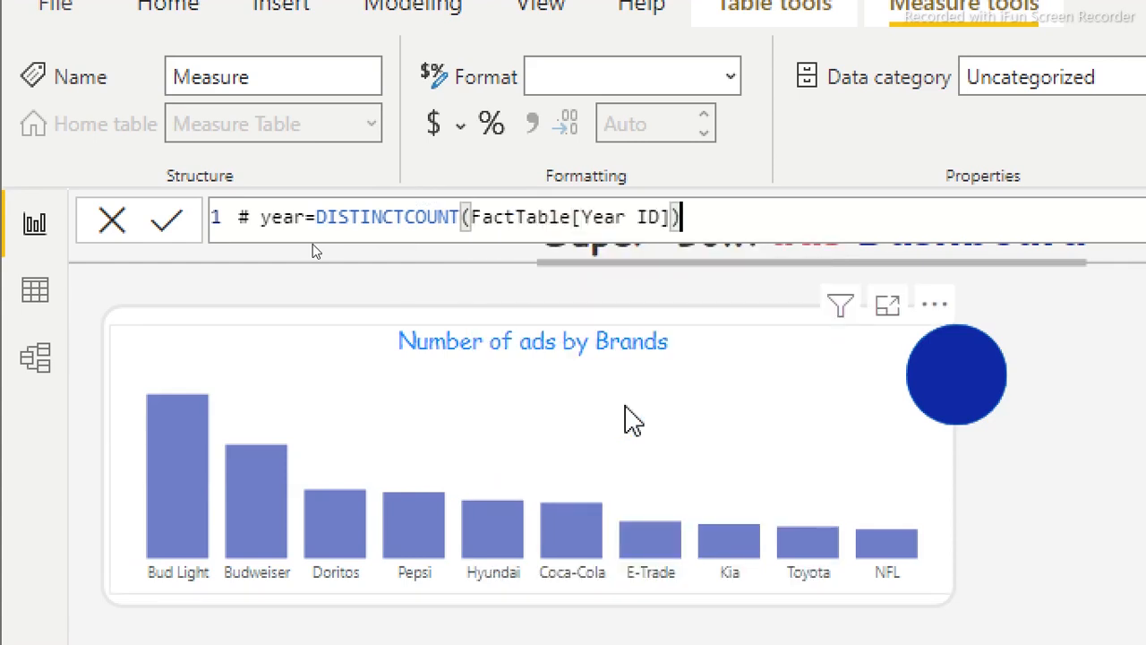
key(Return)
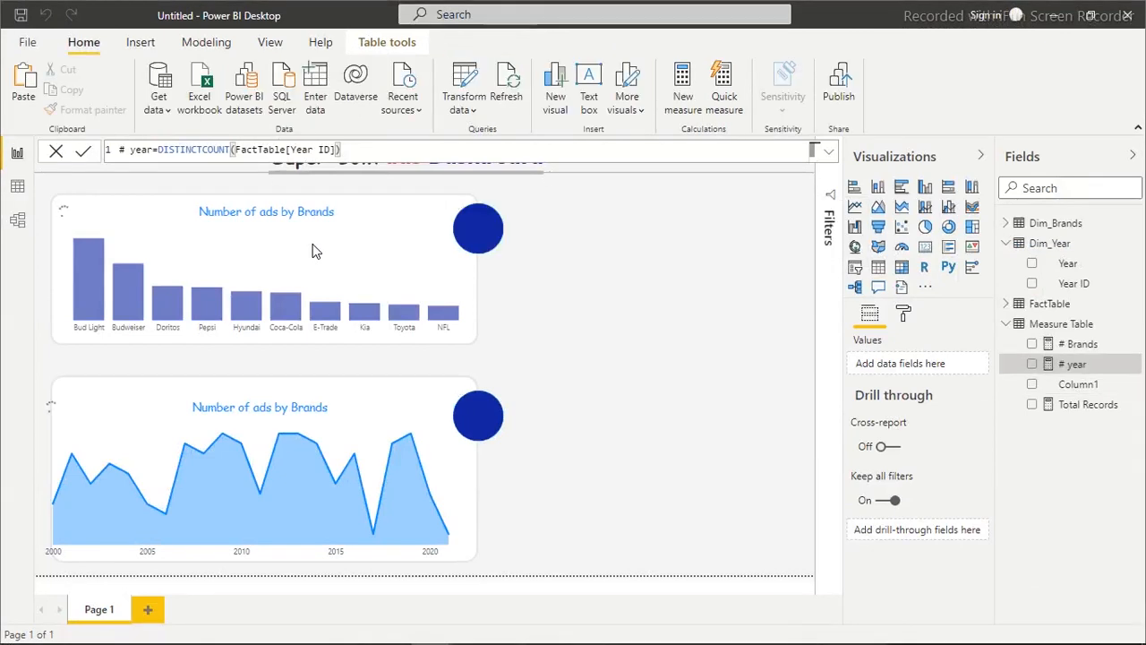
Step: Add a card visual showing # Brands and place it on the empty canvas beside the upper circle
click(603, 211)
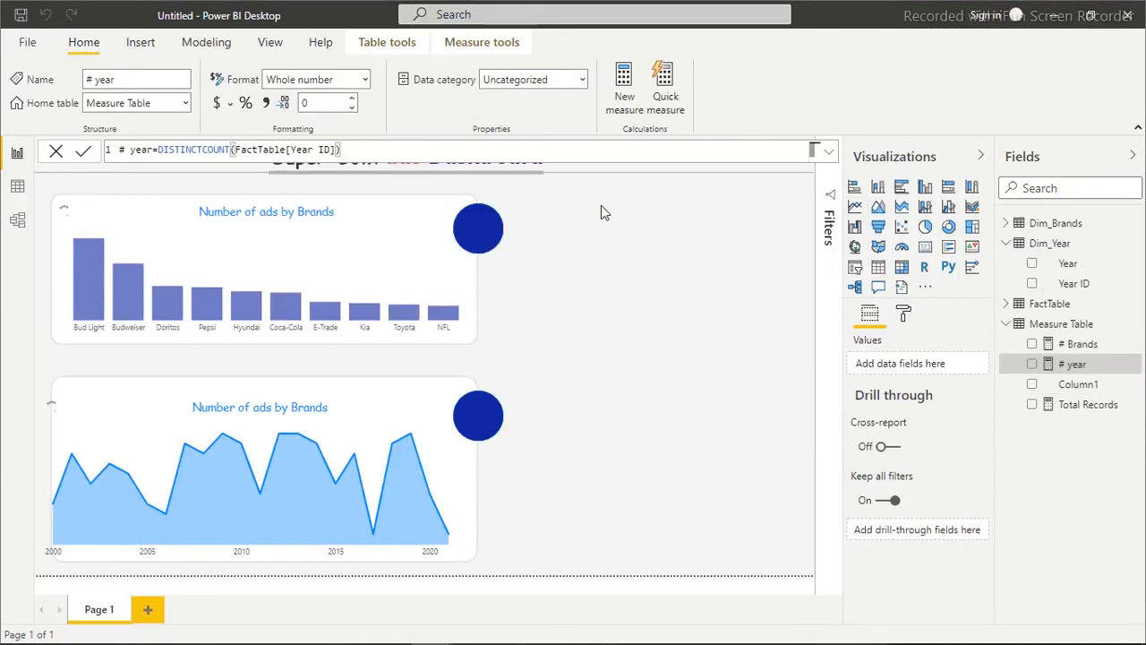
click(1046, 345)
click(1032, 345)
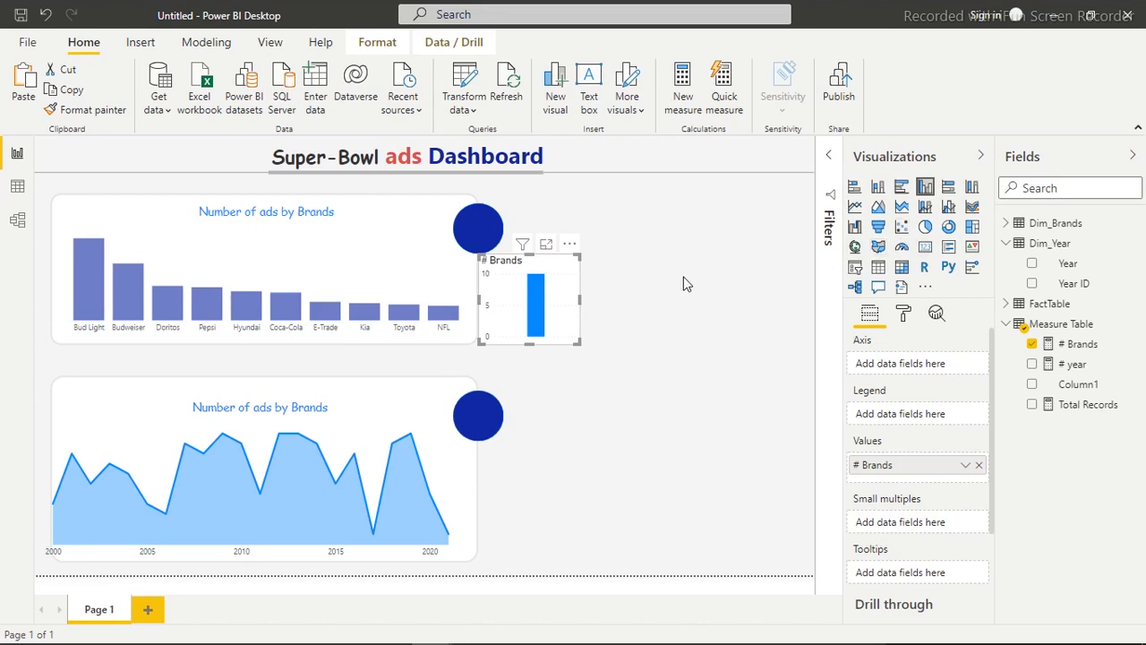
click(927, 249)
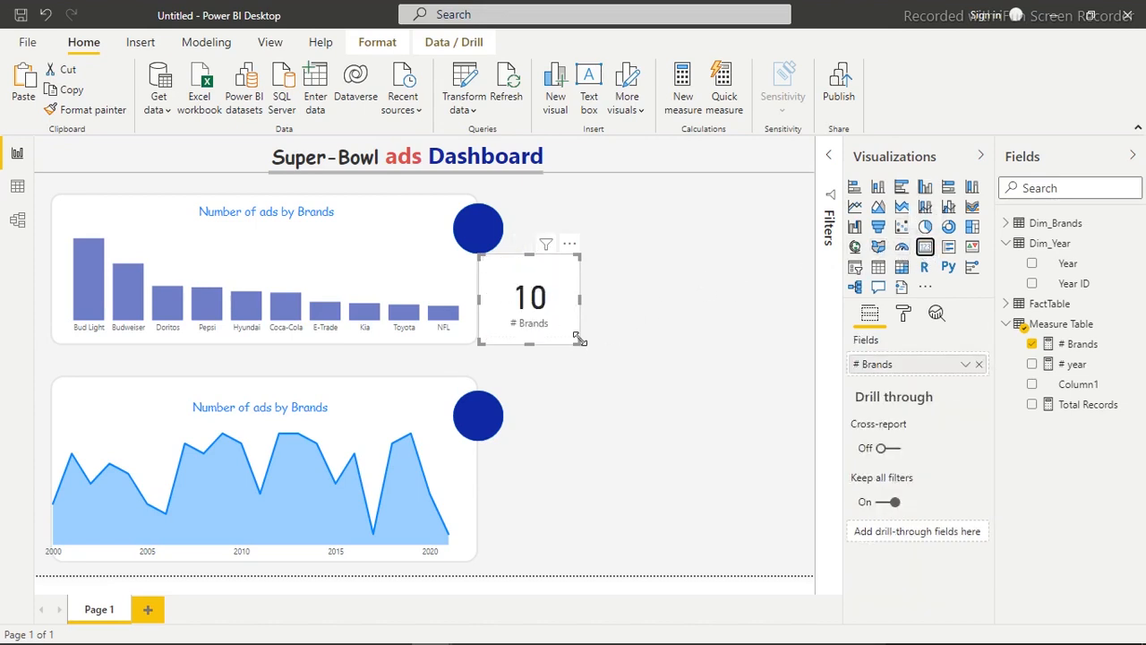
drag(553, 314, 598, 248)
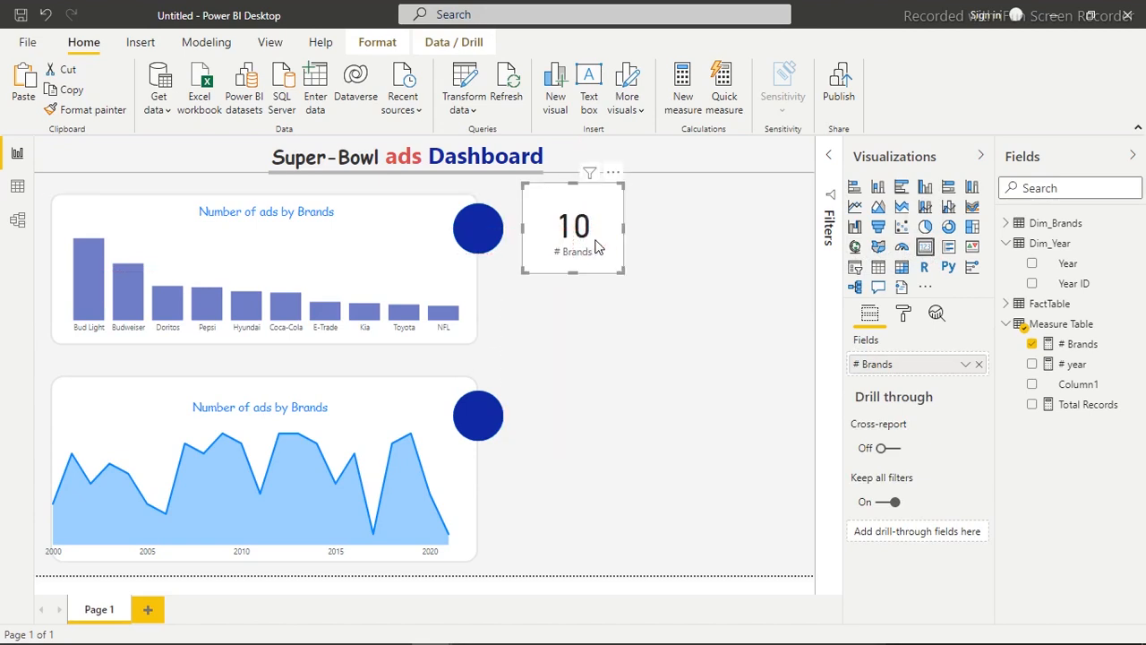
Step: Turn off the # Brands card's category label and shrink the card to fit closely around its number
click(902, 313)
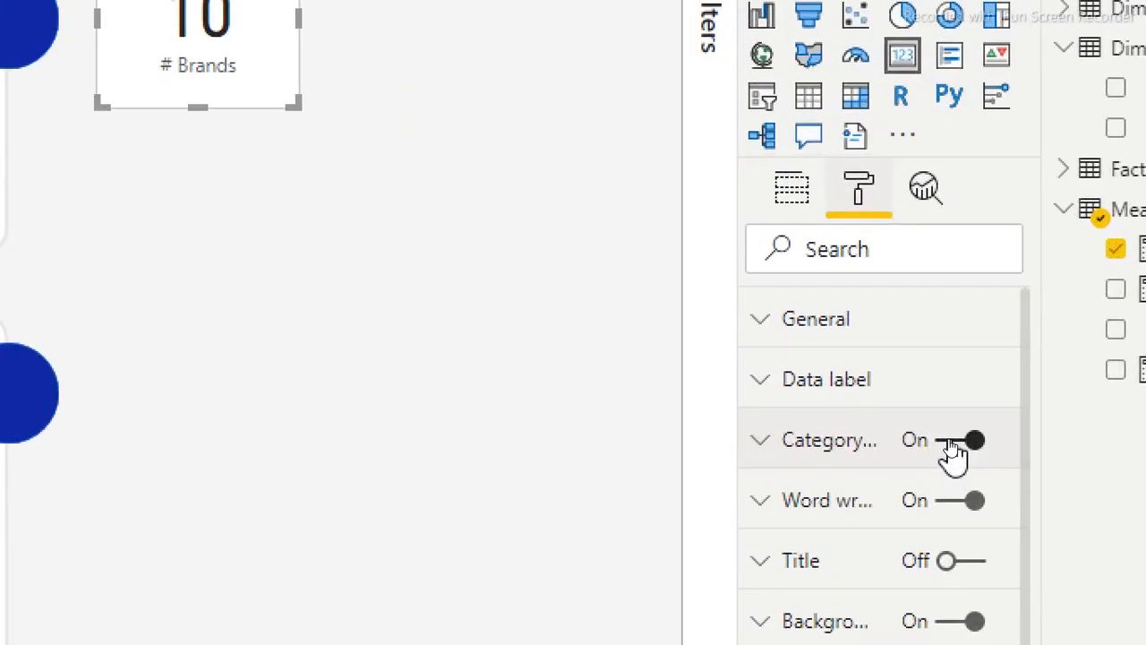
click(953, 448)
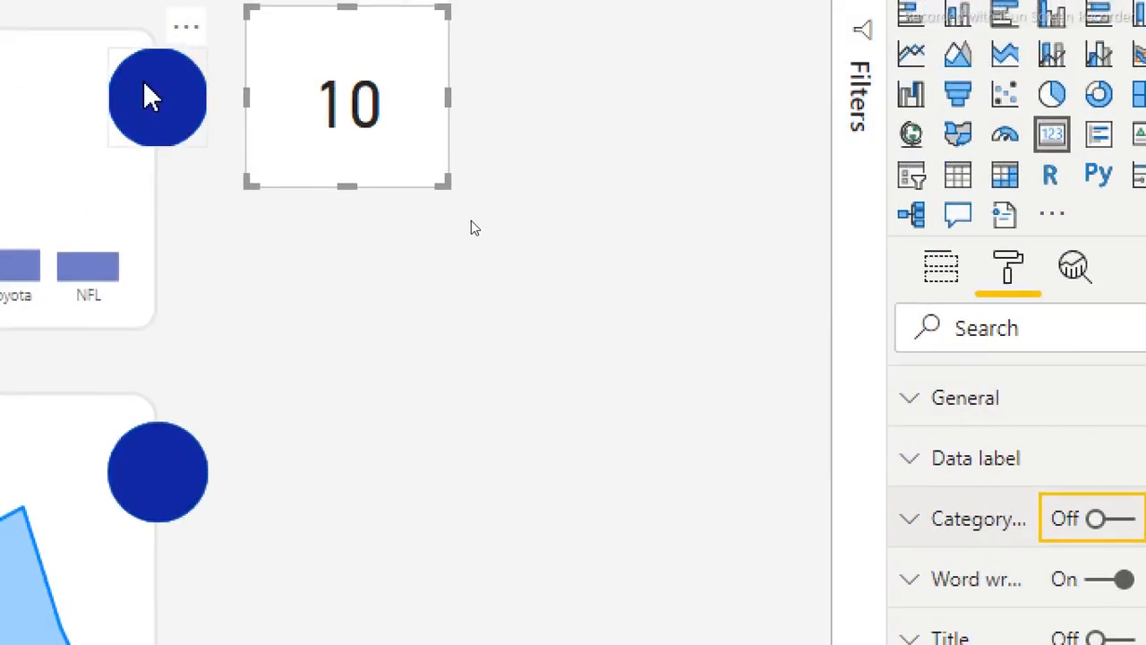
drag(440, 97, 461, 124)
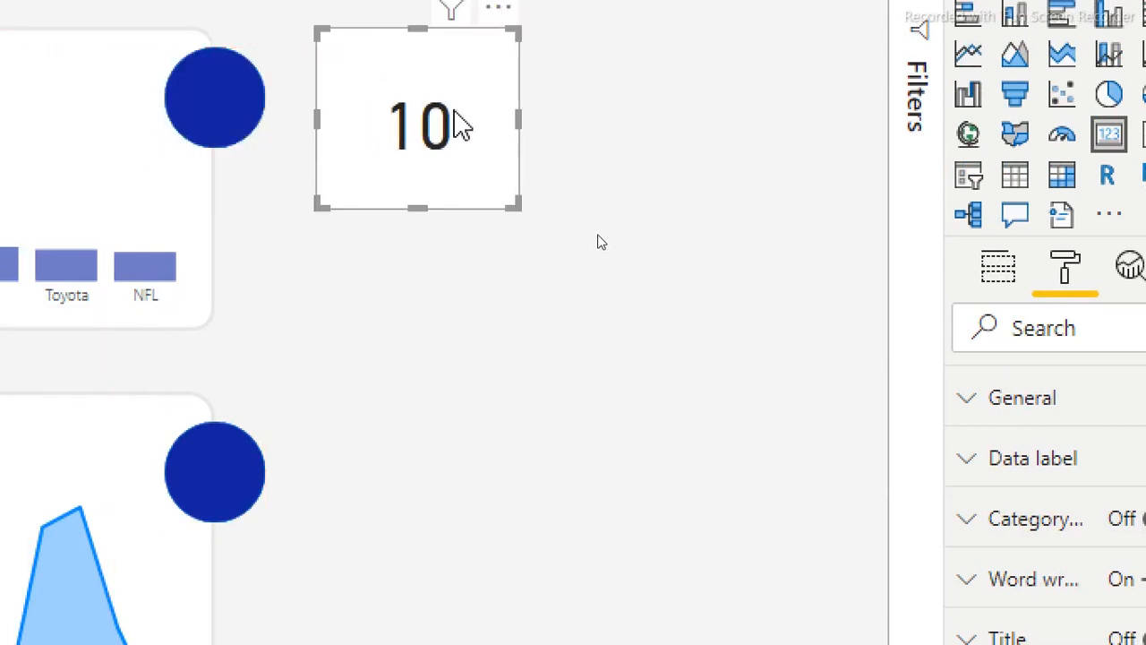
drag(524, 91, 420, 199)
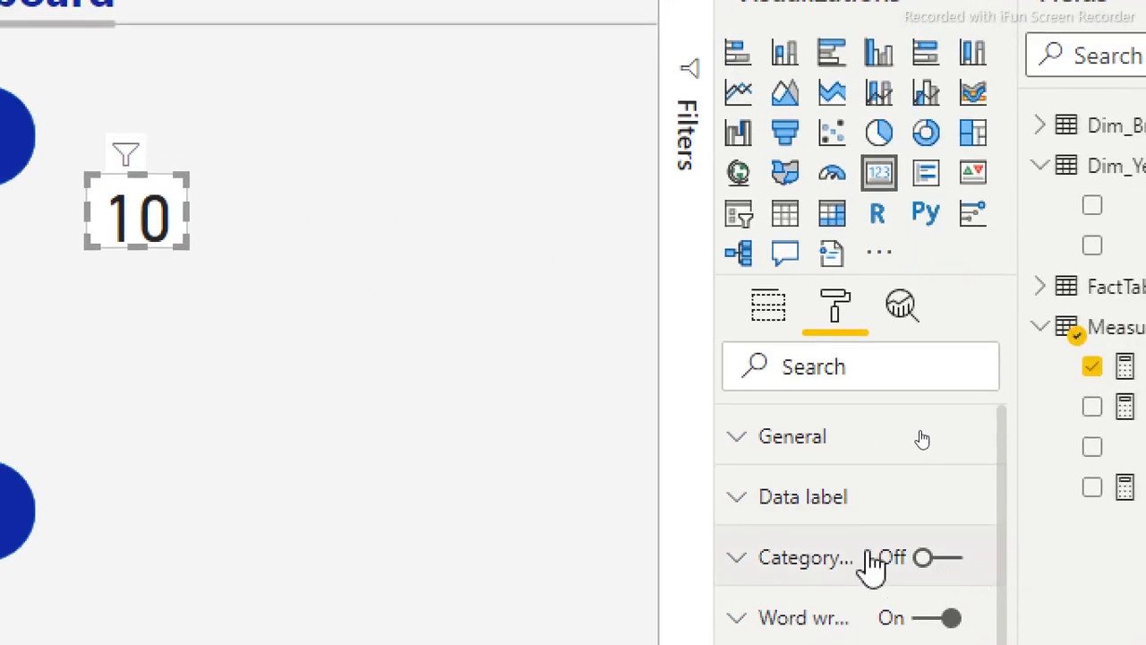
Step: Turn off the background of the # Brands card
click(822, 509)
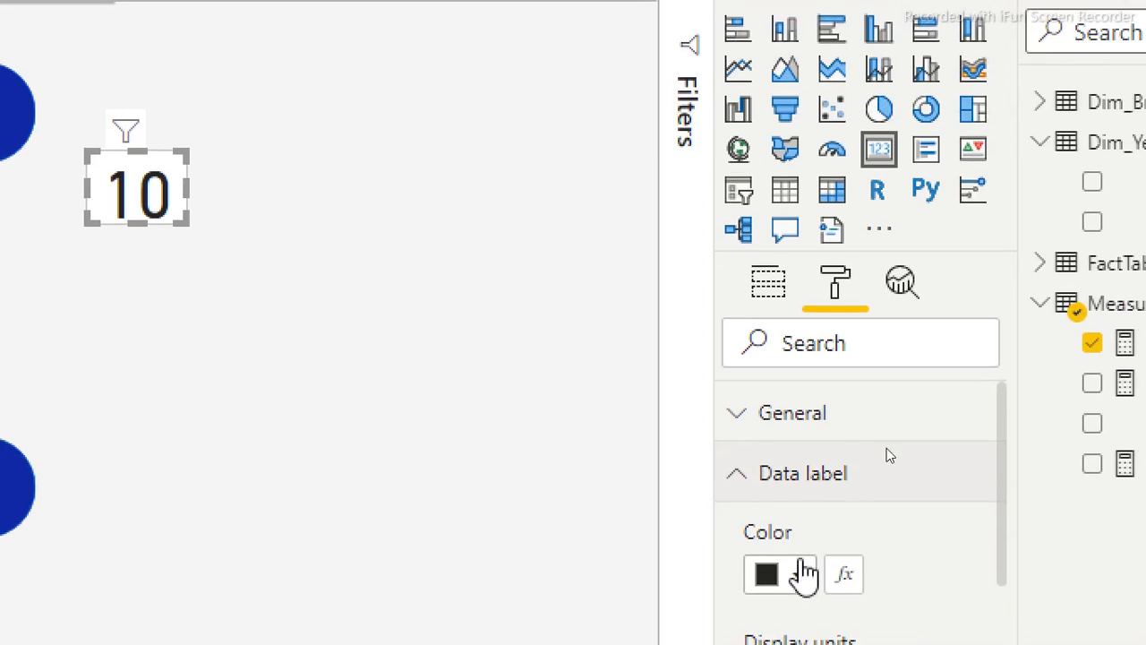
click(822, 474)
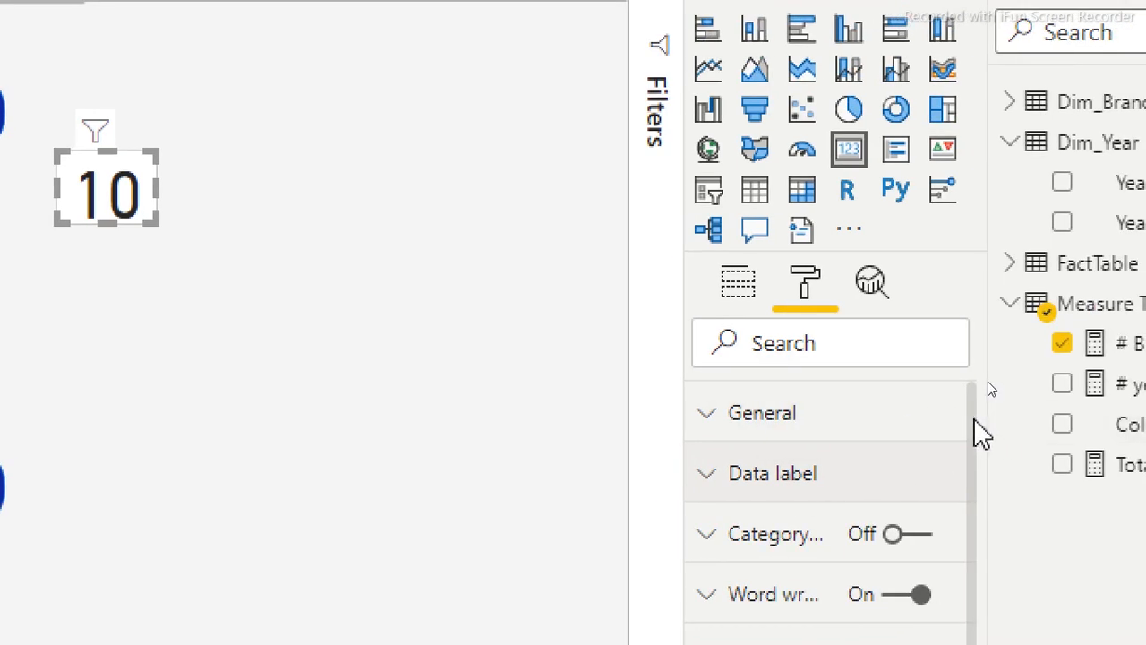
scroll(985, 466, down, 3)
click(906, 576)
click(907, 576)
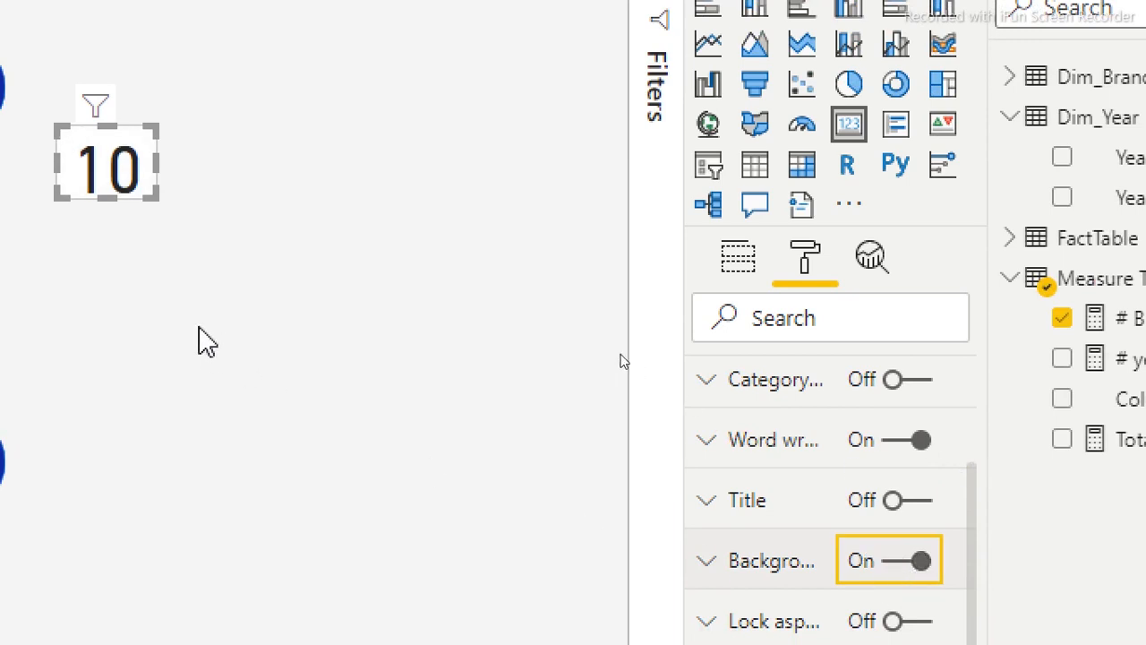
click(873, 576)
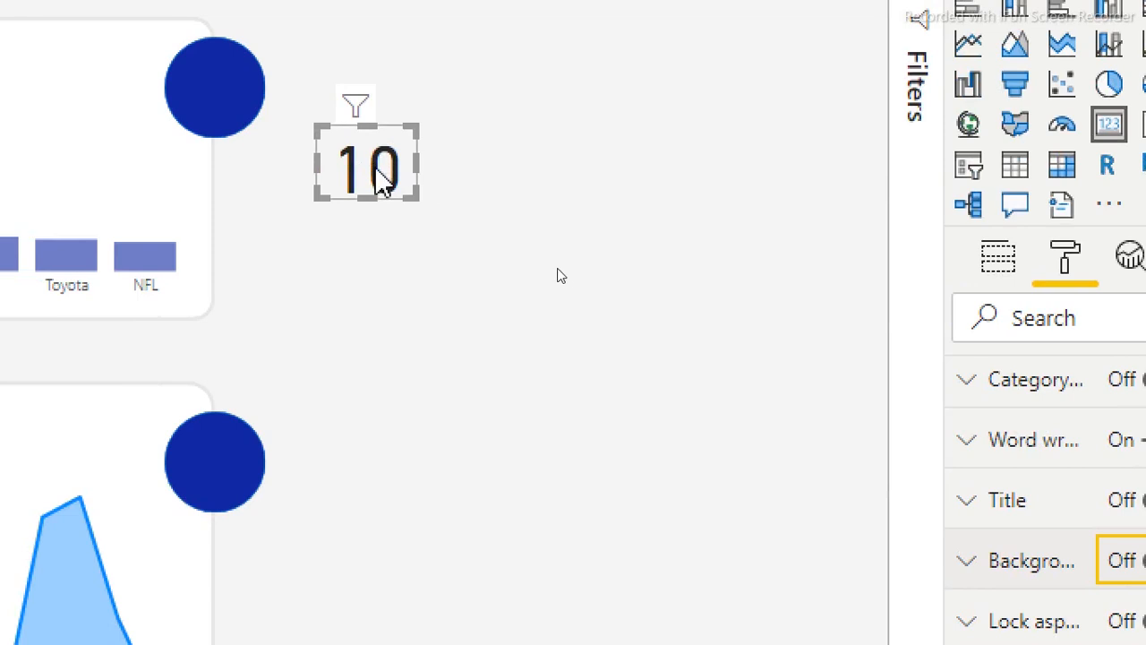
Step: Move the # Brands card onto the upper dark blue circle and set its data label color to white
drag(360, 179, 225, 98)
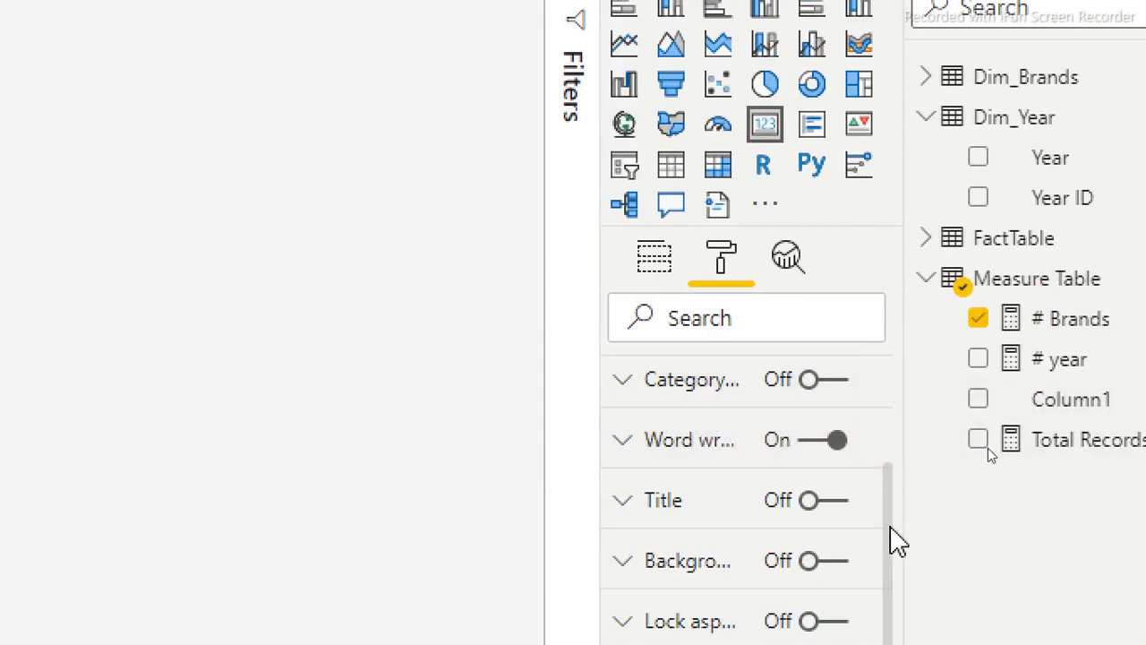
drag(890, 528, 877, 396)
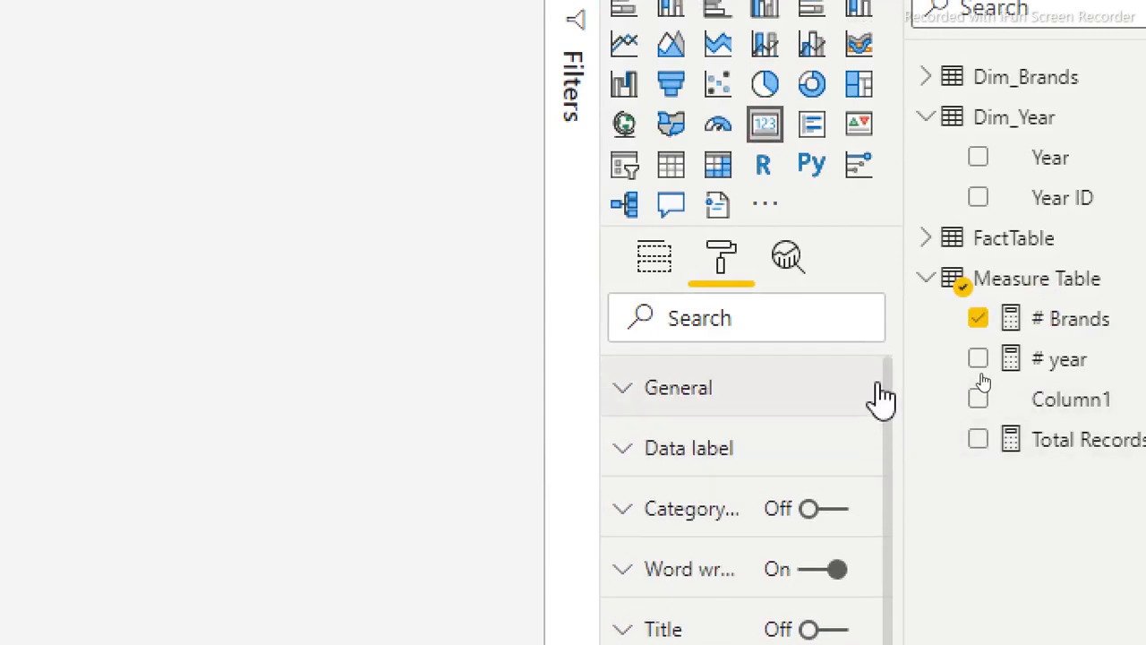
click(731, 440)
click(681, 553)
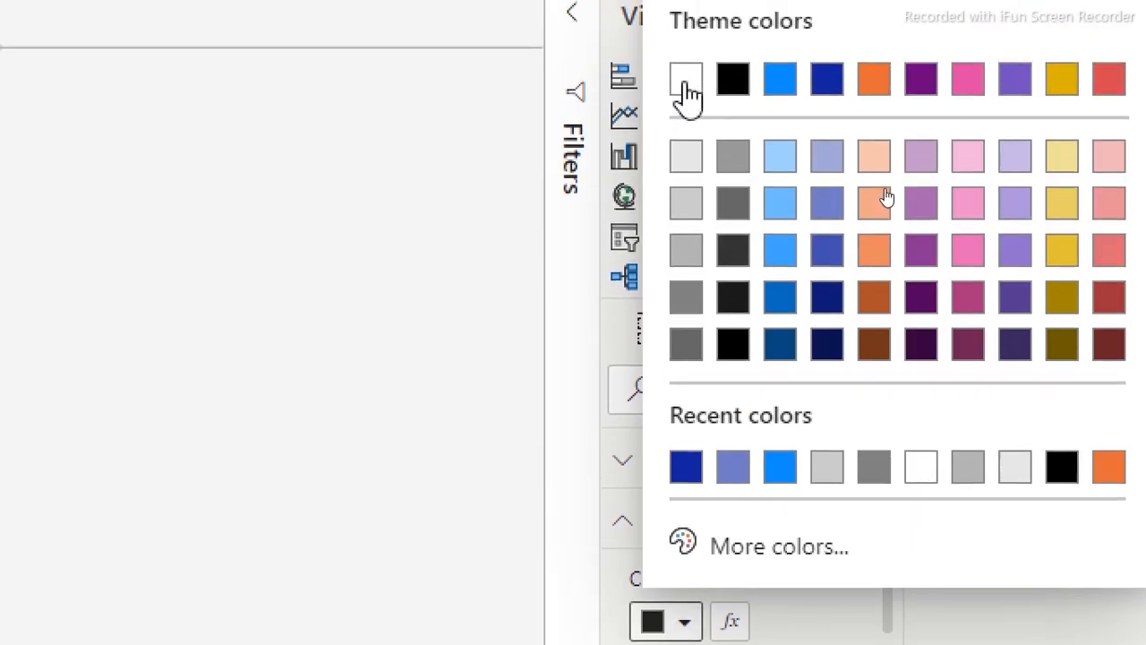
click(686, 86)
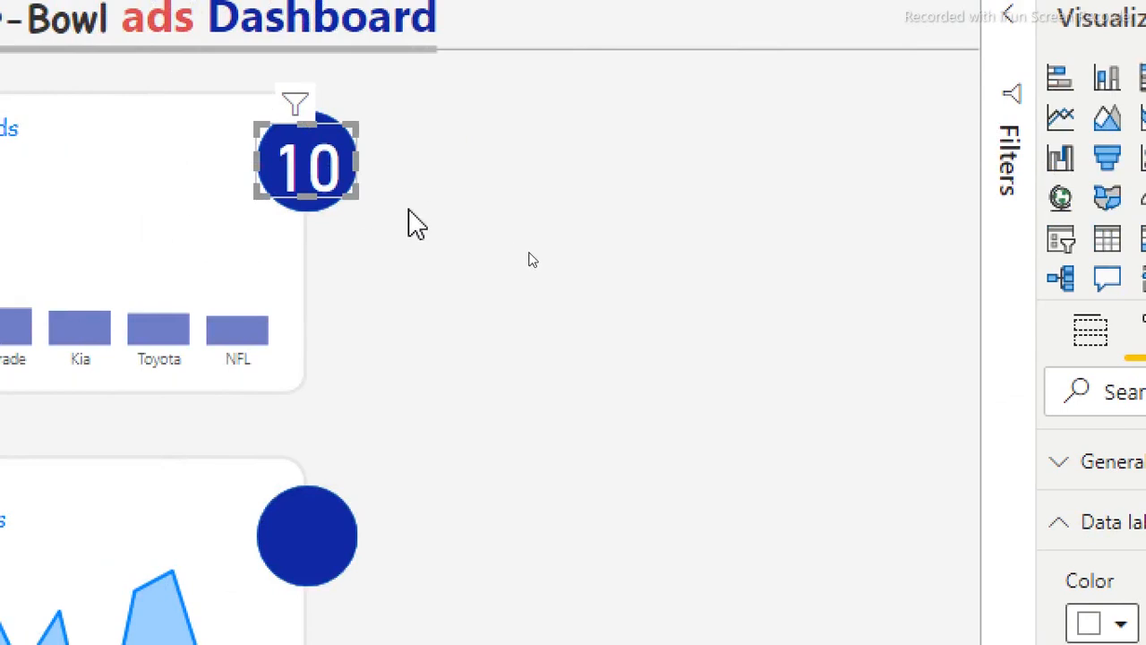
Step: Duplicate the # Brands card onto the lower circle and replace the copy's field with # year
key(ctrl+v)
drag(322, 175, 300, 542)
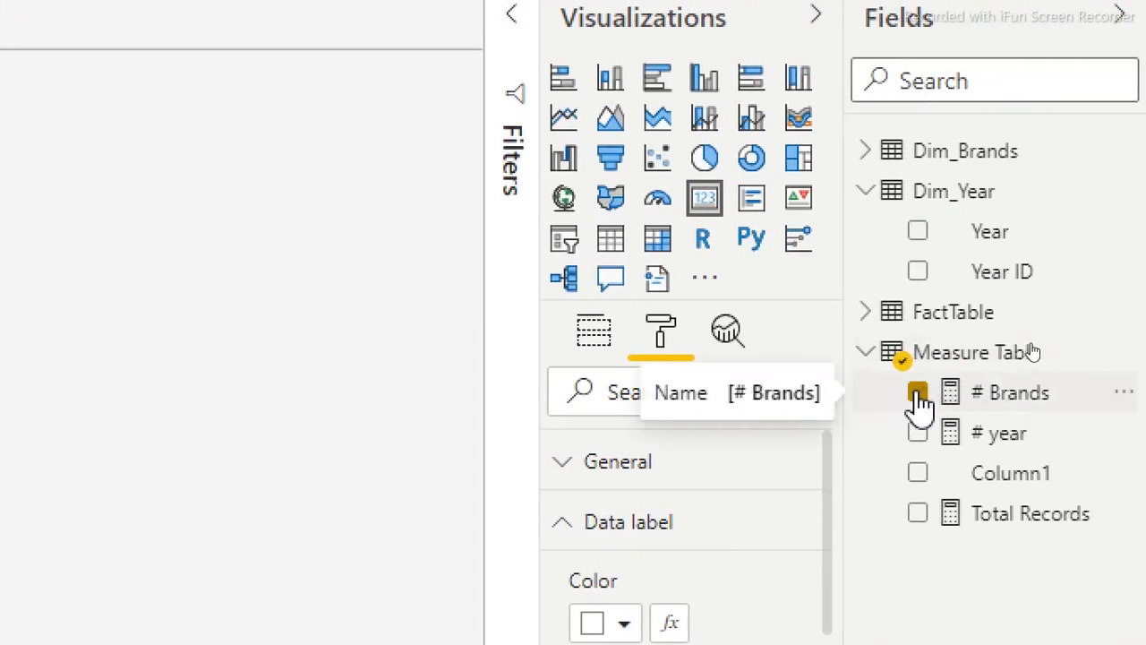
click(917, 395)
click(919, 433)
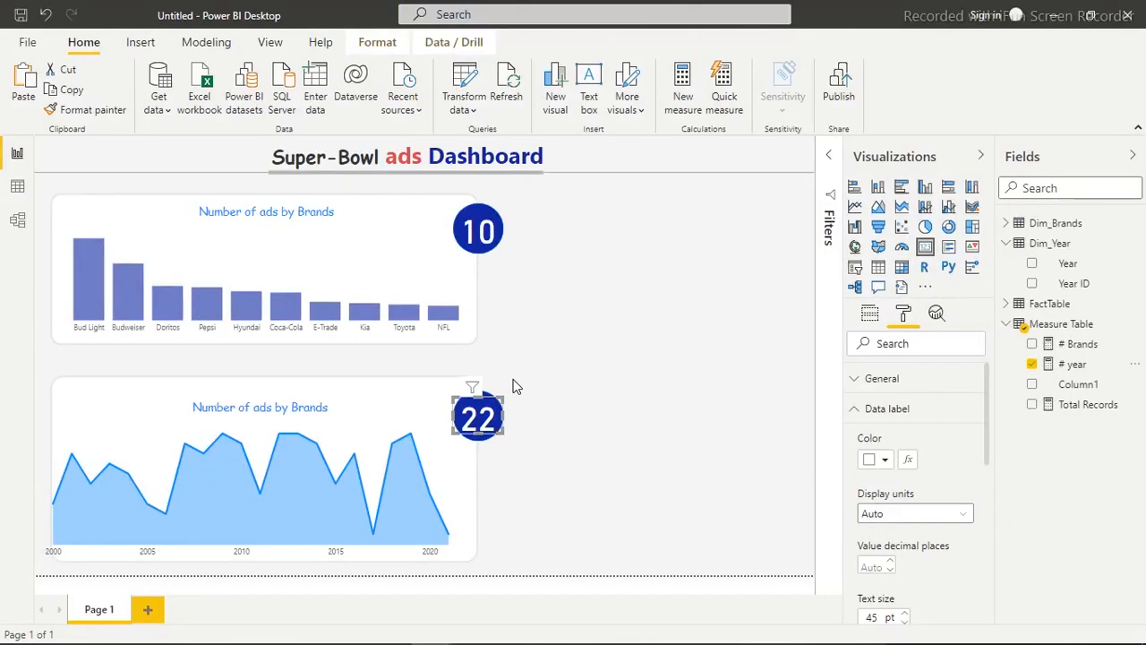
Step: Duplicate the grey line under the dashboard title, place the copy beside the upper circle's lower edge and shorten it to about a quarter
click(658, 382)
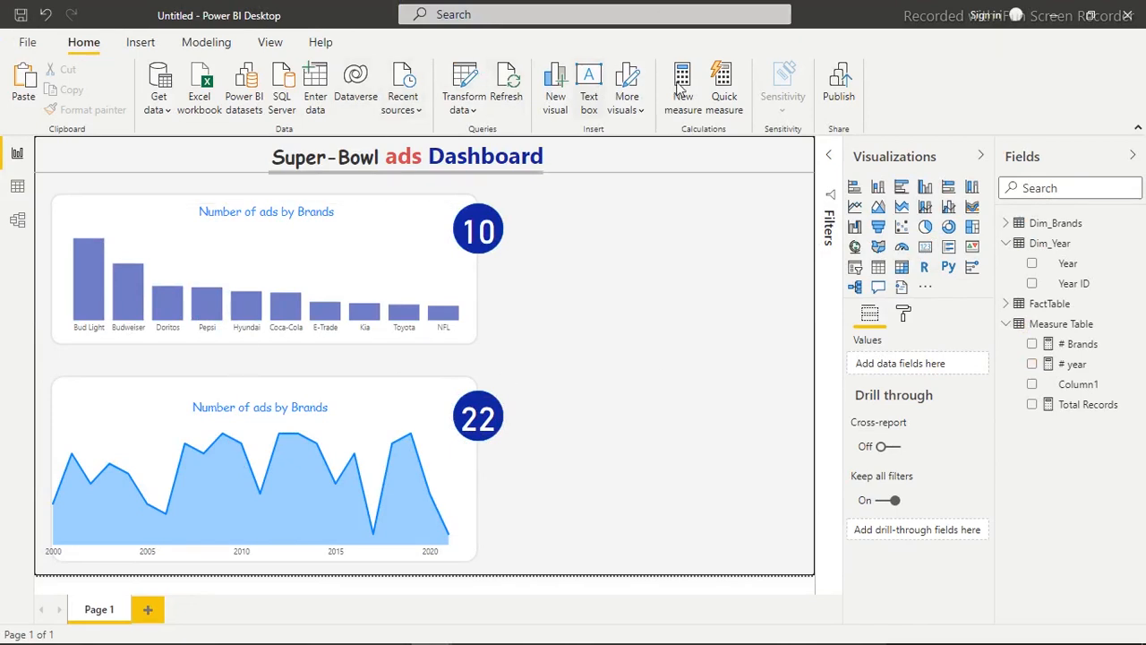
click(143, 43)
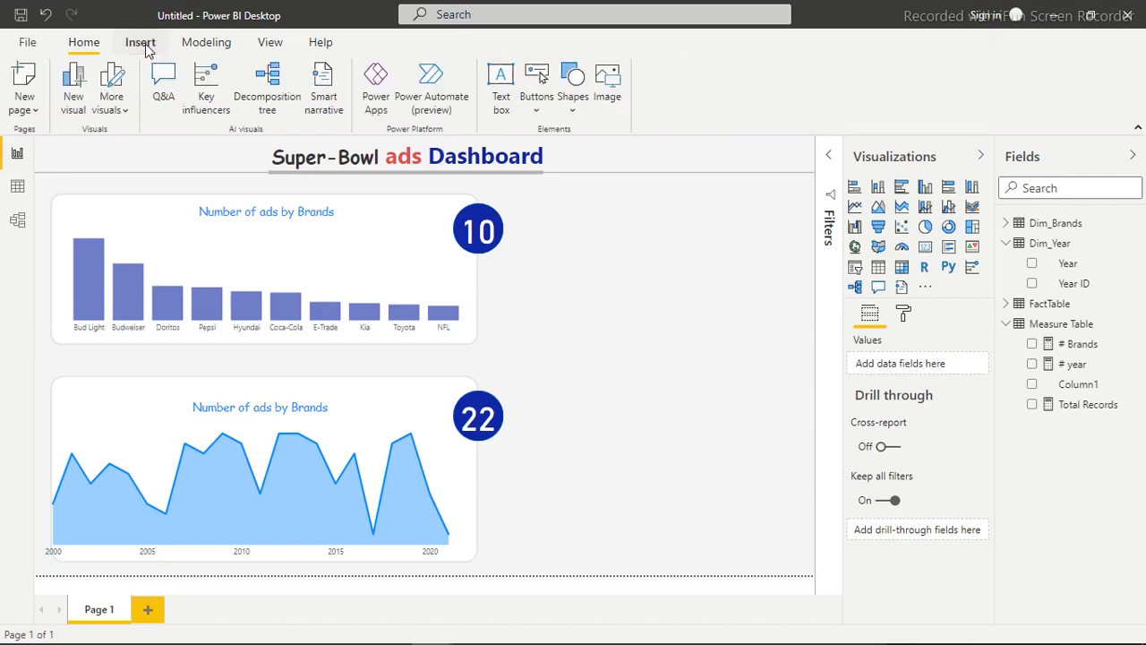
click(370, 180)
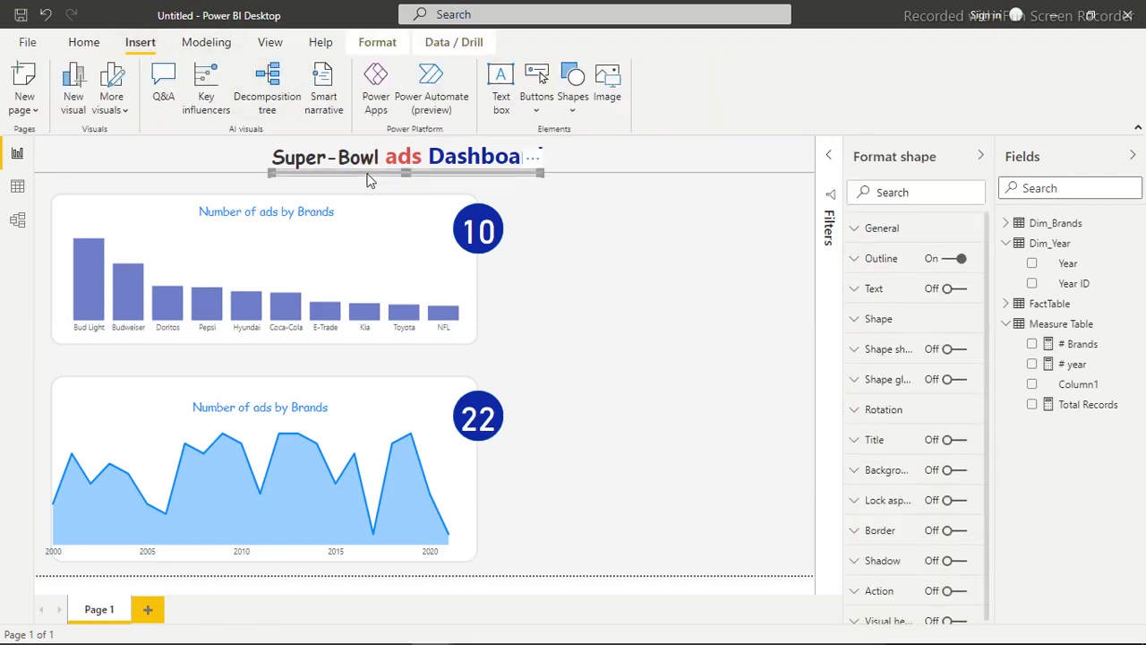
key(ctrl+v)
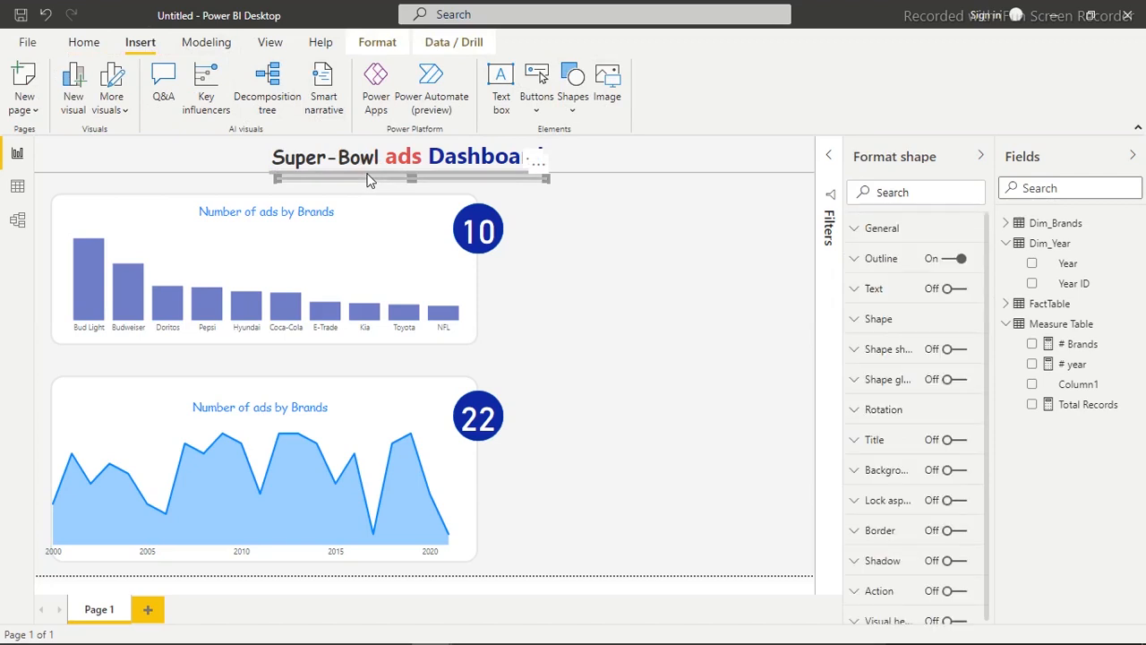
drag(370, 180, 572, 250)
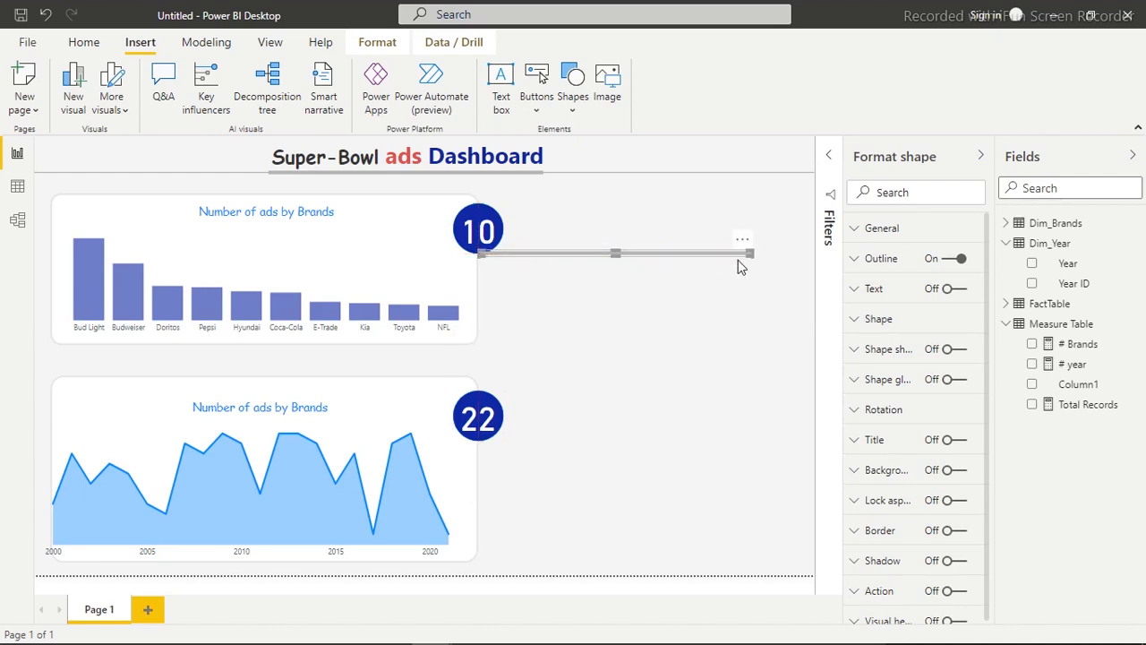
drag(750, 255, 544, 252)
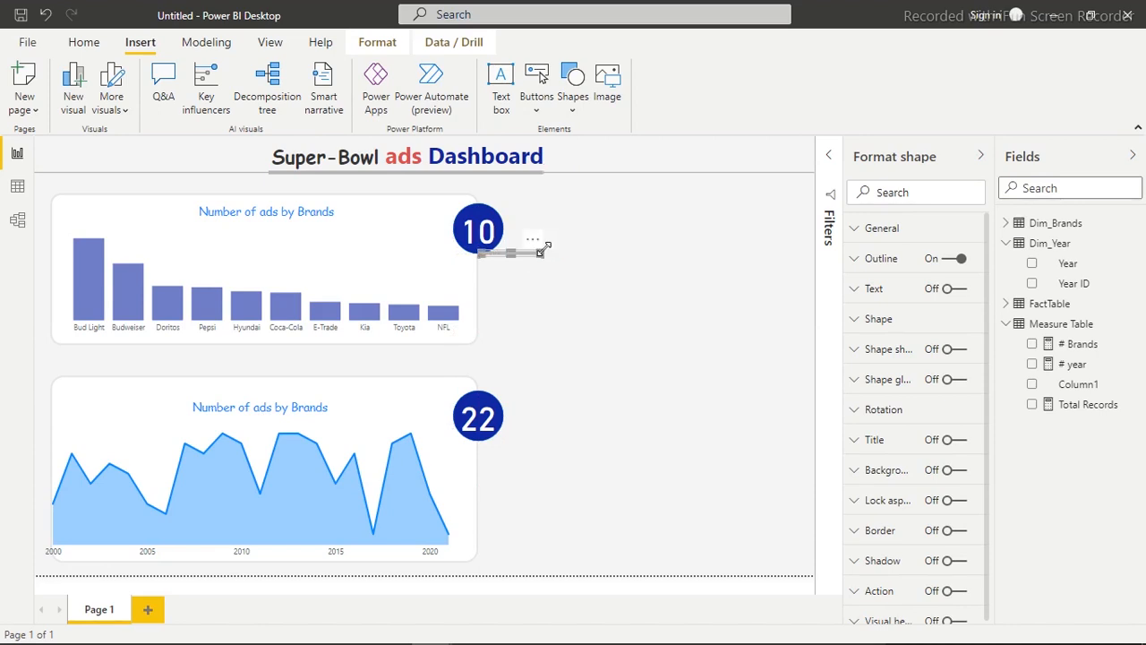
Step: Set the outline color of the short line beside the upper circle to the recently used dark blue
click(885, 259)
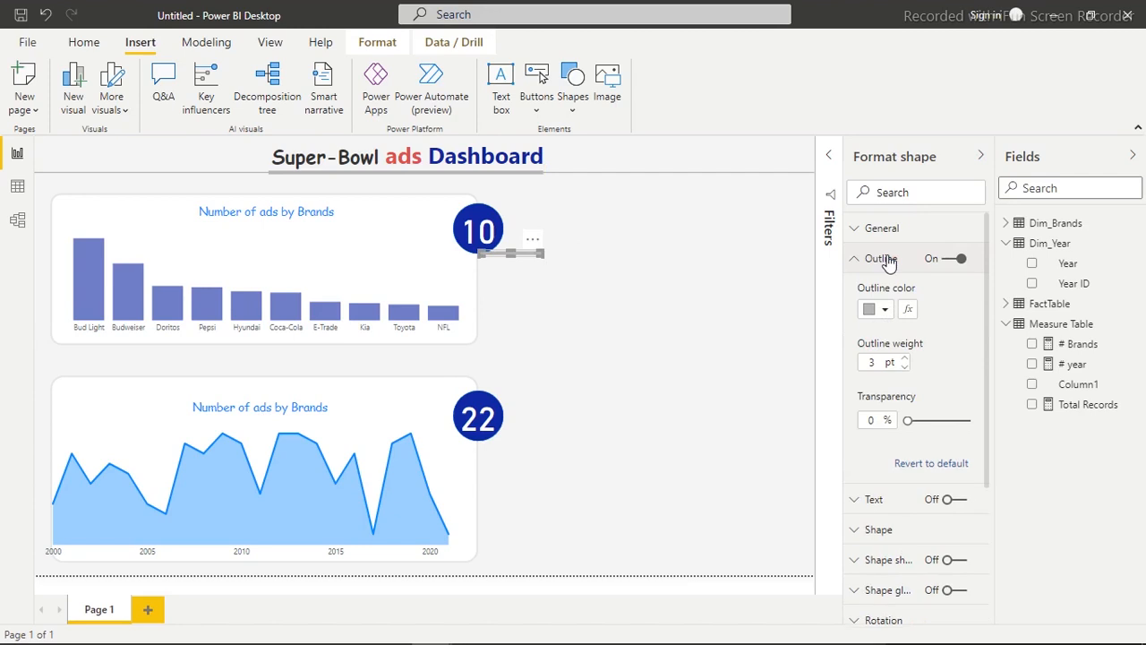
click(889, 309)
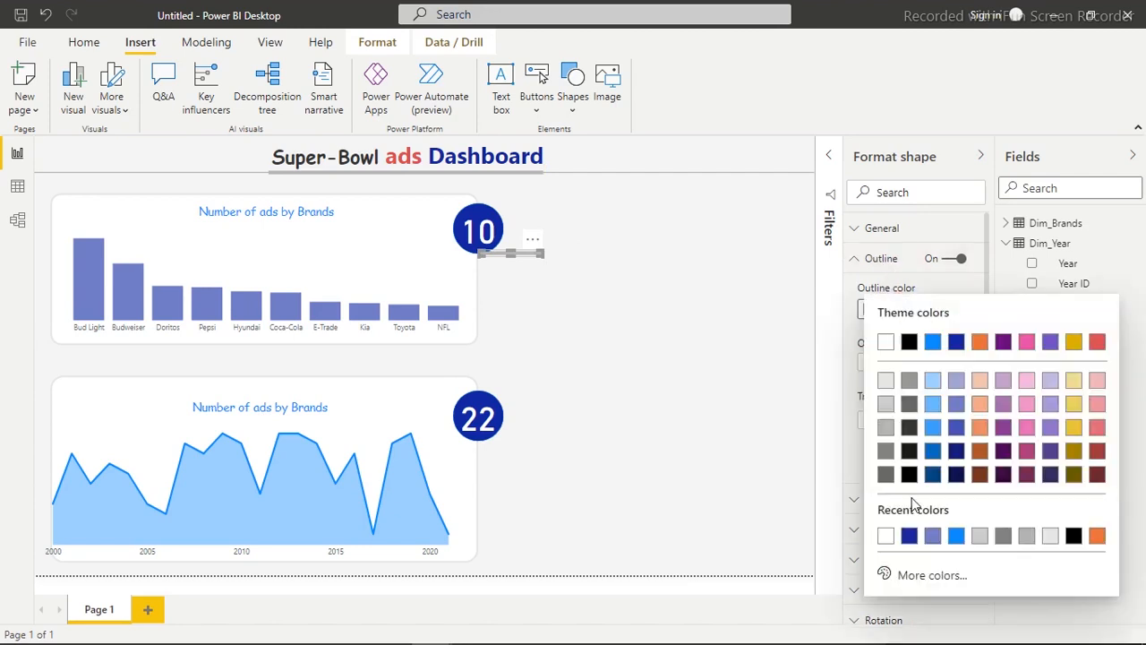
click(910, 535)
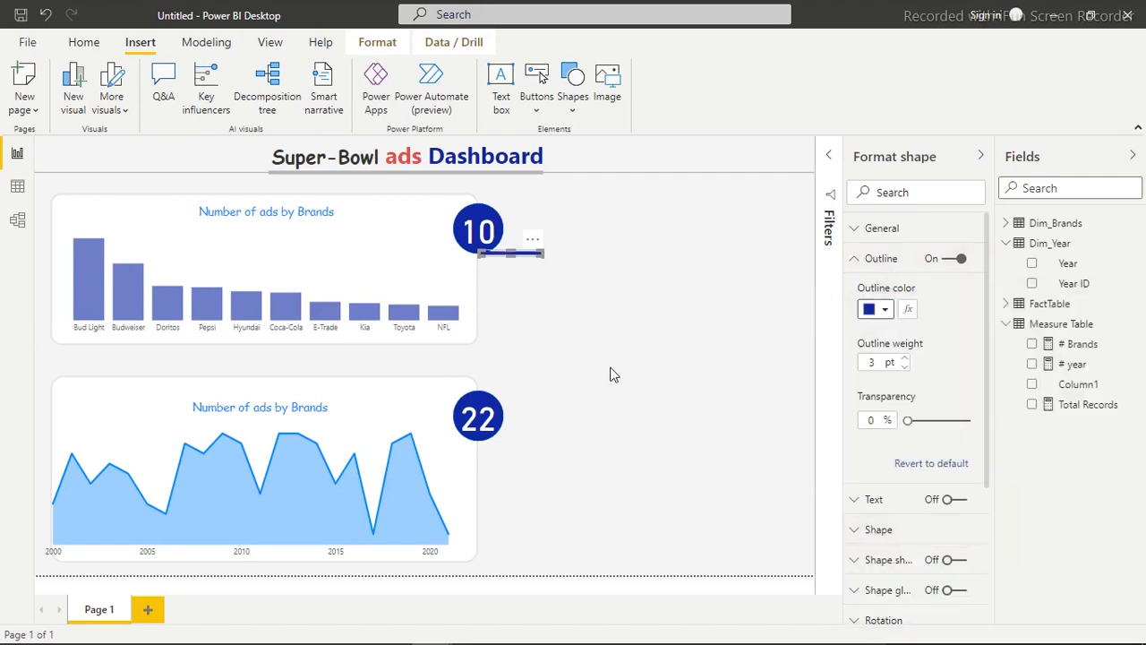
Step: Duplicate the short line, place the copy beside the lower circle's lower edge, and nudge the upper line up slightly
key(ctrl+v)
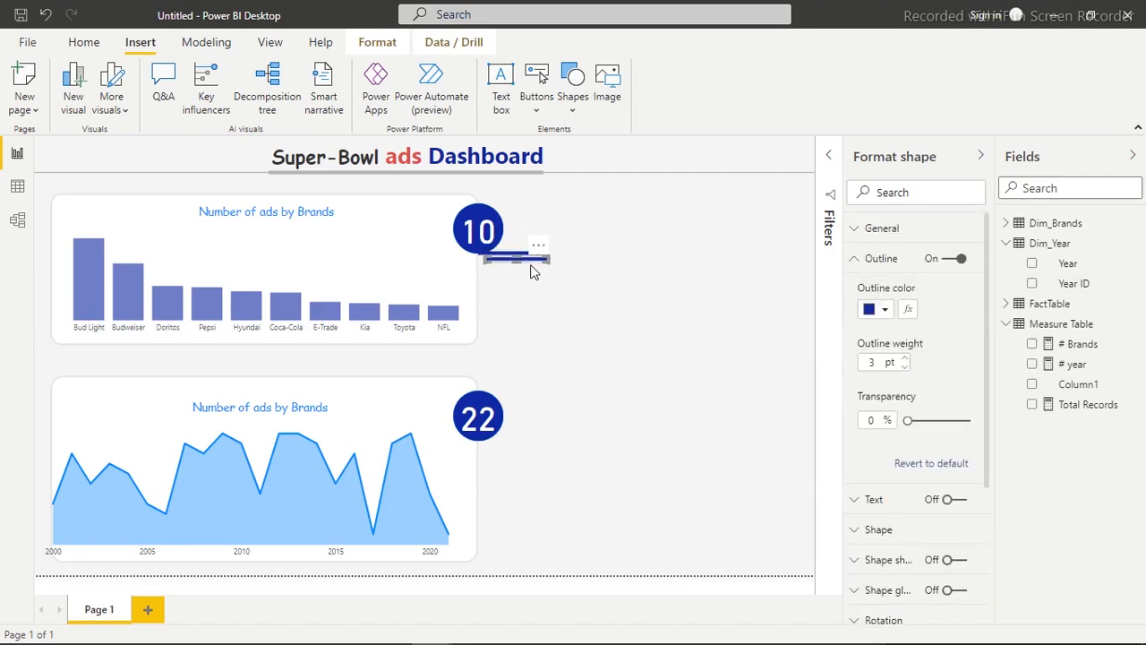
drag(528, 259, 519, 441)
key(Up)
key(Up)
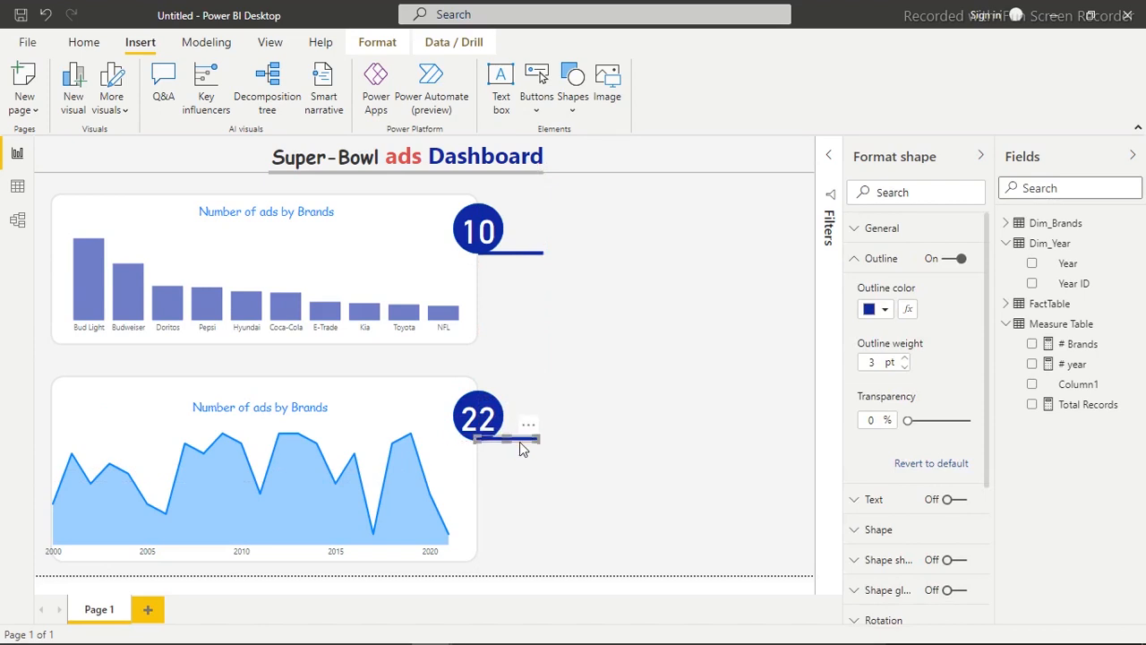
click(730, 316)
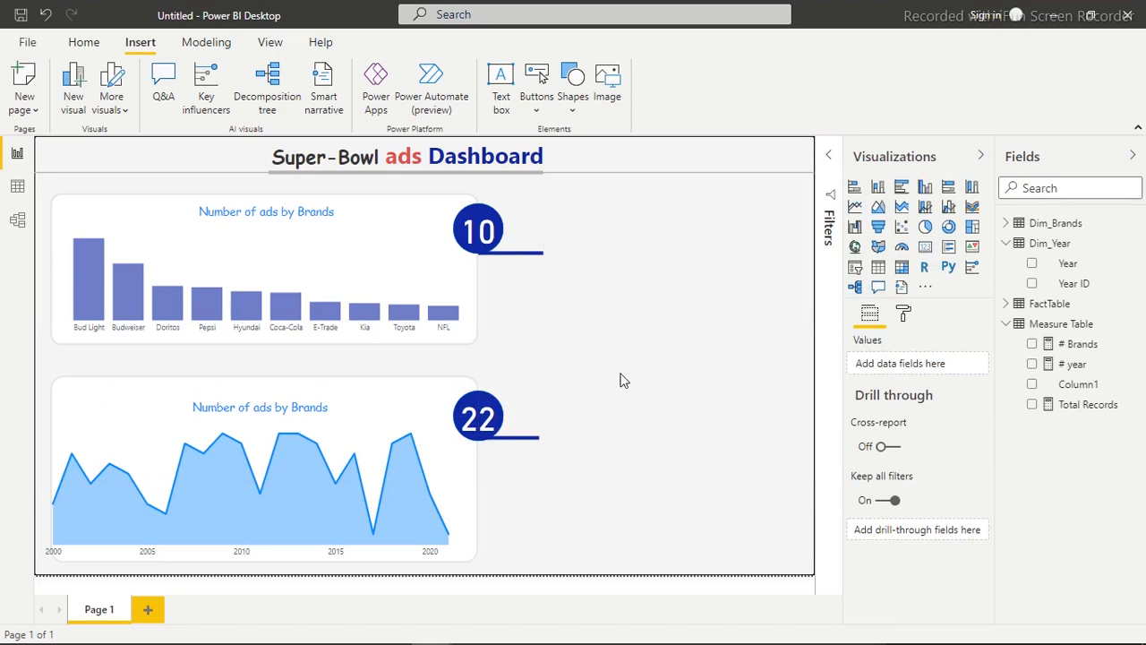
click(526, 255)
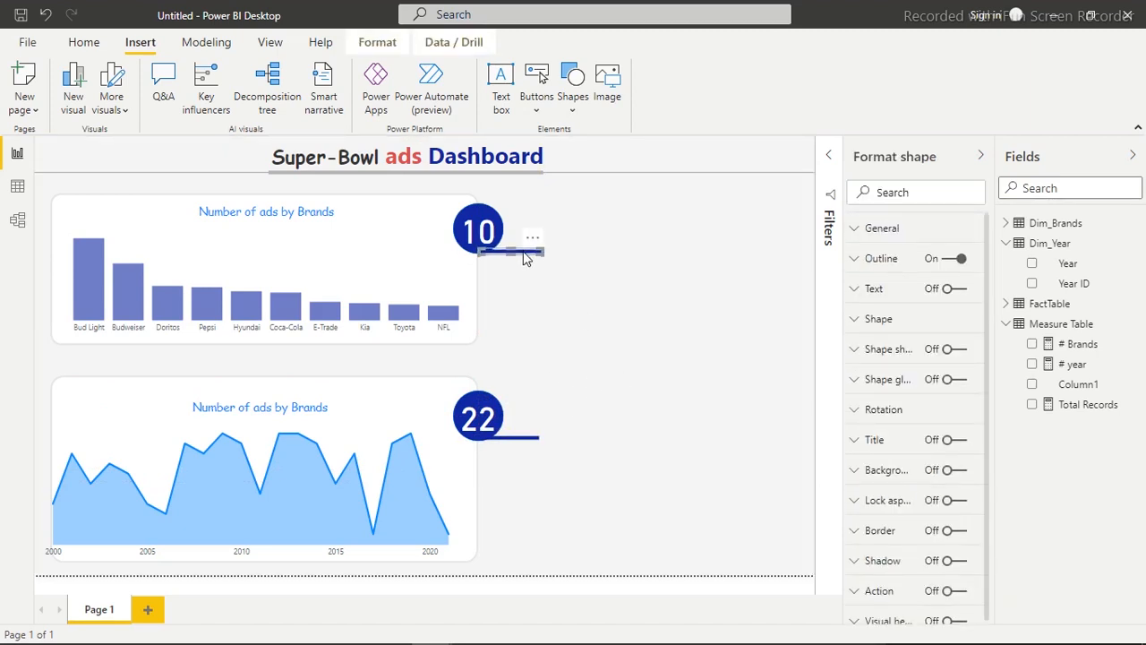
click(593, 267)
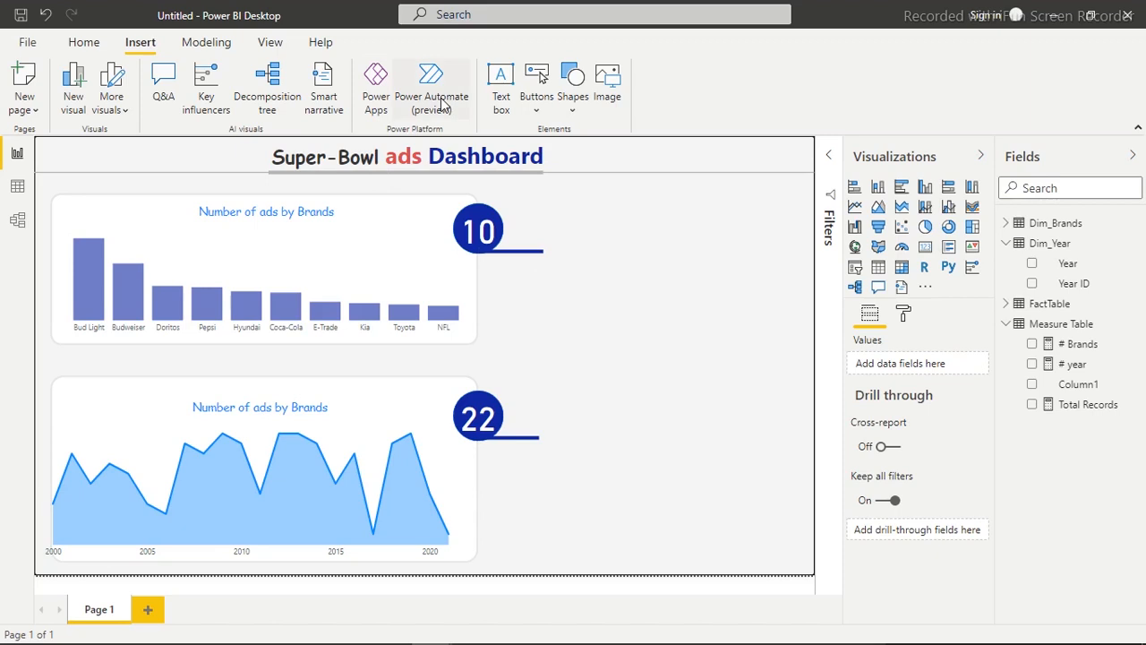
Step: Add a text box with the label Brands for the line beside the upper circle
click(538, 79)
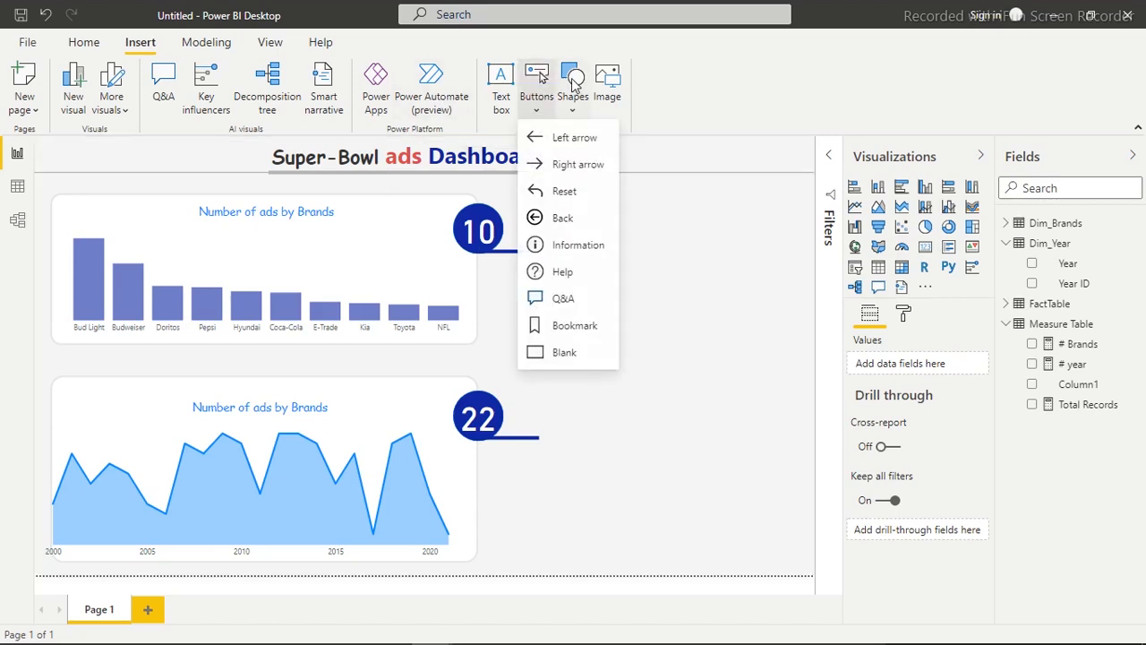
click(502, 79)
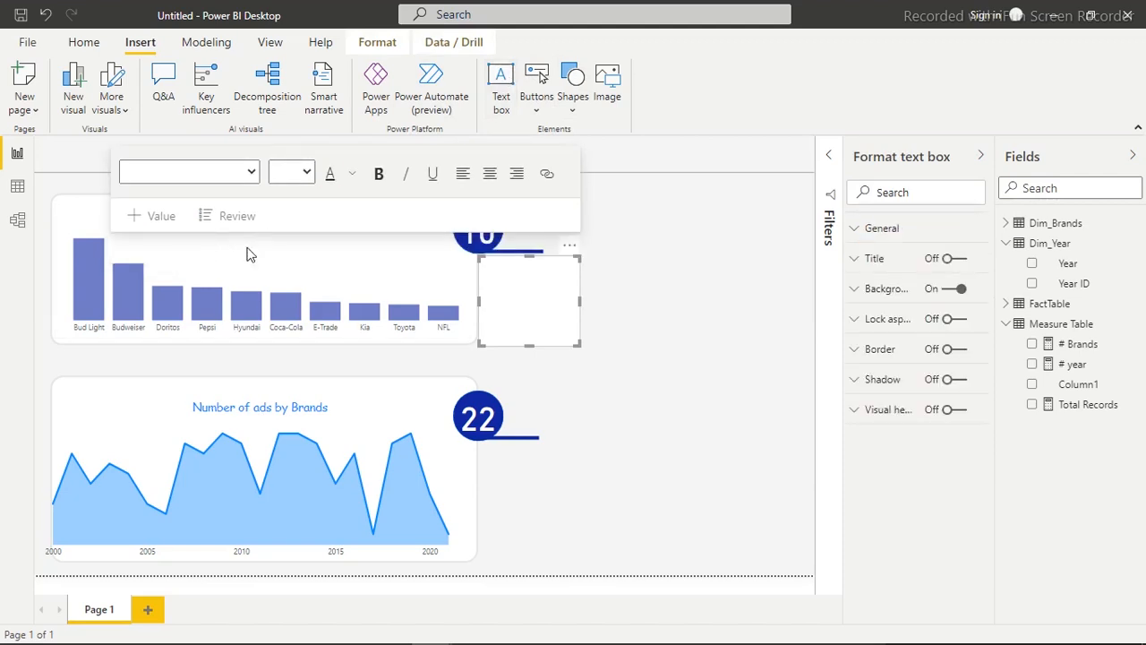
click(517, 282)
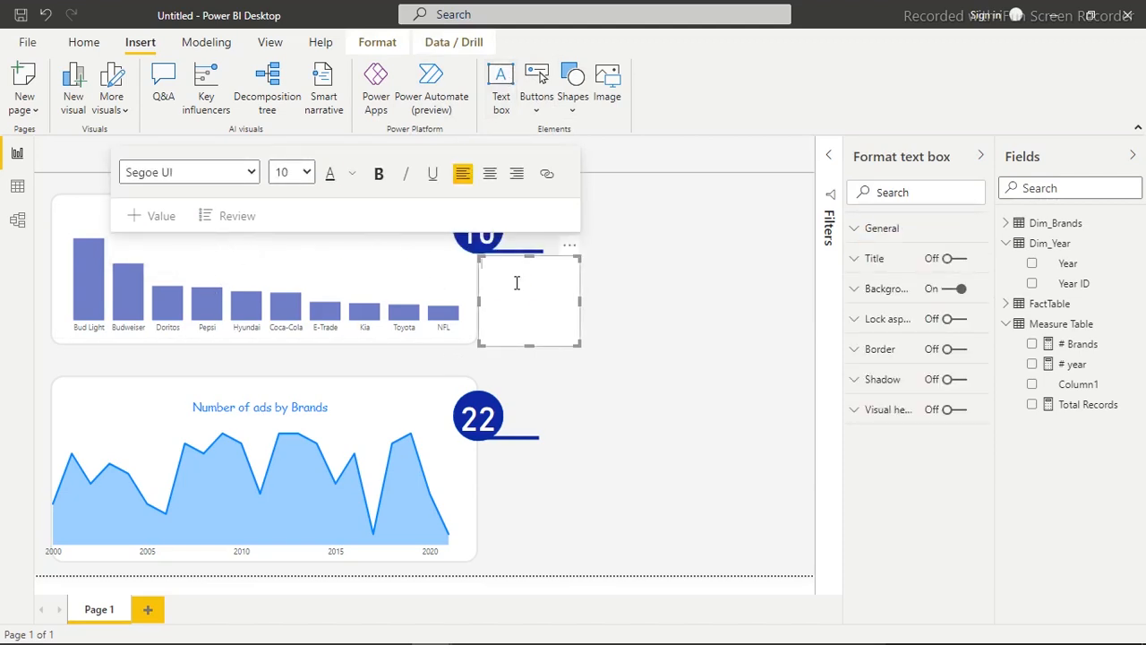
text(Brands)
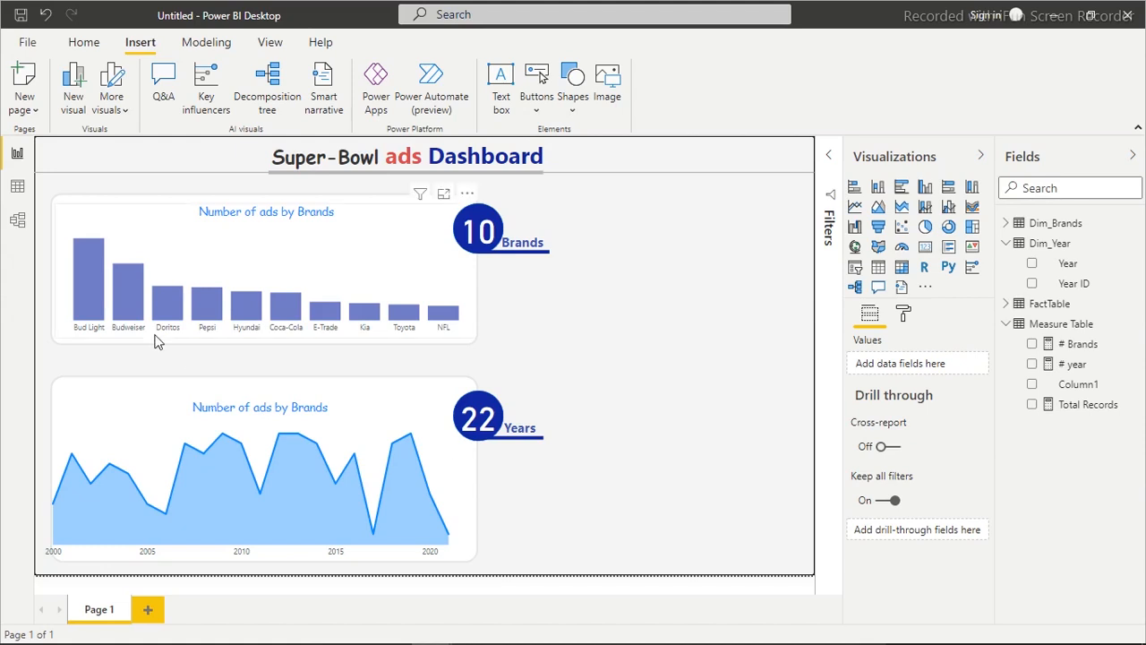
Step: Test cross-filtering with the Bud Light bar and the 2019 point of the area chart, and clear the selection
click(345, 437)
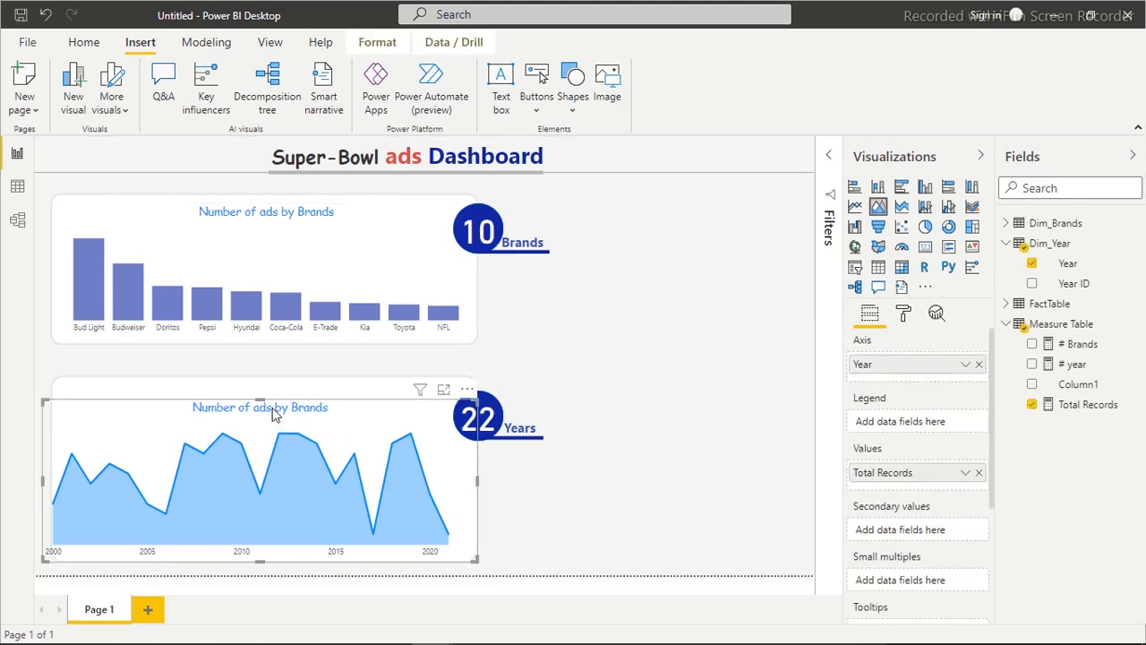
click(86, 281)
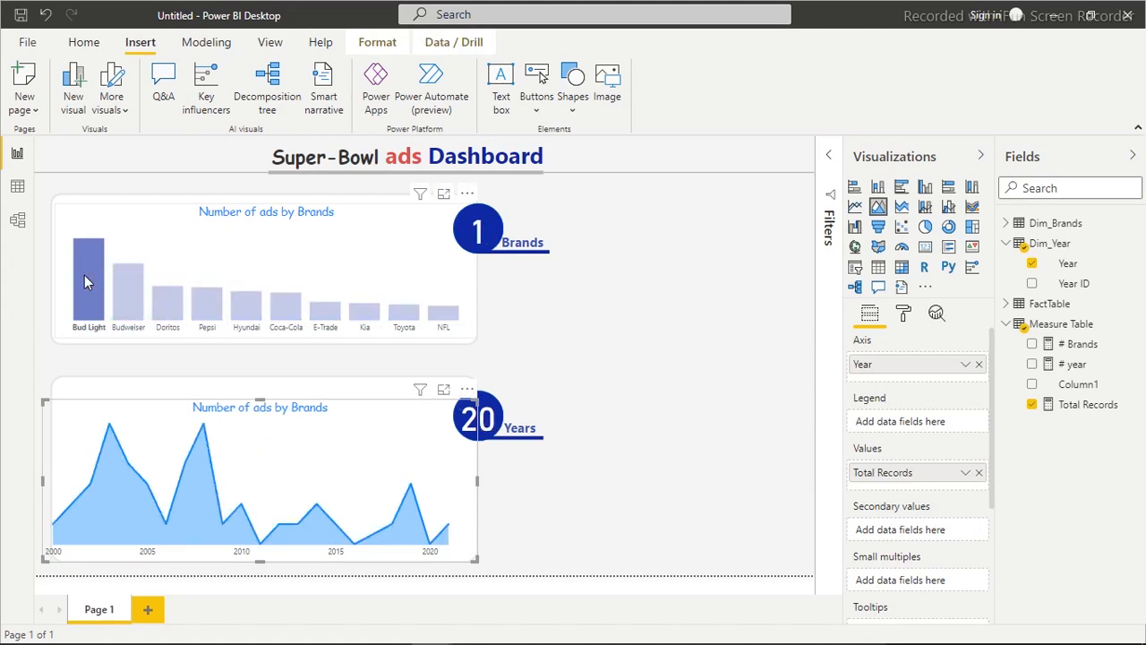
click(84, 275)
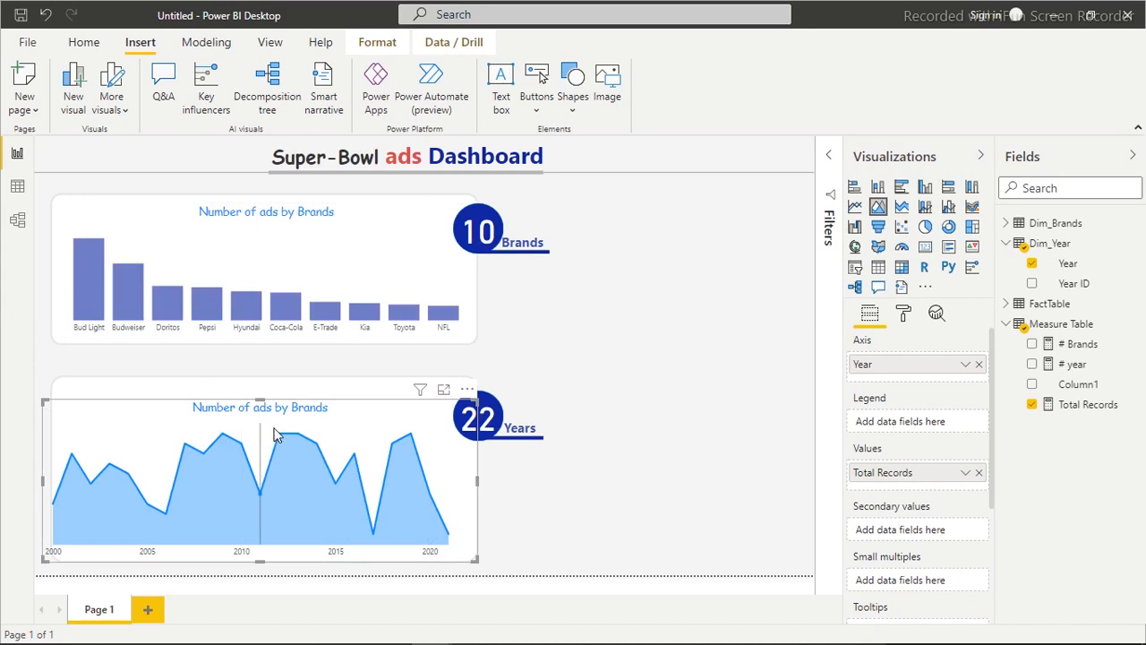
click(410, 437)
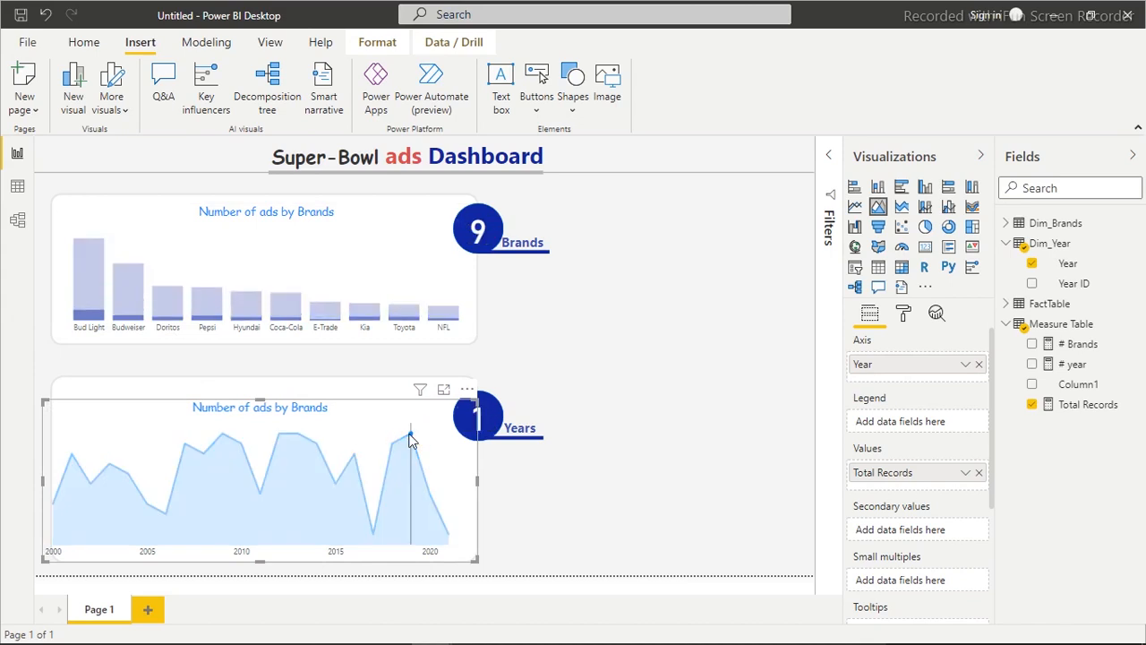
click(410, 437)
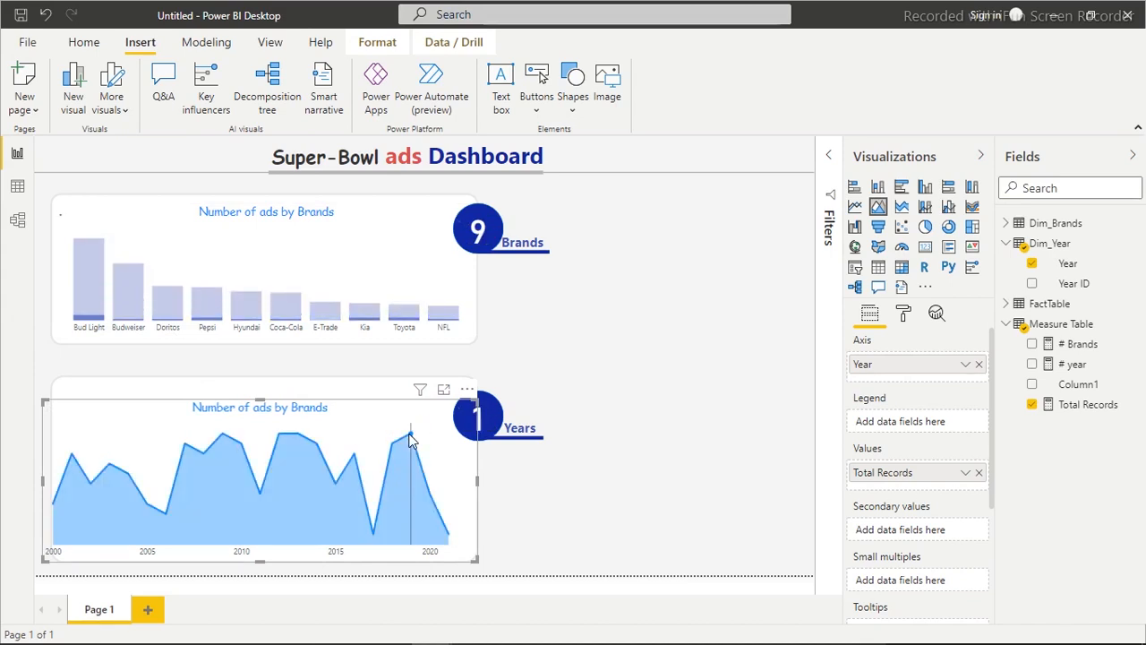
click(681, 264)
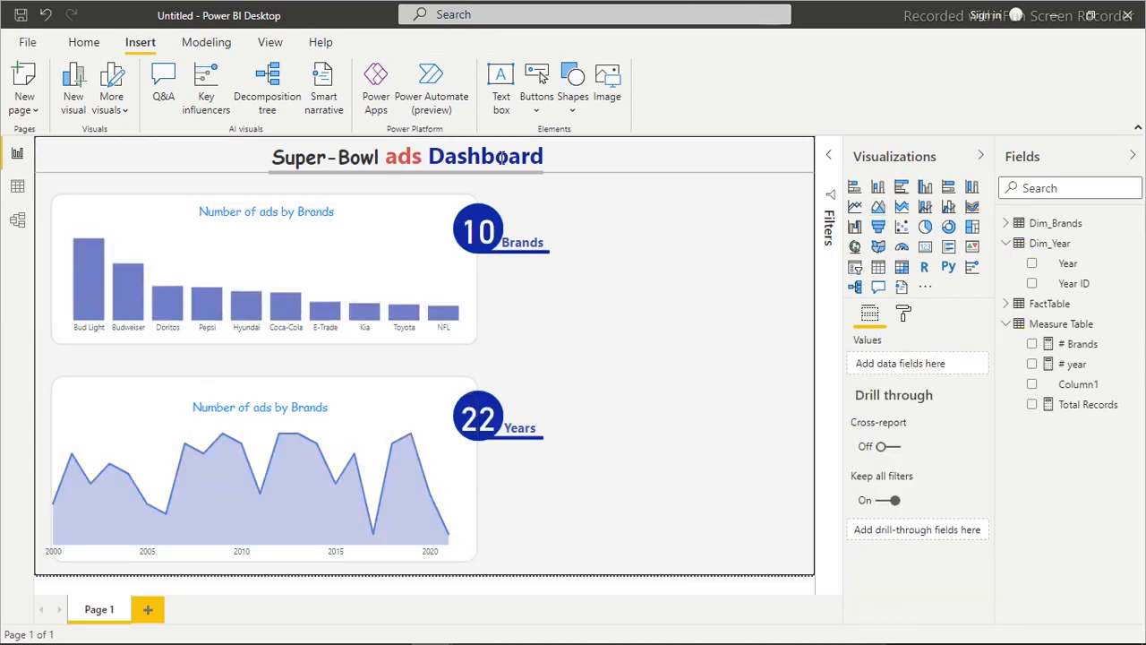
click(573, 111)
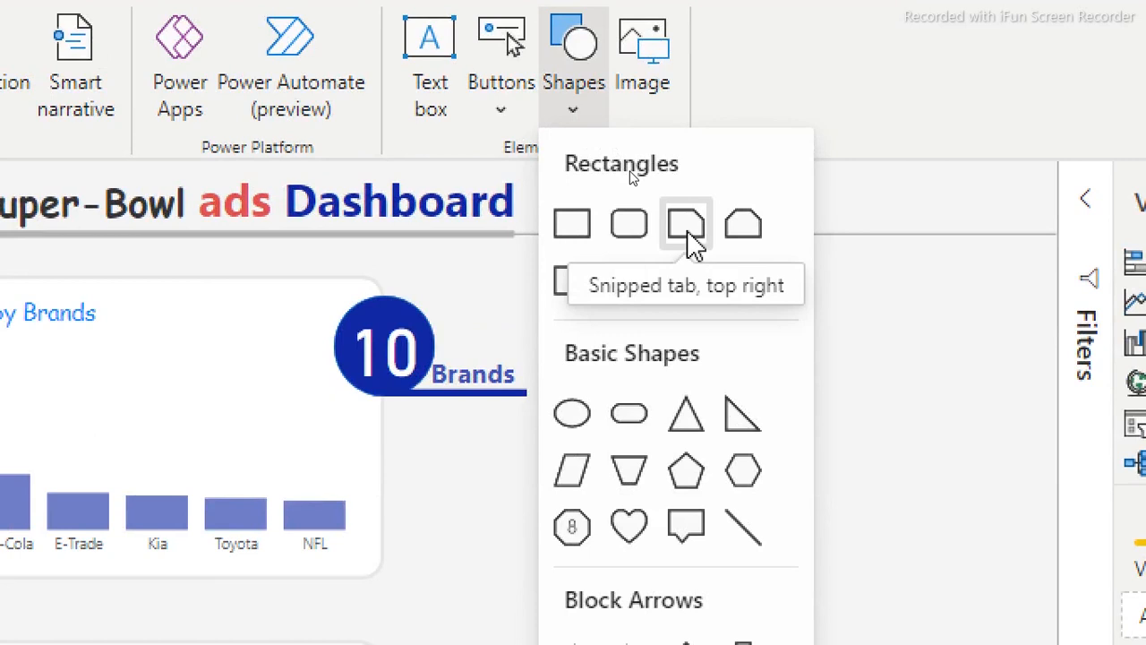
click(688, 231)
drag(440, 522, 658, 412)
drag(788, 381, 970, 381)
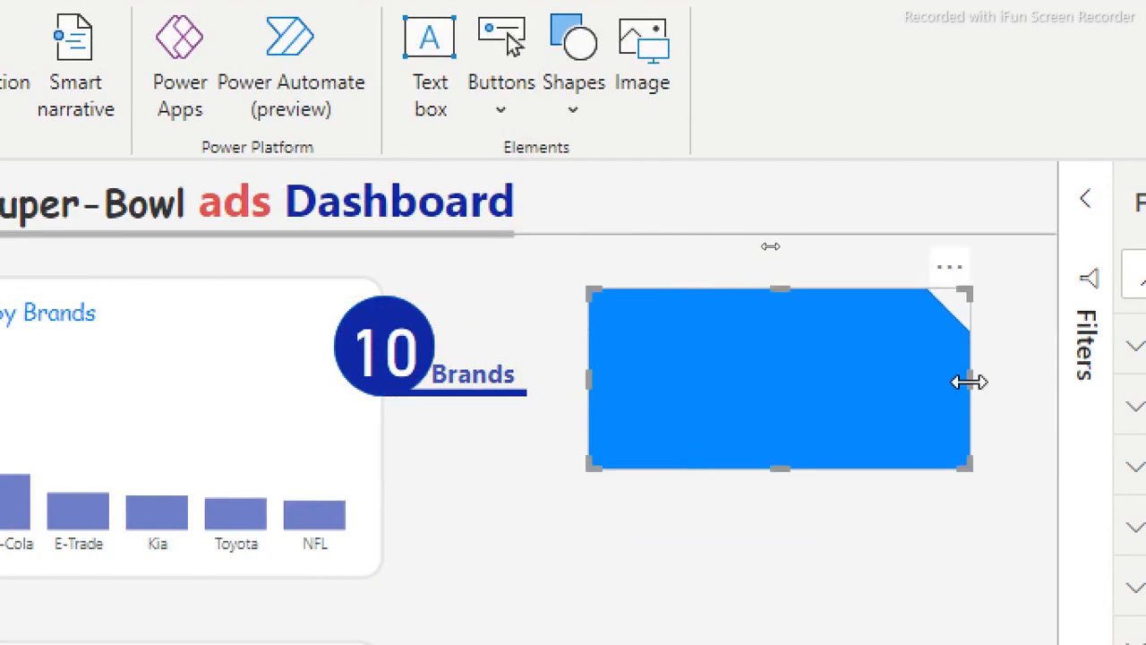
key(Delete)
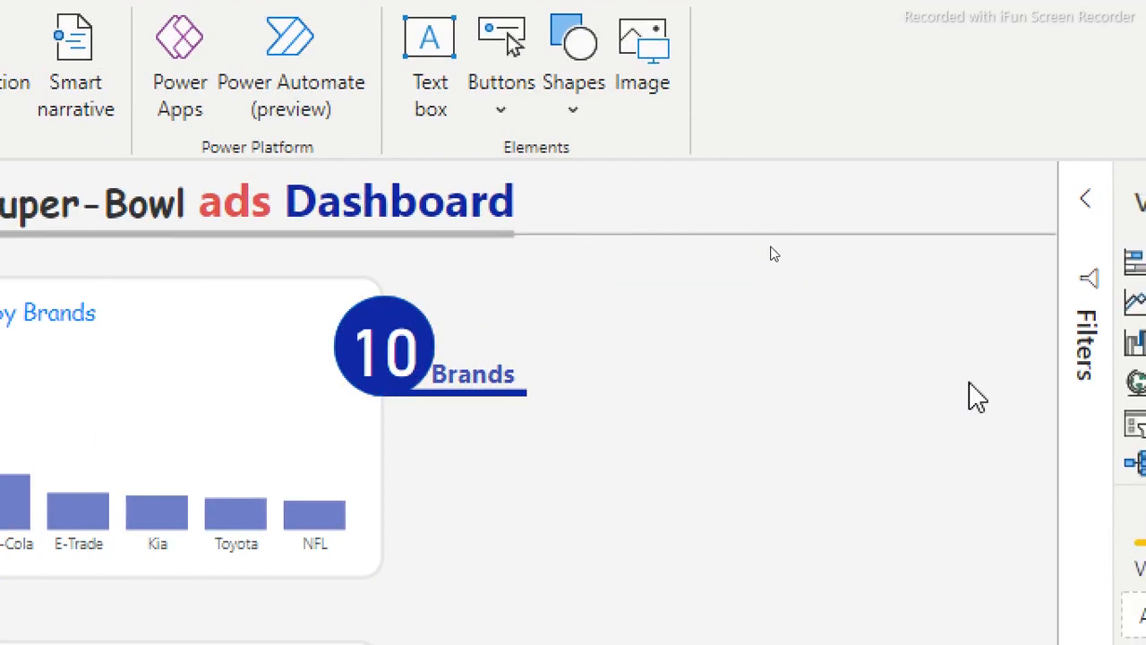
Step: Insert a rounded tab, top right shape in the empty area beside the Brands badge and enlarge it to about twice its width
click(574, 109)
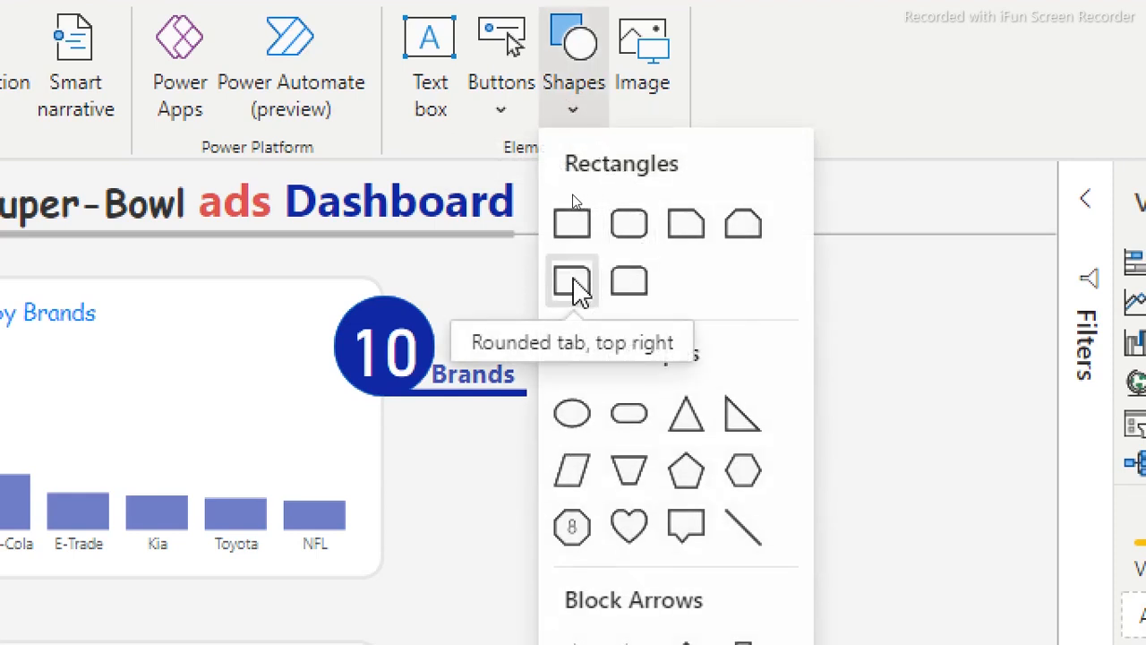
click(573, 281)
drag(526, 504, 716, 396)
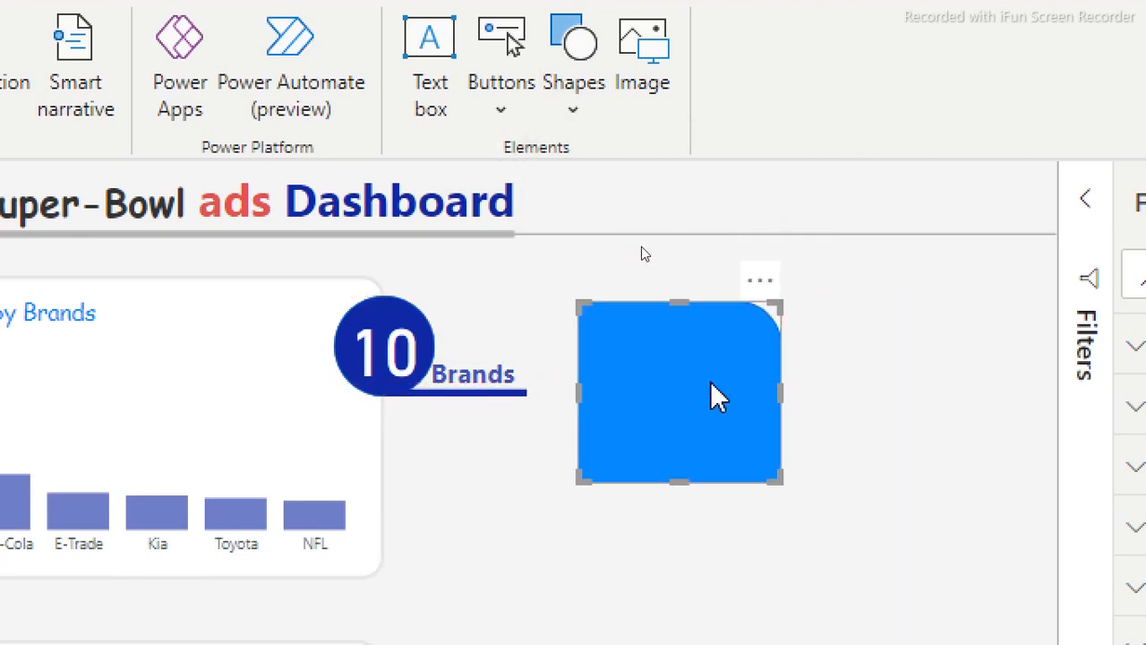
drag(776, 478, 1001, 524)
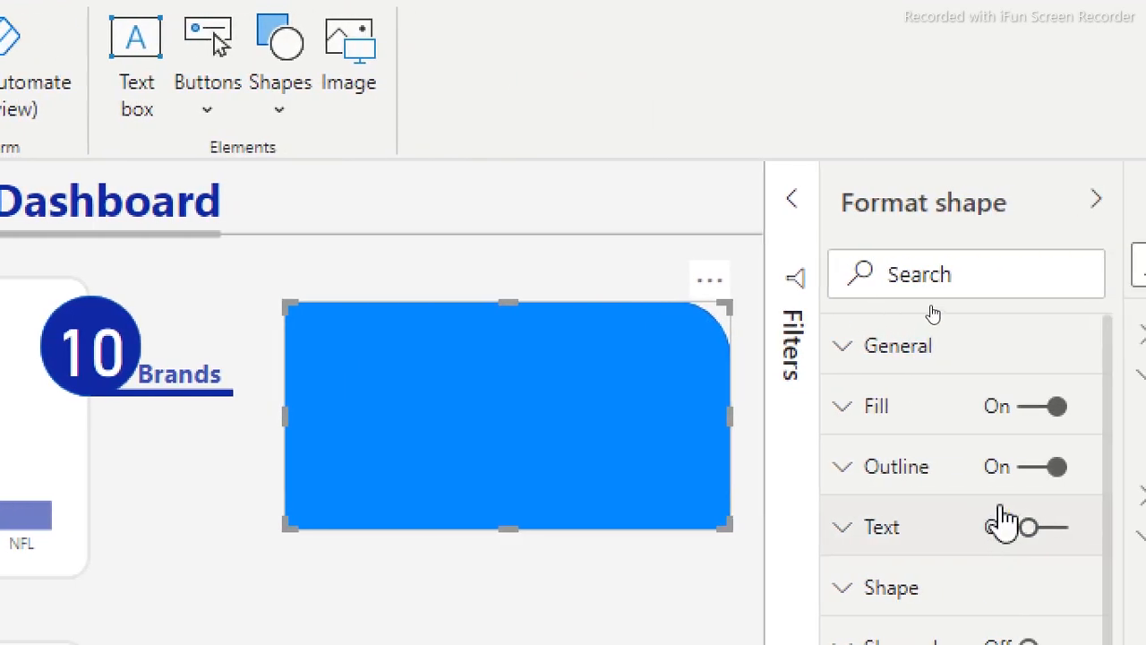
Step: Set the rounded tab shape's fill color to #717bc5
click(907, 428)
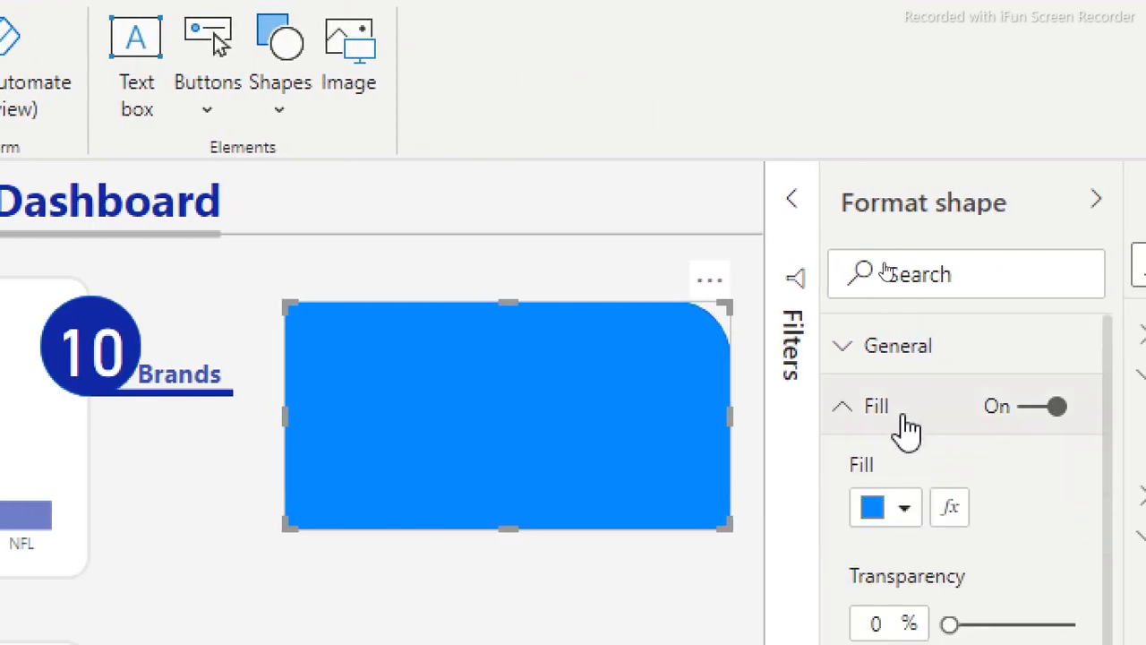
click(905, 515)
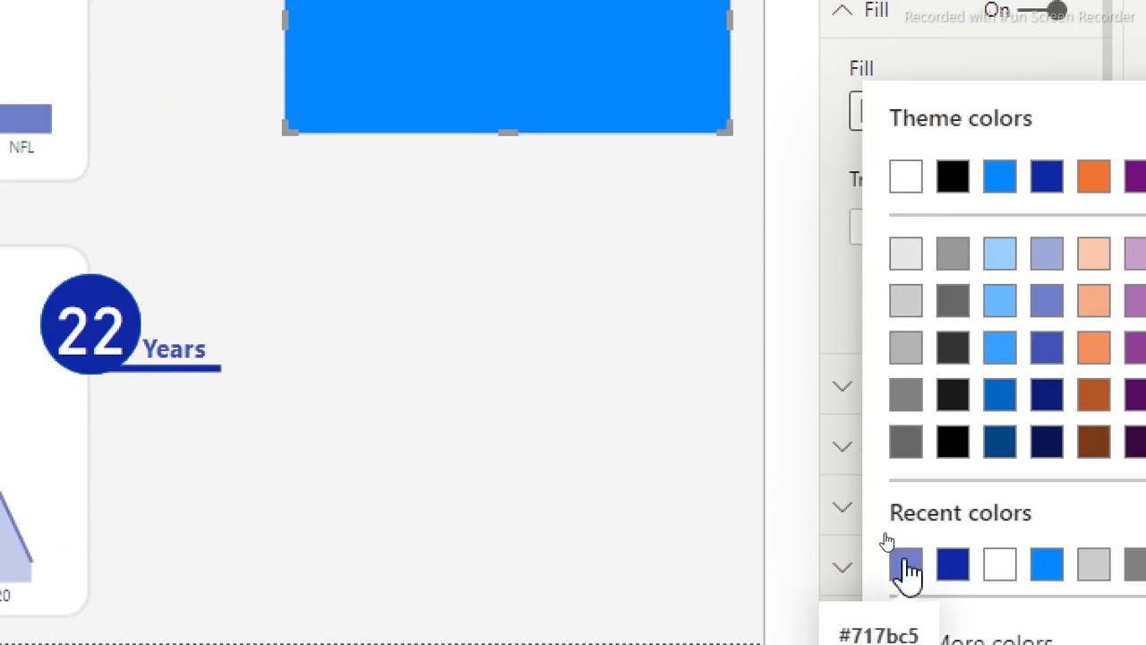
click(908, 566)
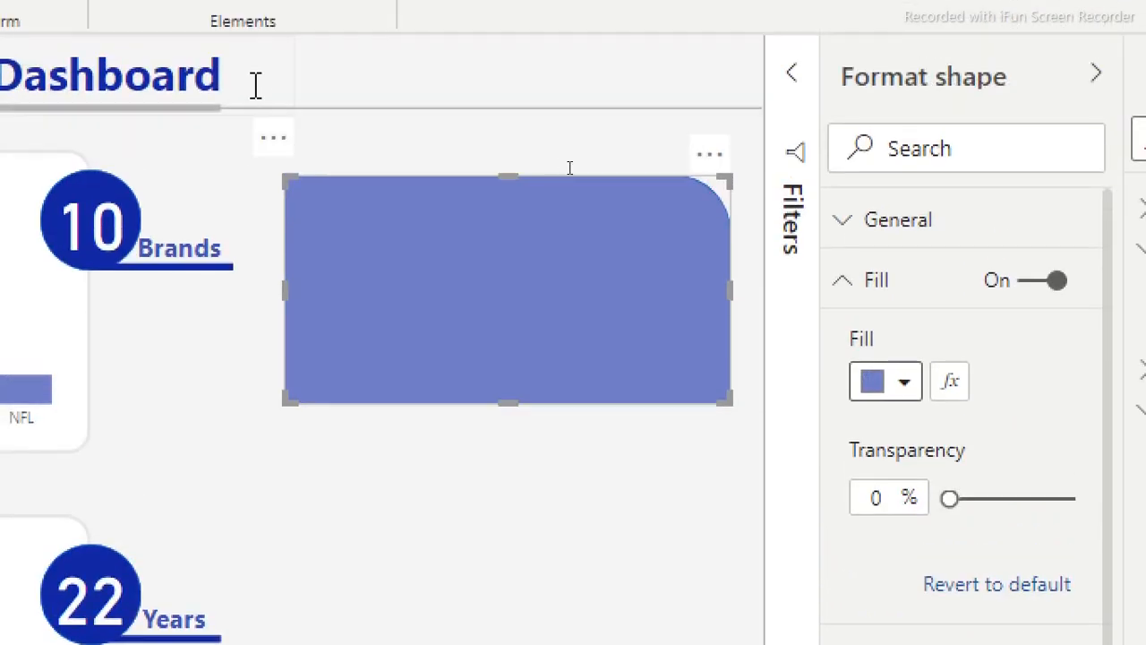
click(391, 154)
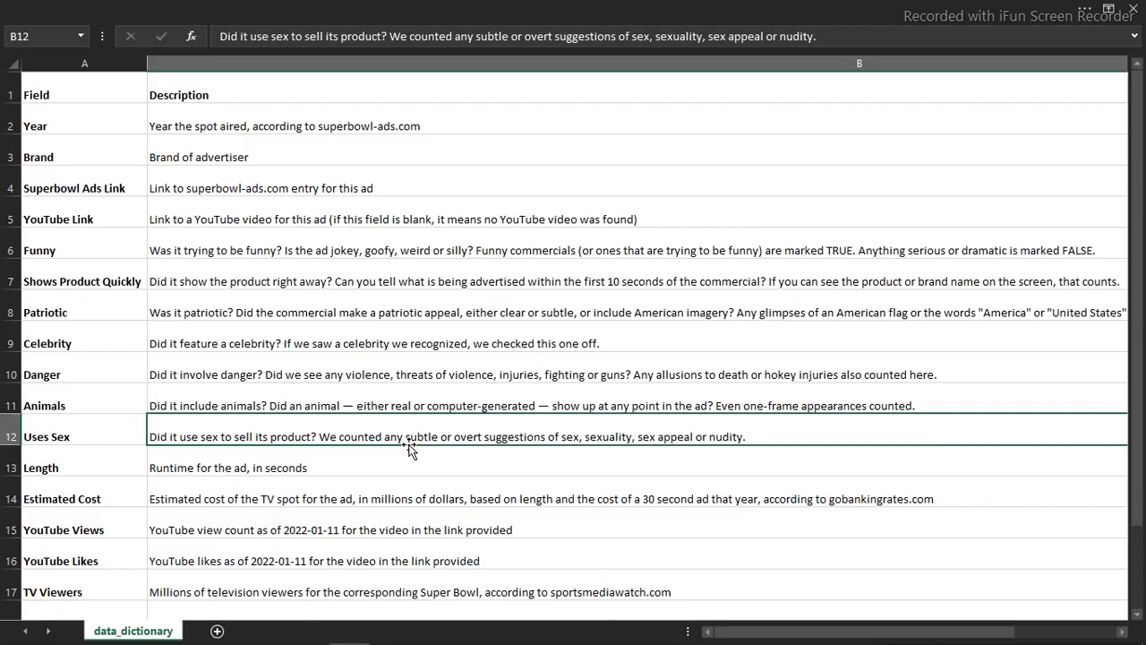
Step: Review the field descriptions in Excel's data_dictionary sheet, from Year down to TV Viewers
click(46, 116)
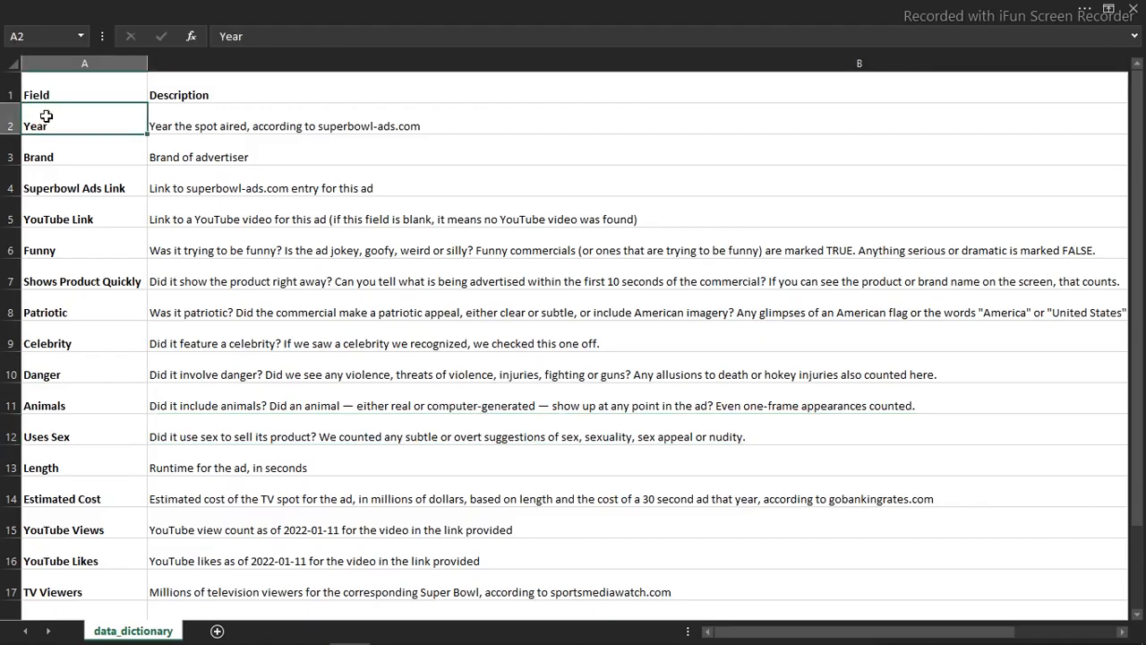
key(Down)
key(Down)
key(Down)
key(Down)
key(Down)
key(Down)
key(Down)
key(Down)
key(Down)
key(Down)
key(Down)
key(Down)
key(Down)
key(Down)
key(Down)
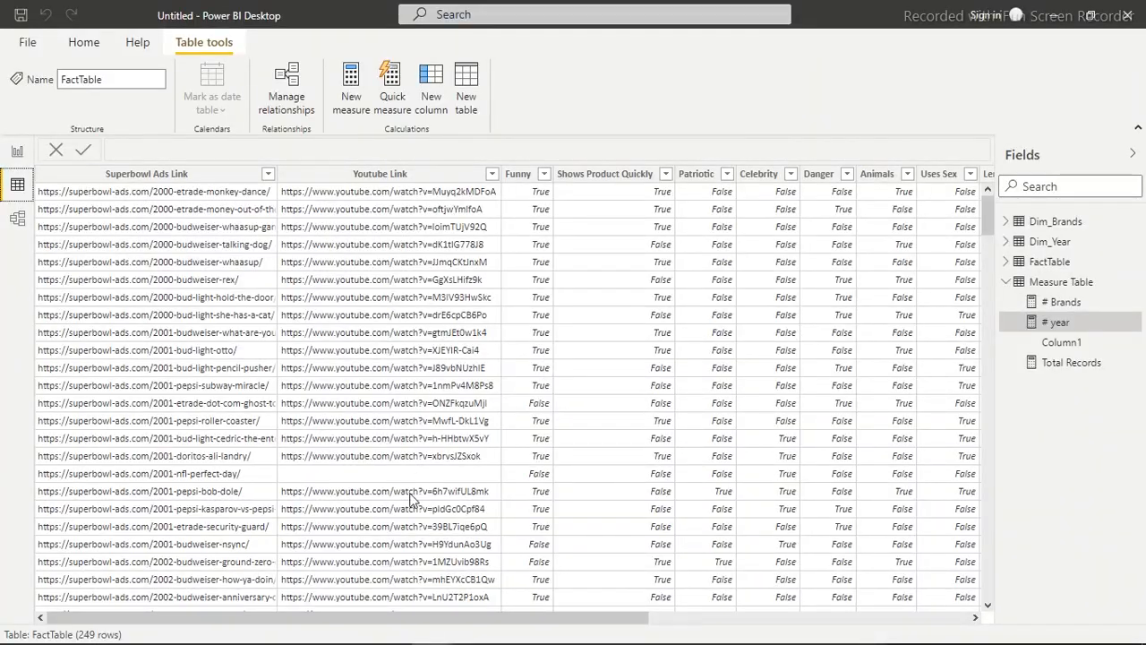
Step: Examine the remaining columns of FactTable in Power BI's table data, including Estimated Cost and TV Viewers
drag(372, 618, 503, 603)
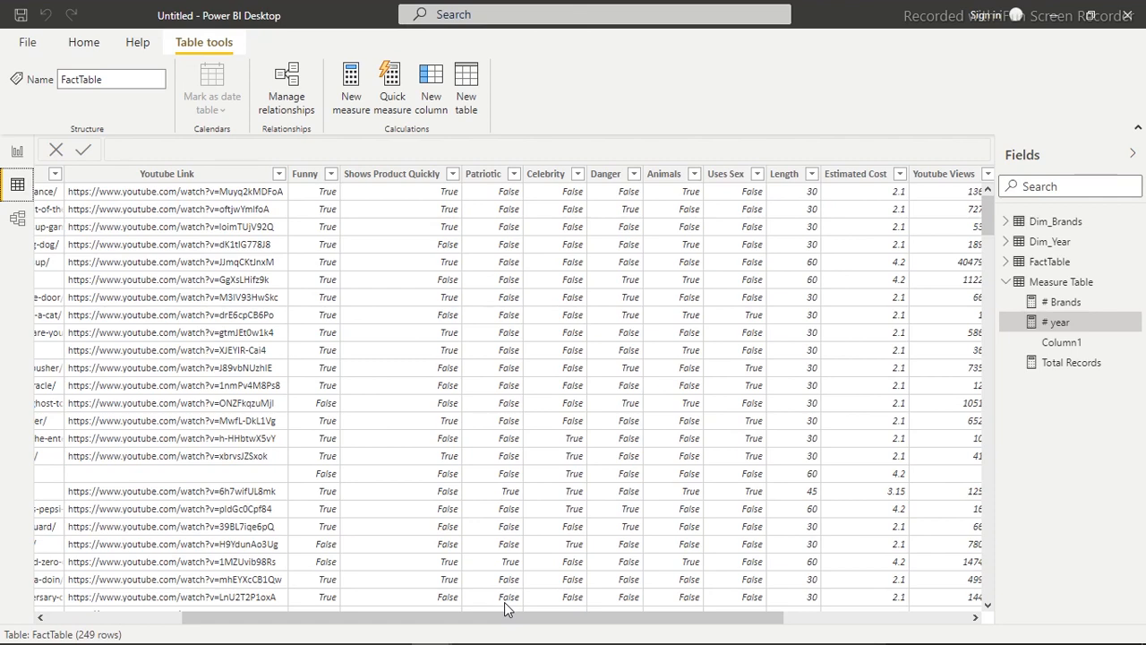
drag(511, 618, 704, 606)
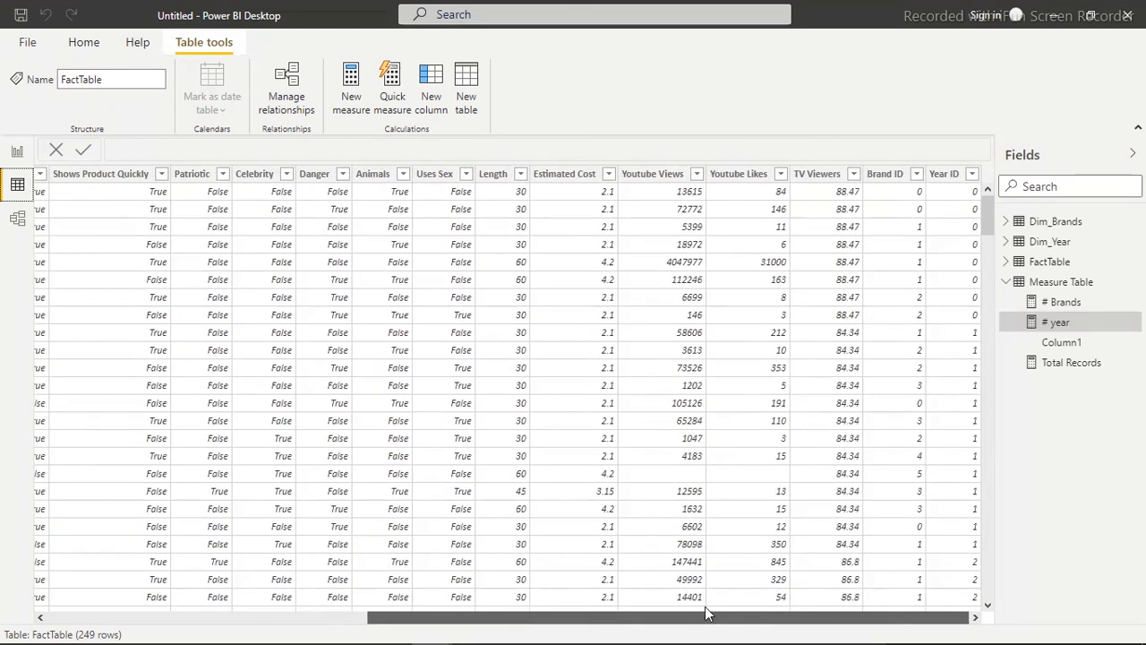
click(575, 193)
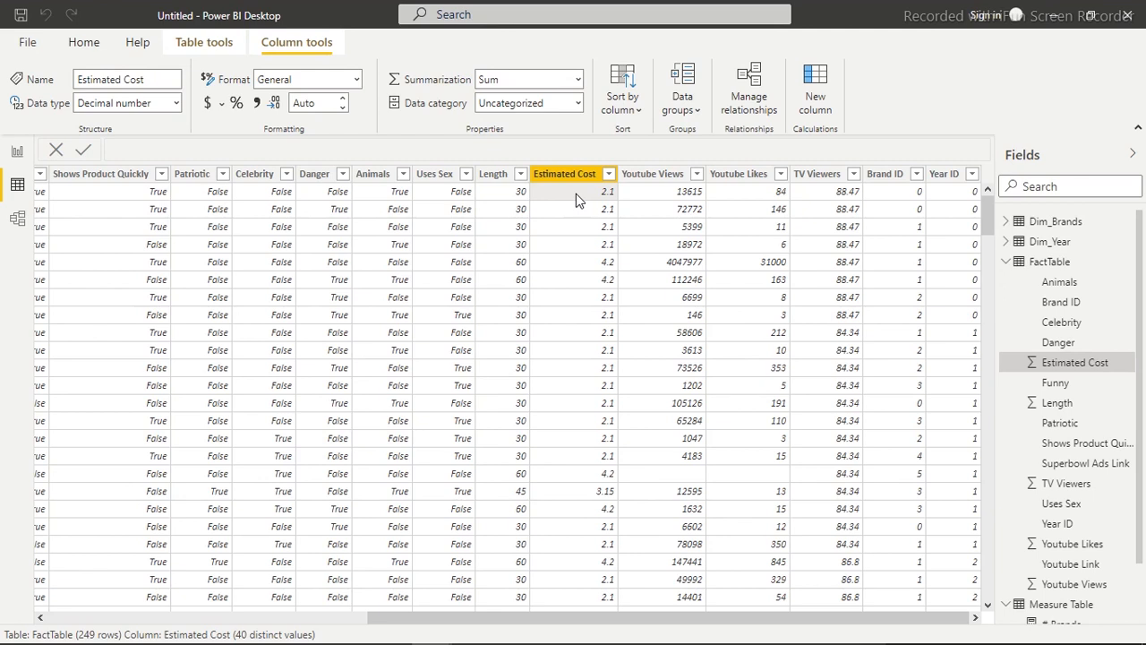
click(847, 219)
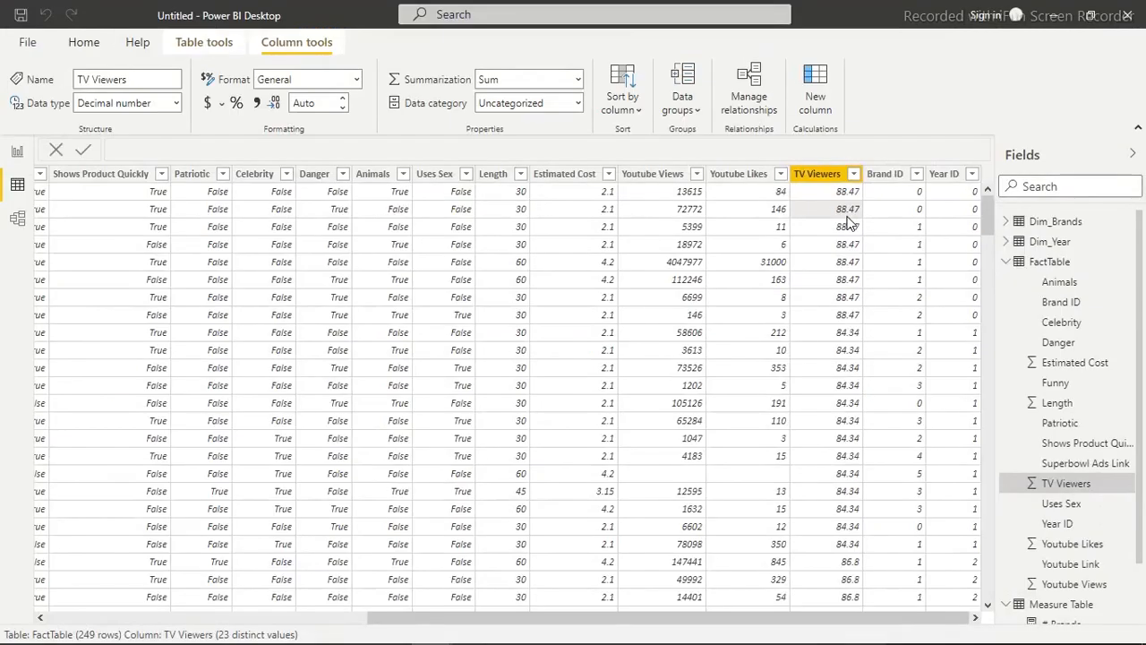
mouse_move(385, 641)
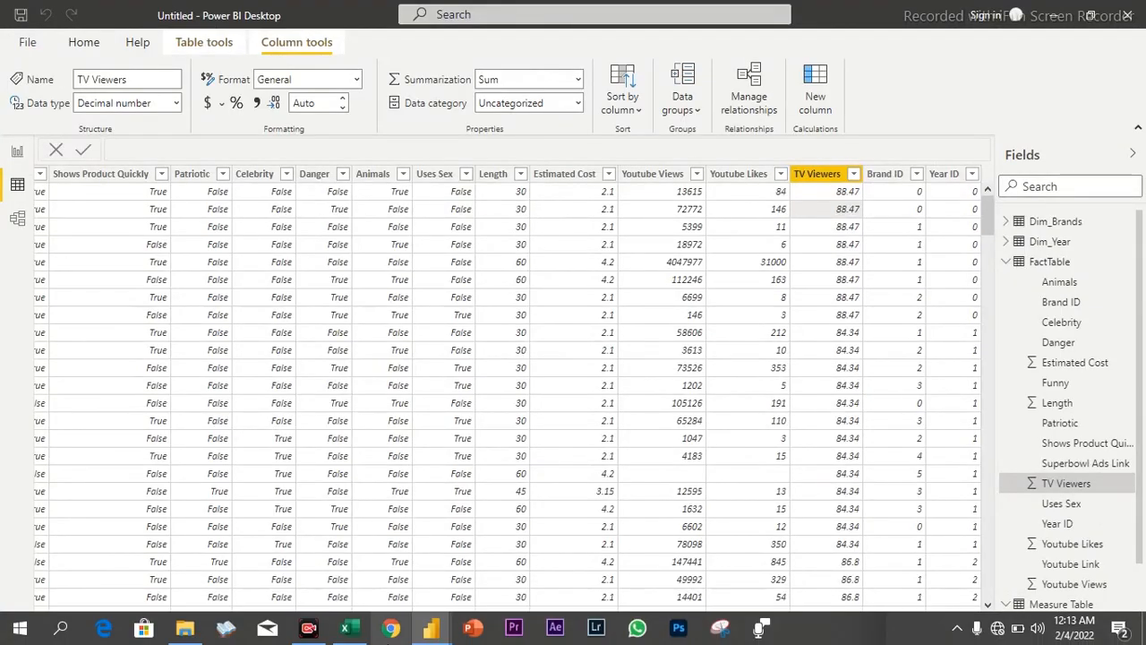
Step: Review the TV Viewers, YouTube Views and Estimated Cost descriptions in Excel's data_dictionary sheet and return to the Power BI report page
click(353, 629)
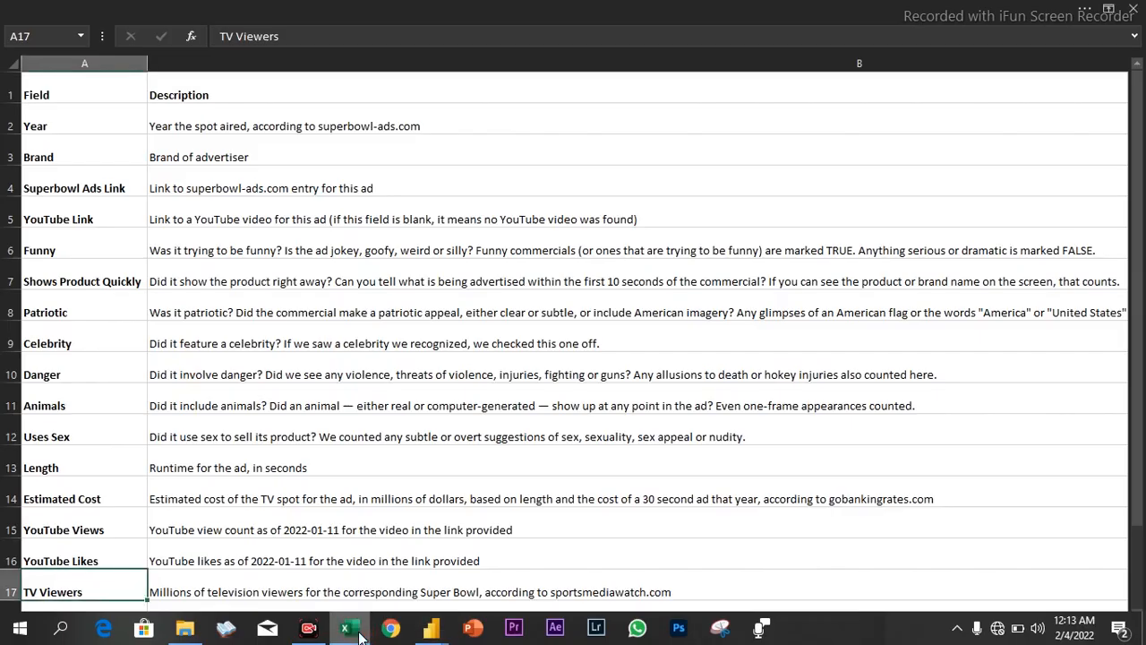
click(231, 577)
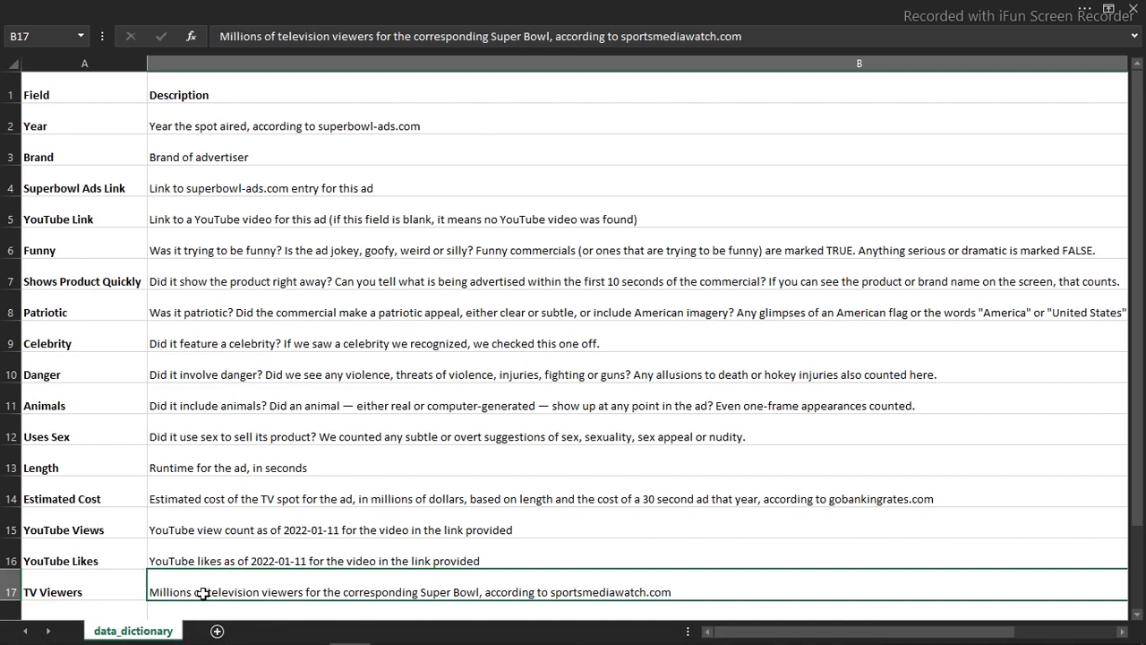
click(265, 511)
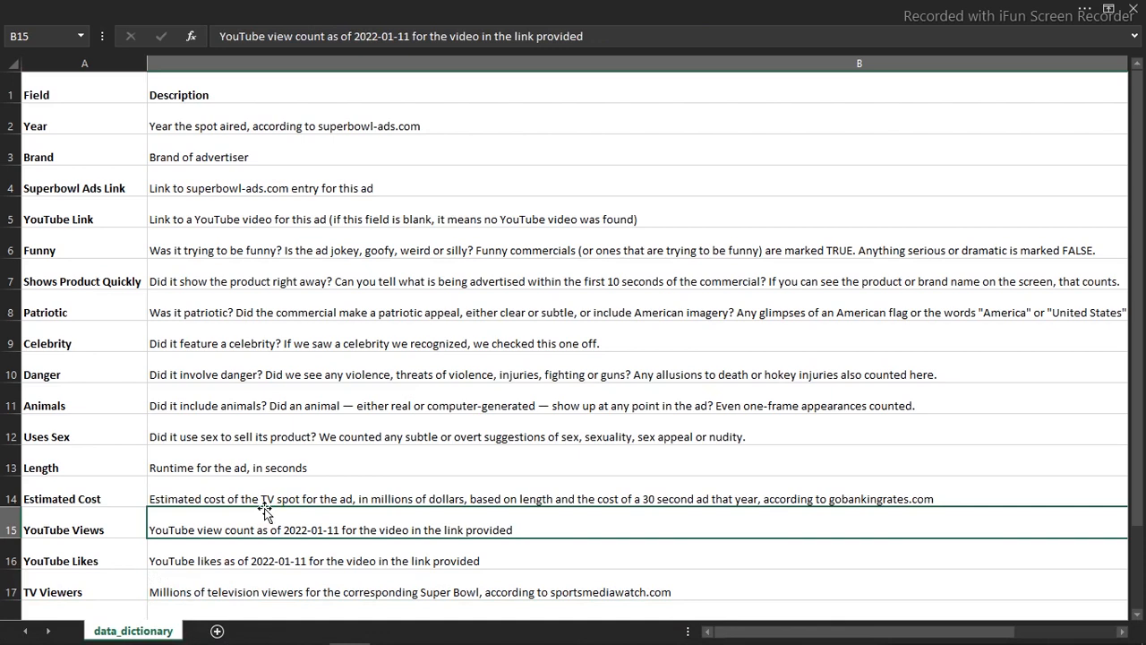
click(293, 490)
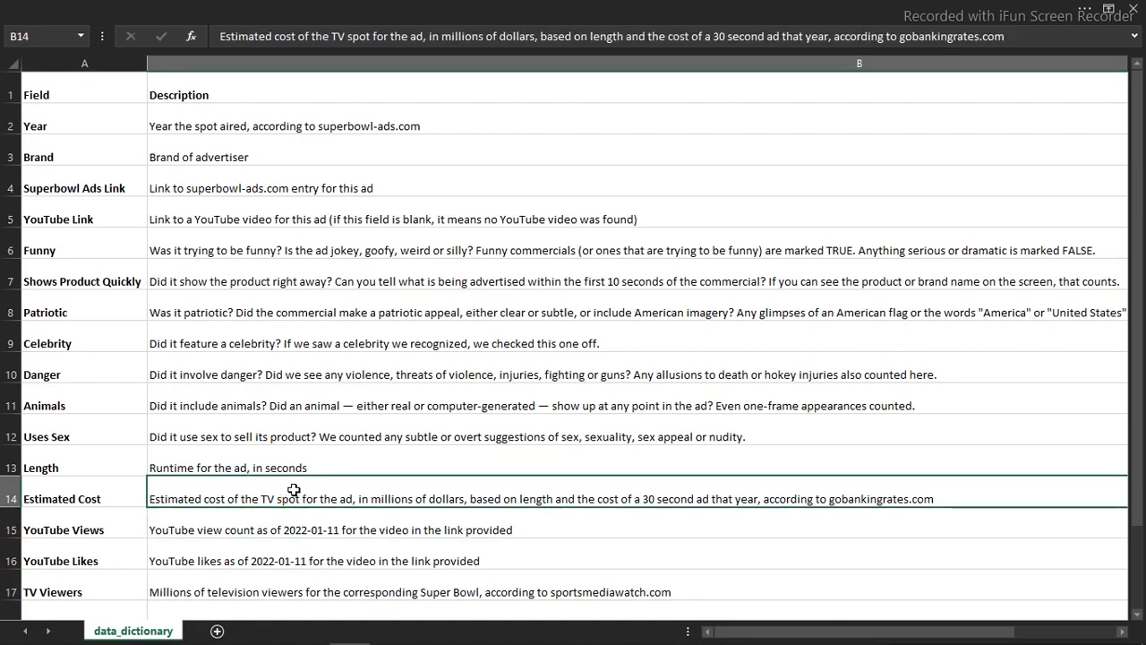
mouse_move(431, 633)
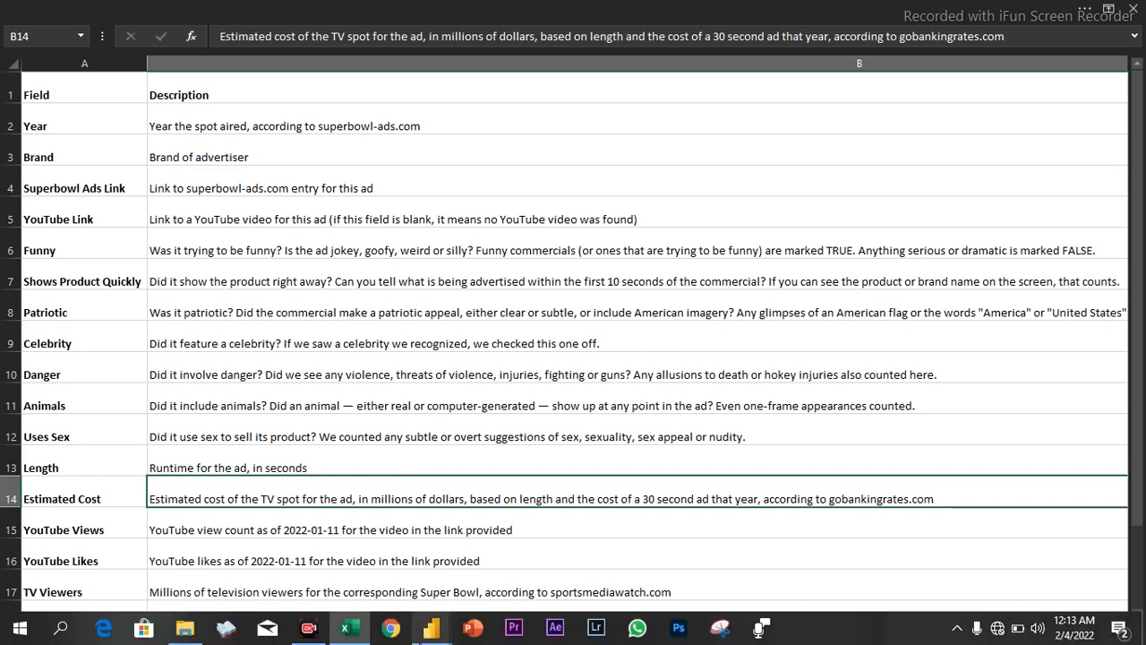
click(511, 591)
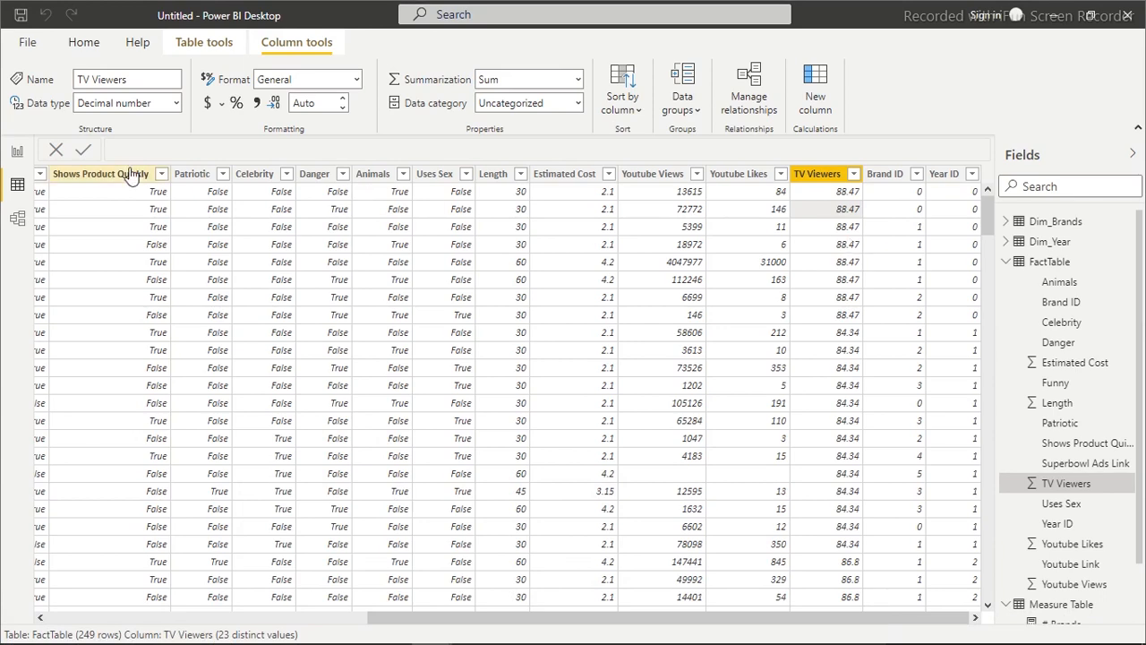
click(13, 163)
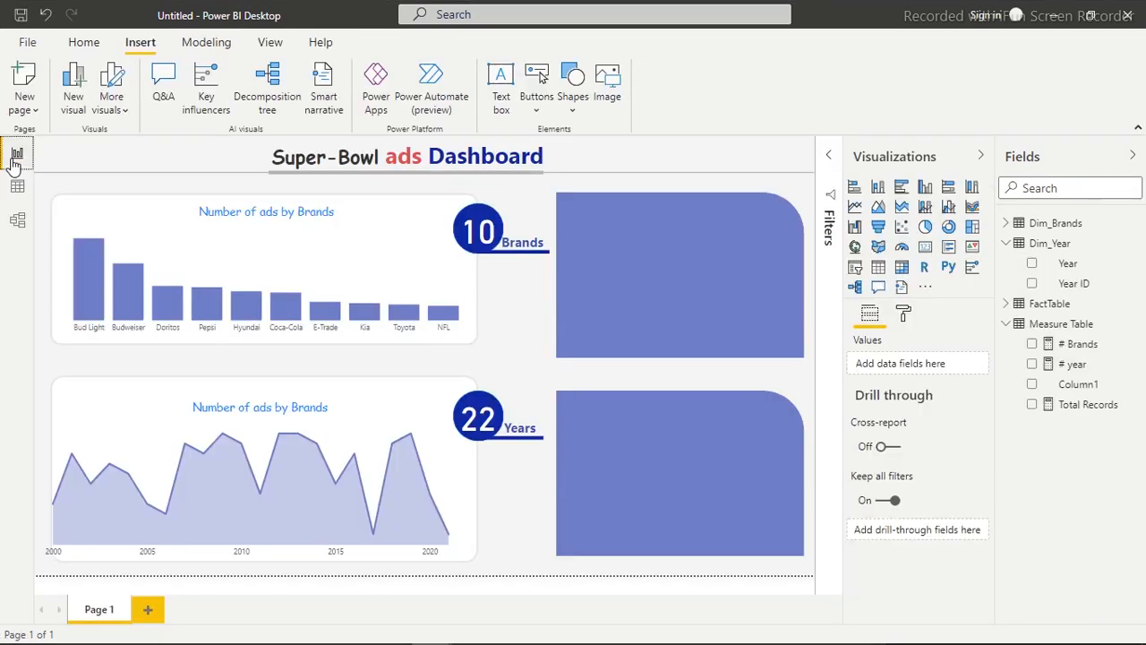
click(529, 376)
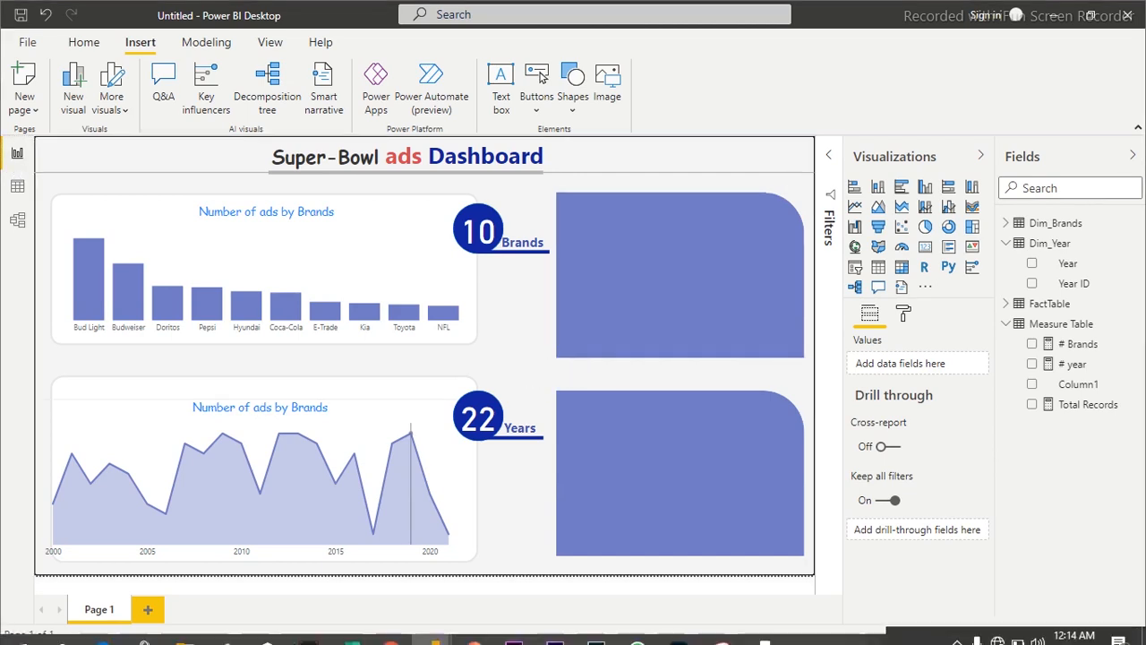
Step: Read the Shows Product Quickly and Funny entries in Excel's data_dictionary sheet
mouse_move(269, 637)
click(355, 633)
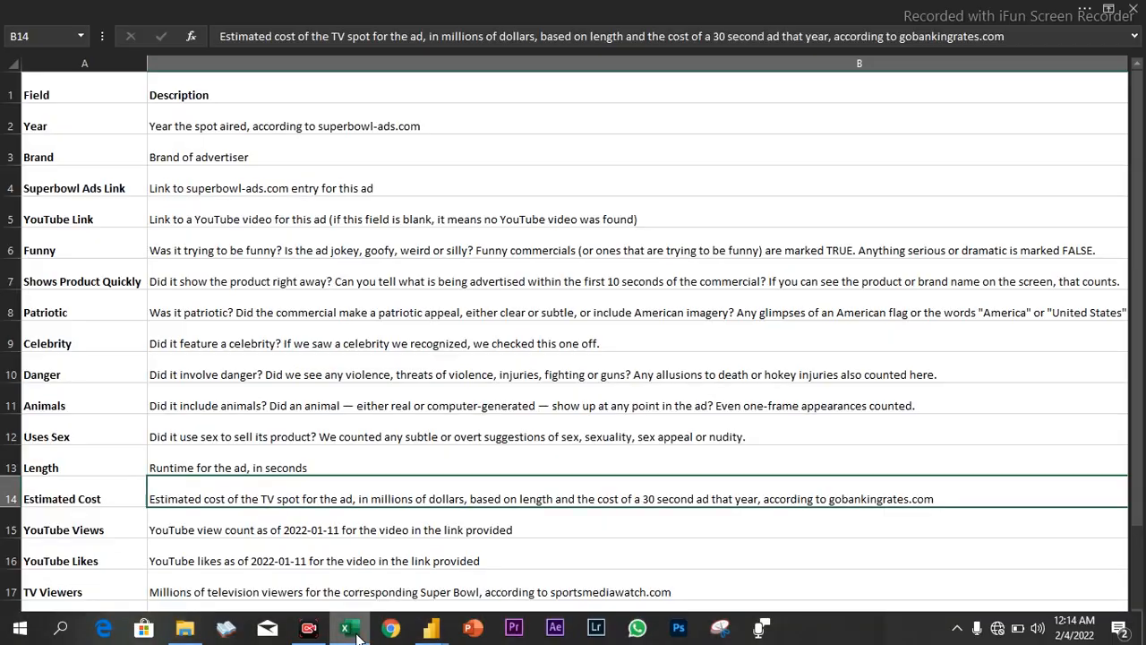
click(59, 269)
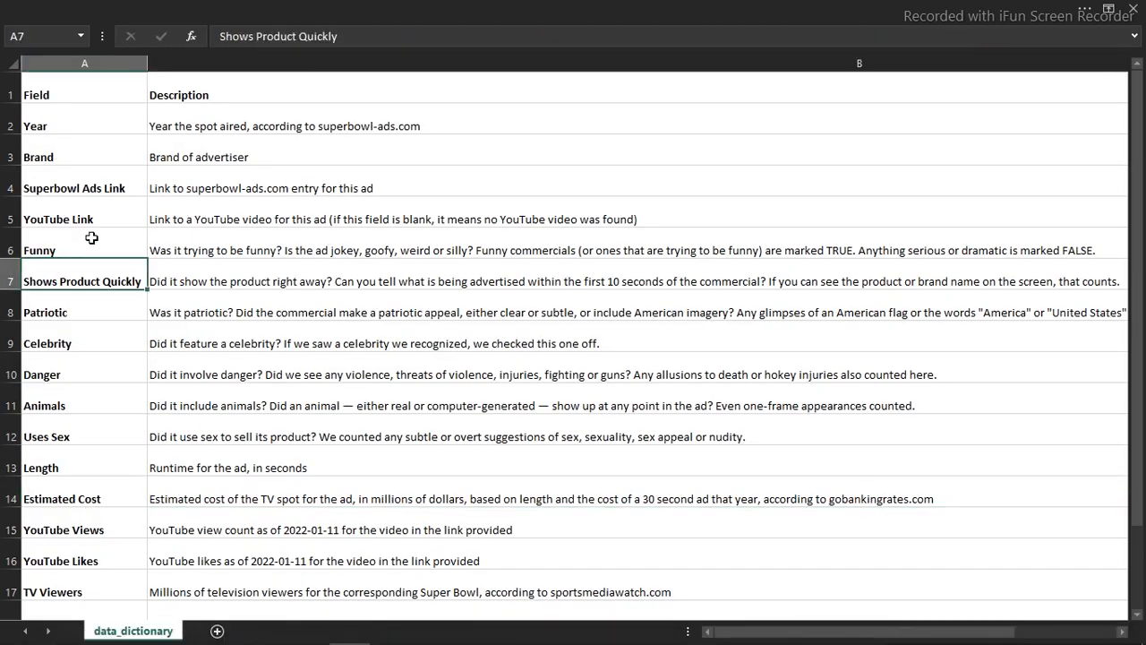
click(90, 237)
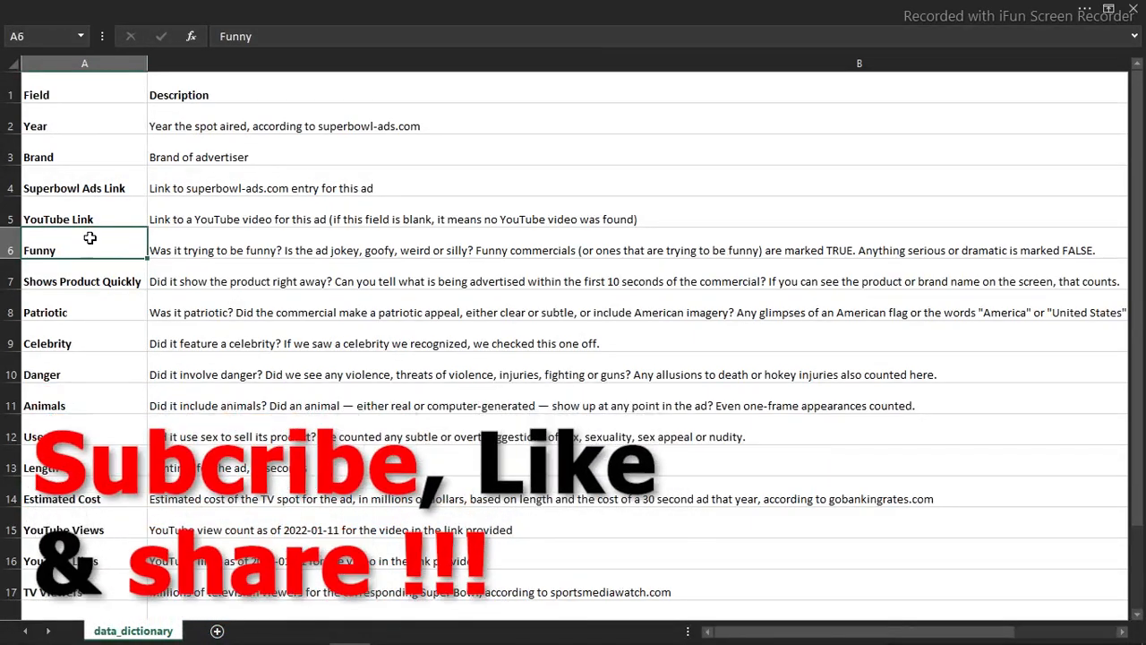
Step: Switch to the untitled Power BI report and inspect the filter values of FactTable's Funny column
mouse_move(403, 640)
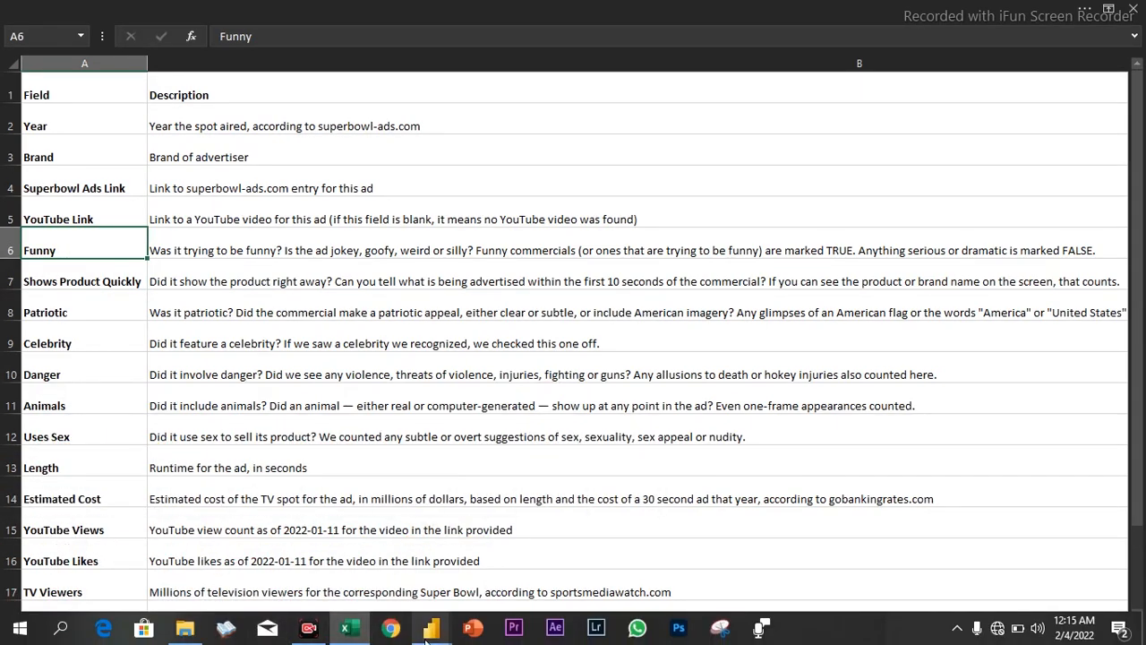
mouse_move(431, 627)
click(499, 577)
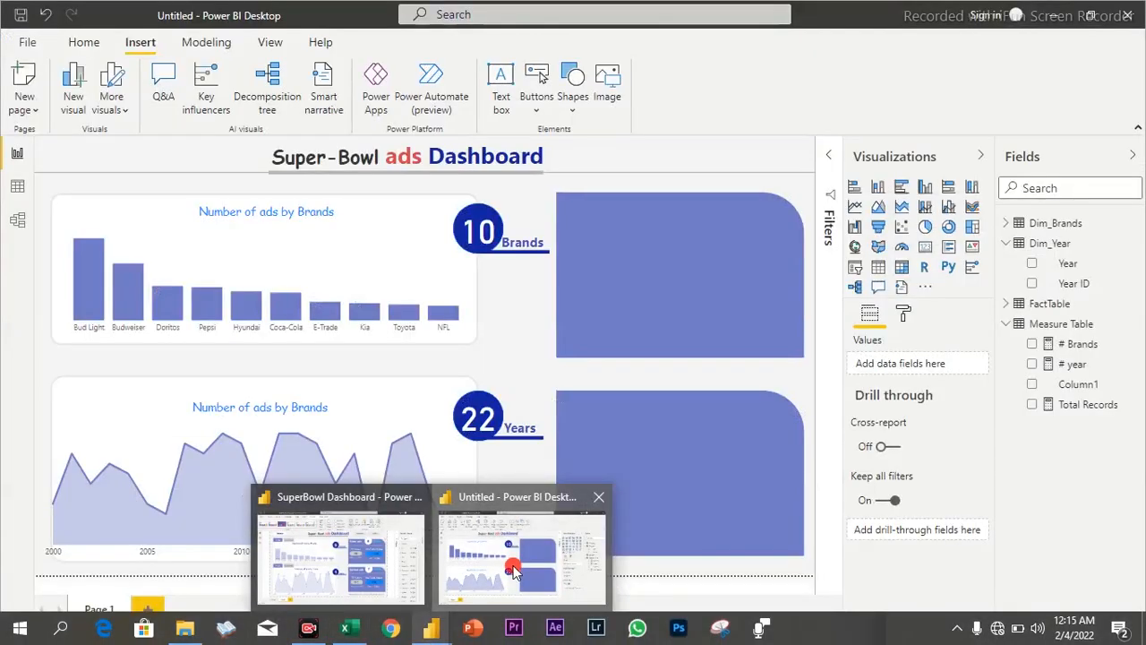
click(17, 187)
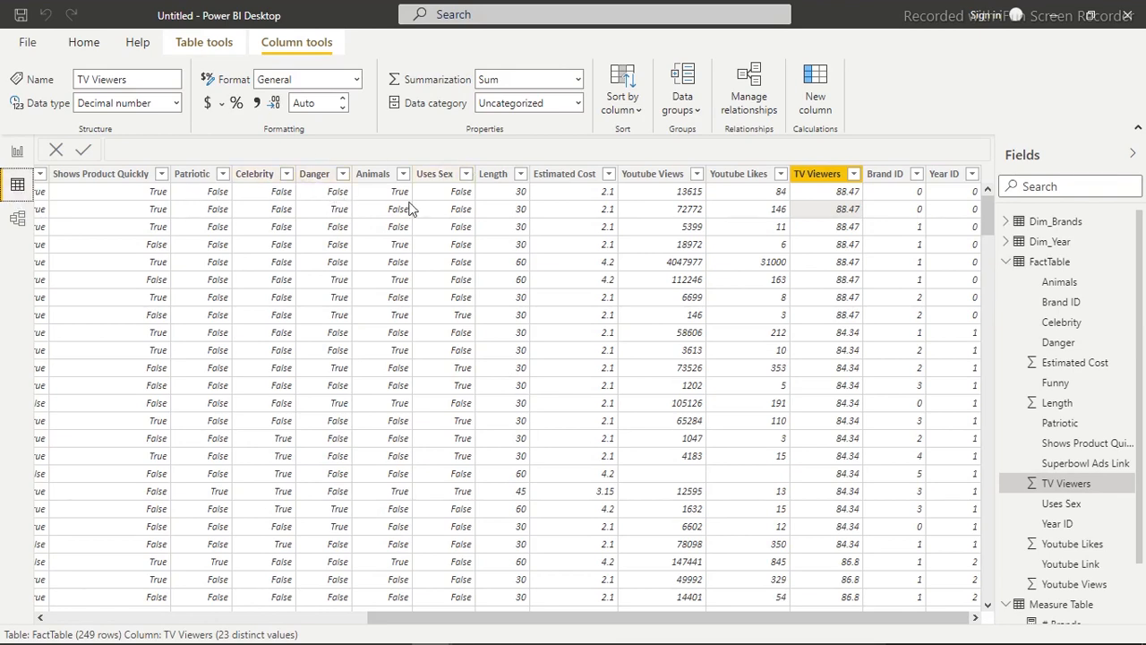
scroll(333, 181, left, 3)
click(334, 176)
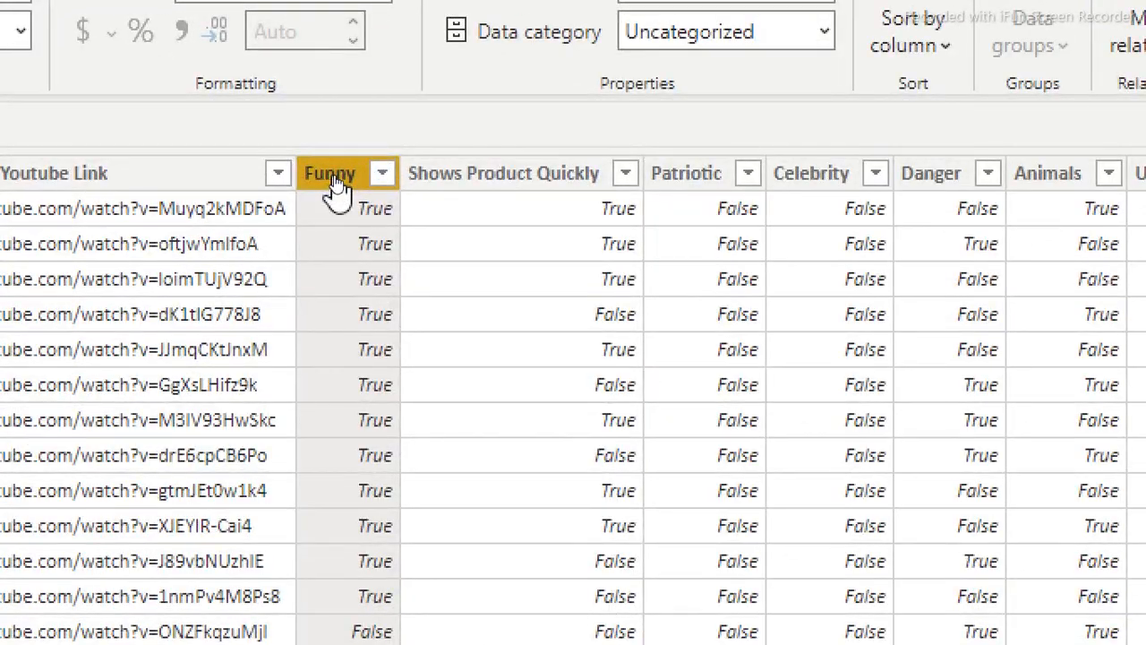
click(383, 173)
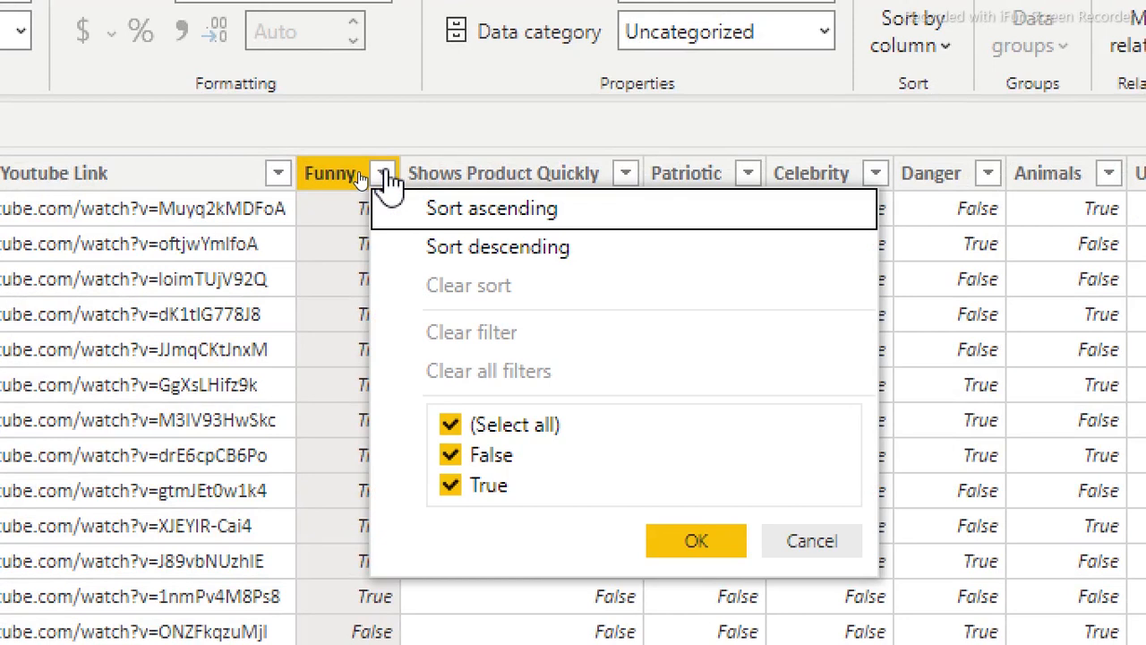
click(383, 173)
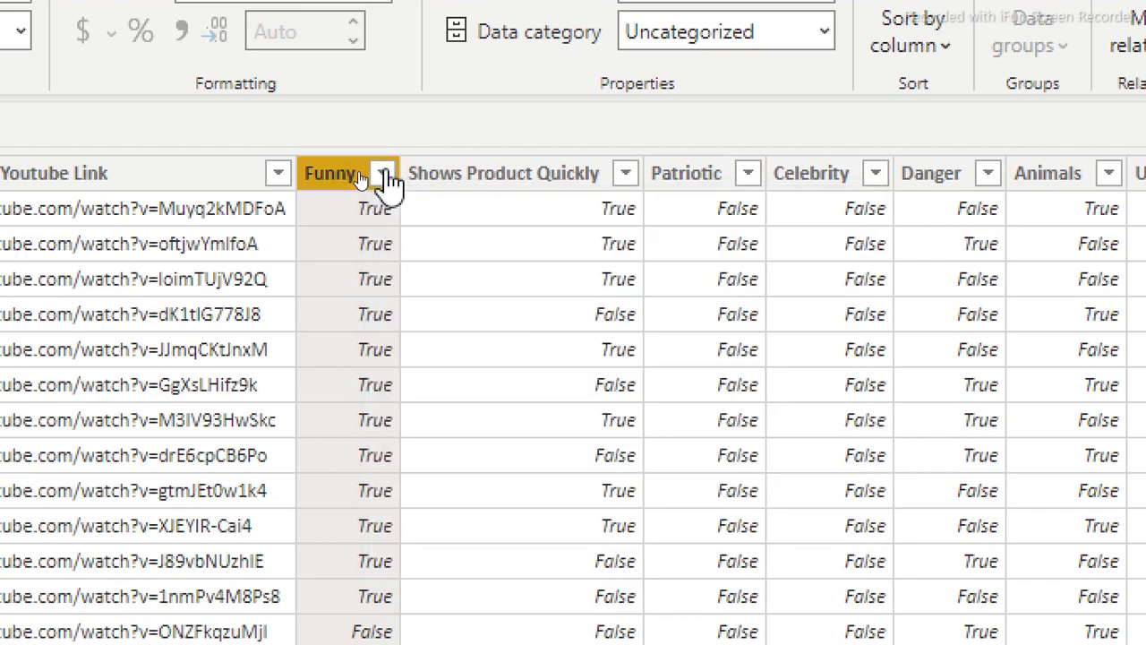
click(382, 174)
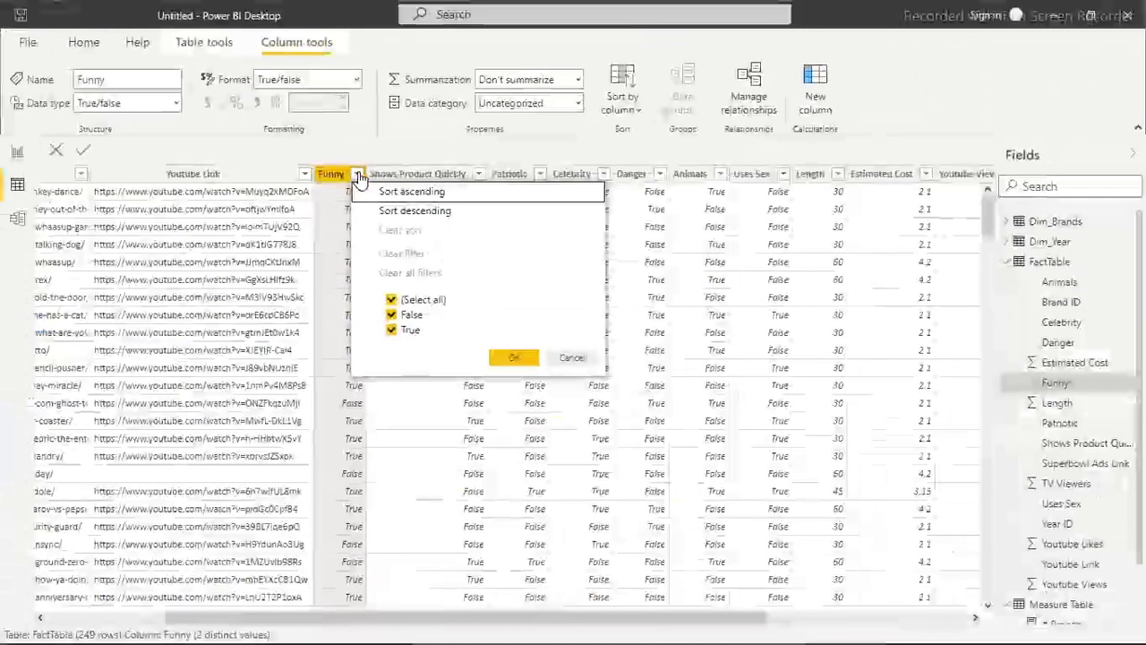
click(245, 332)
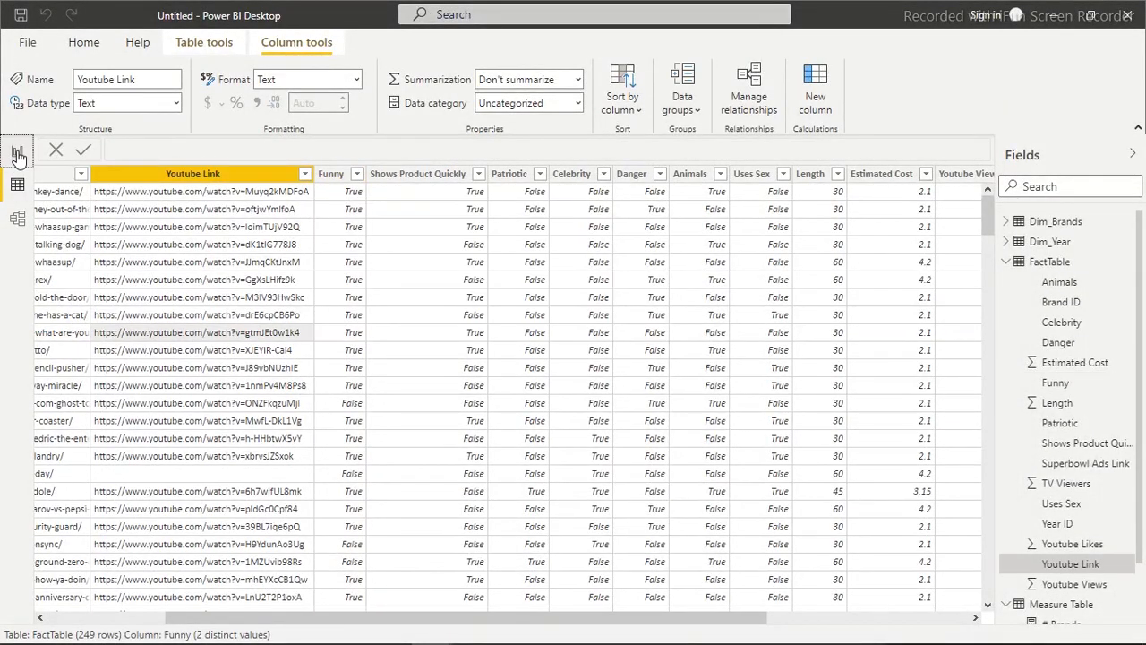
Step: On the report page, place a Brands label text box in the upper-left corner of the upper rounded panel
click(17, 154)
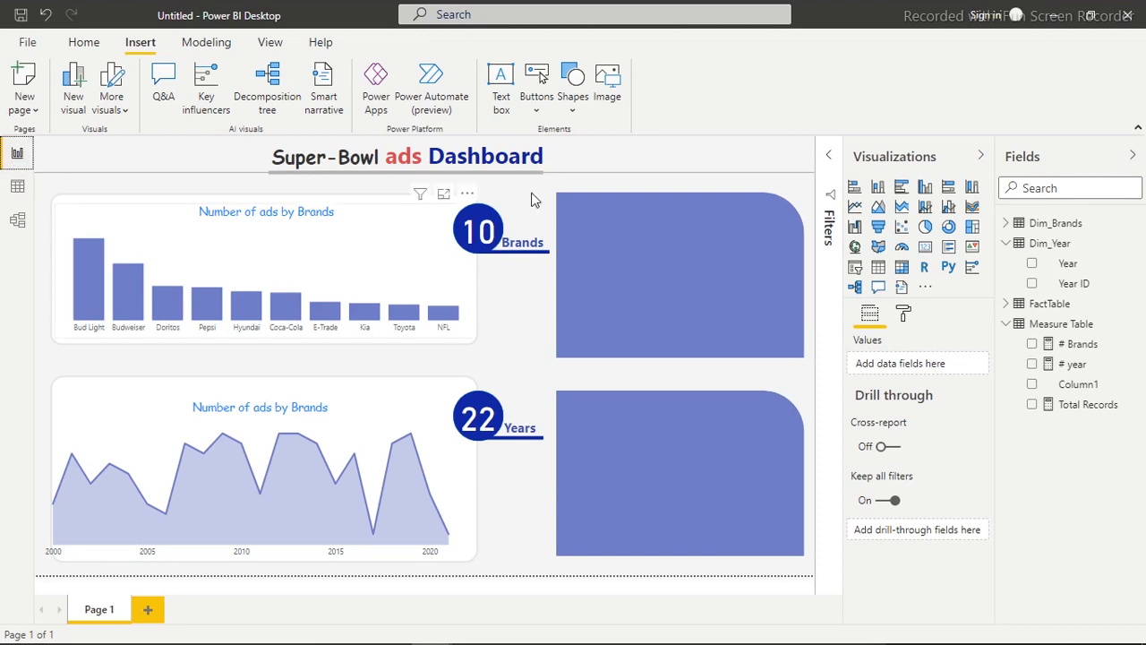
click(520, 242)
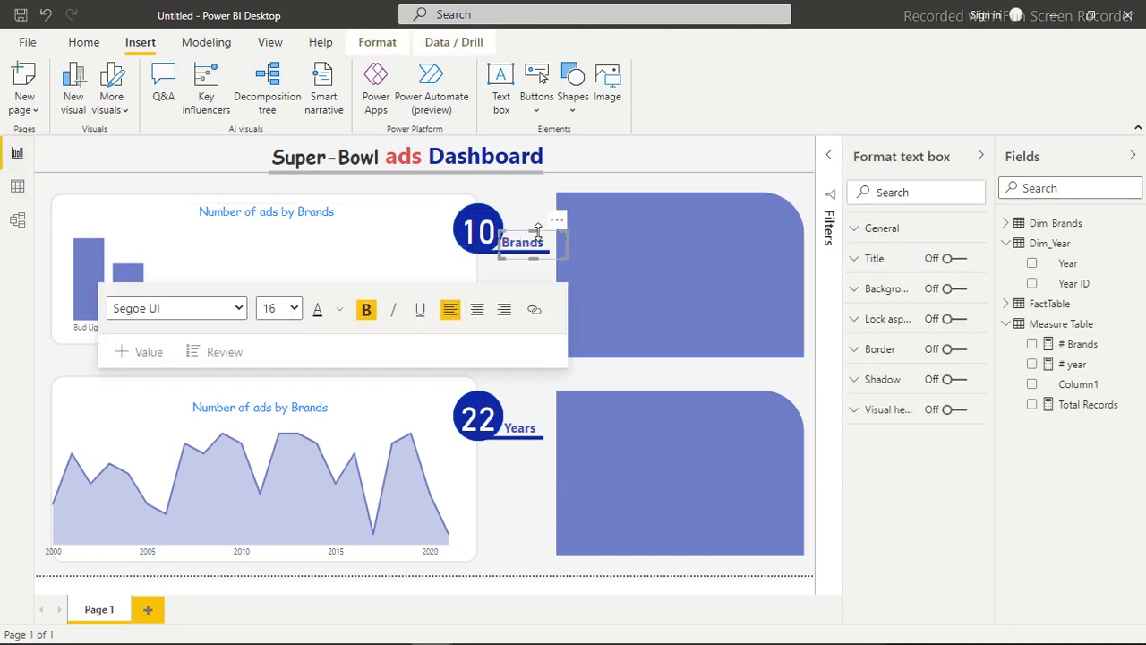
click(540, 236)
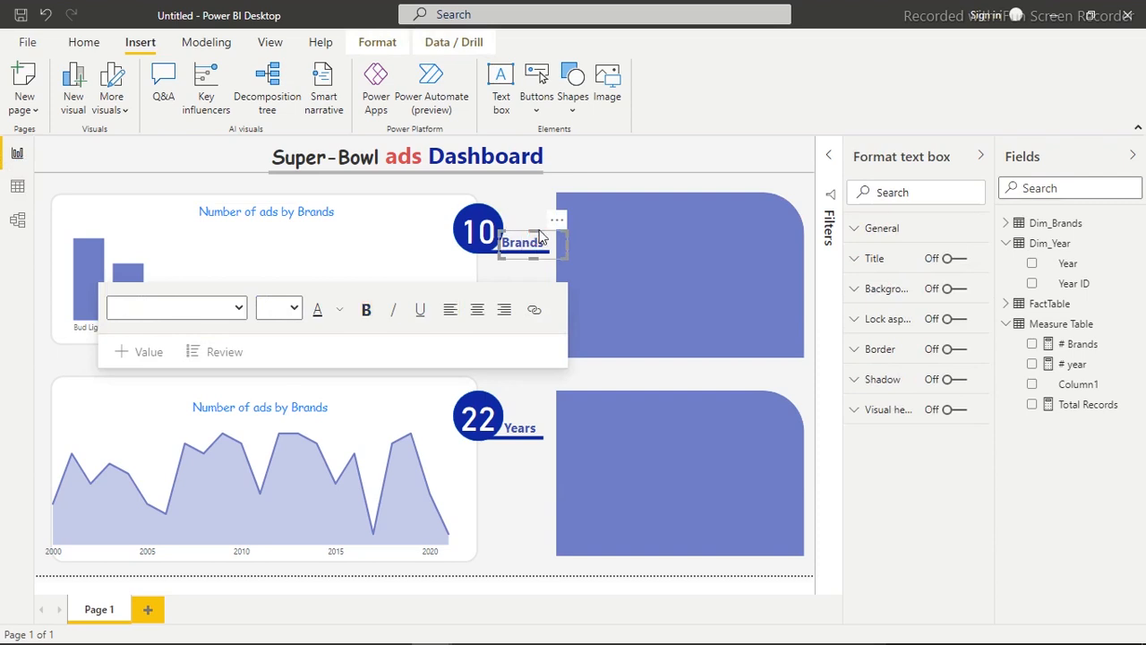
drag(540, 236, 607, 231)
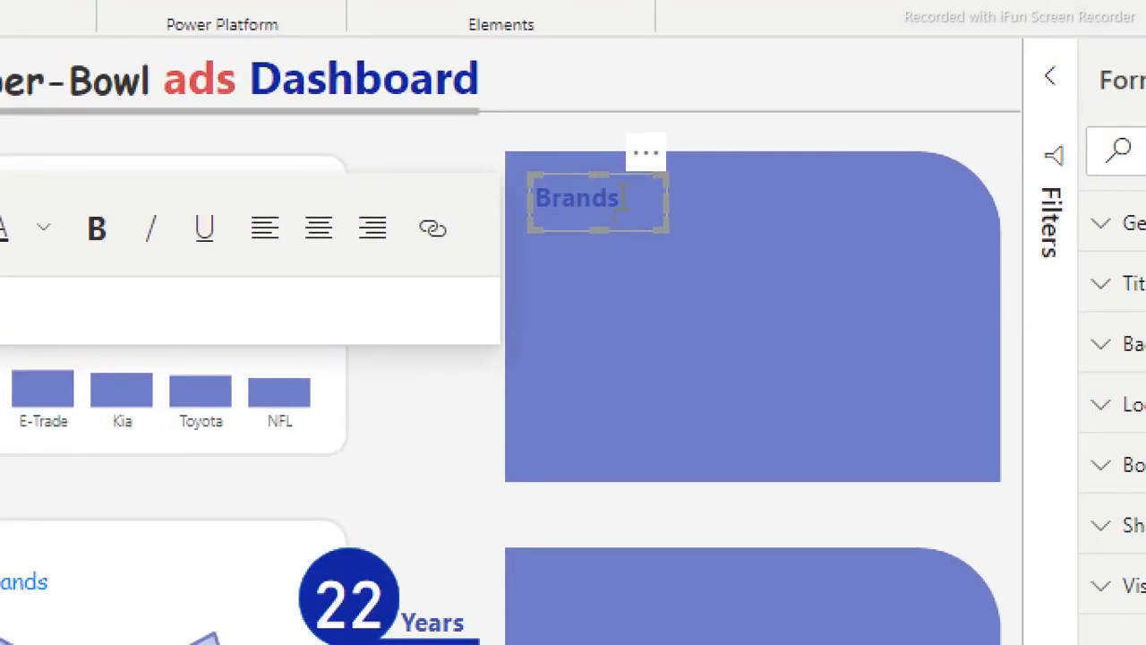
Step: Replace the text of the label on the upper panel with "Funny ads"
key(shift+Home)
key(shift+Right)
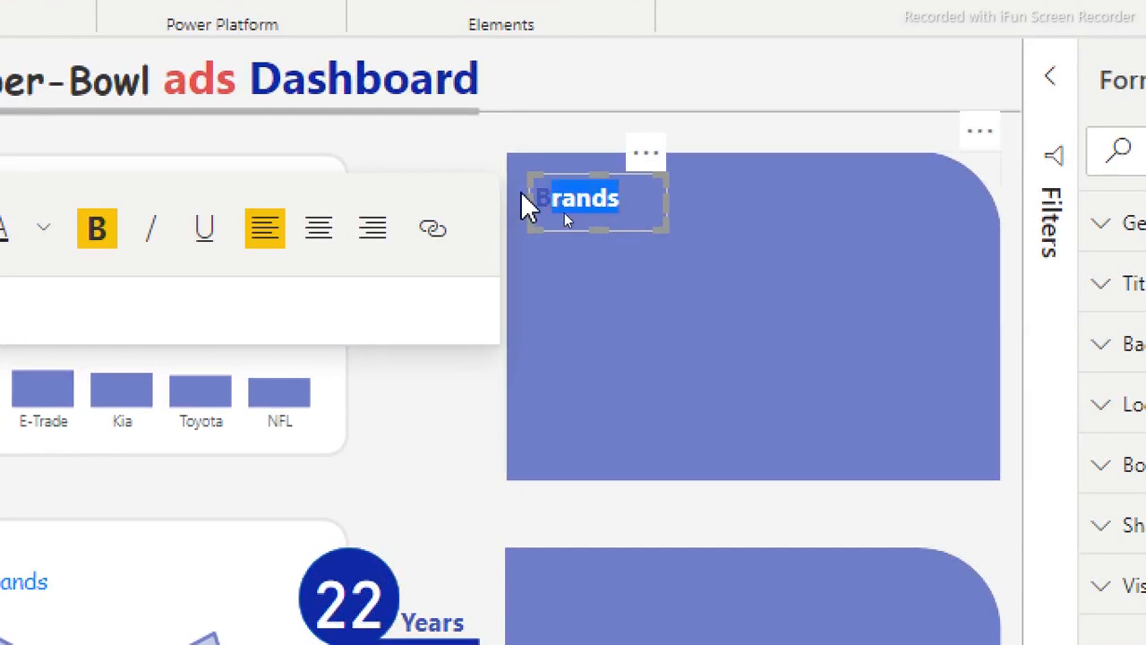
key(BackSpace)
key(BackSpace)
text(Funn)
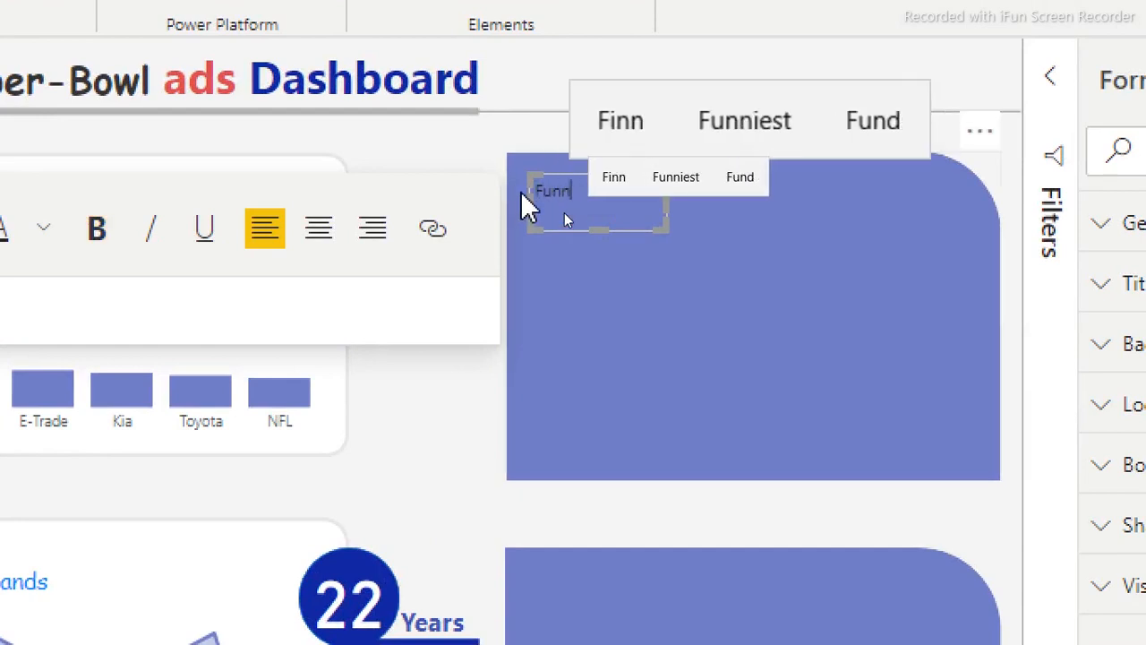
text(y ads)
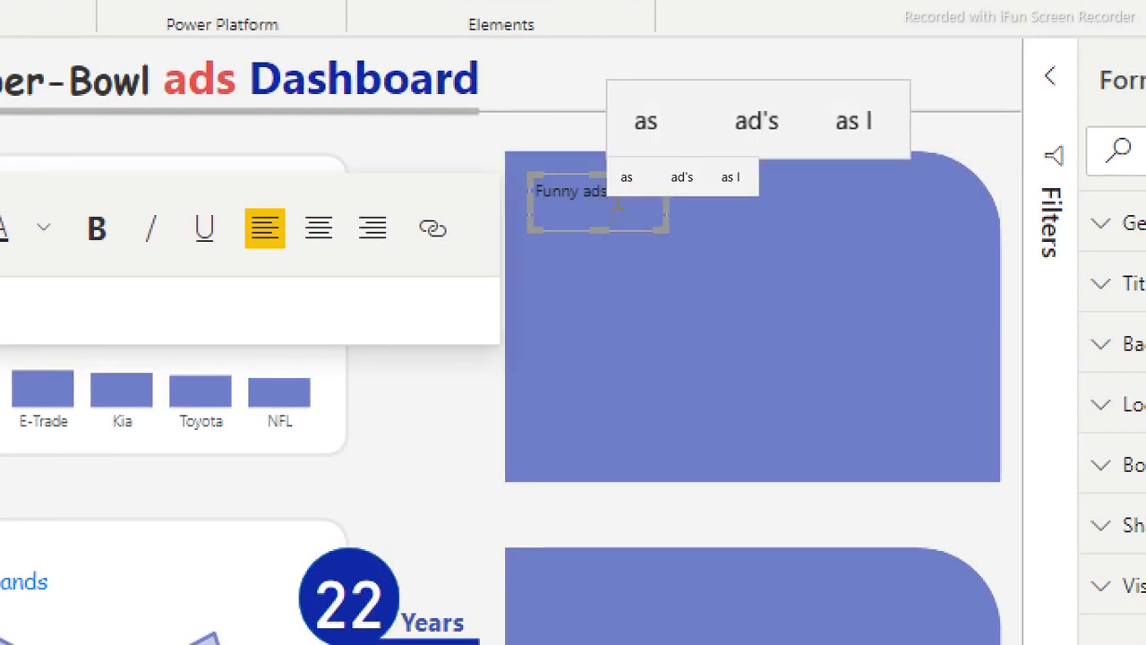
Step: Format the "Funny ads" label as bold Comic Sans MS at size 20 and widen its text box to fit the text
drag(618, 206, 516, 203)
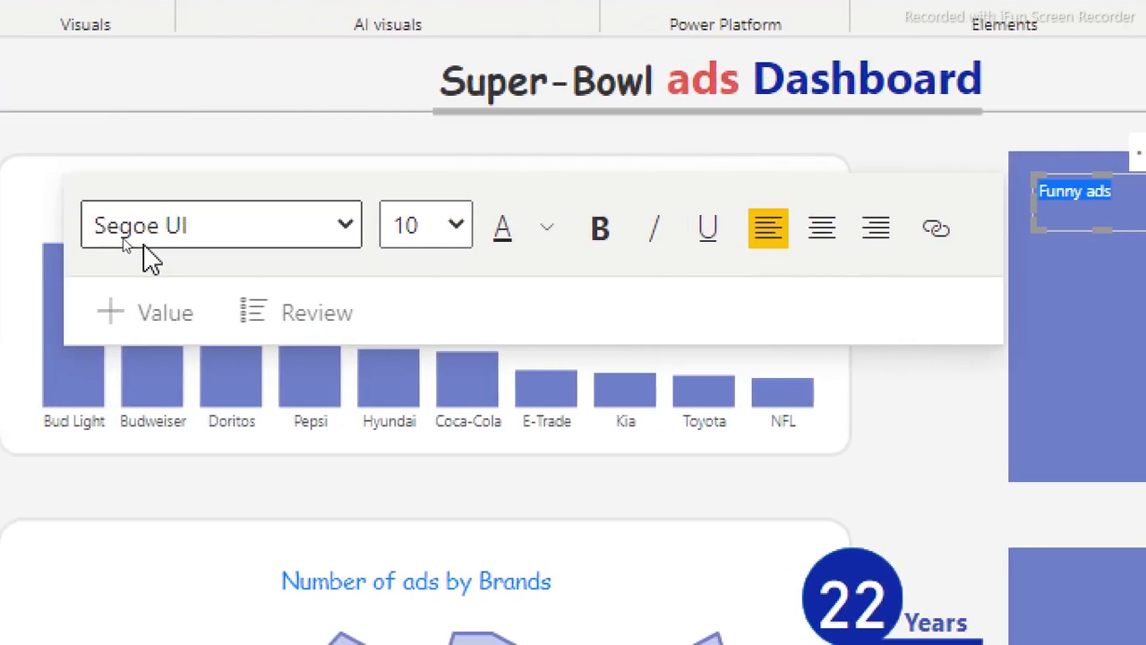
click(352, 230)
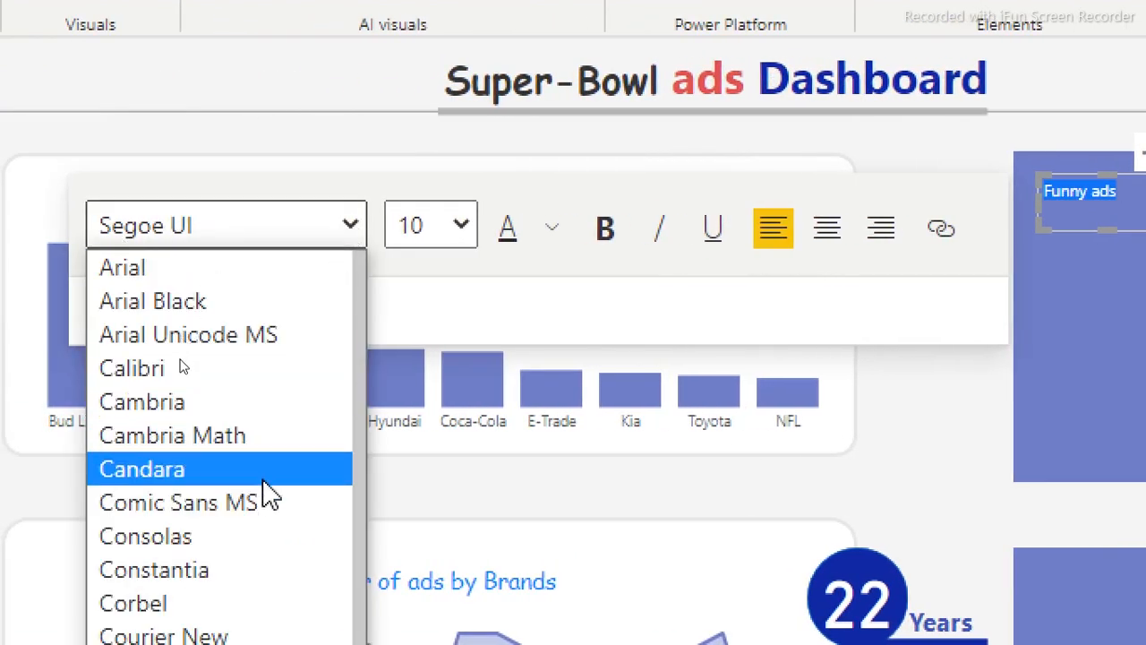
click(269, 516)
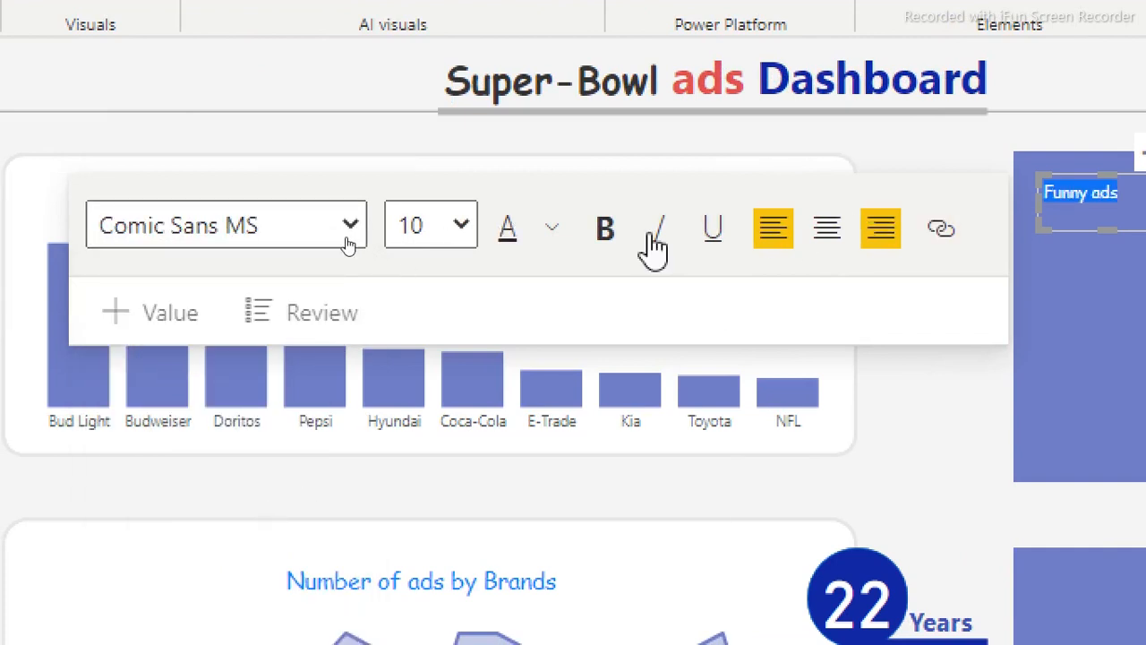
click(462, 226)
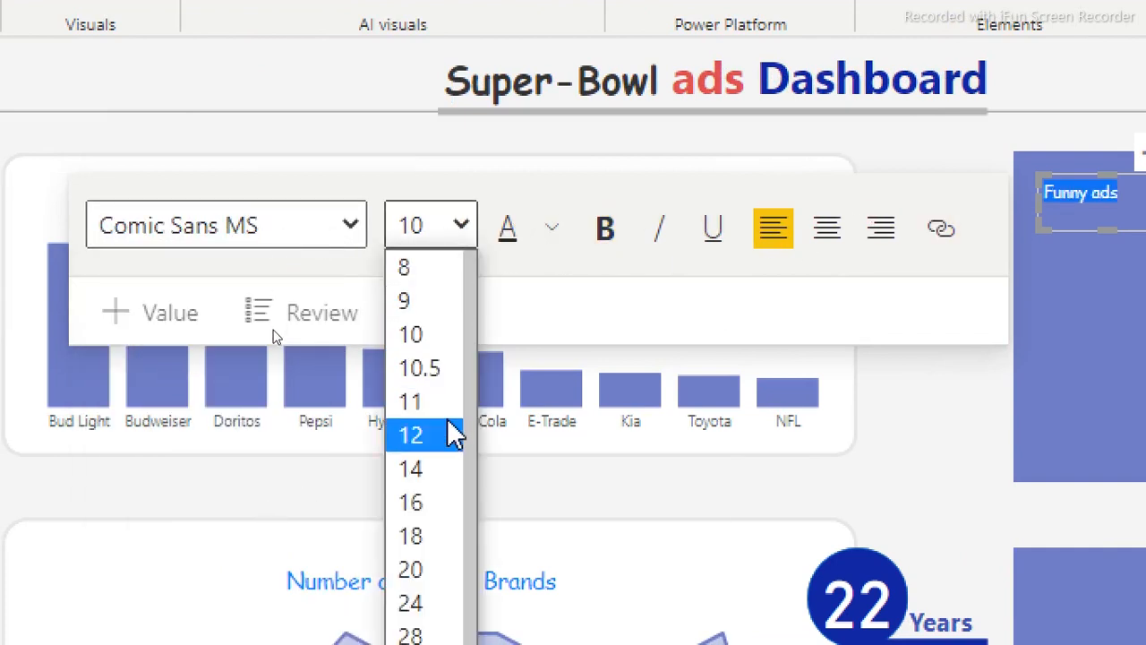
click(436, 512)
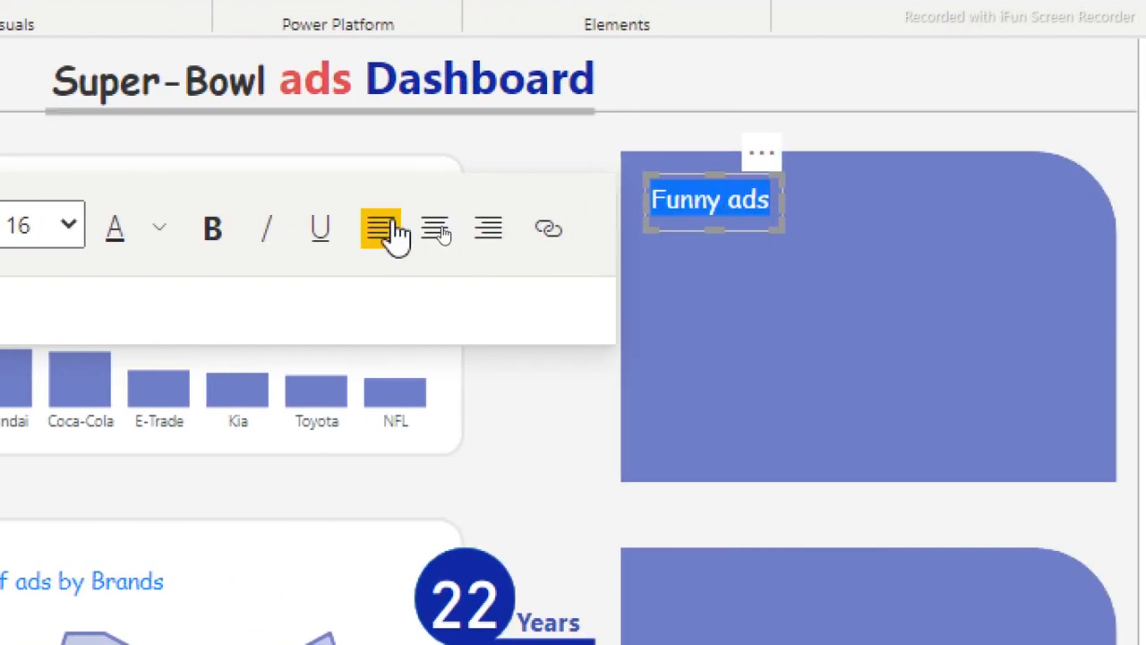
click(215, 231)
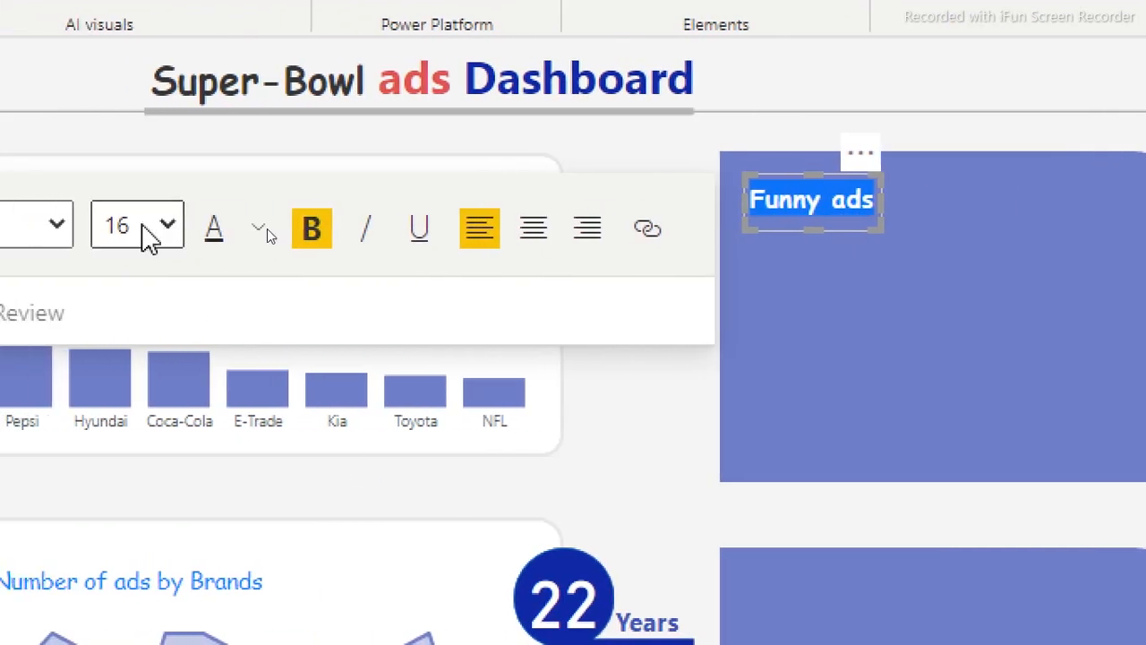
click(77, 229)
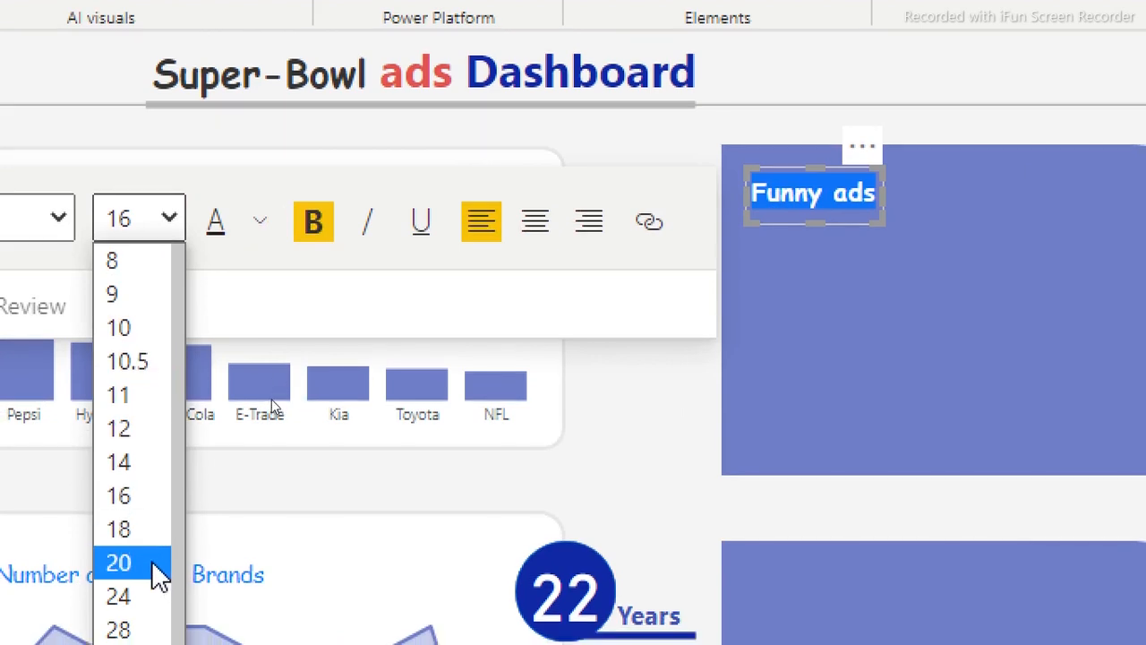
click(157, 571)
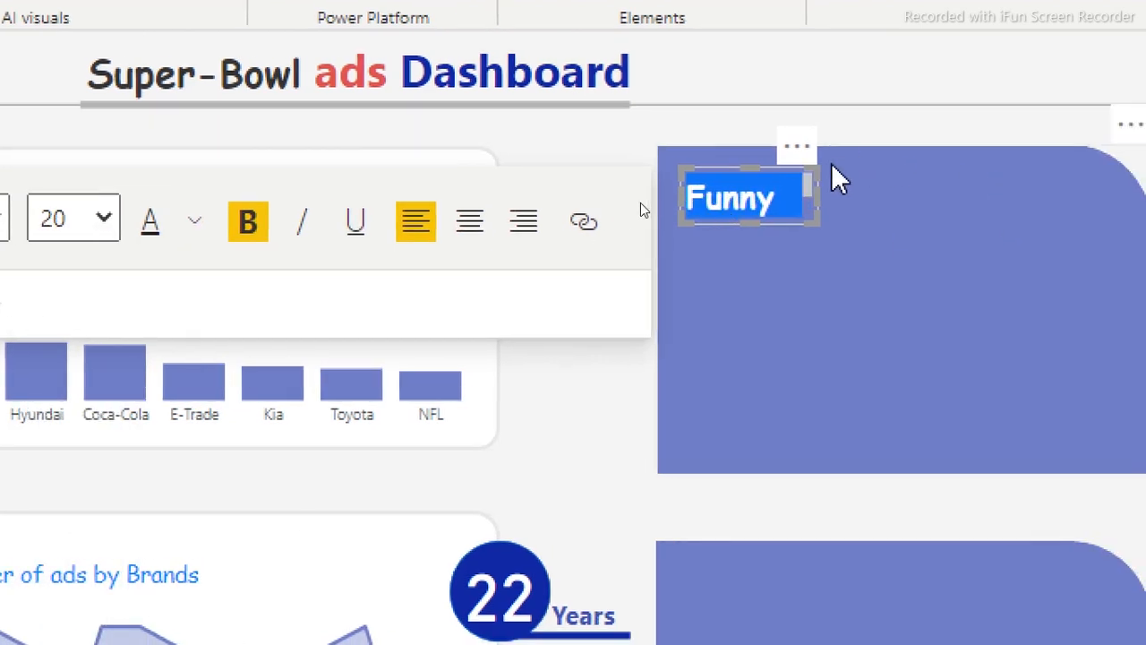
mouse_move(879, 191)
mouse_down()
mouse_move(988, 193)
mouse_move(862, 191)
mouse_move(883, 198)
mouse_move(879, 186)
mouse_up()
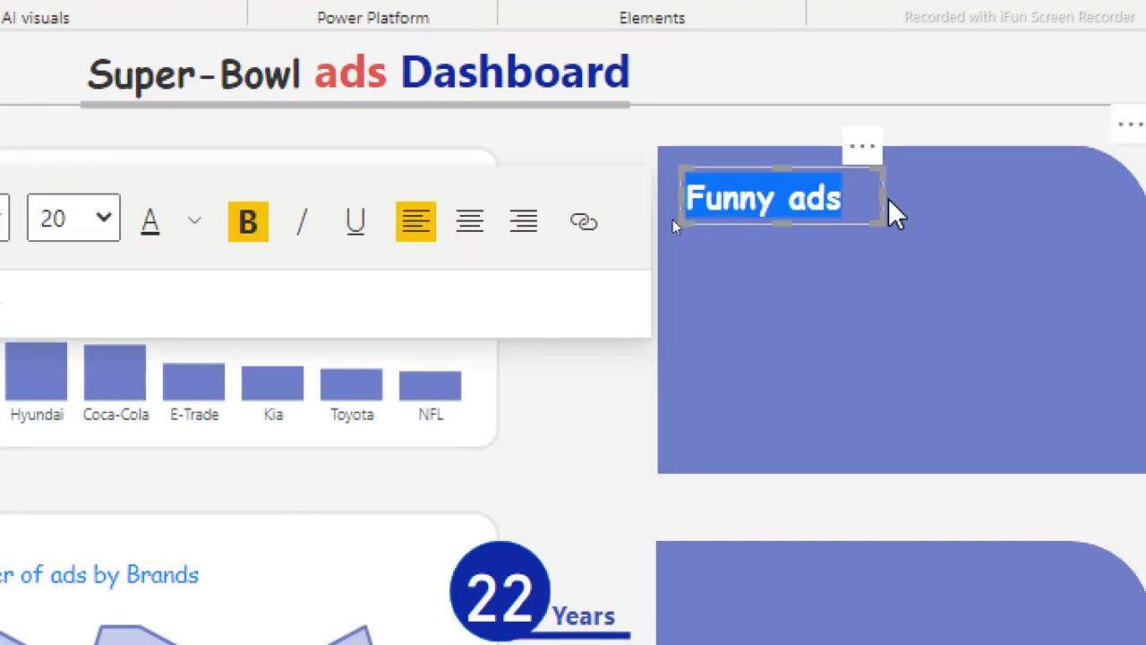
Step: Set the font colour of the "Funny ads" label text to white
click(895, 213)
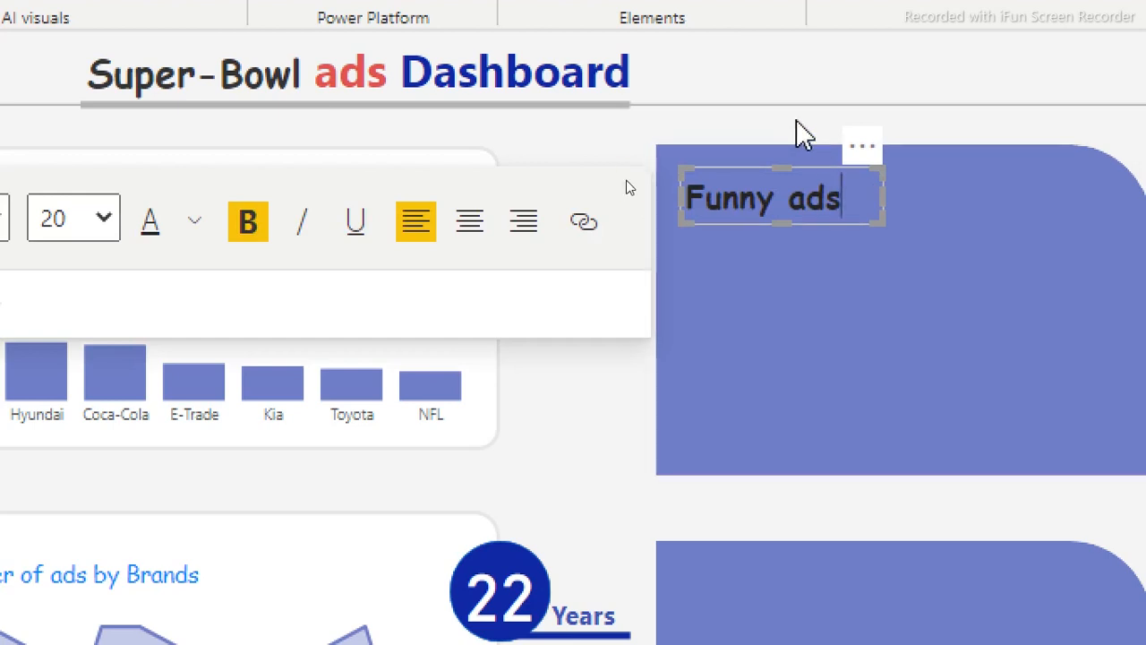
click(647, 224)
click(648, 226)
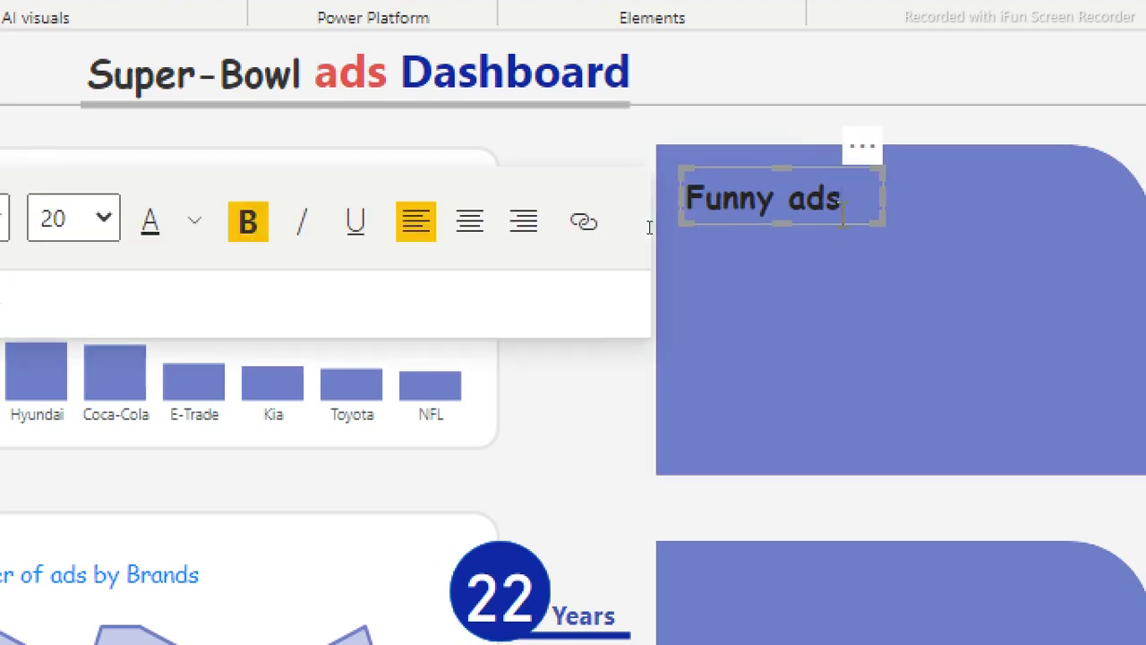
key(ctrl+shift+Left)
key(ctrl+shift+Left)
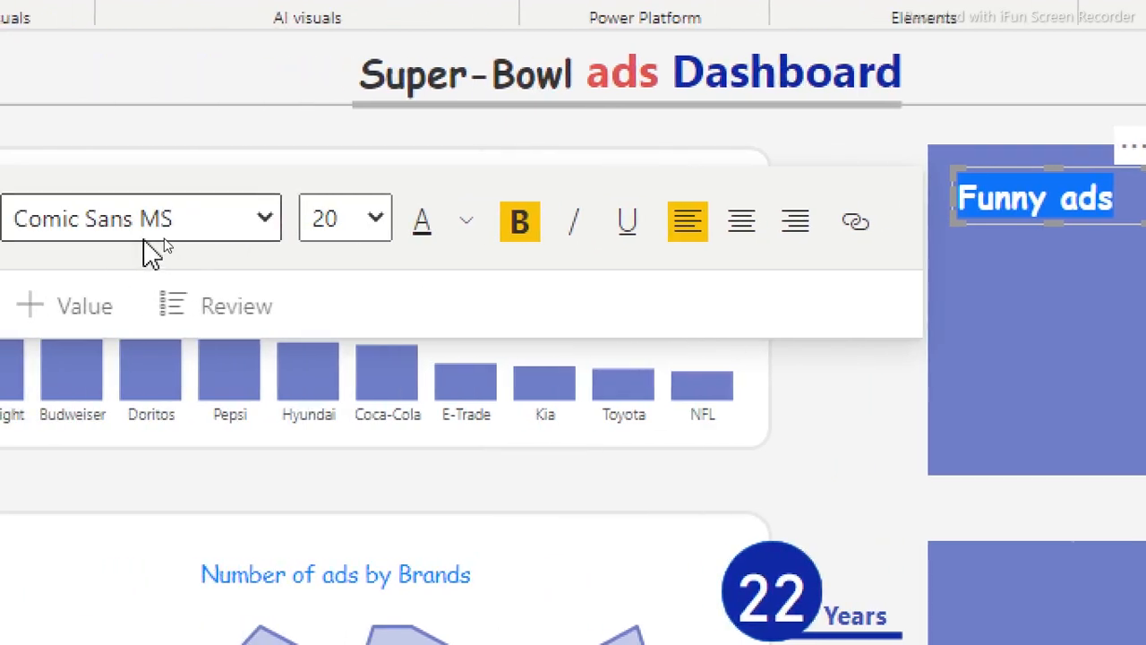
click(469, 225)
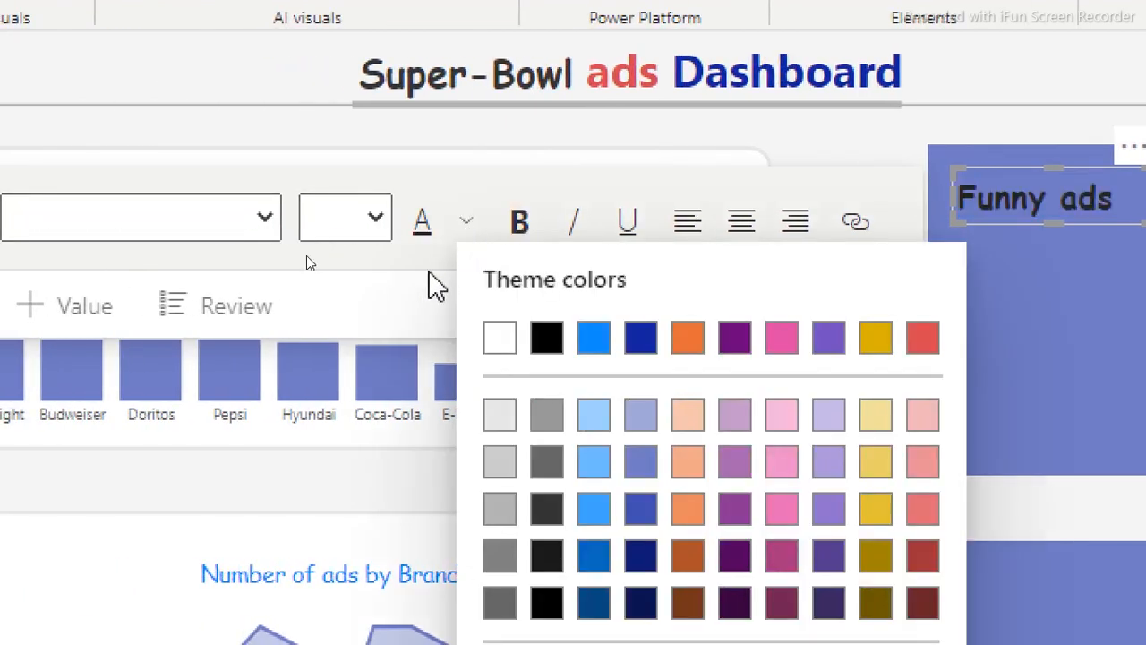
click(500, 339)
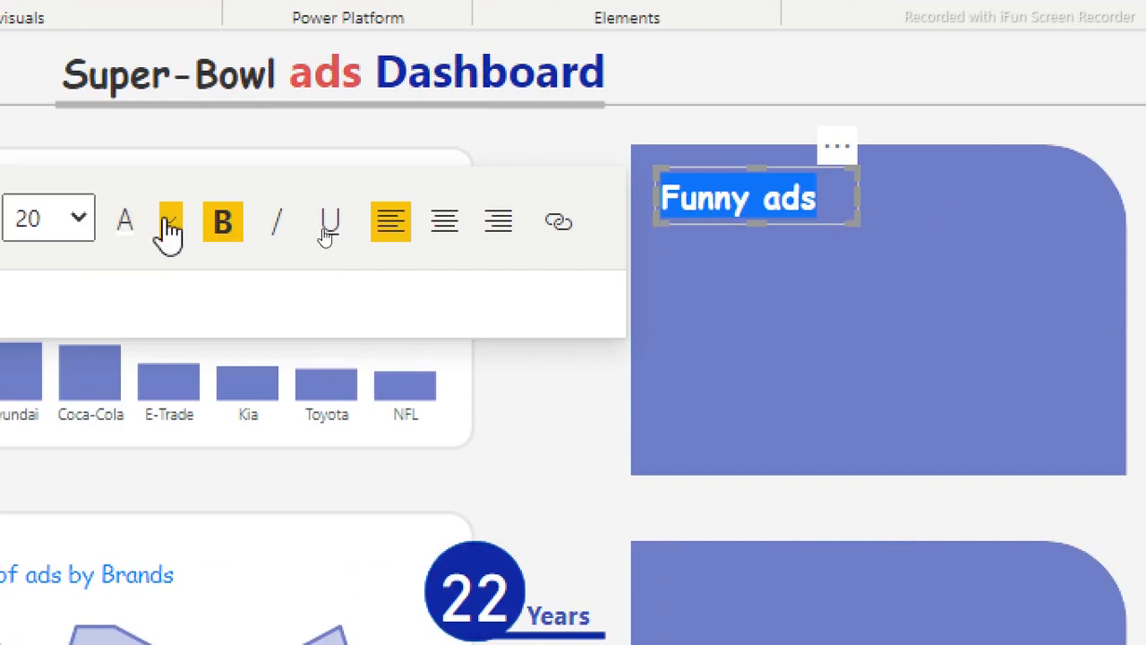
click(634, 233)
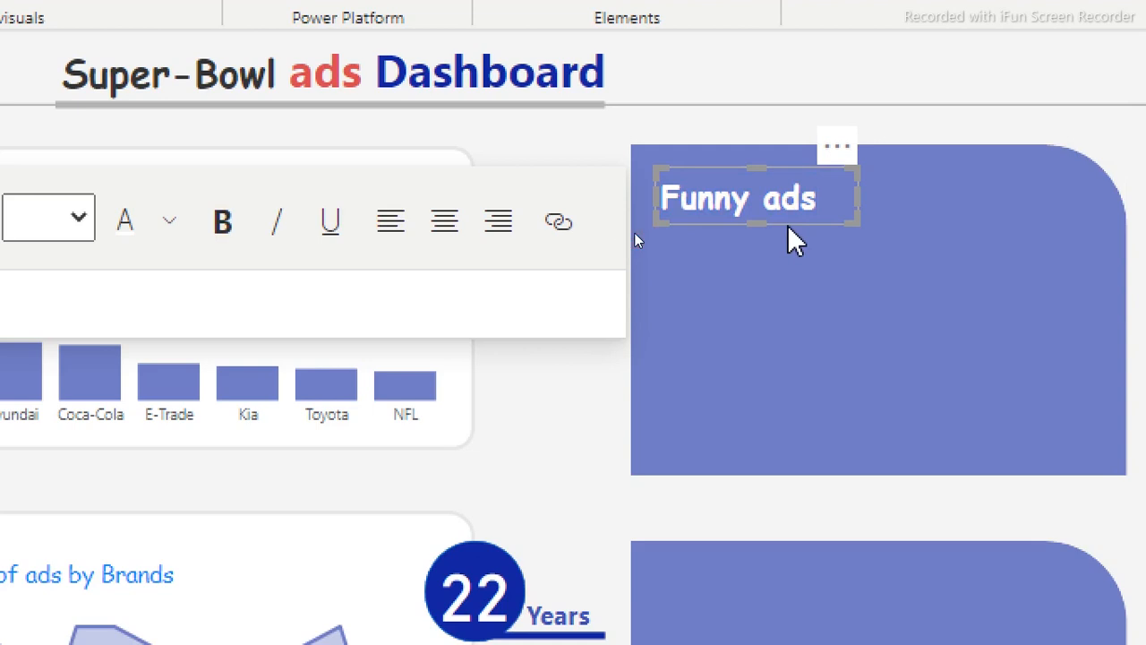
Step: Duplicate the "Funny ads" label and place the copy in the upper-left corner of the lower rounded panel
drag(780, 207, 791, 218)
click(635, 234)
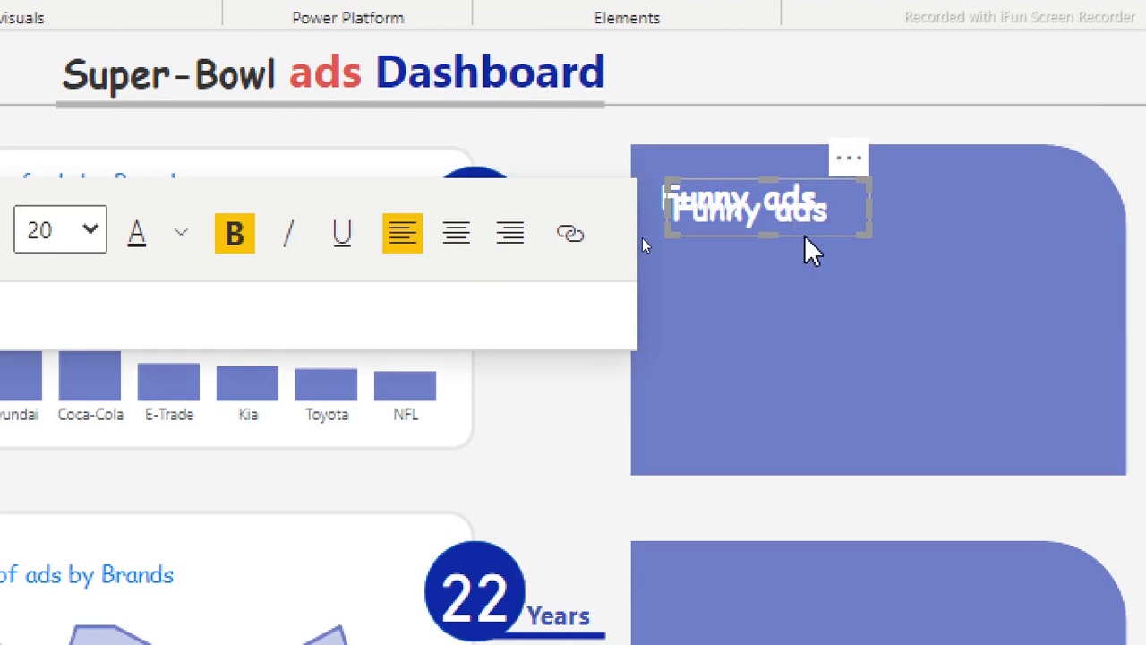
drag(800, 234, 682, 644)
drag(682, 553, 780, 474)
Step: Change the text of the label on the lower panel to "Serious ads"
drag(630, 422, 629, 417)
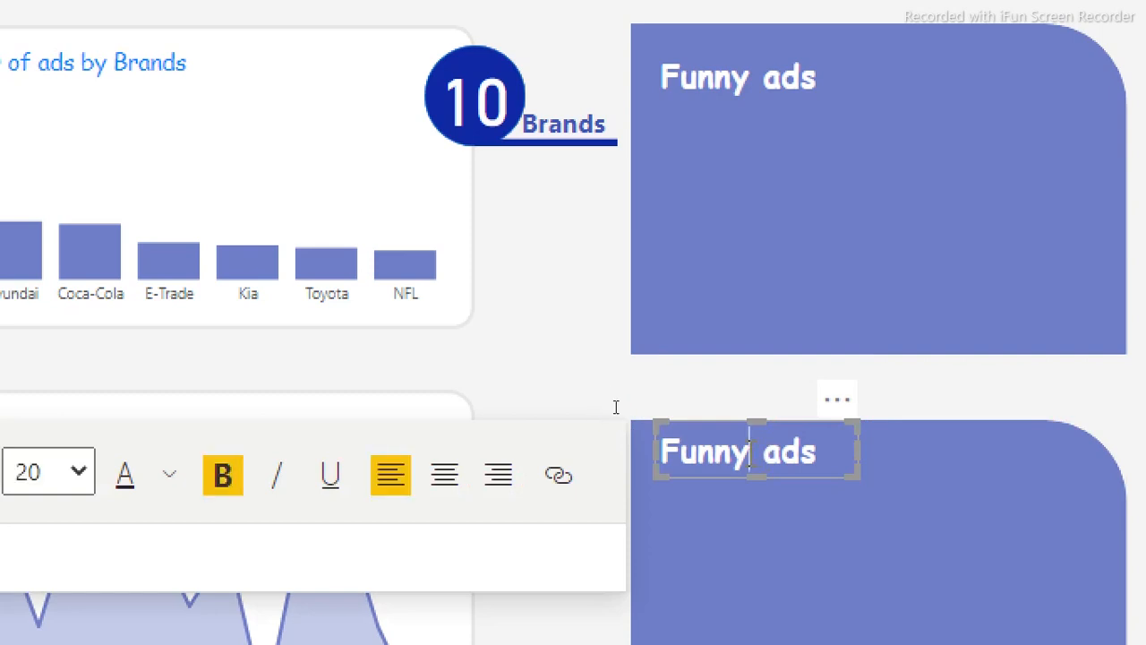
key(BackSpace)
key(BackSpace)
key(BackSpace)
key(BackSpace)
key(BackSpace)
text(Ser)
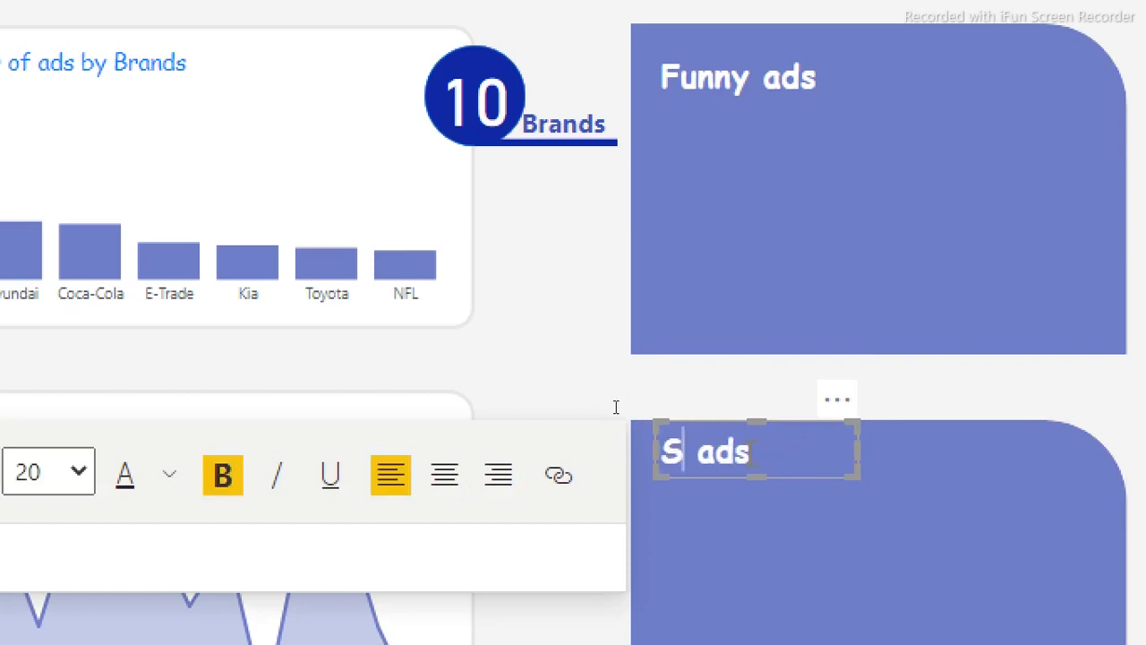
text(ious)
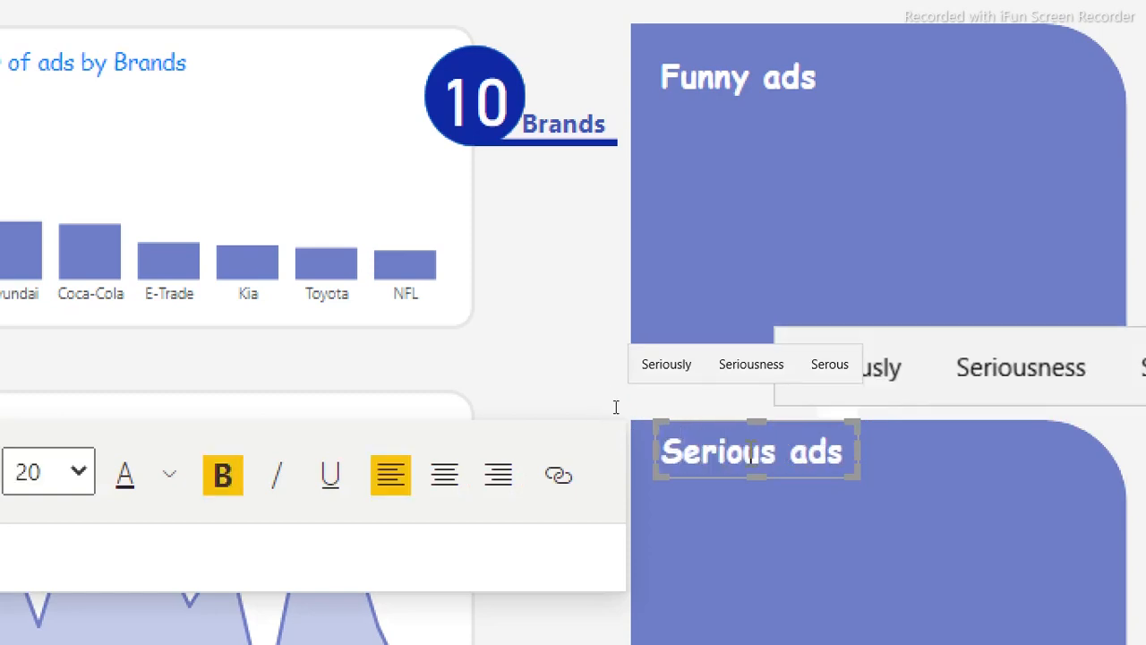
click(508, 298)
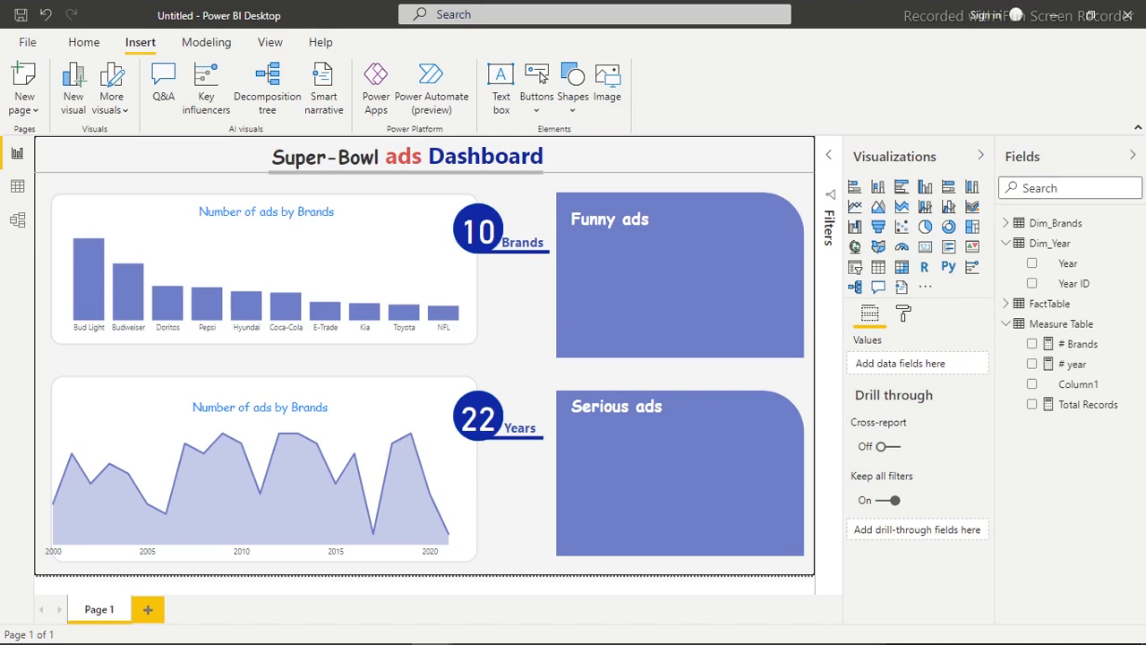
Step: Switch to the SuperBowl Dashboard report and examine the layout of its Funny ads and Serious ads panels
mouse_move(475, 640)
mouse_move(428, 633)
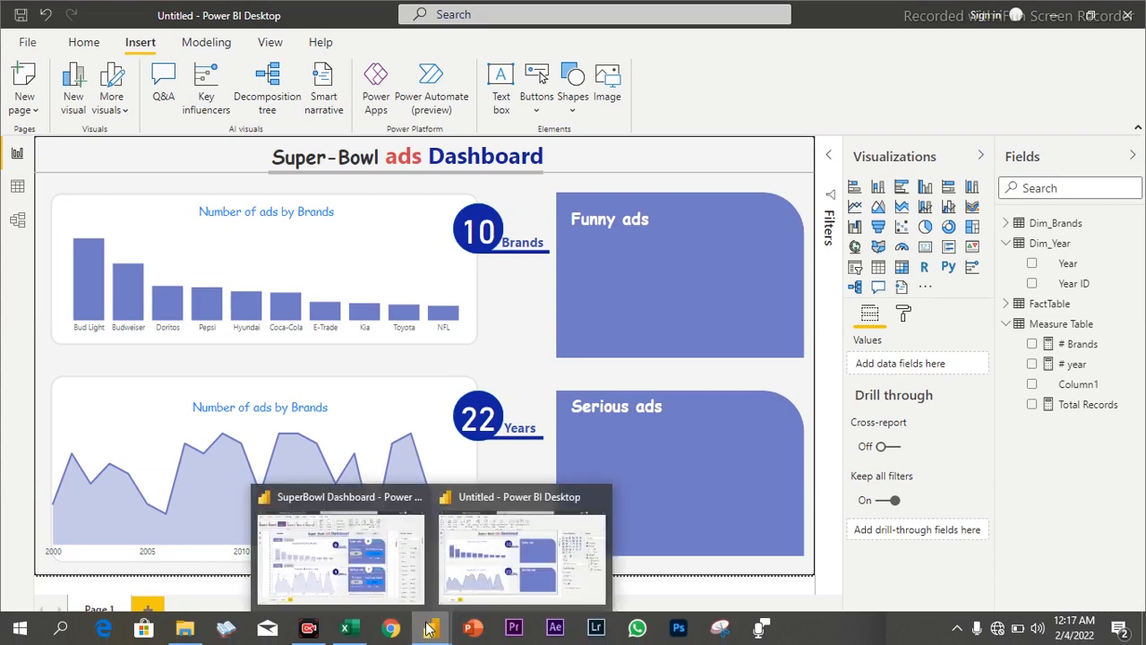
click(345, 548)
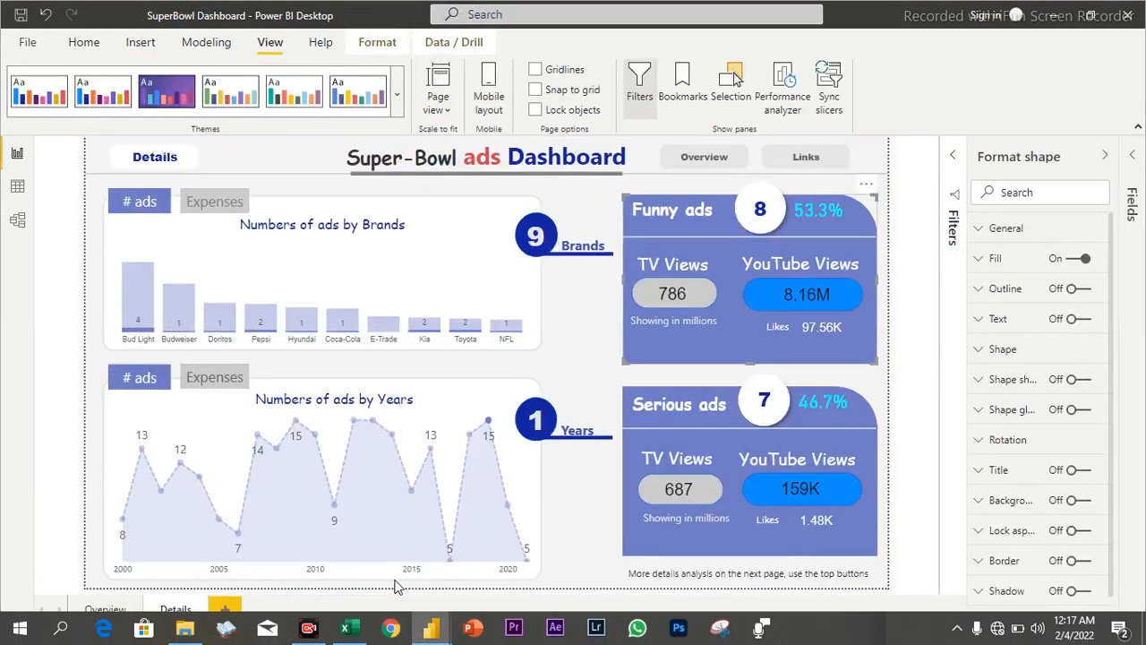
click(586, 377)
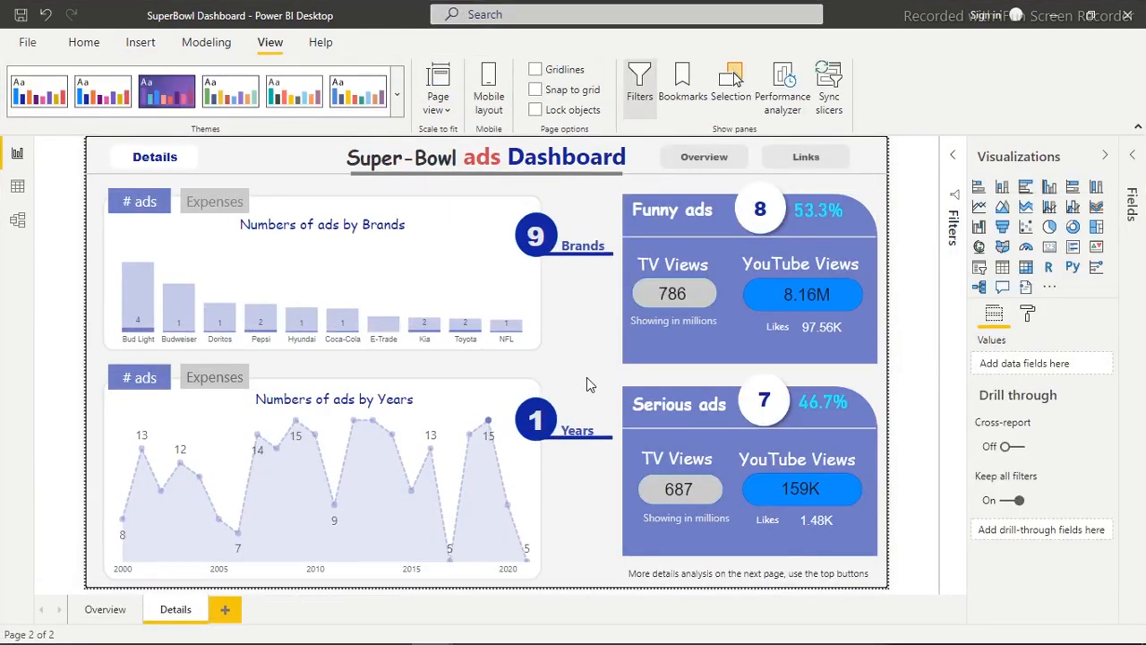